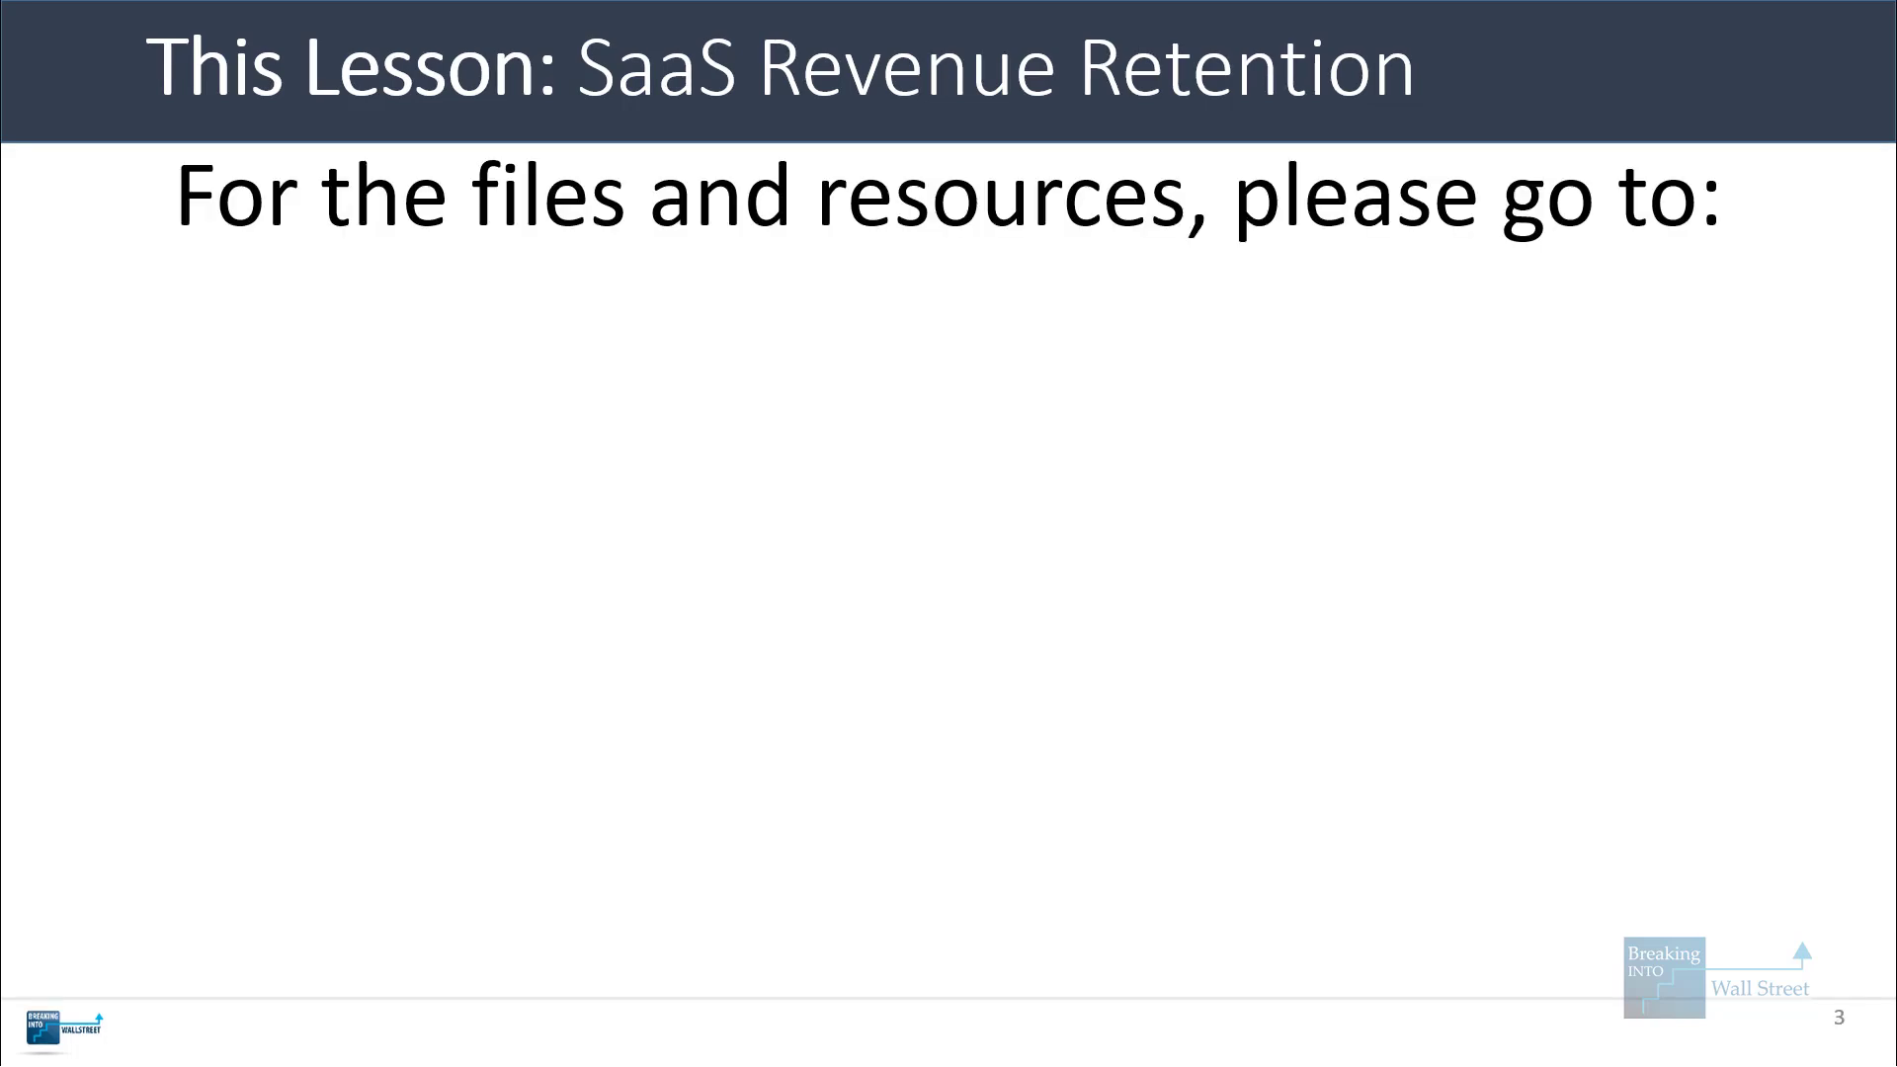
key(Right)
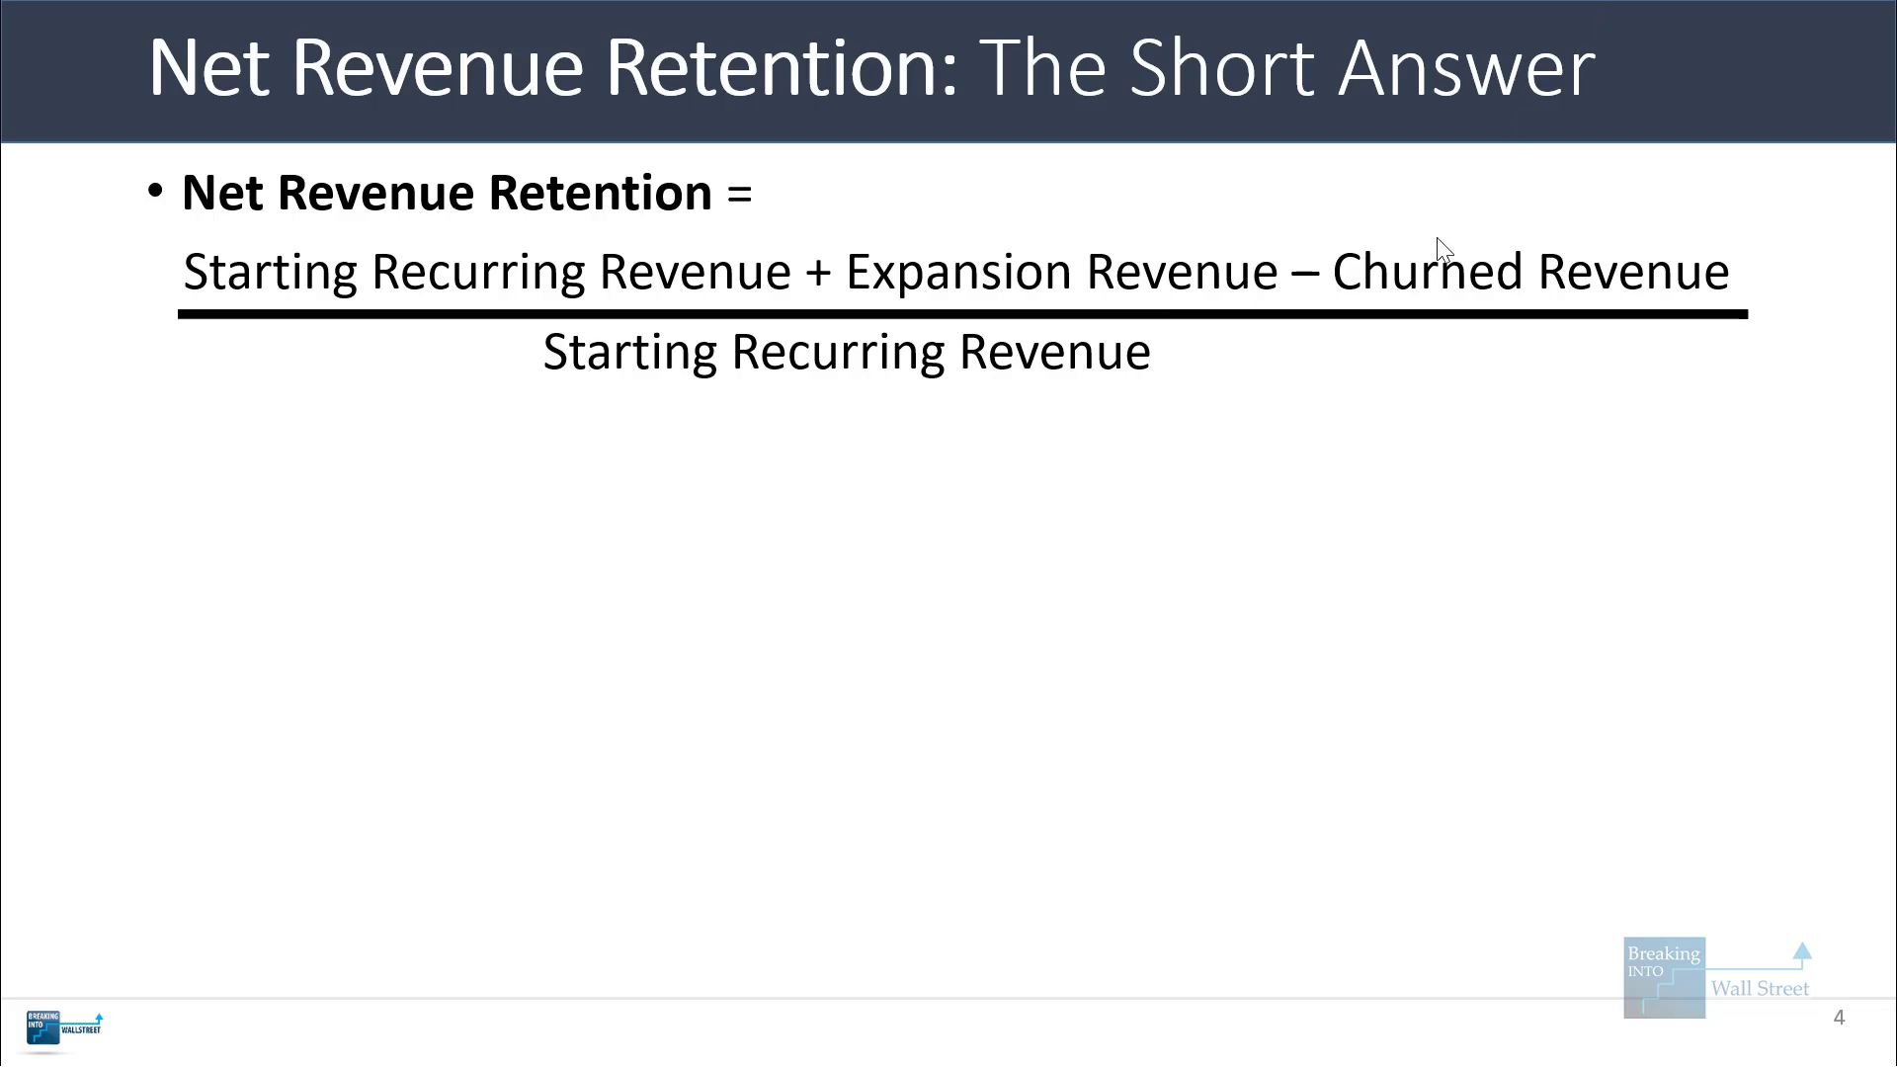
- Box Churned Revenue and the existing-customers phrase, then reveal the Churned Revenue bullet
drag(1309, 234, 1759, 324)
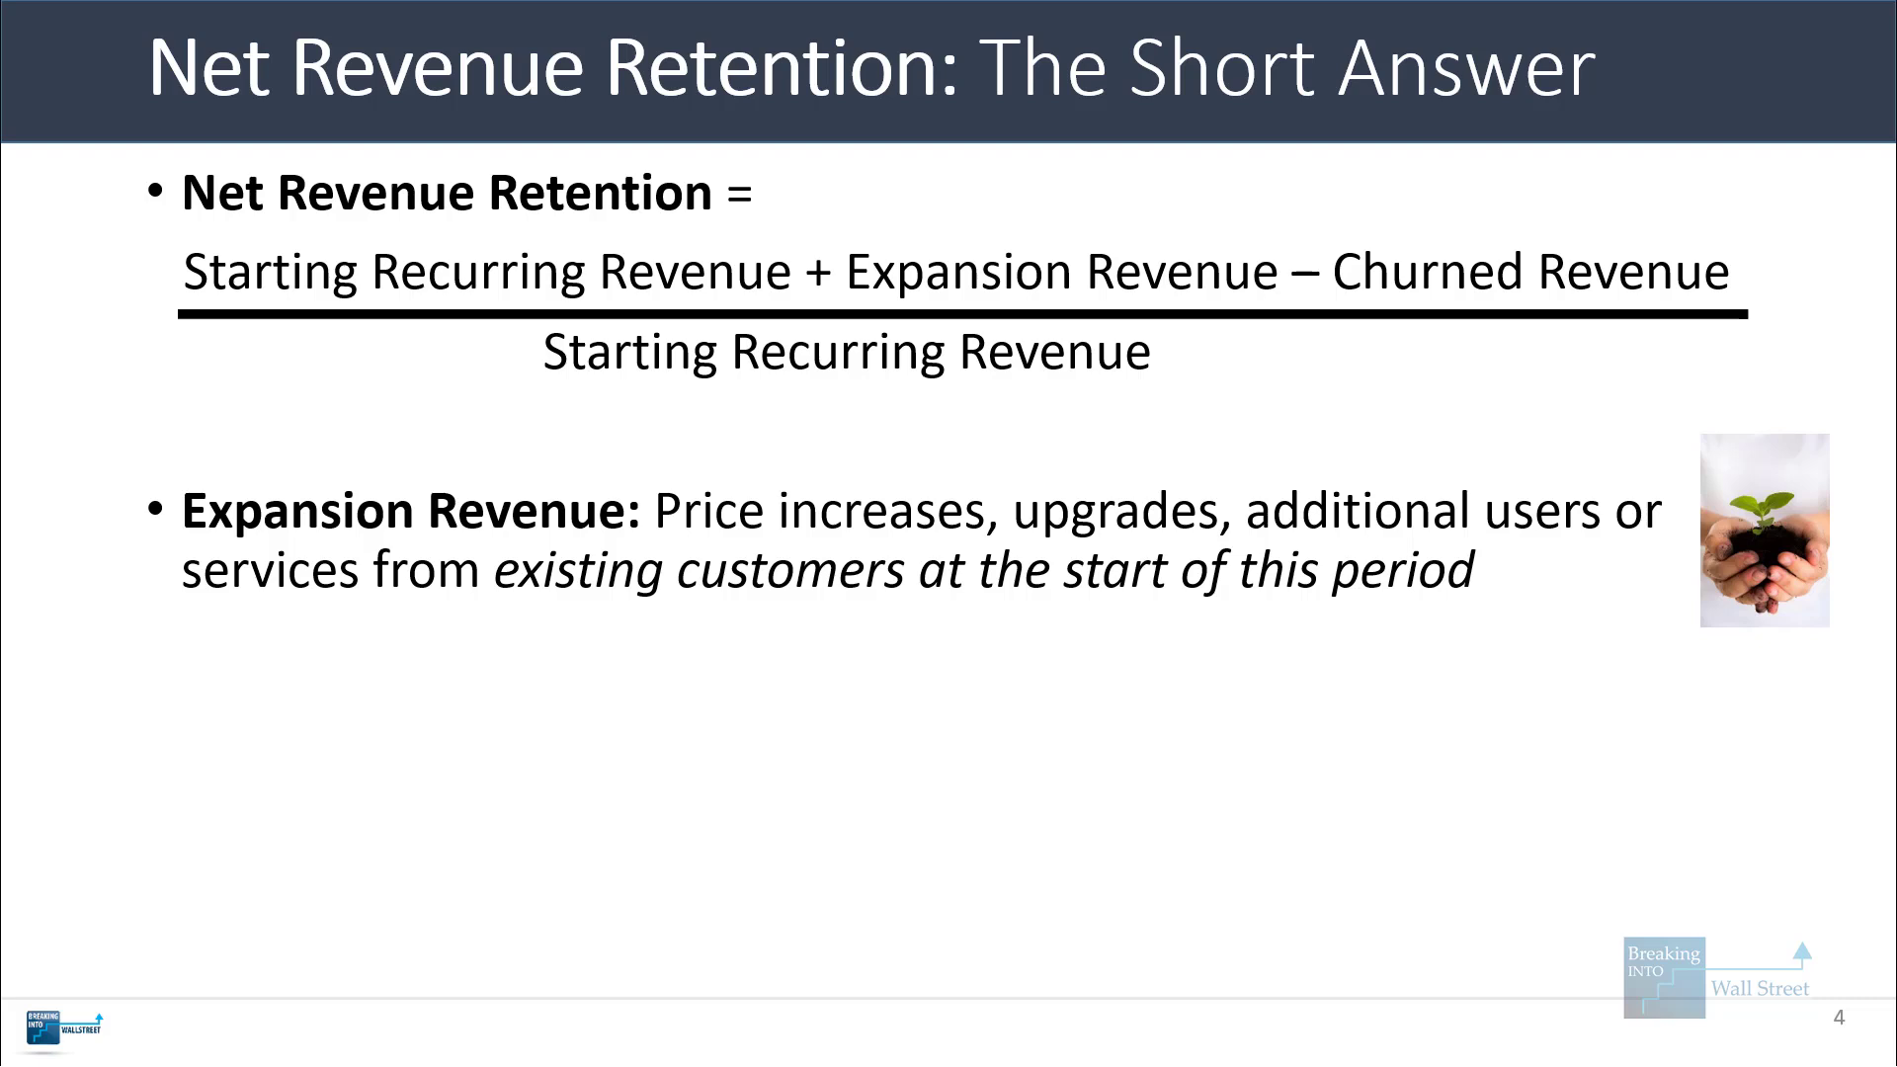
drag(486, 536, 1571, 617)
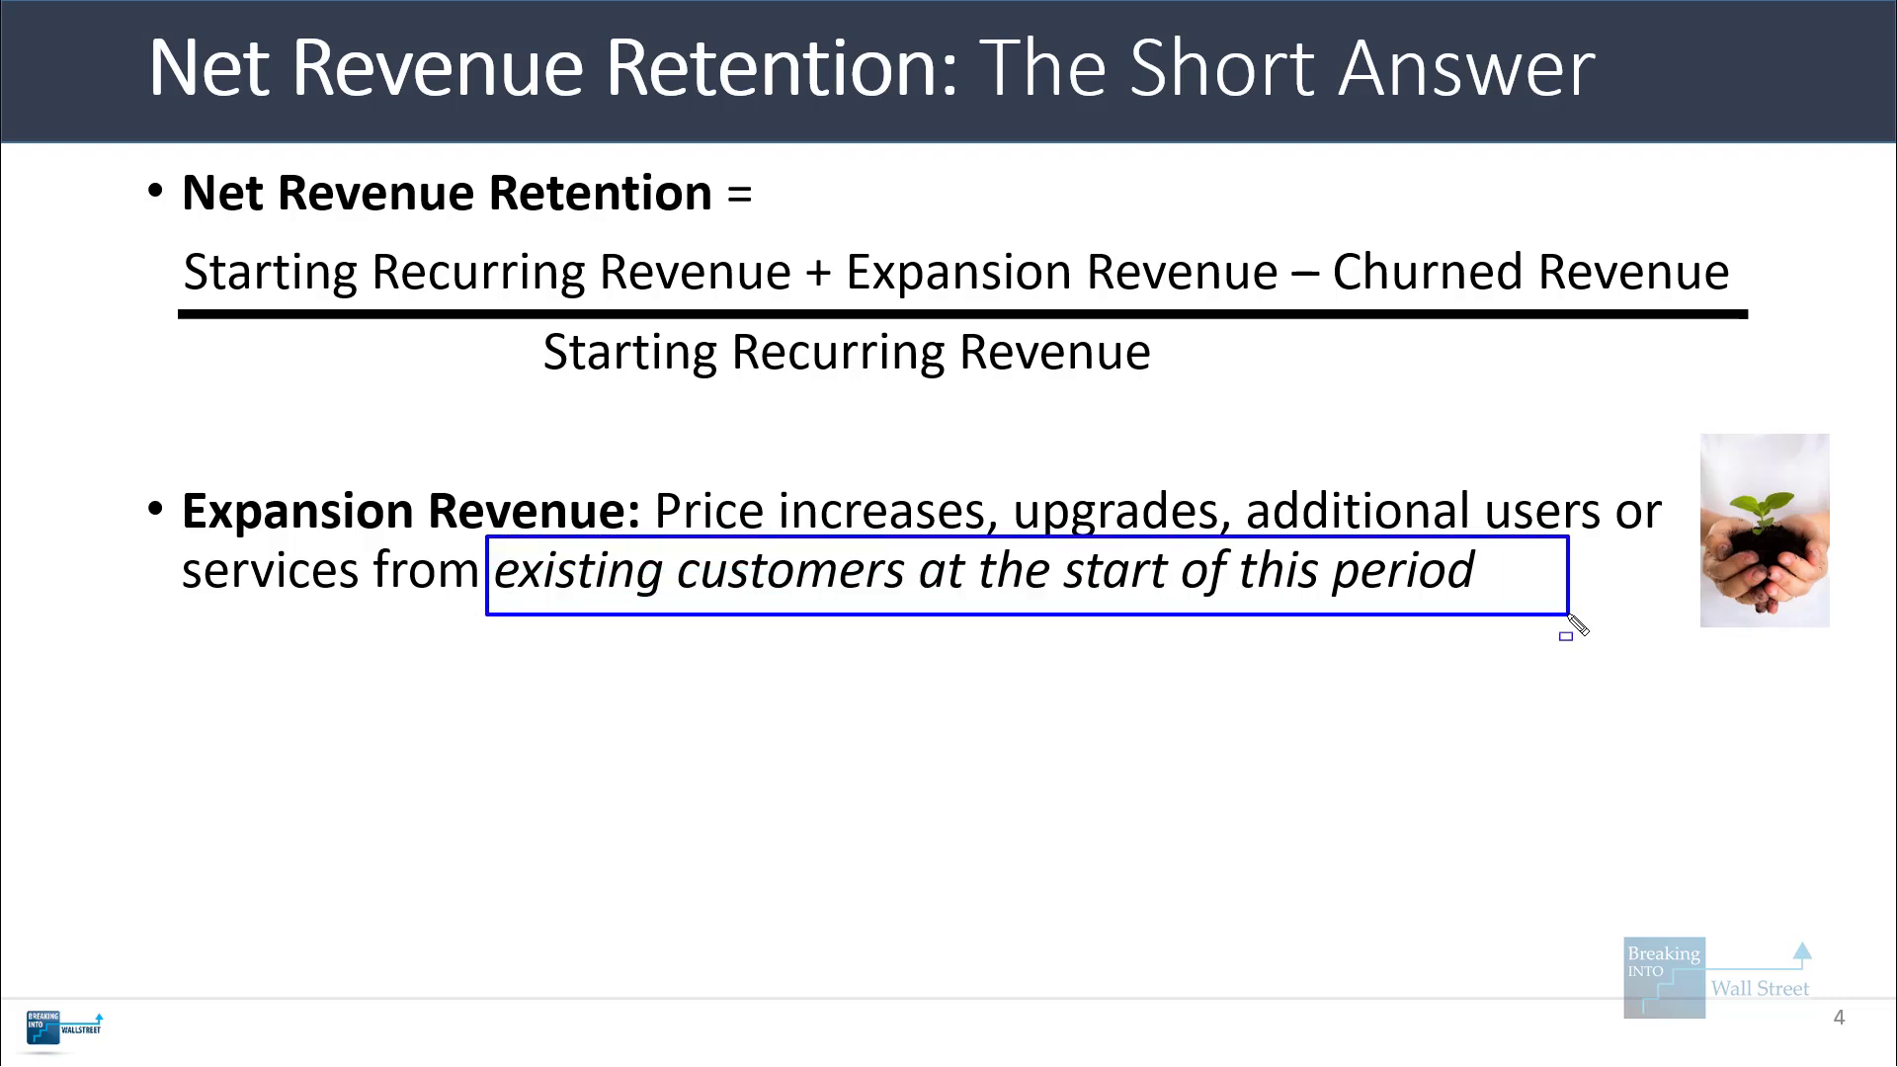
key(Escape)
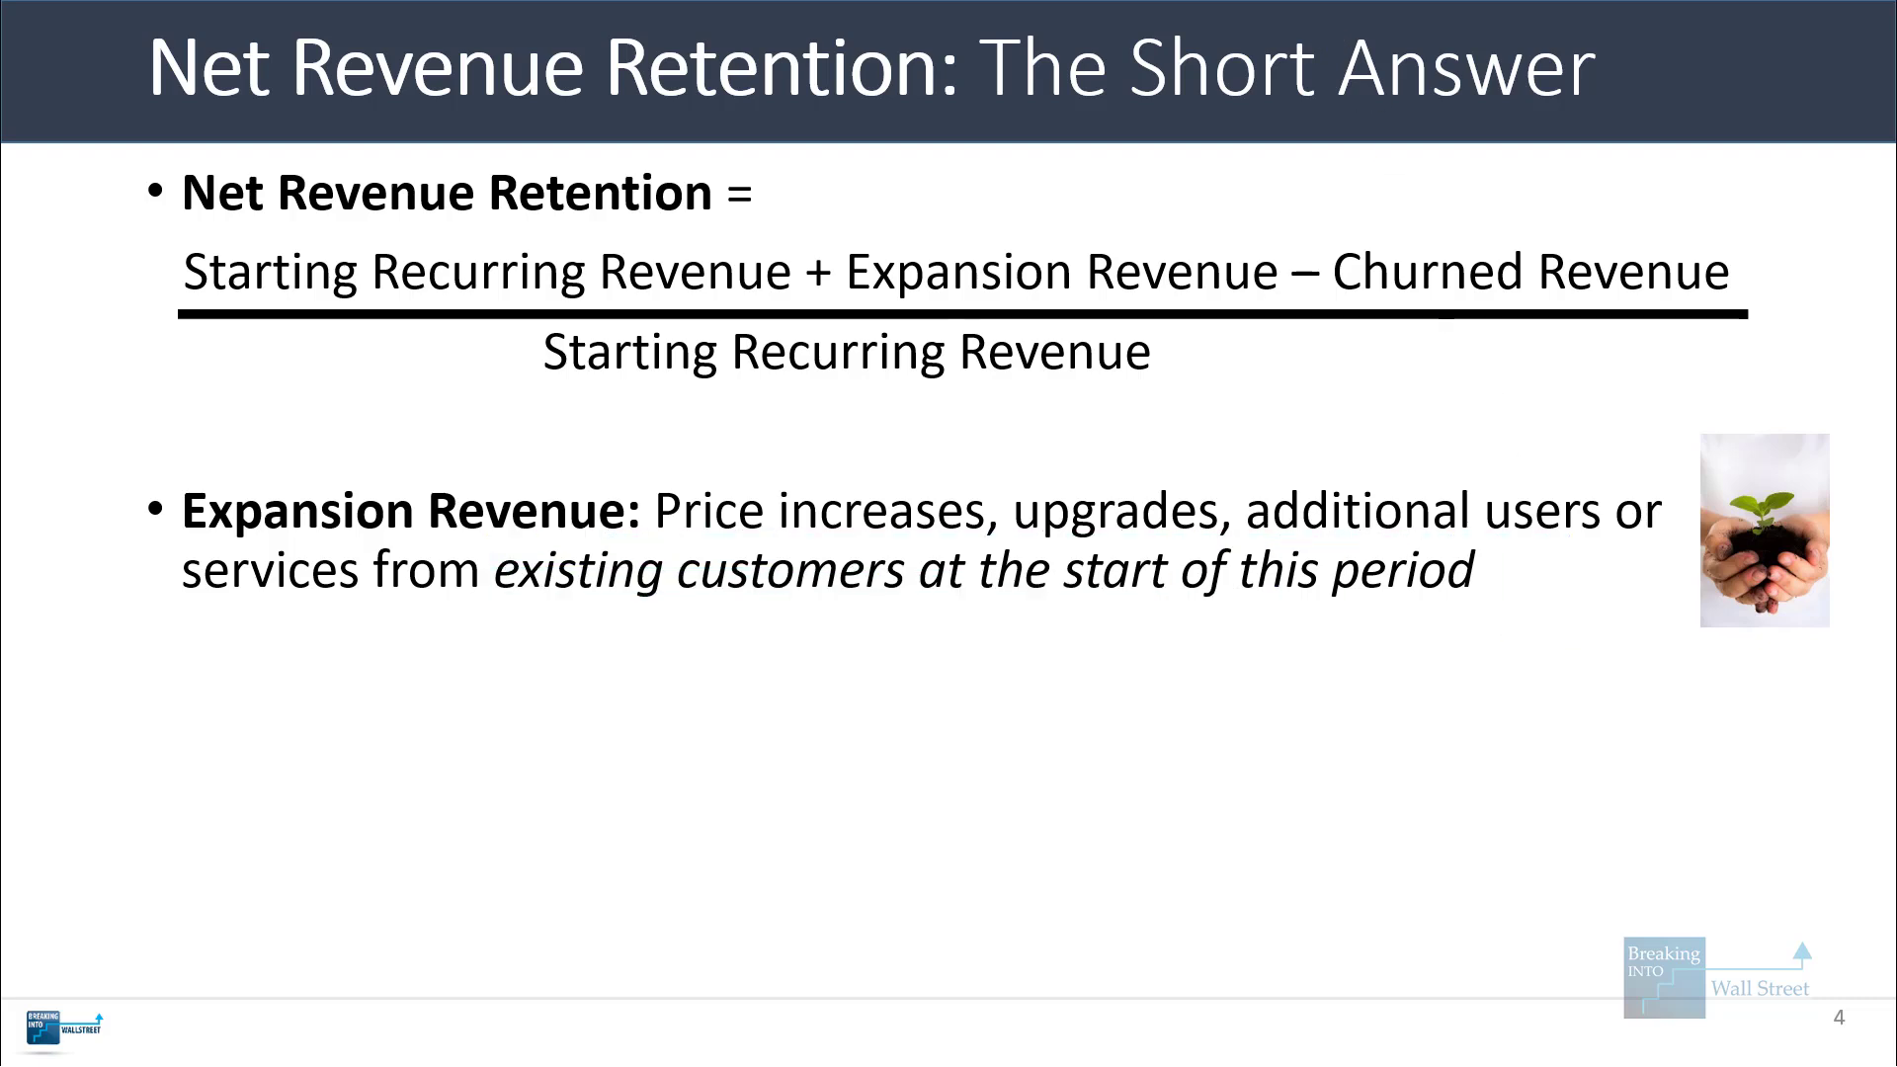
key(Right)
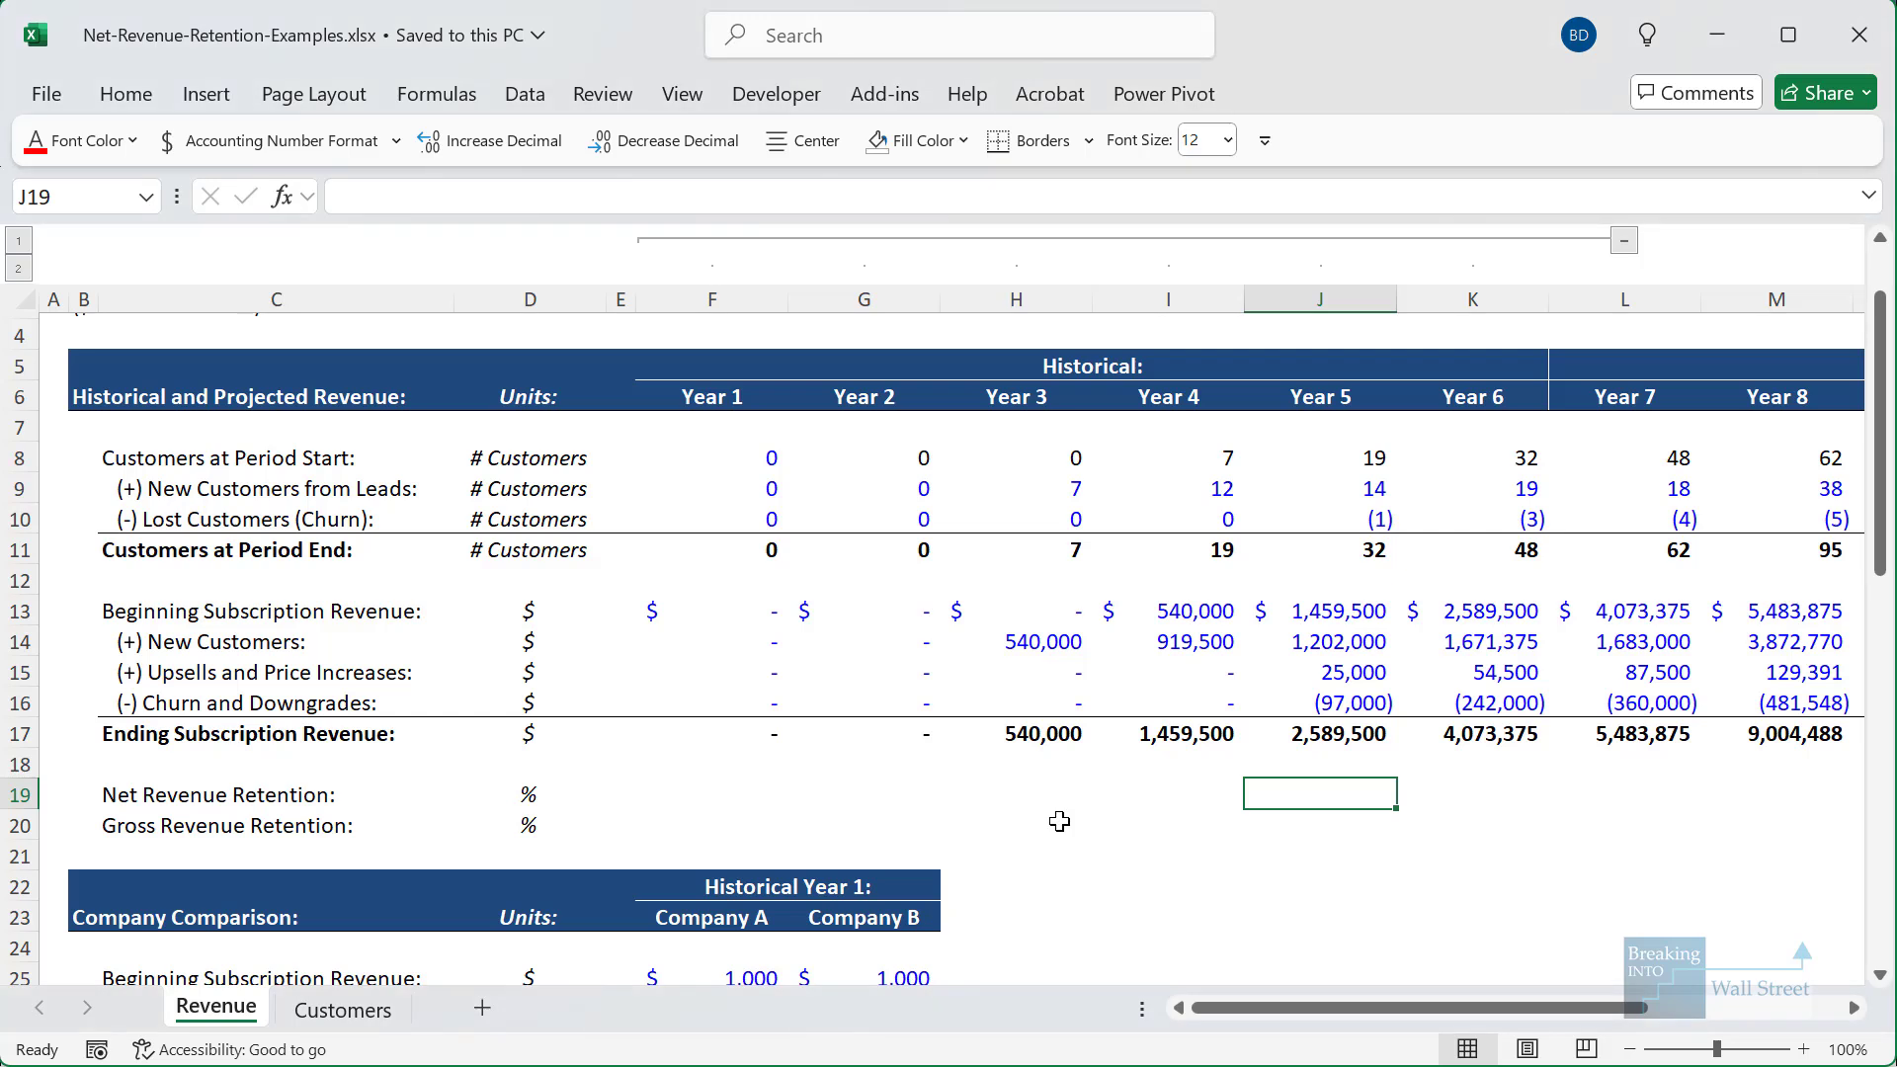
- Enter =(J13+J15+J16)/J13 in J19, giving Year 5 net revenue retention of 95.1%
text(=)
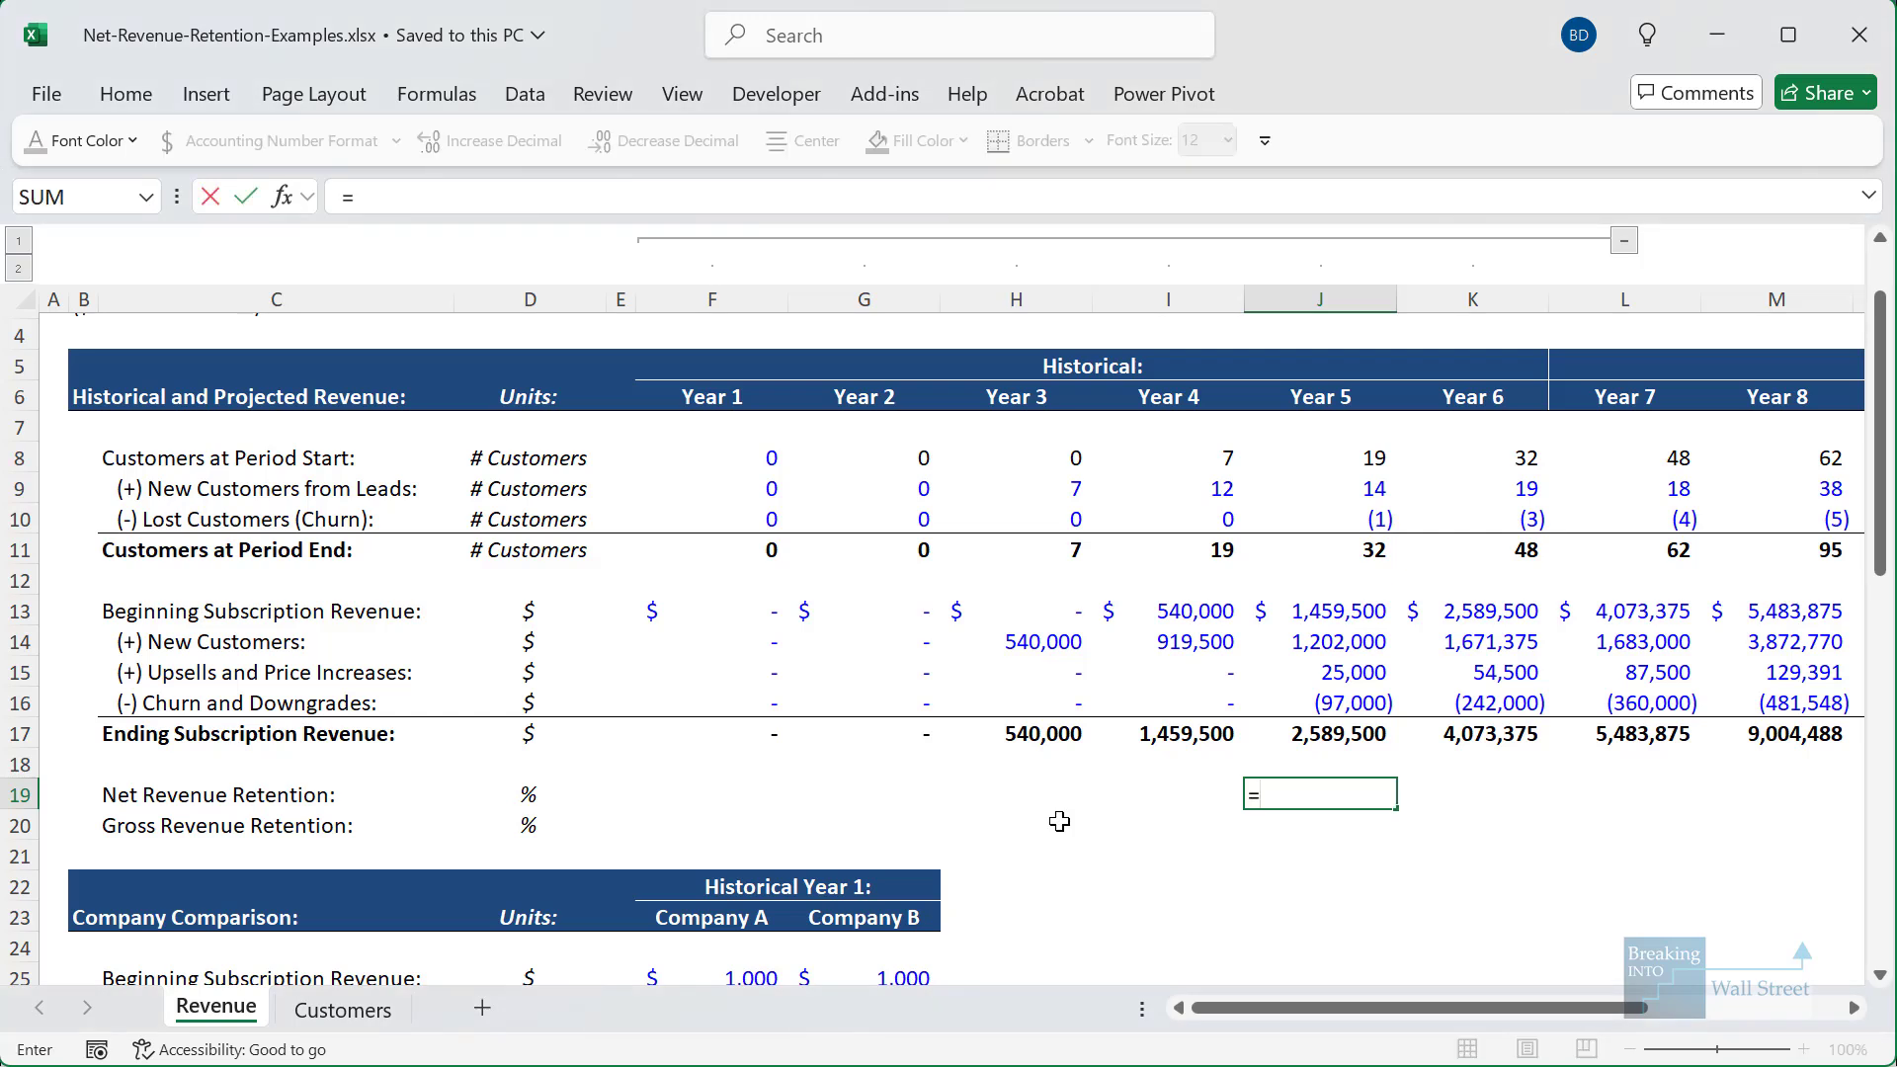
text(()
key(Up)
key(Up)
key(Up)
key(Up)
key(Up)
key(Up)
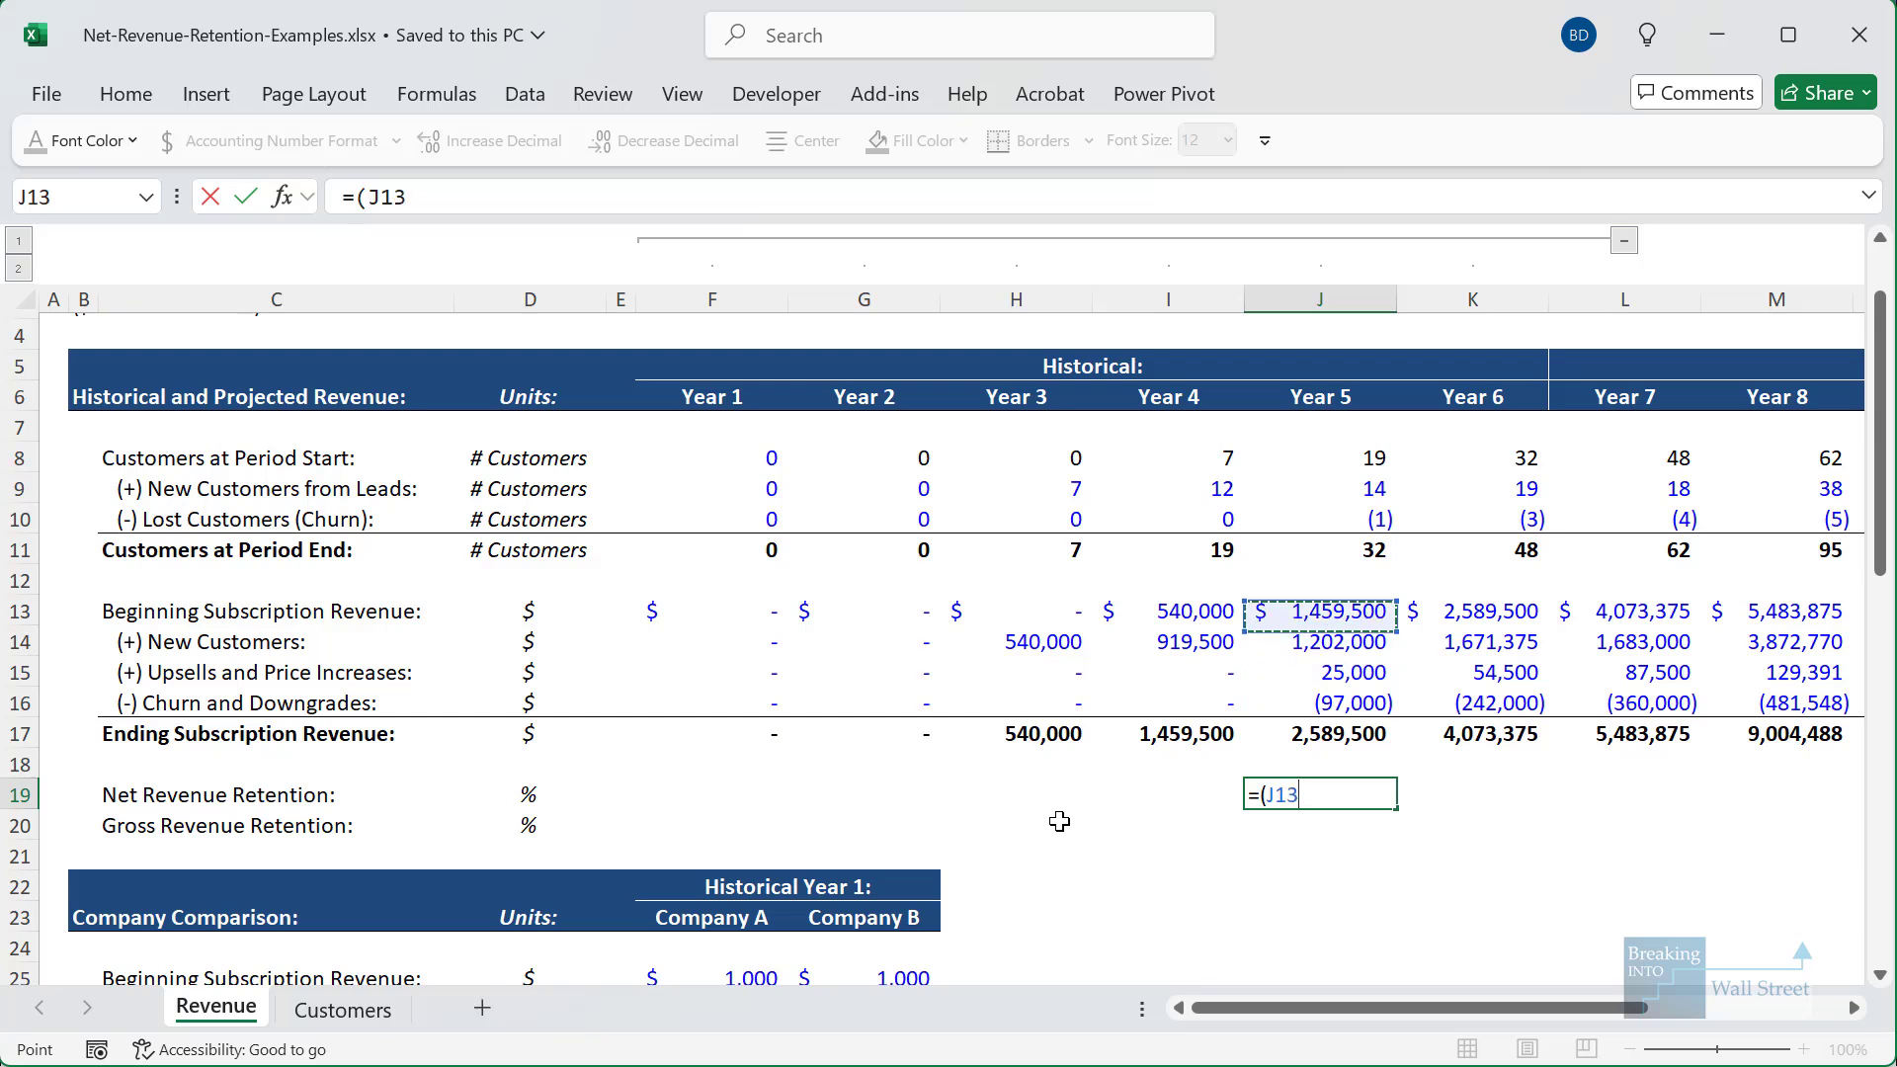
text(+)
key(Up)
key(Up)
key(Up)
key(Up)
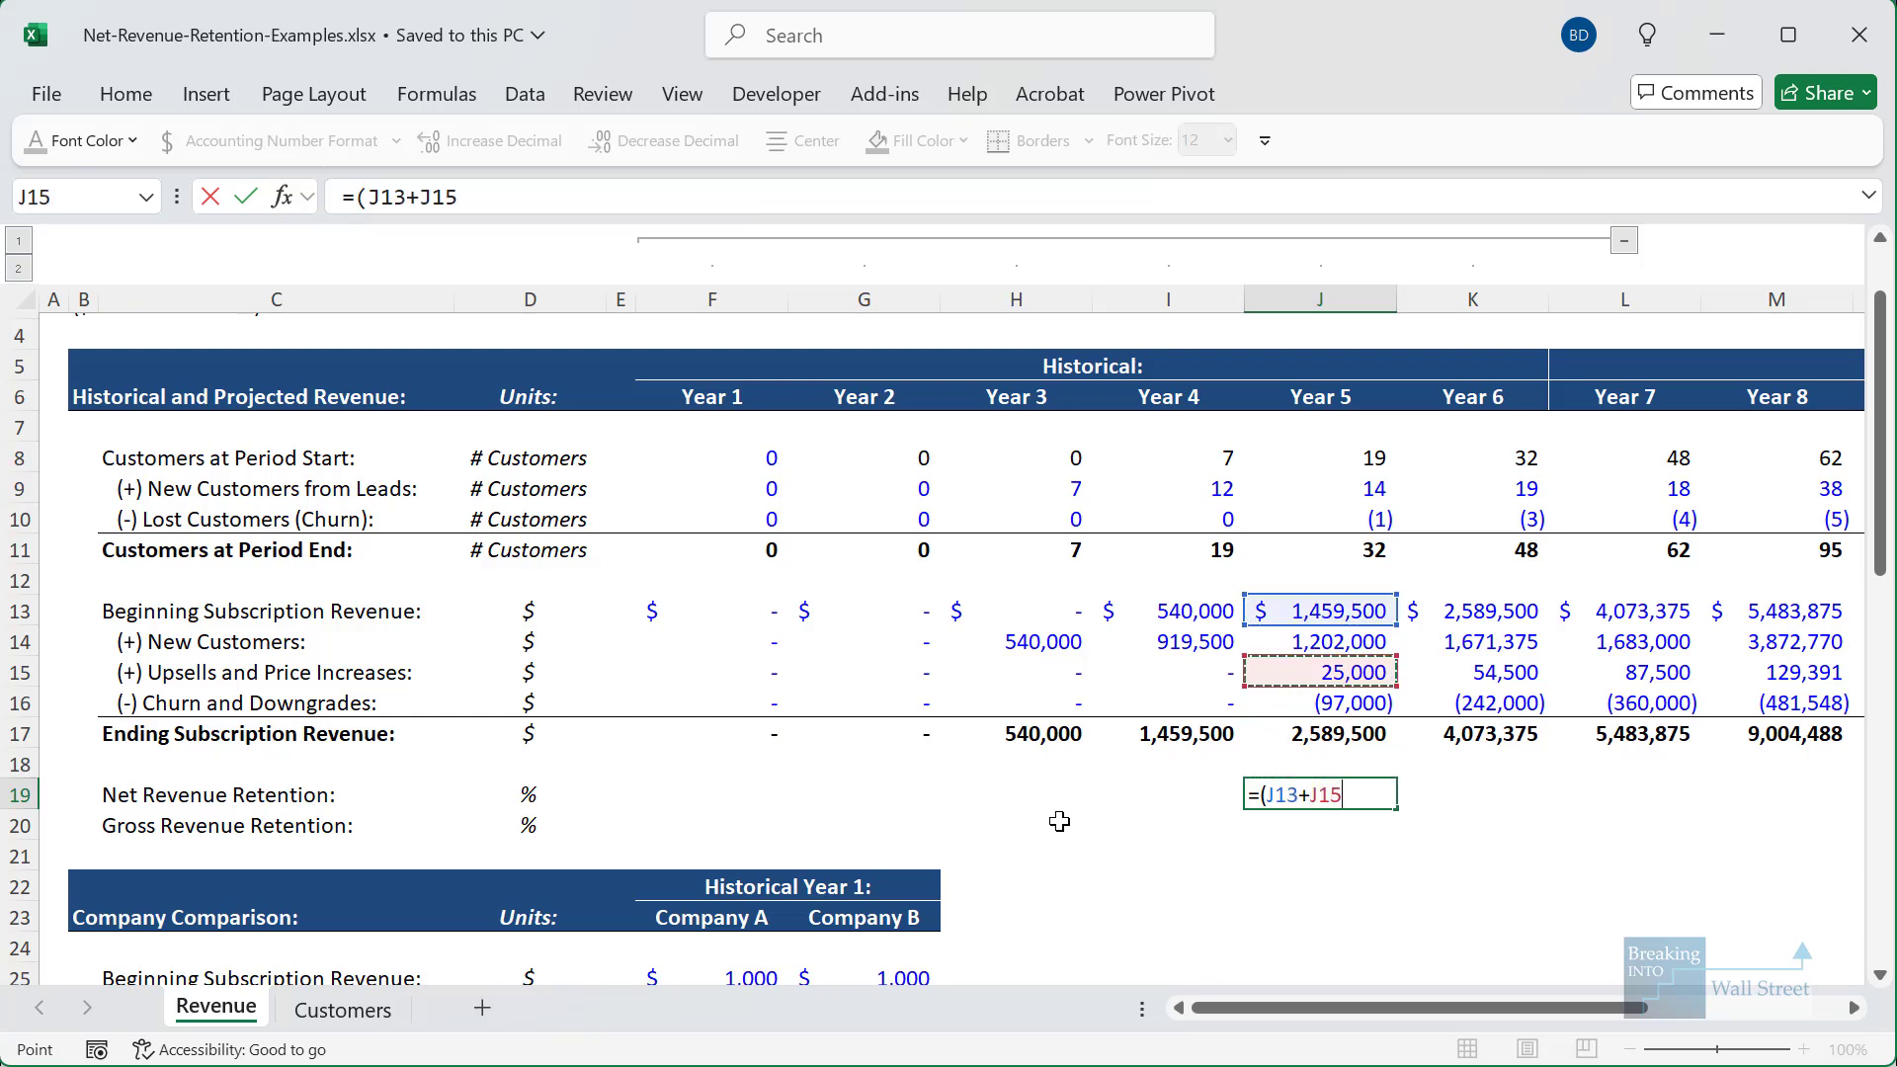
text(+)
key(Up)
key(Up)
key(Up)
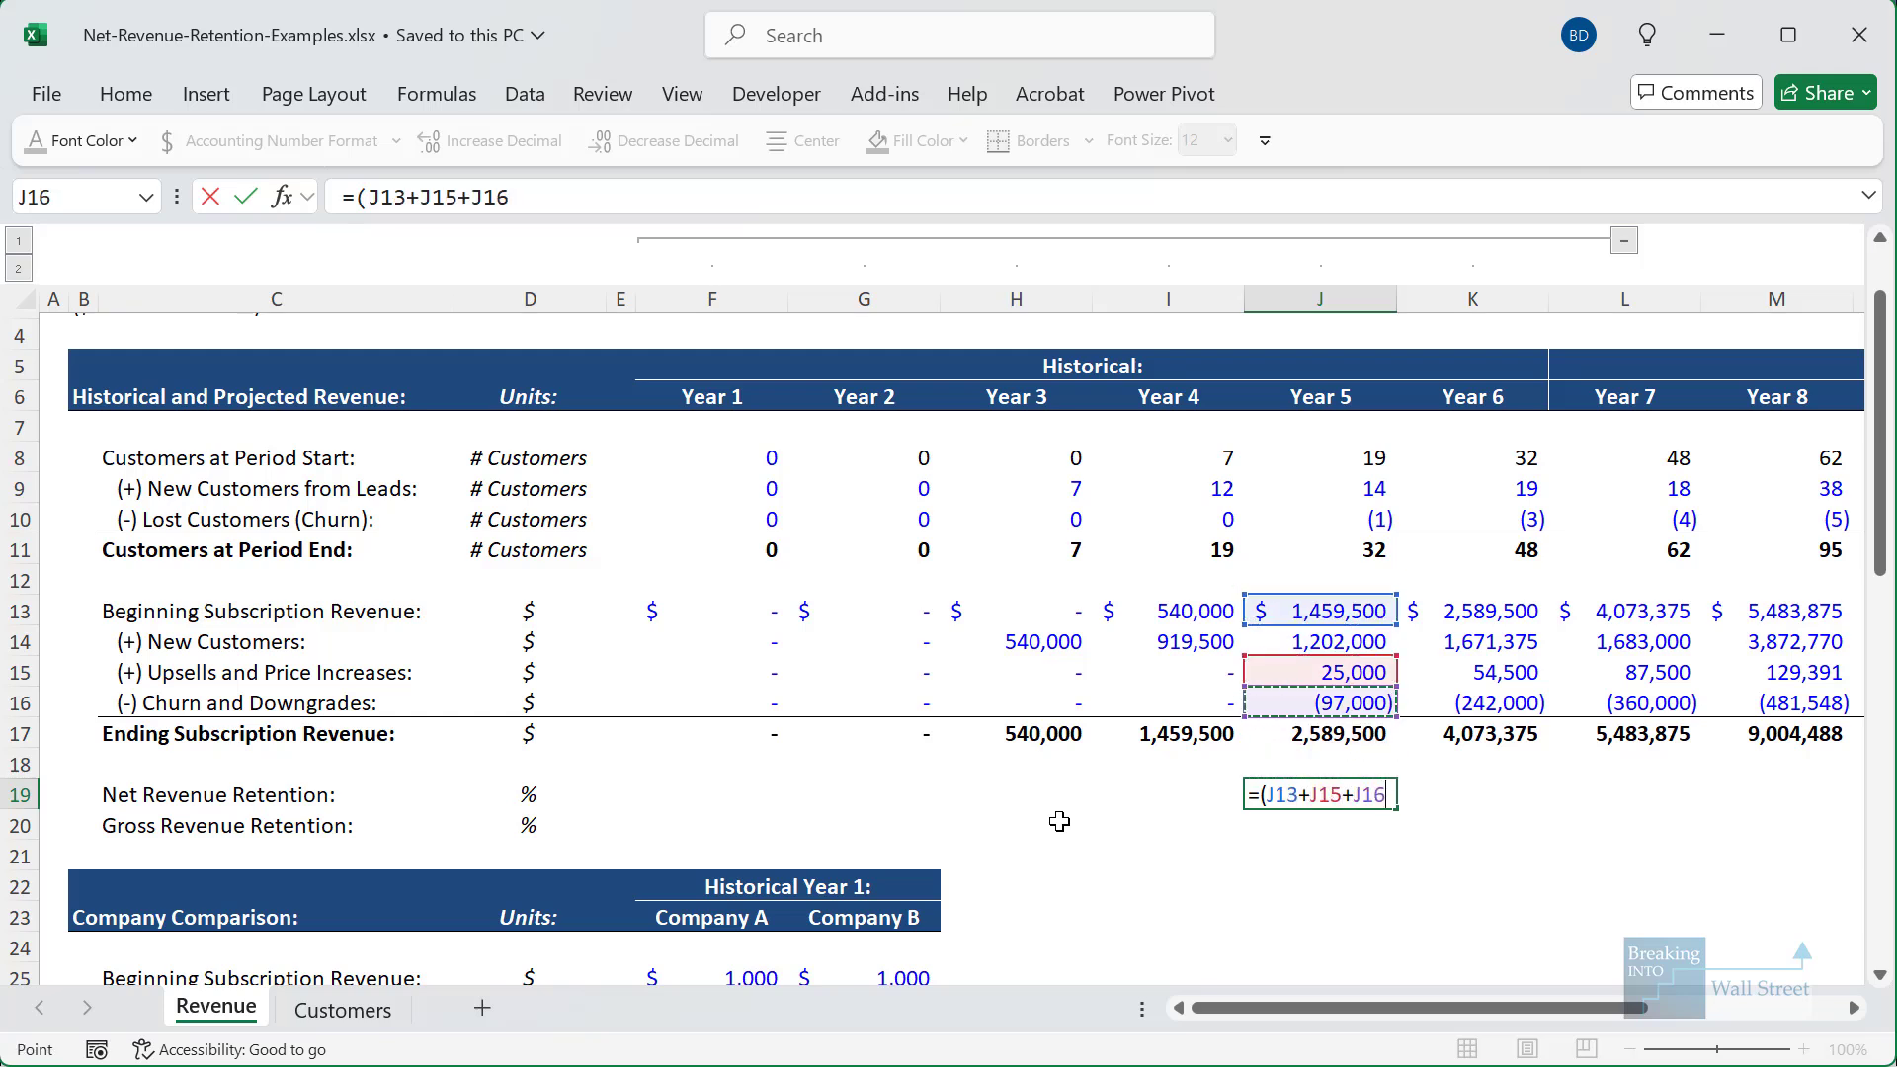
text()/)
key(Up)
key(Up)
key(Up)
key(Up)
key(Up)
key(Up)
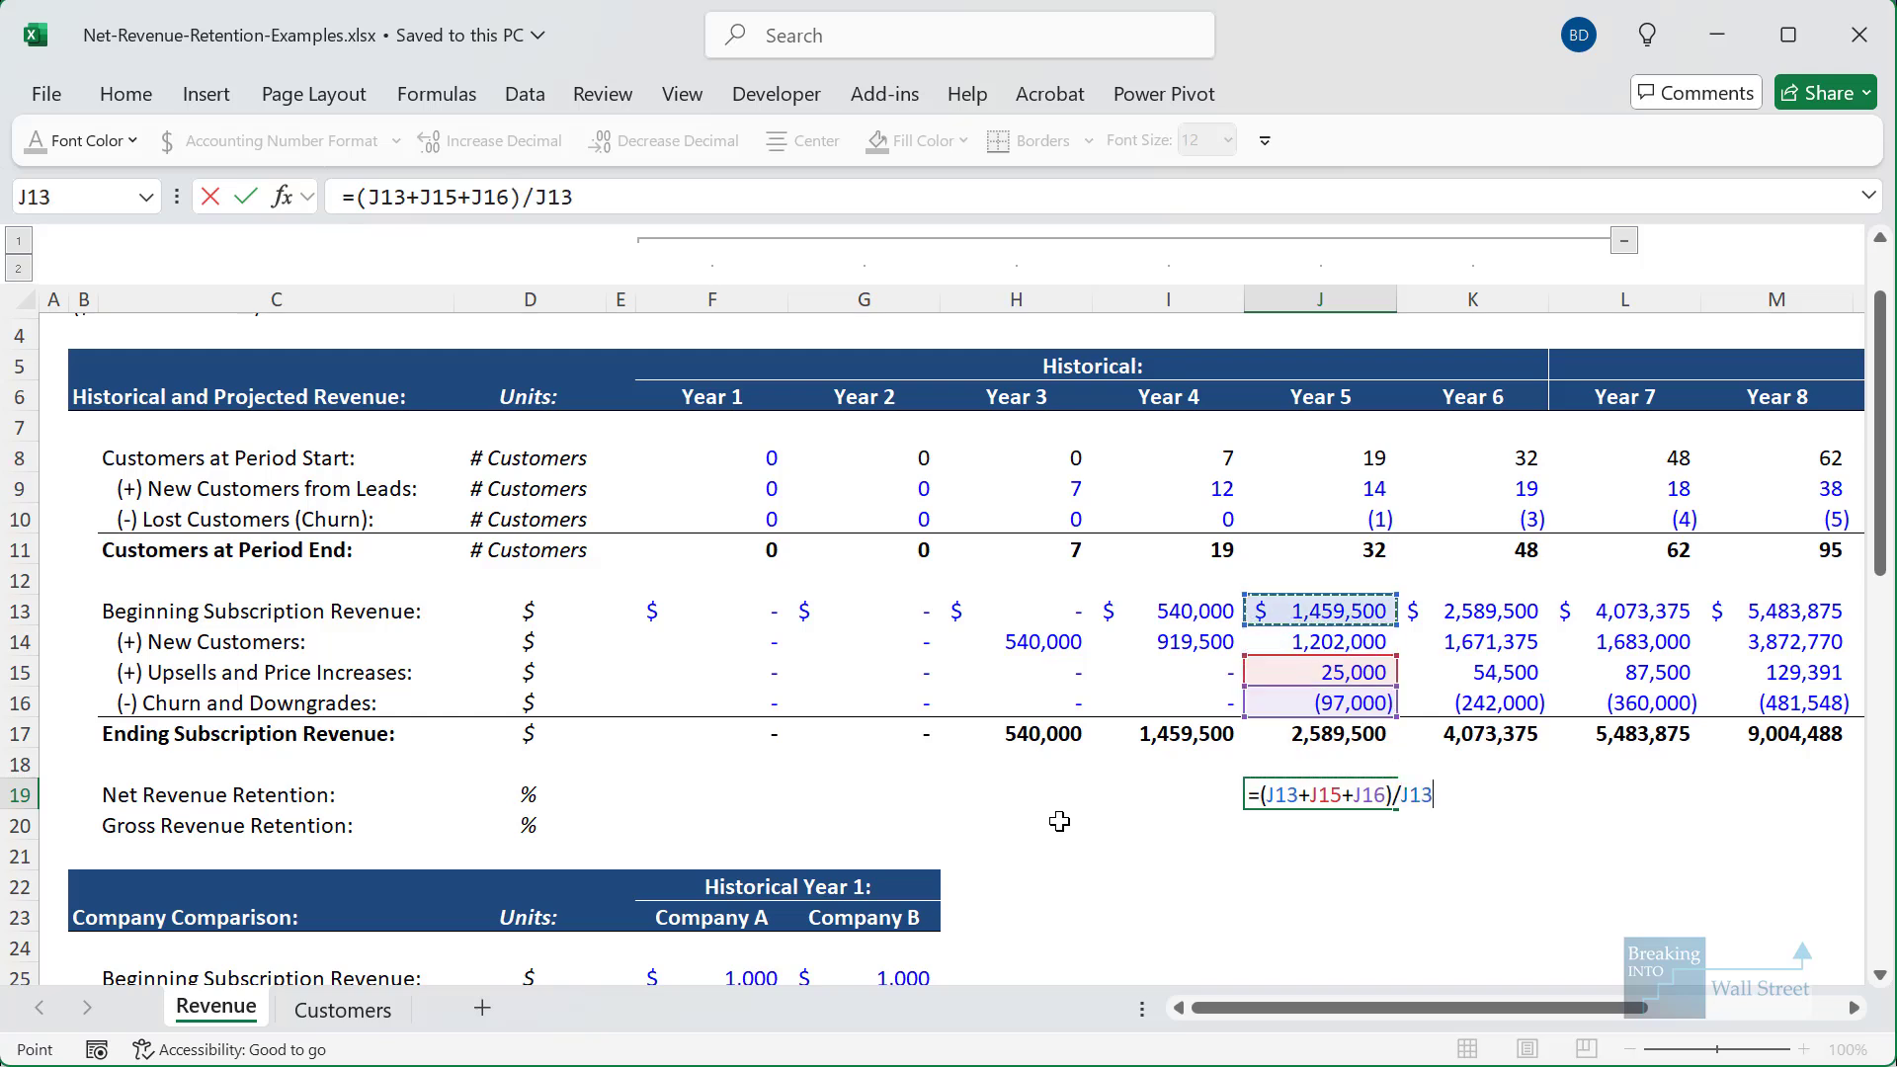
key(ctrl+Return)
- Outline the excluded New Customers row, then the upsells and churn rows
mouse_move(94, 620)
mouse_down()
mouse_move(805, 674)
mouse_move(1572, 661)
mouse_up()
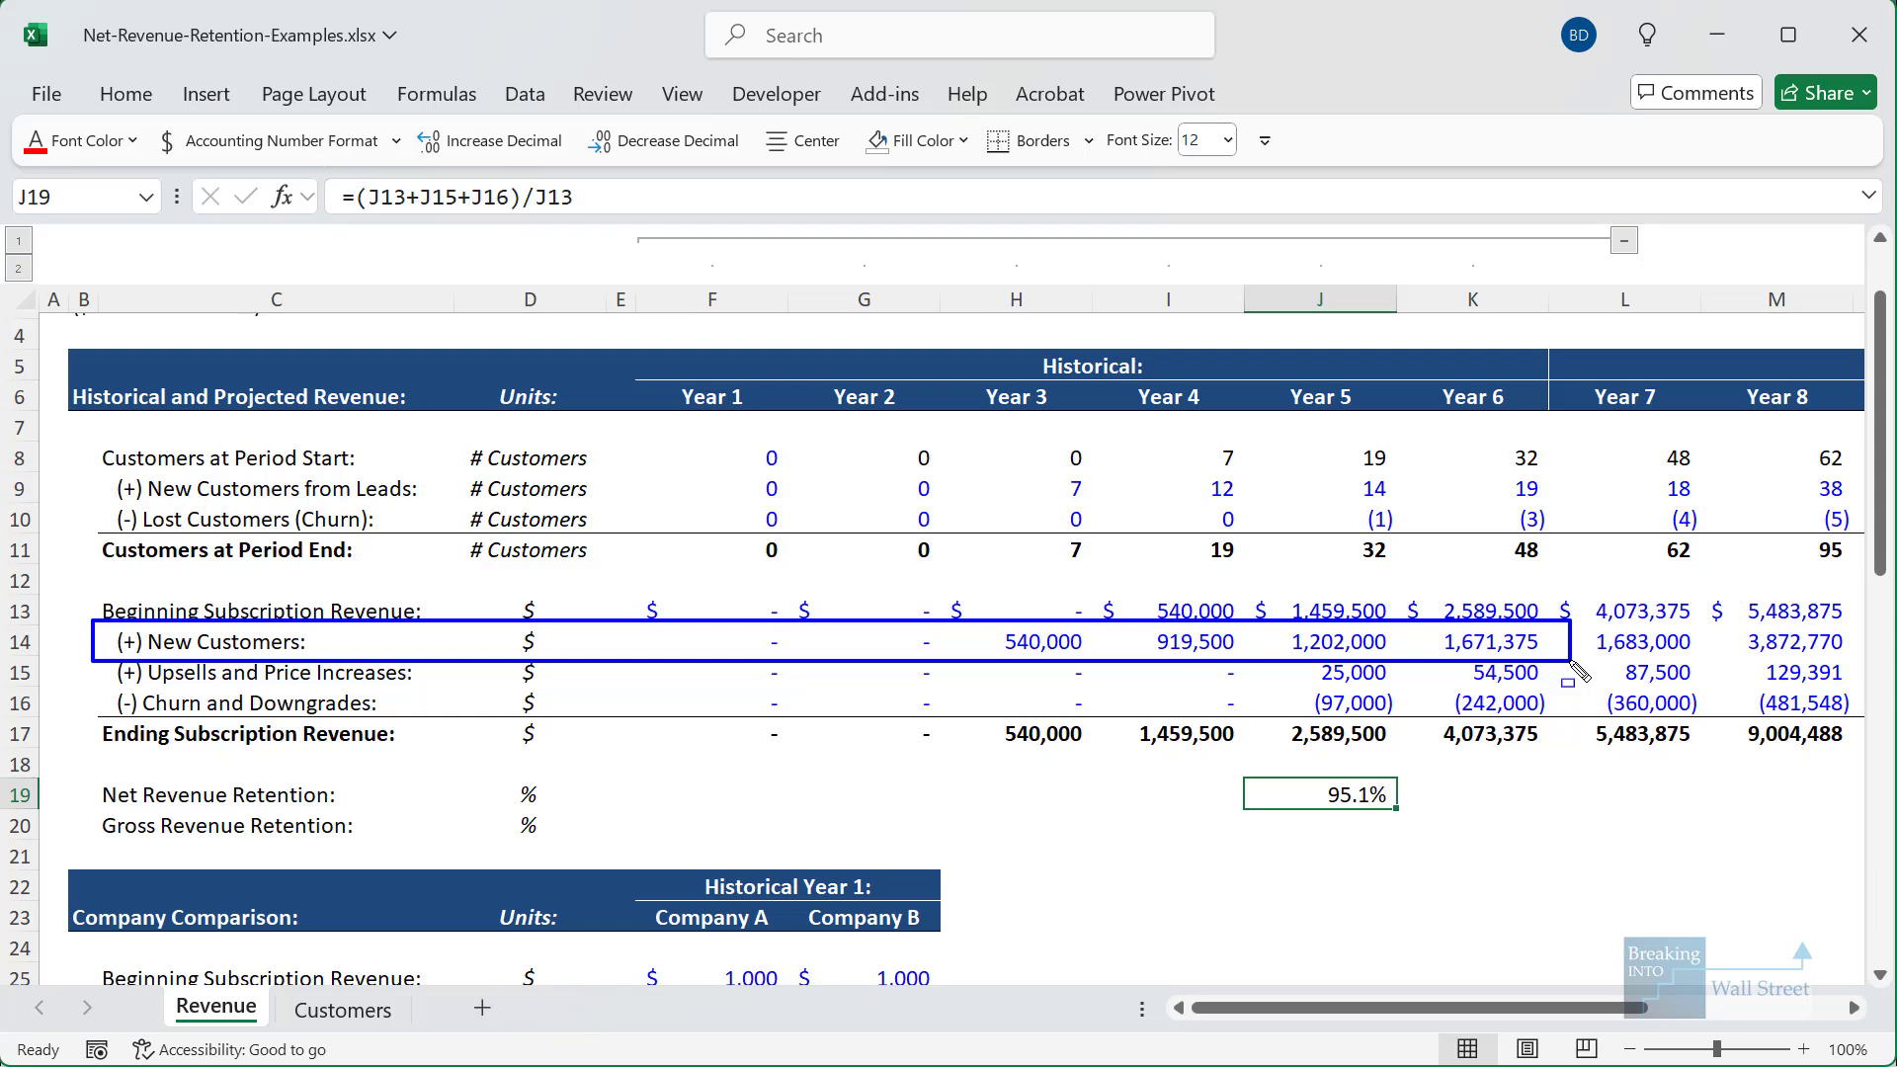
key(e)
mouse_move(94, 654)
mouse_down()
mouse_move(820, 759)
mouse_move(1561, 733)
mouse_up()
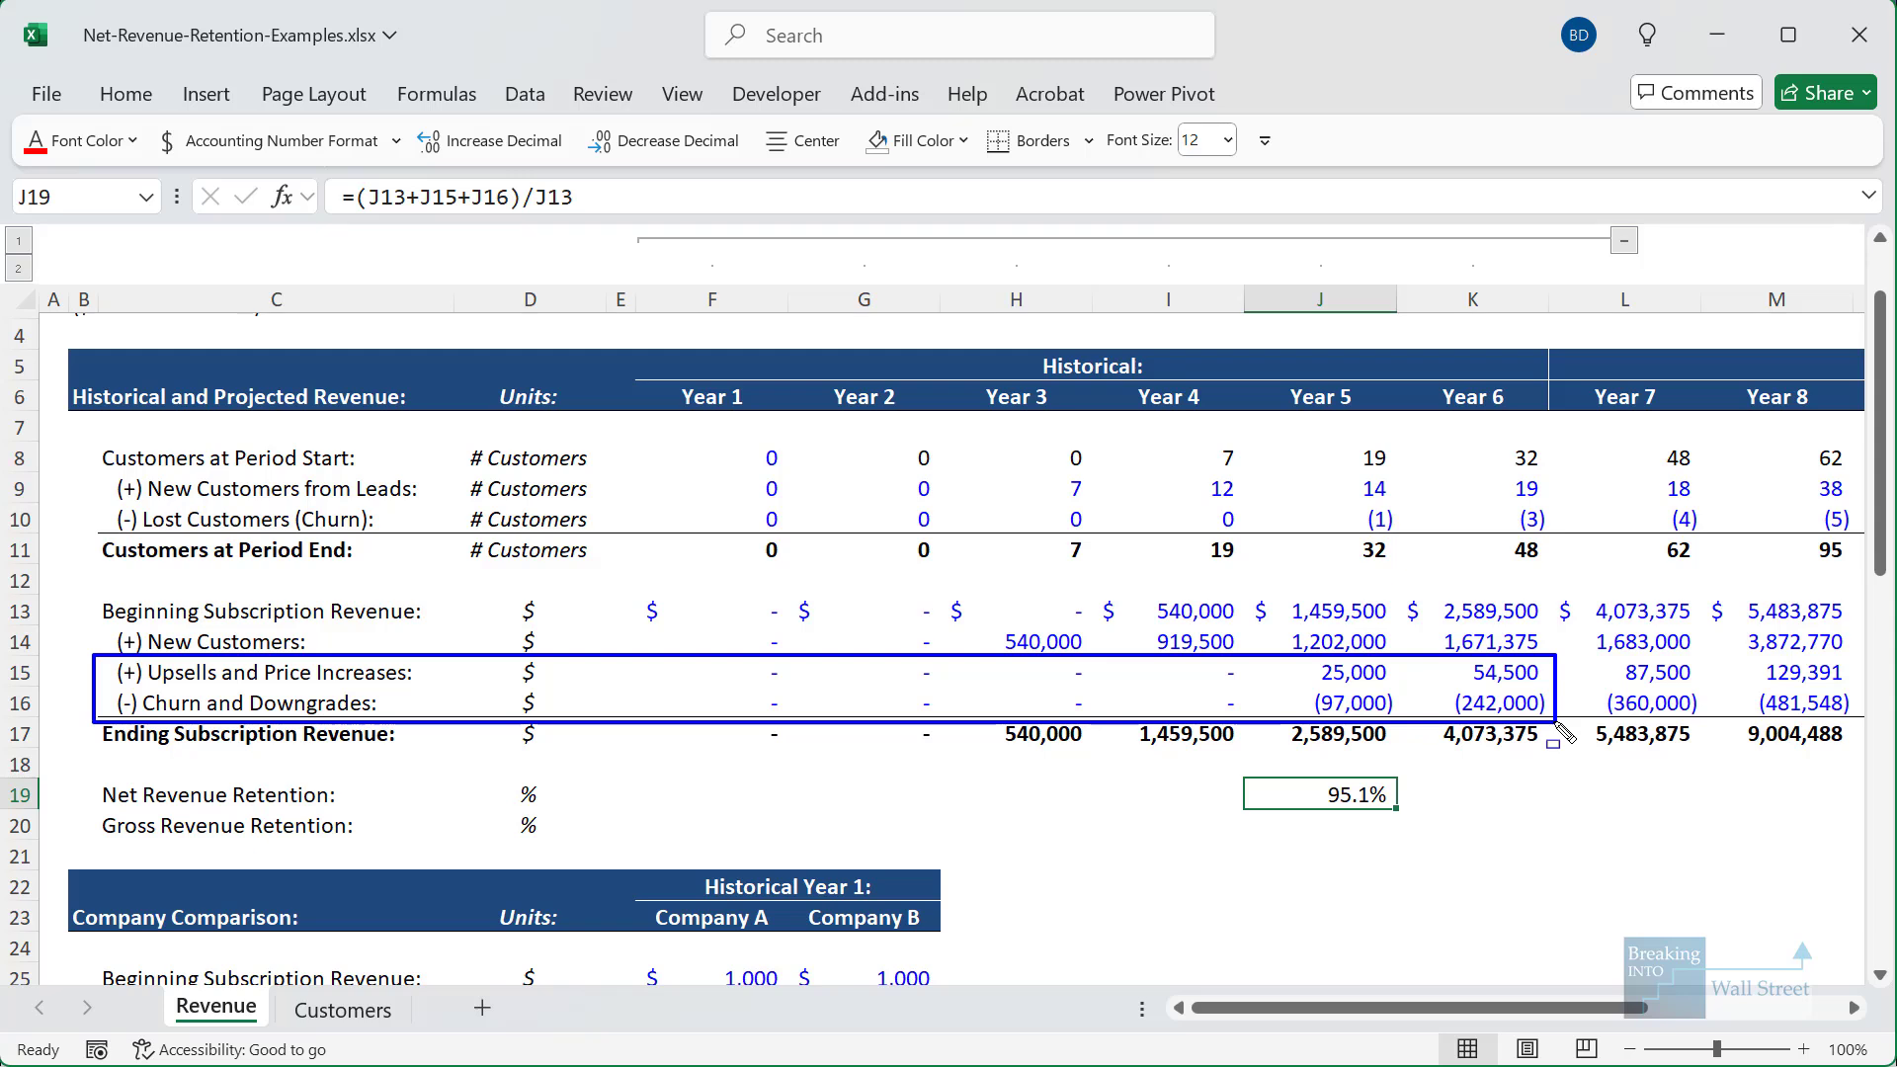
key(Escape)
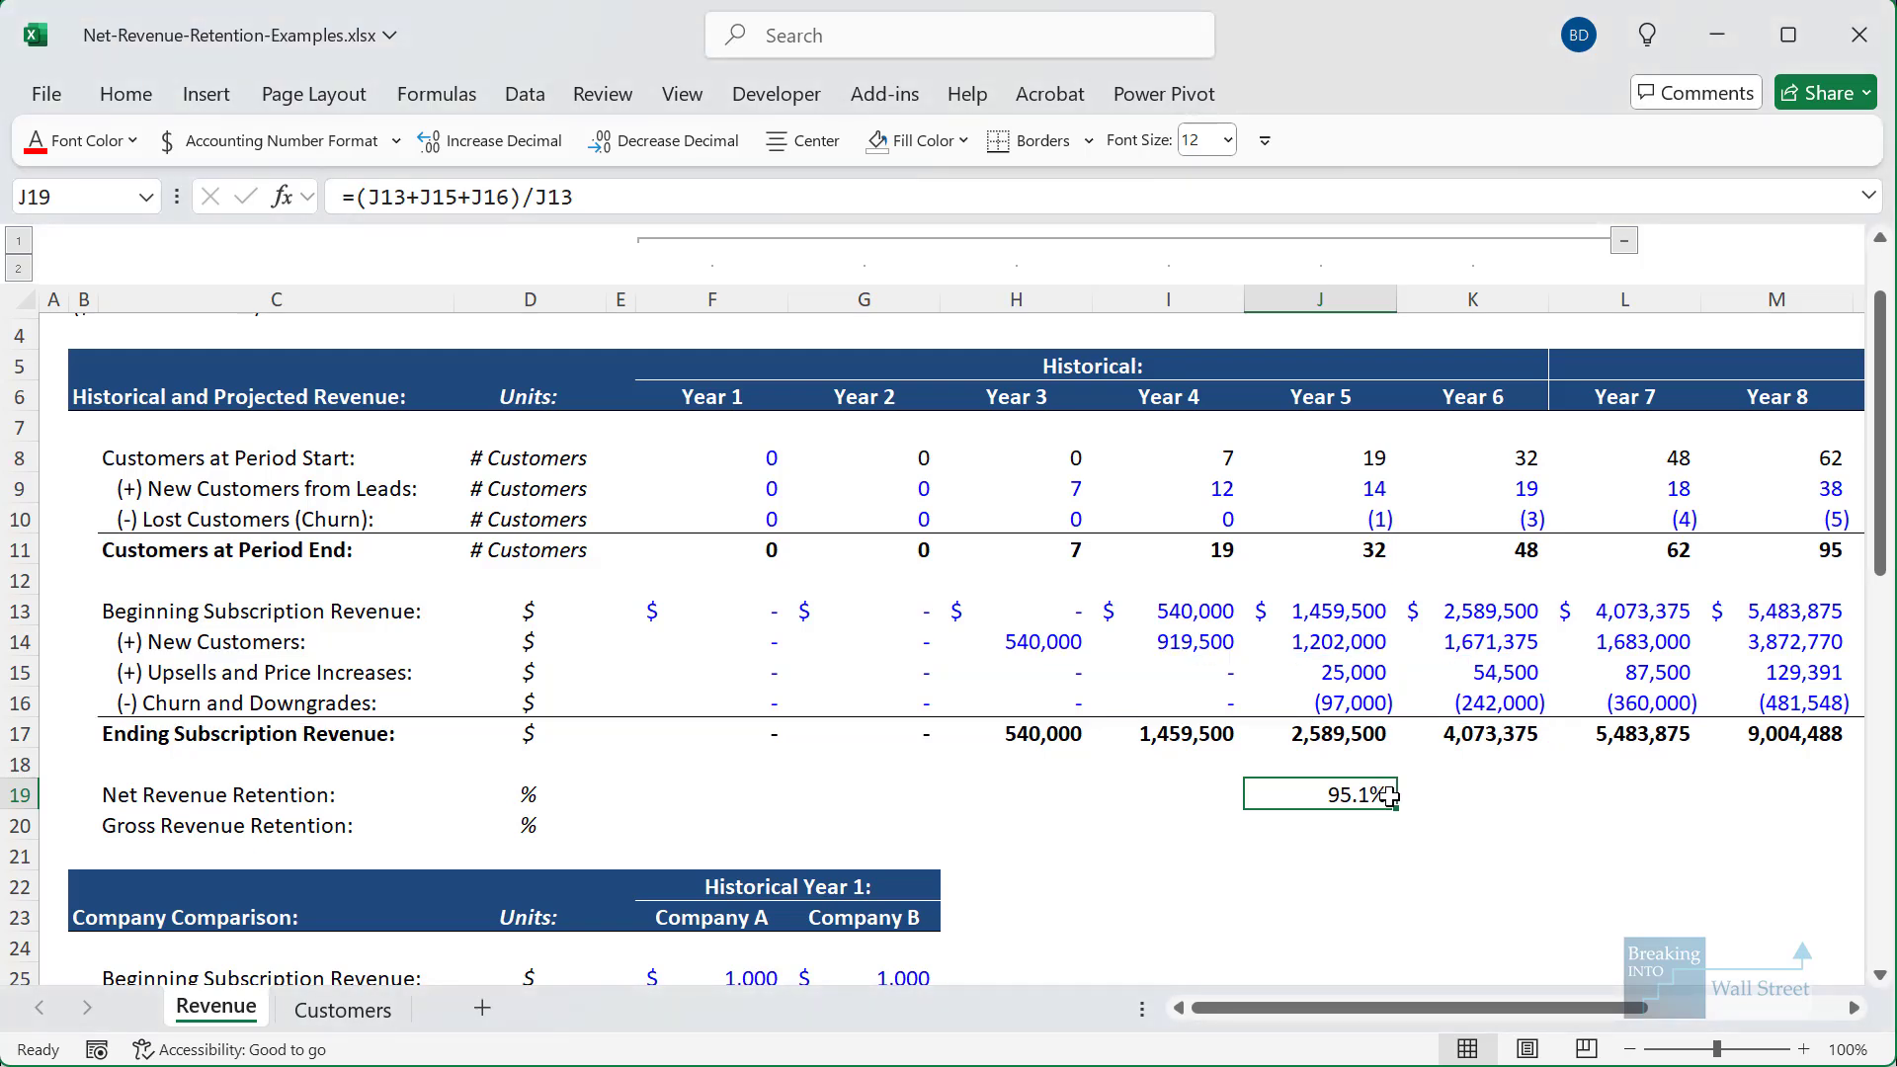
- Copy J19's retention formula across row 19 through Year 12 and check K19's references
key(ctrl+c)
key(shift+Right)
key(shift+Right)
key(shift+Right)
key(shift+Right)
key(shift+Right)
key(shift+Right)
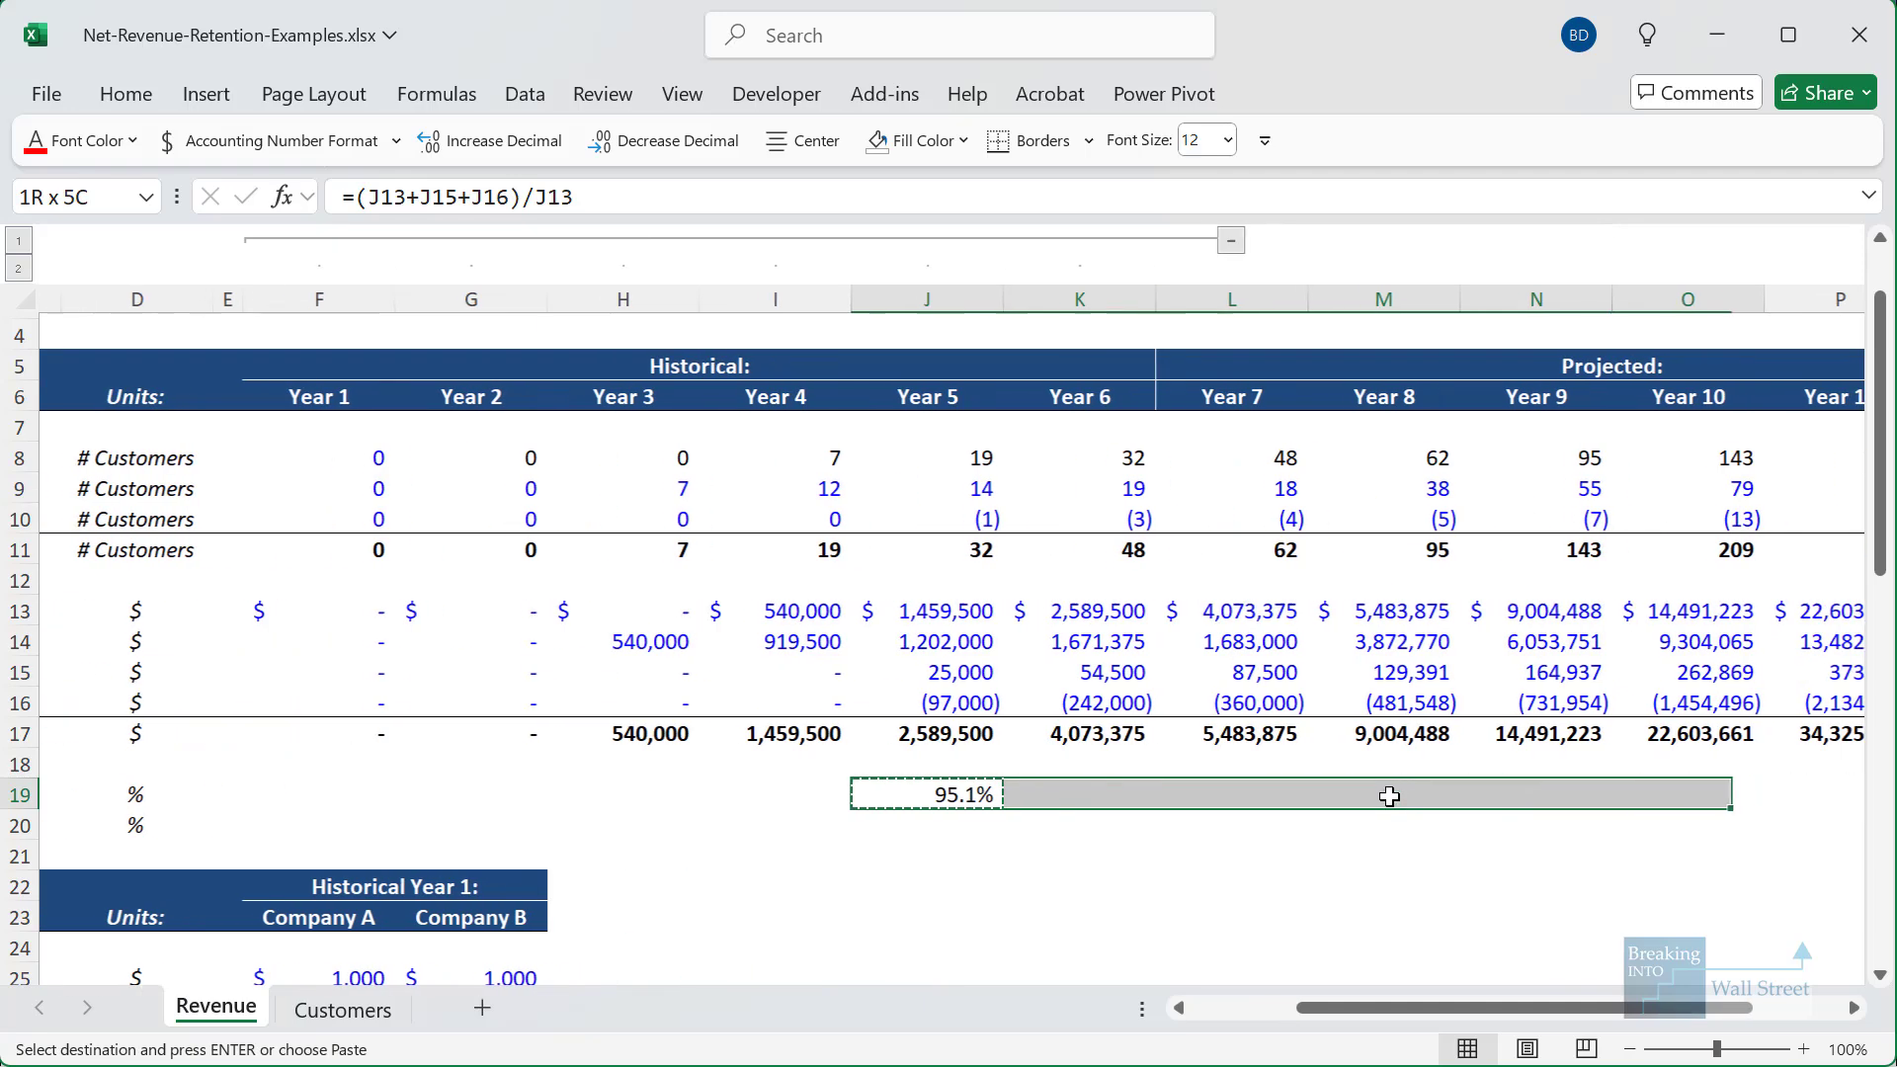
key(shift+Right)
key(Return)
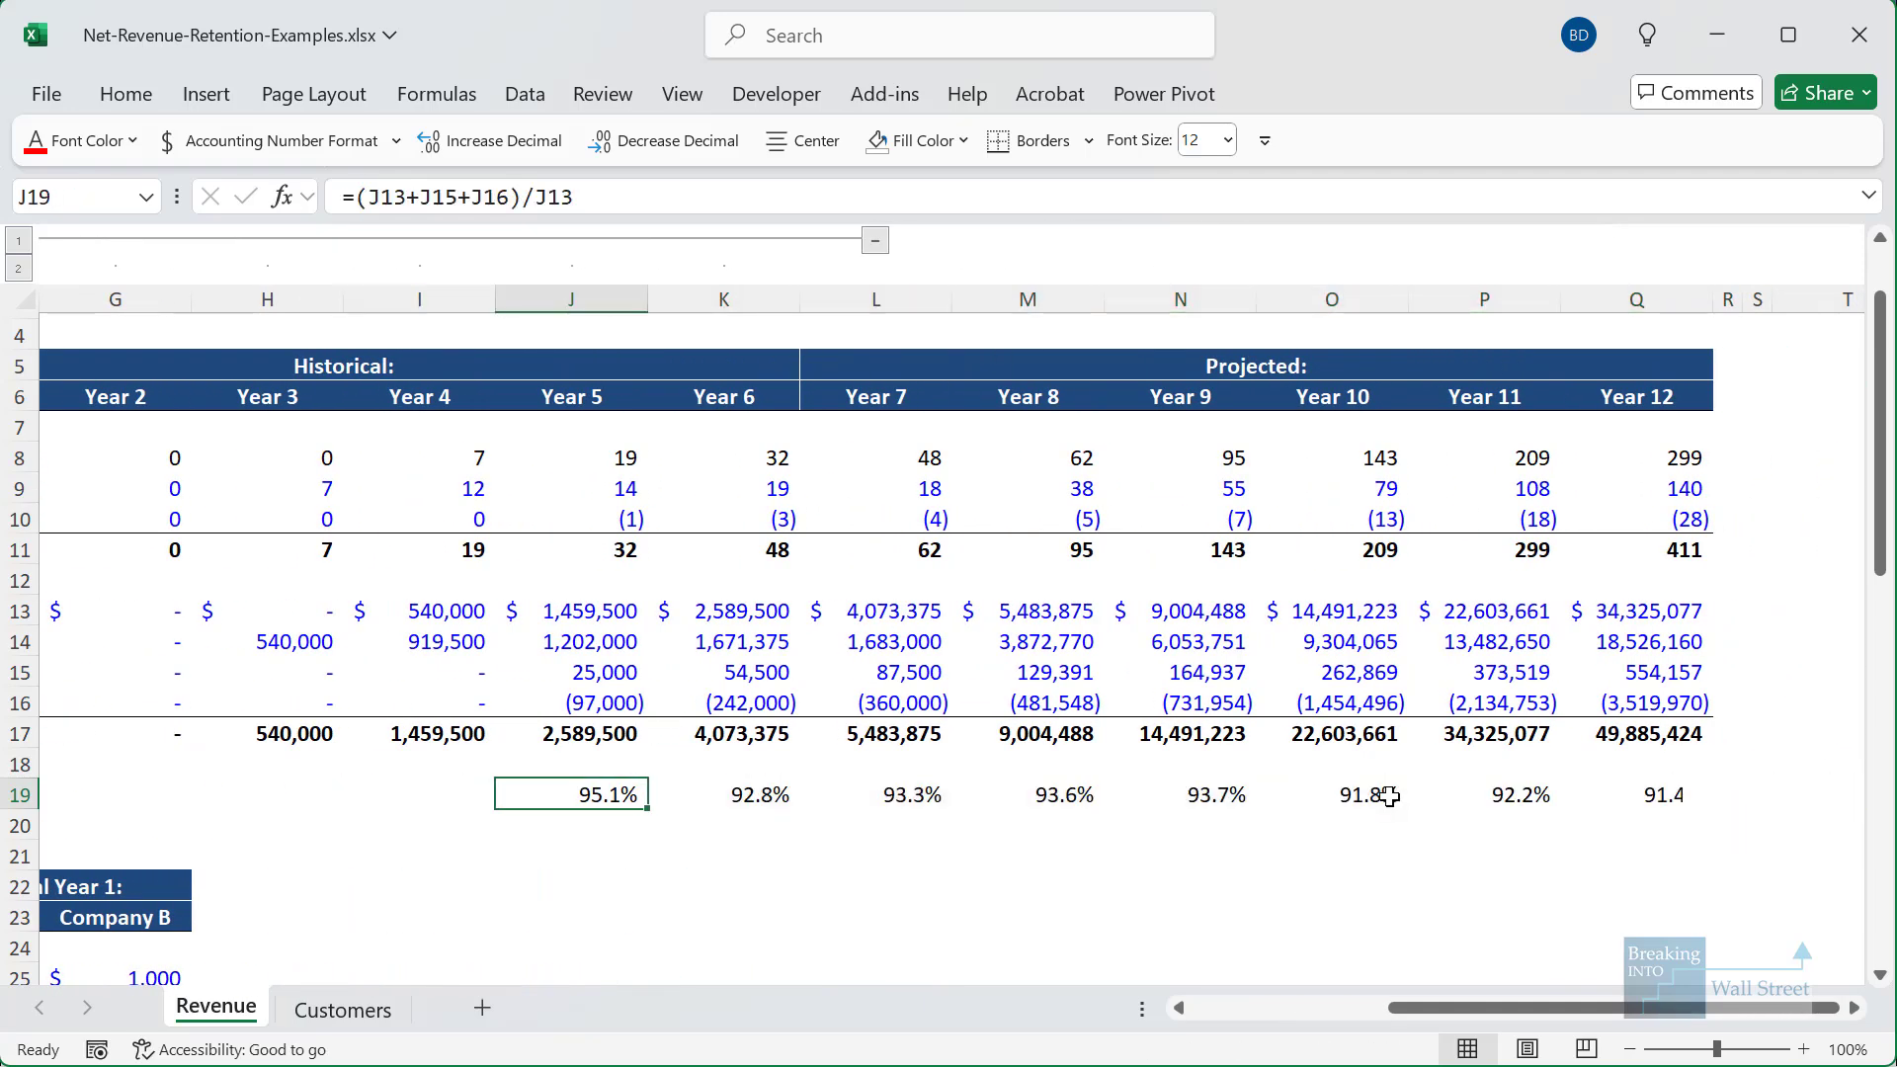
key(Right)
key(F2)
key(Escape)
key(Right)
key(Right)
key(Right)
key(Right)
key(Left)
key(Left)
key(Left)
key(Left)
key(Left)
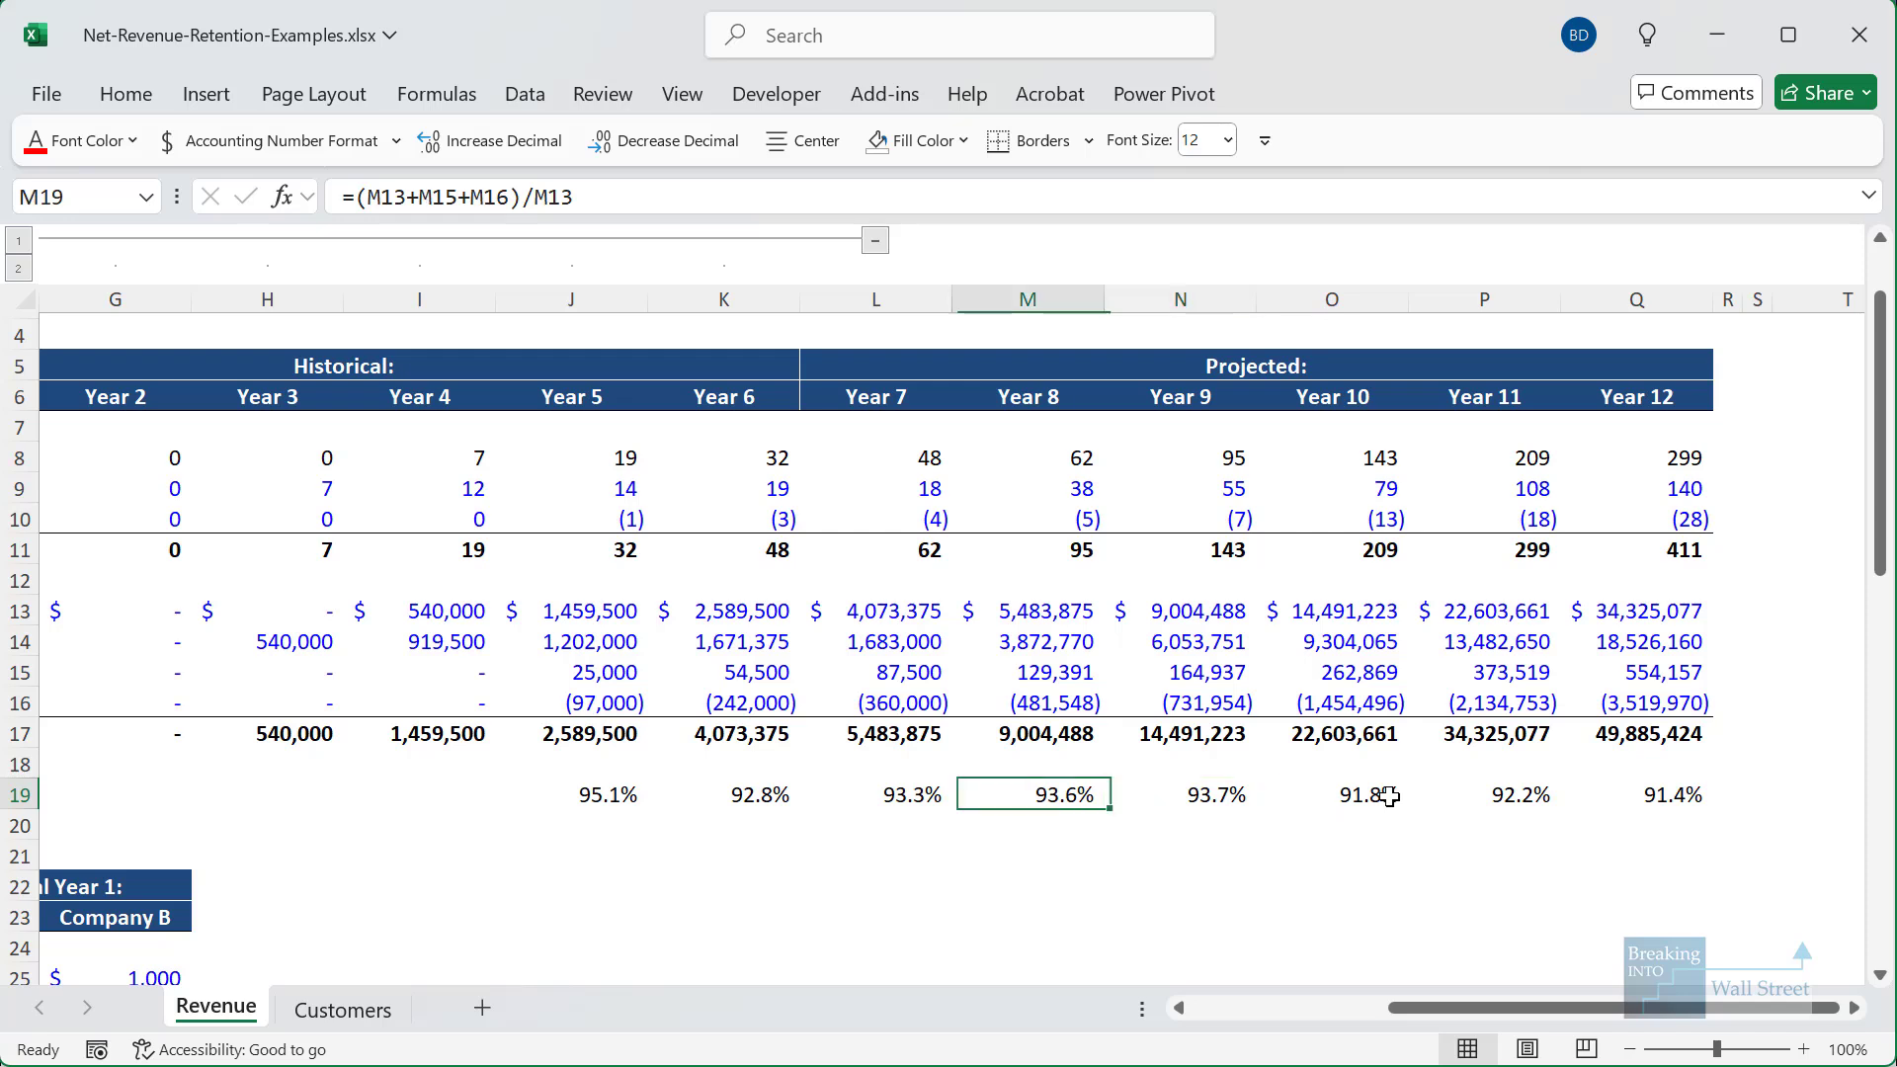
- Outline the row 19 retention results and the Year 1–7 revenue blocks, then select Year 5 inputs
click(1308, 852)
drag(570, 761, 1768, 843)
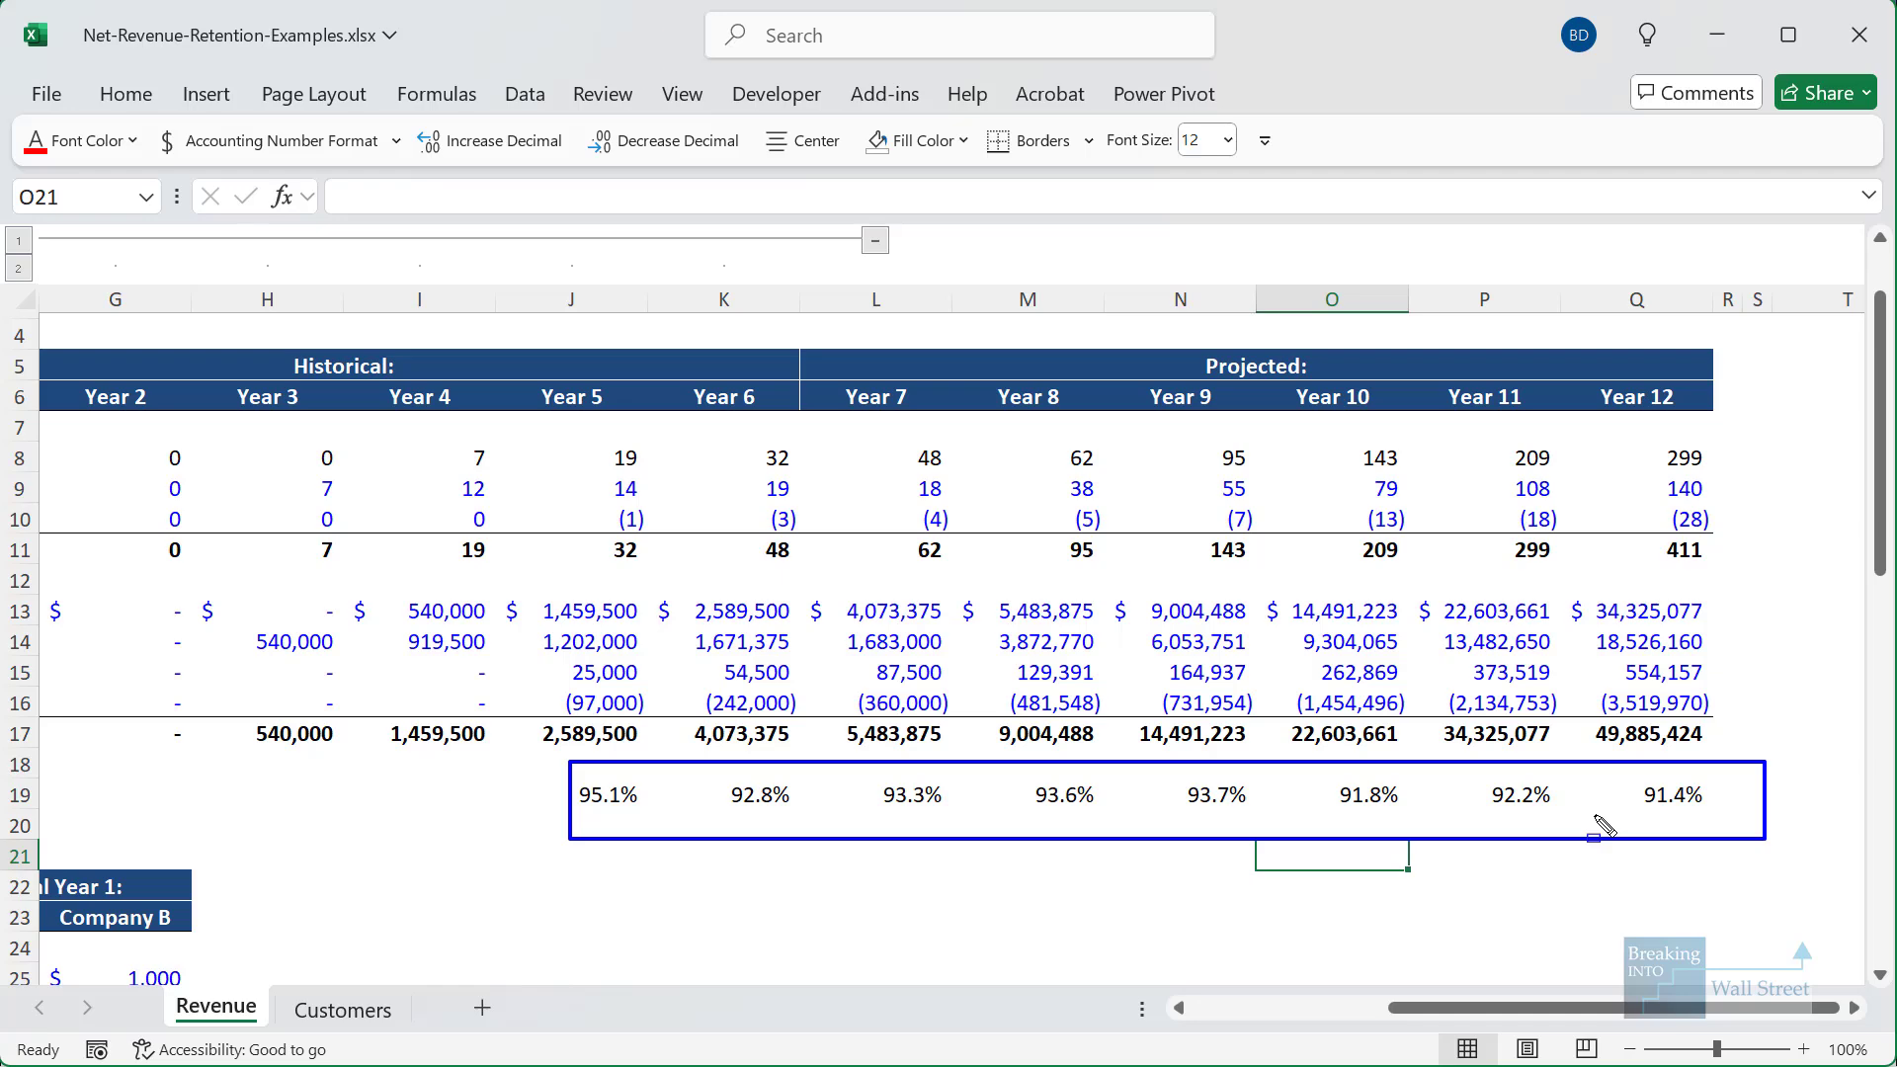
key(Escape)
click(1316, 1007)
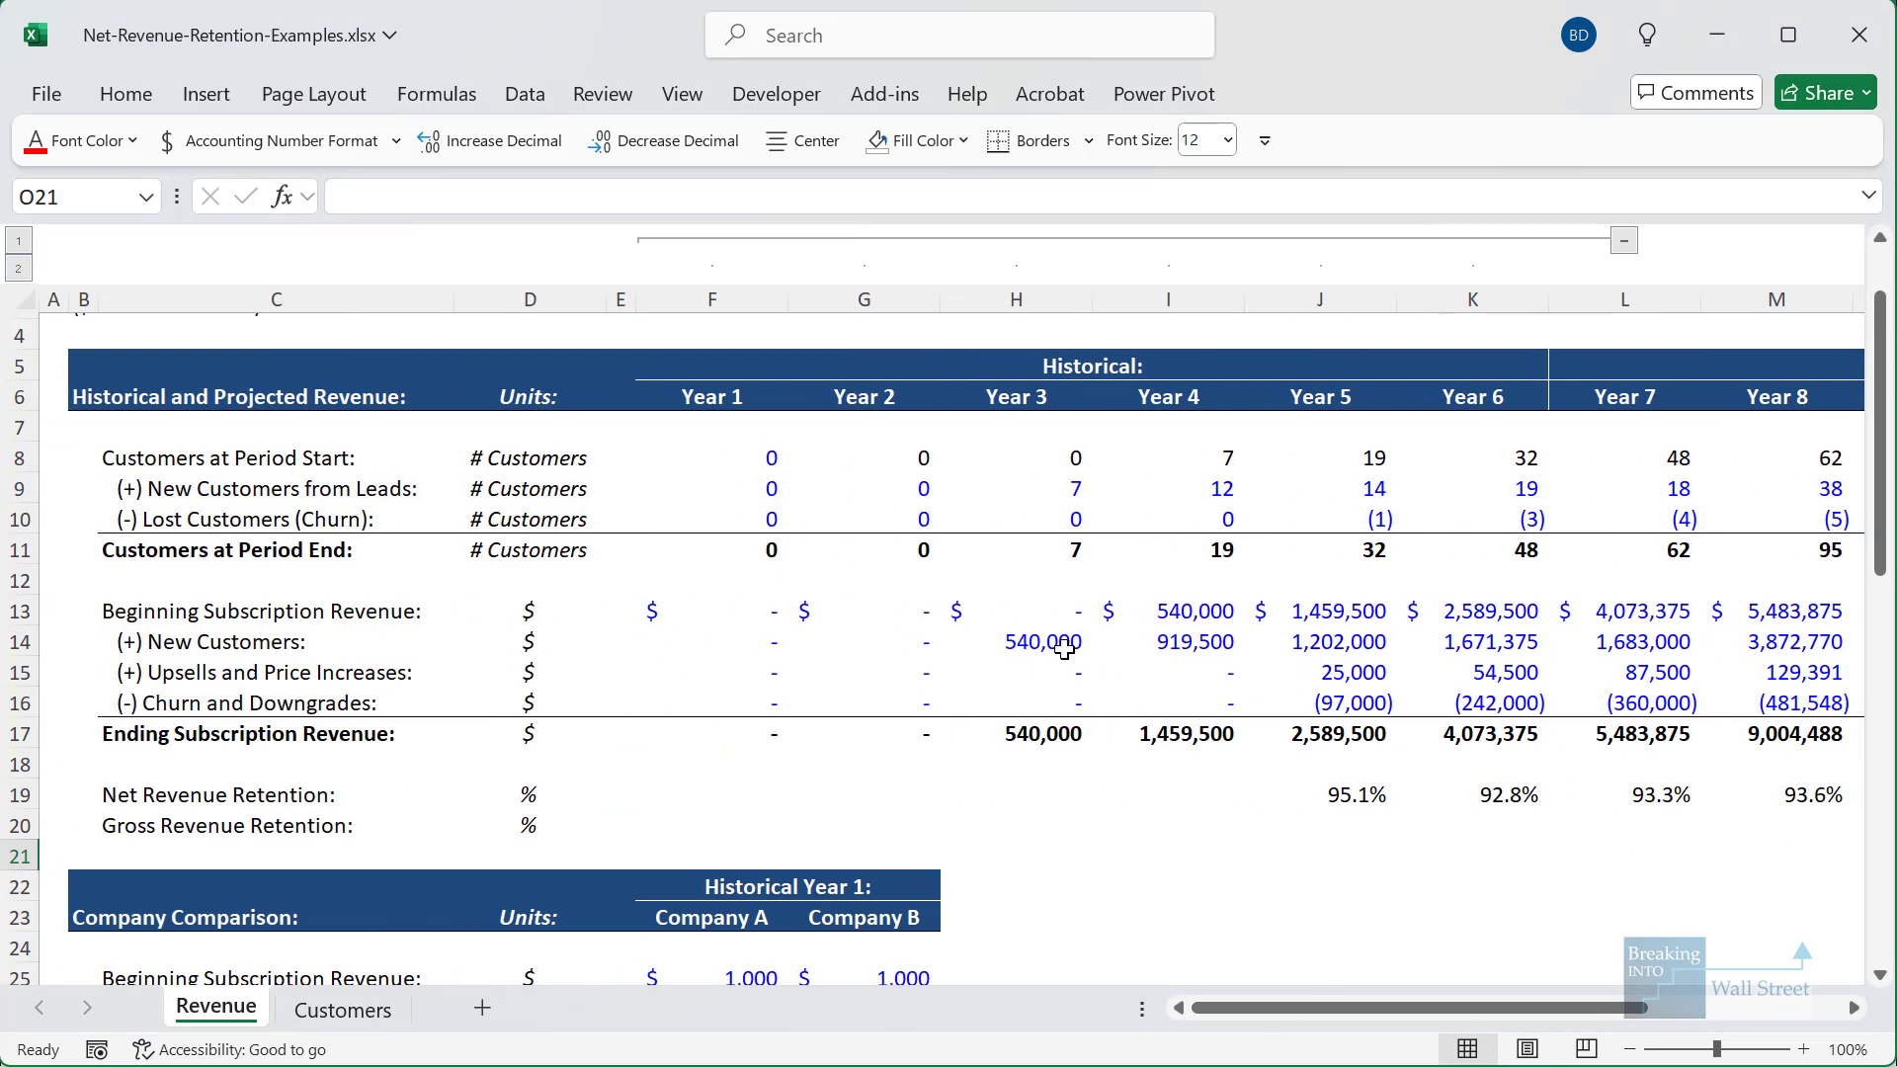
mouse_move(939, 580)
mouse_down()
mouse_move(1652, 781)
mouse_move(1639, 758)
mouse_up()
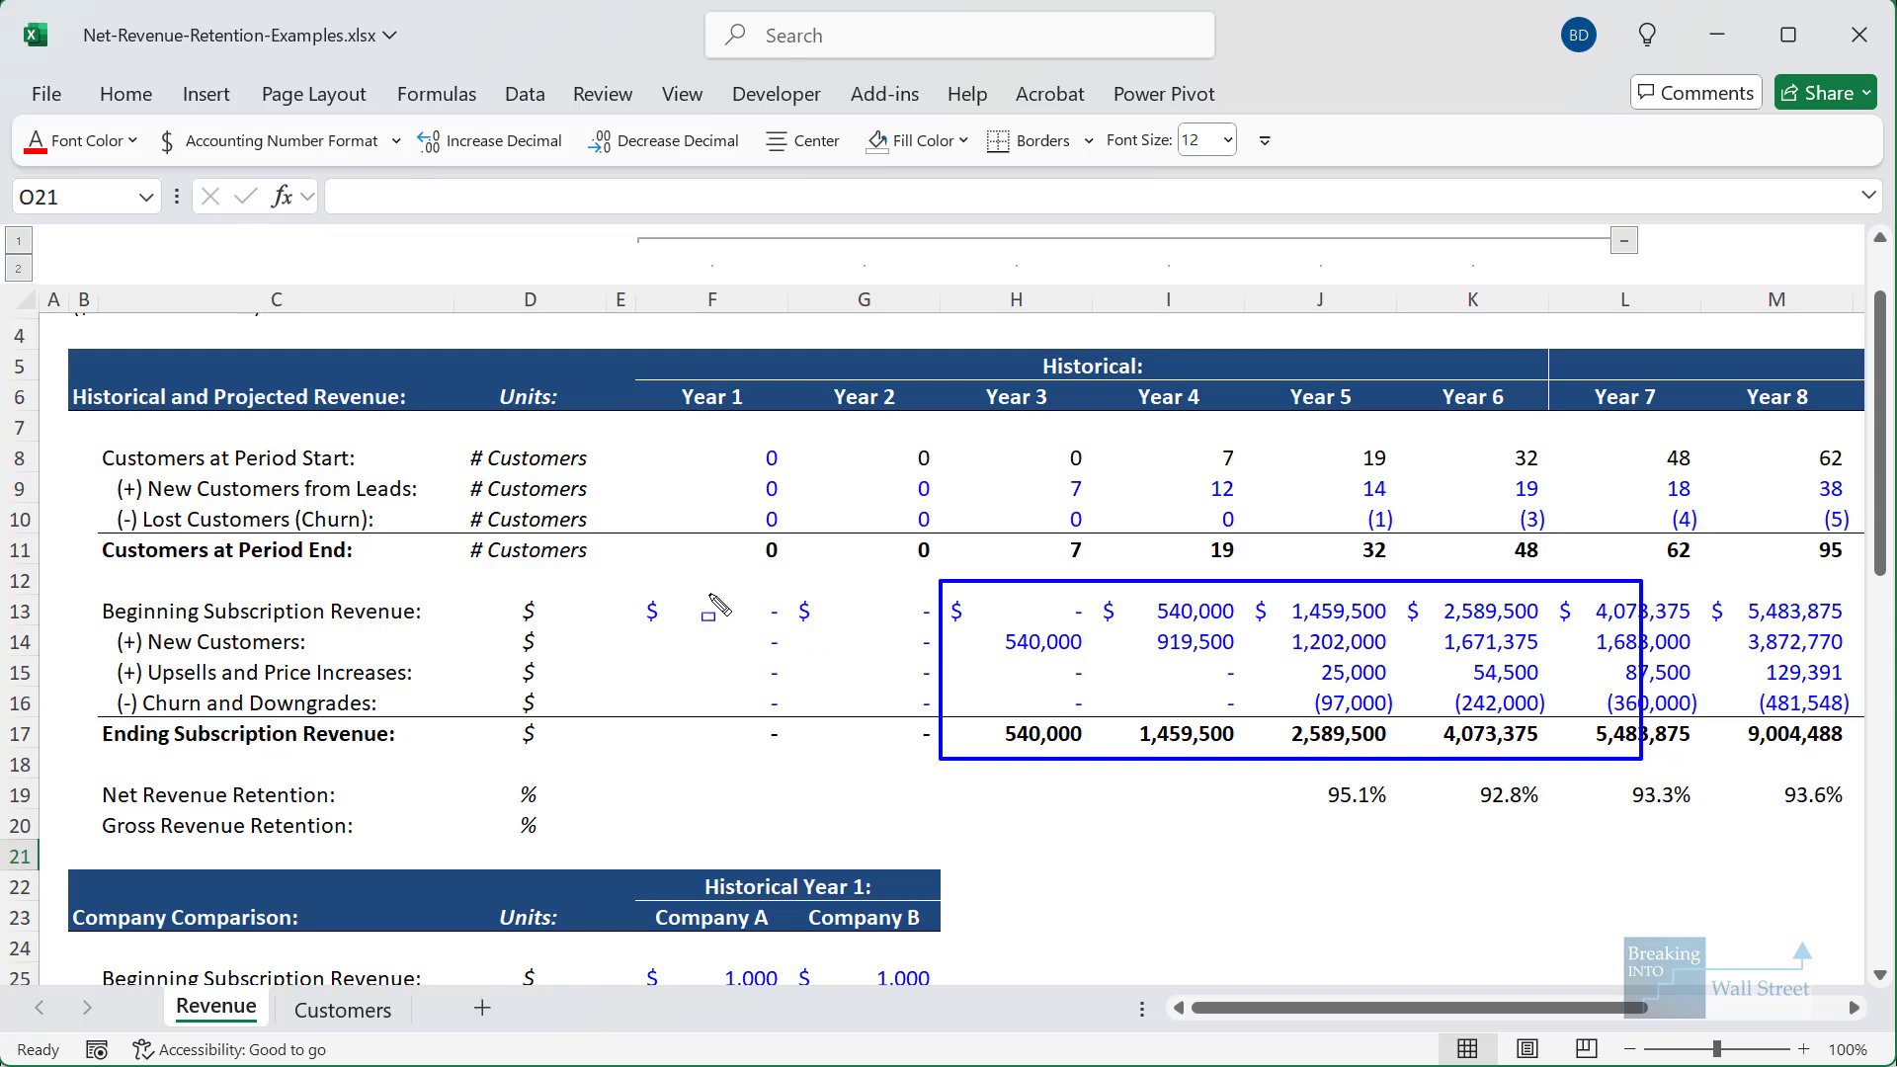
drag(642, 580, 966, 748)
key(Escape)
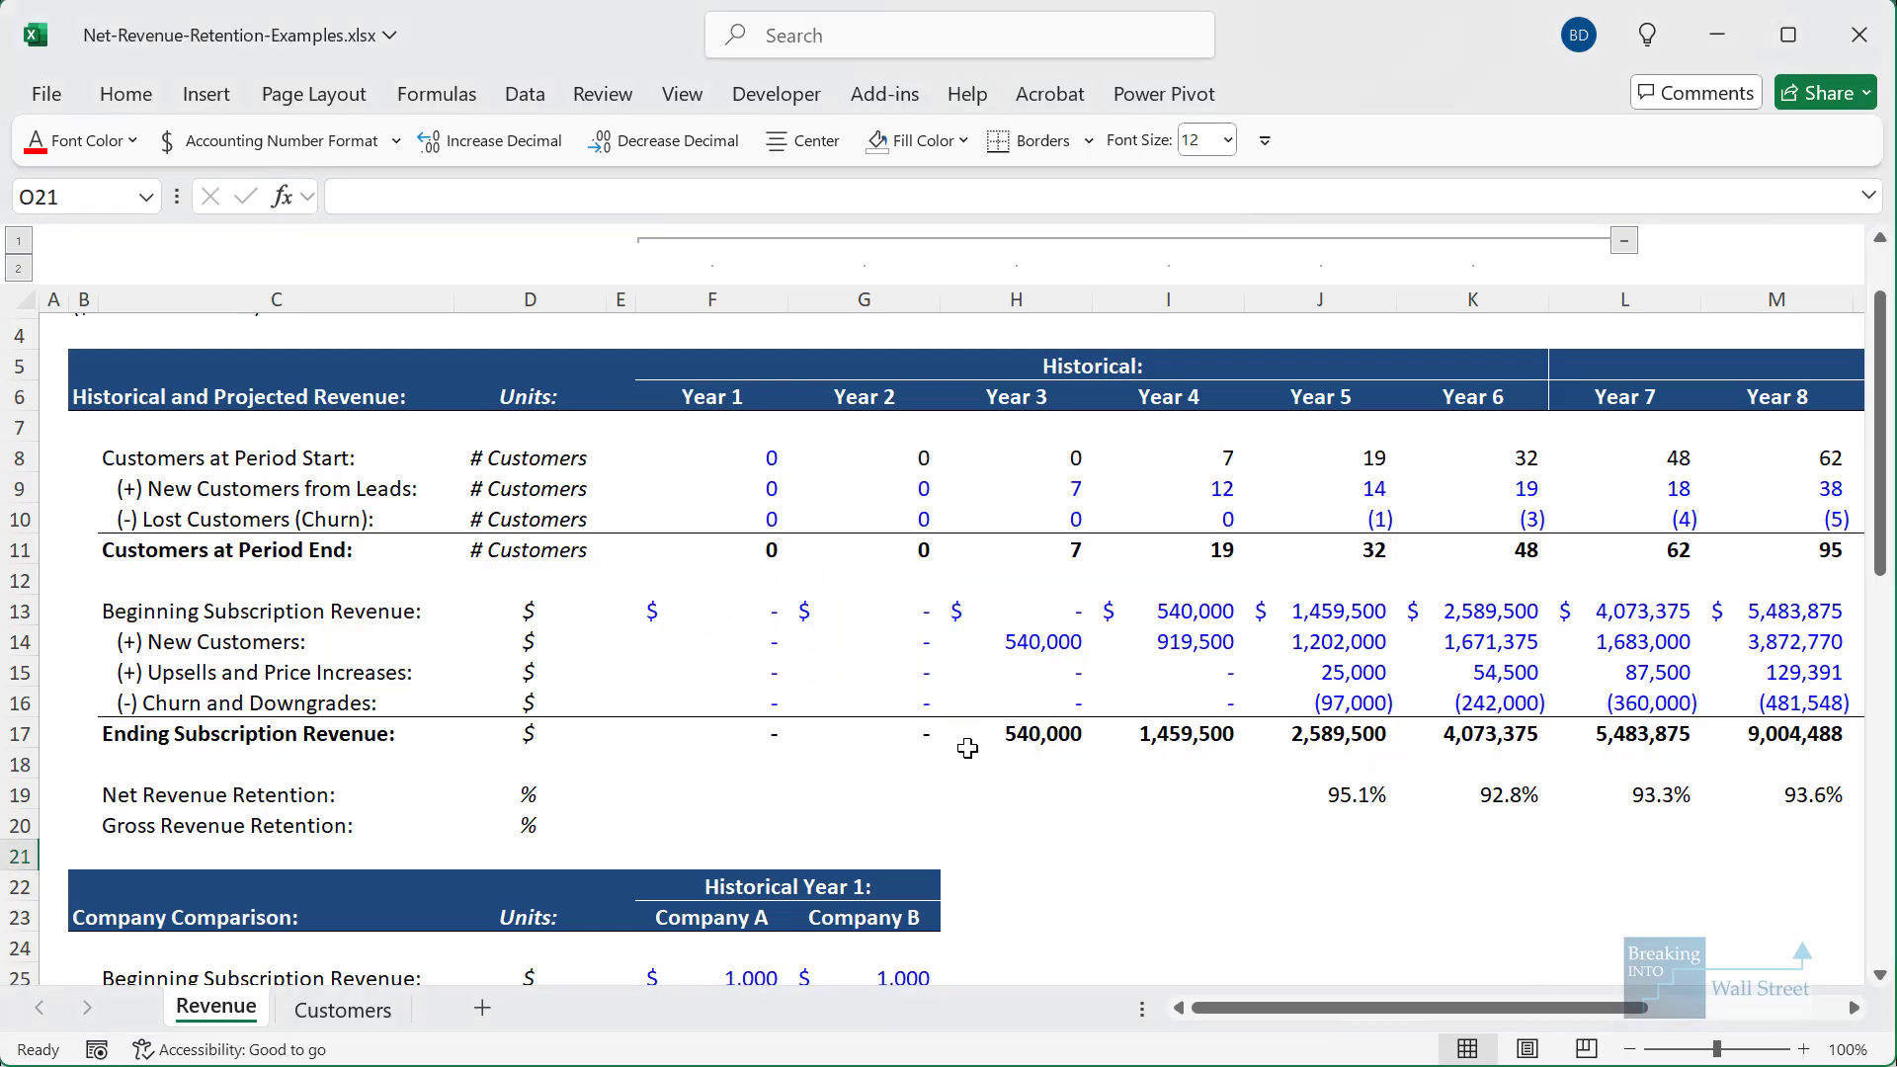
click(1367, 668)
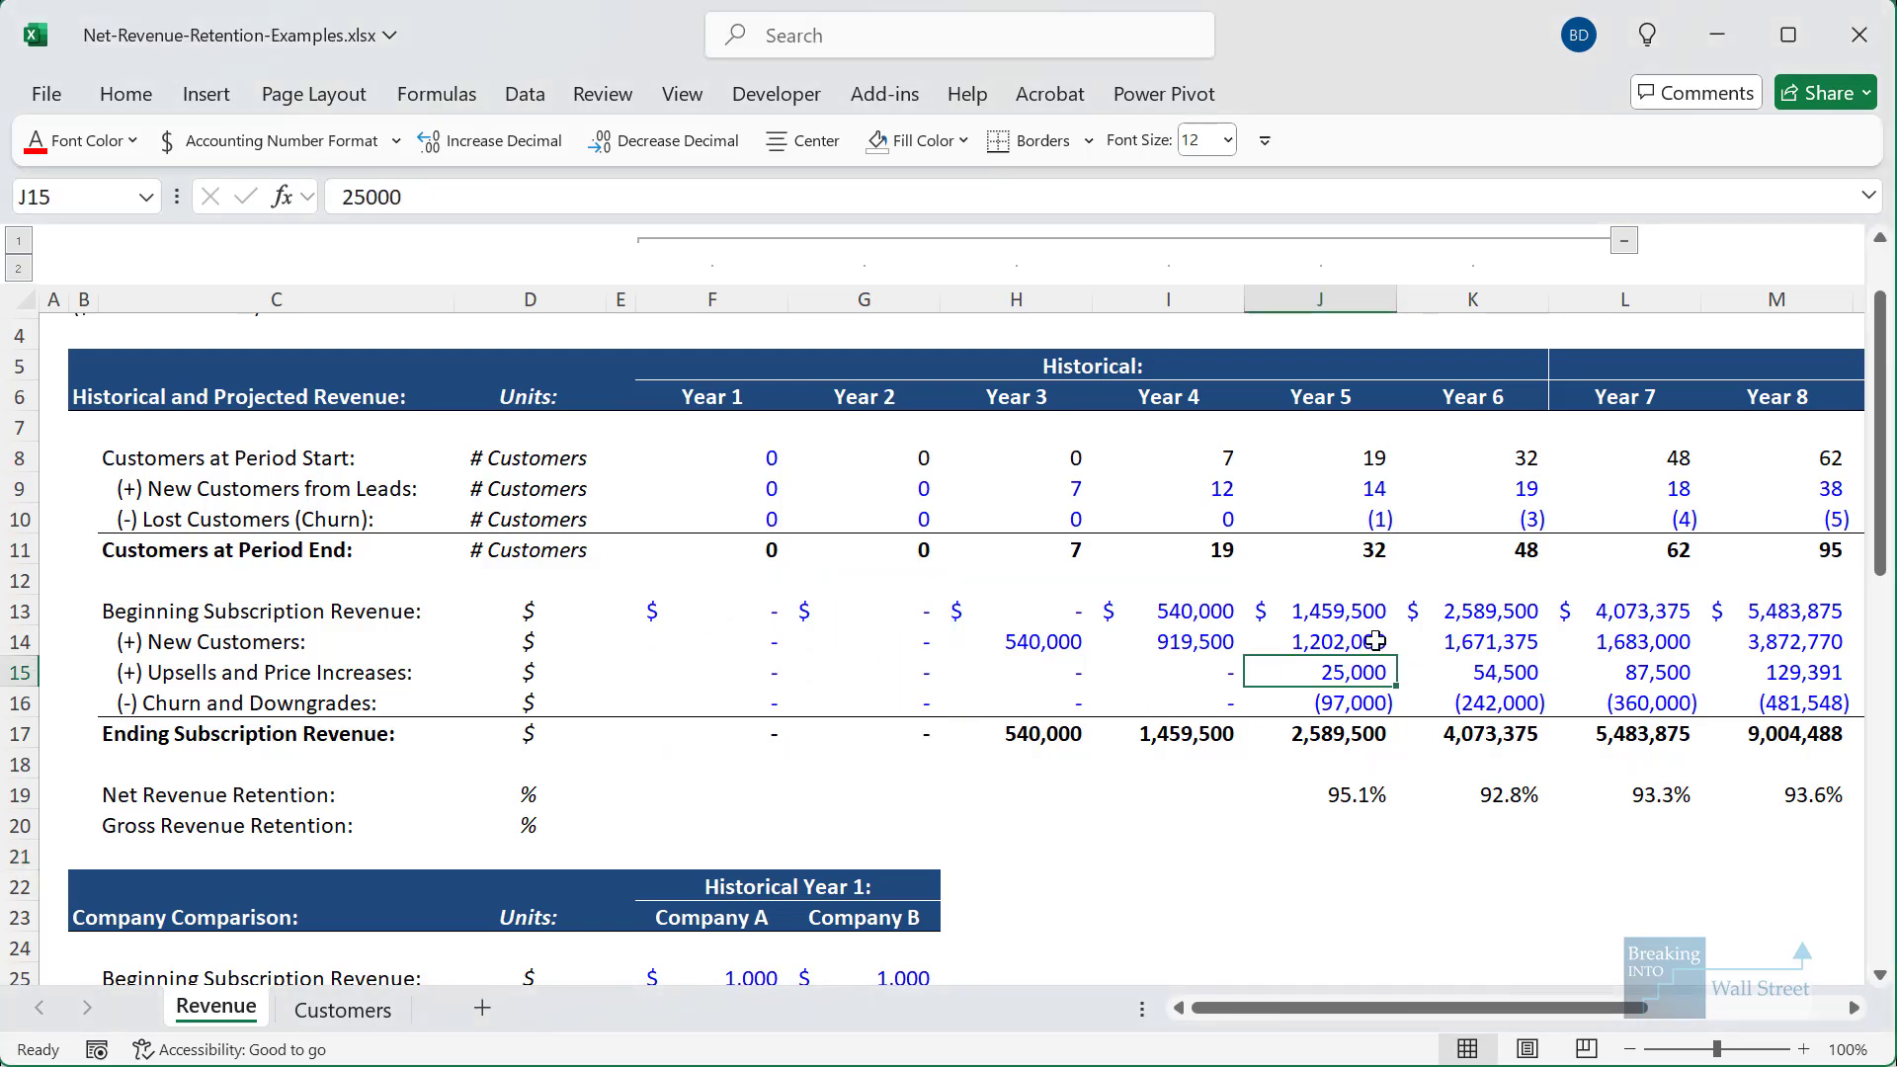
click(1367, 642)
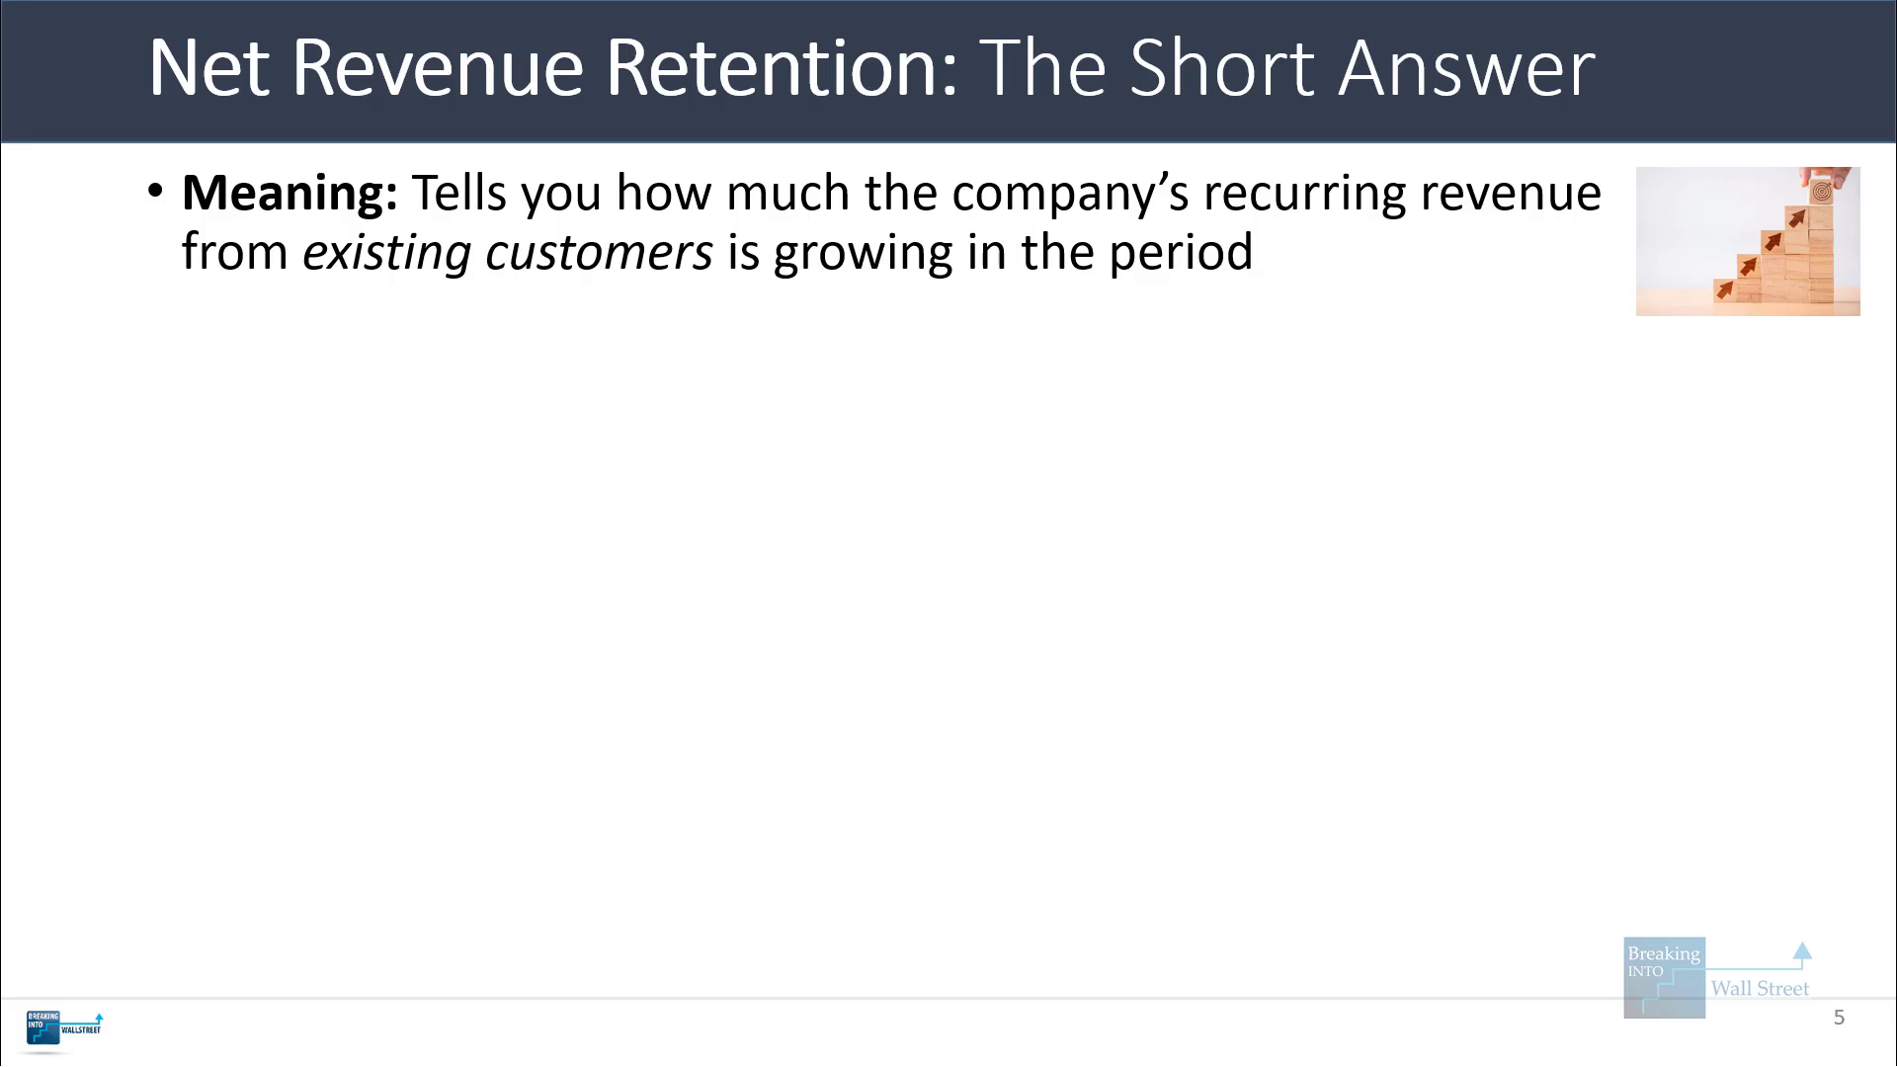
- Reveal the BUT and Two Companies bullets with their pictures
key(Right)
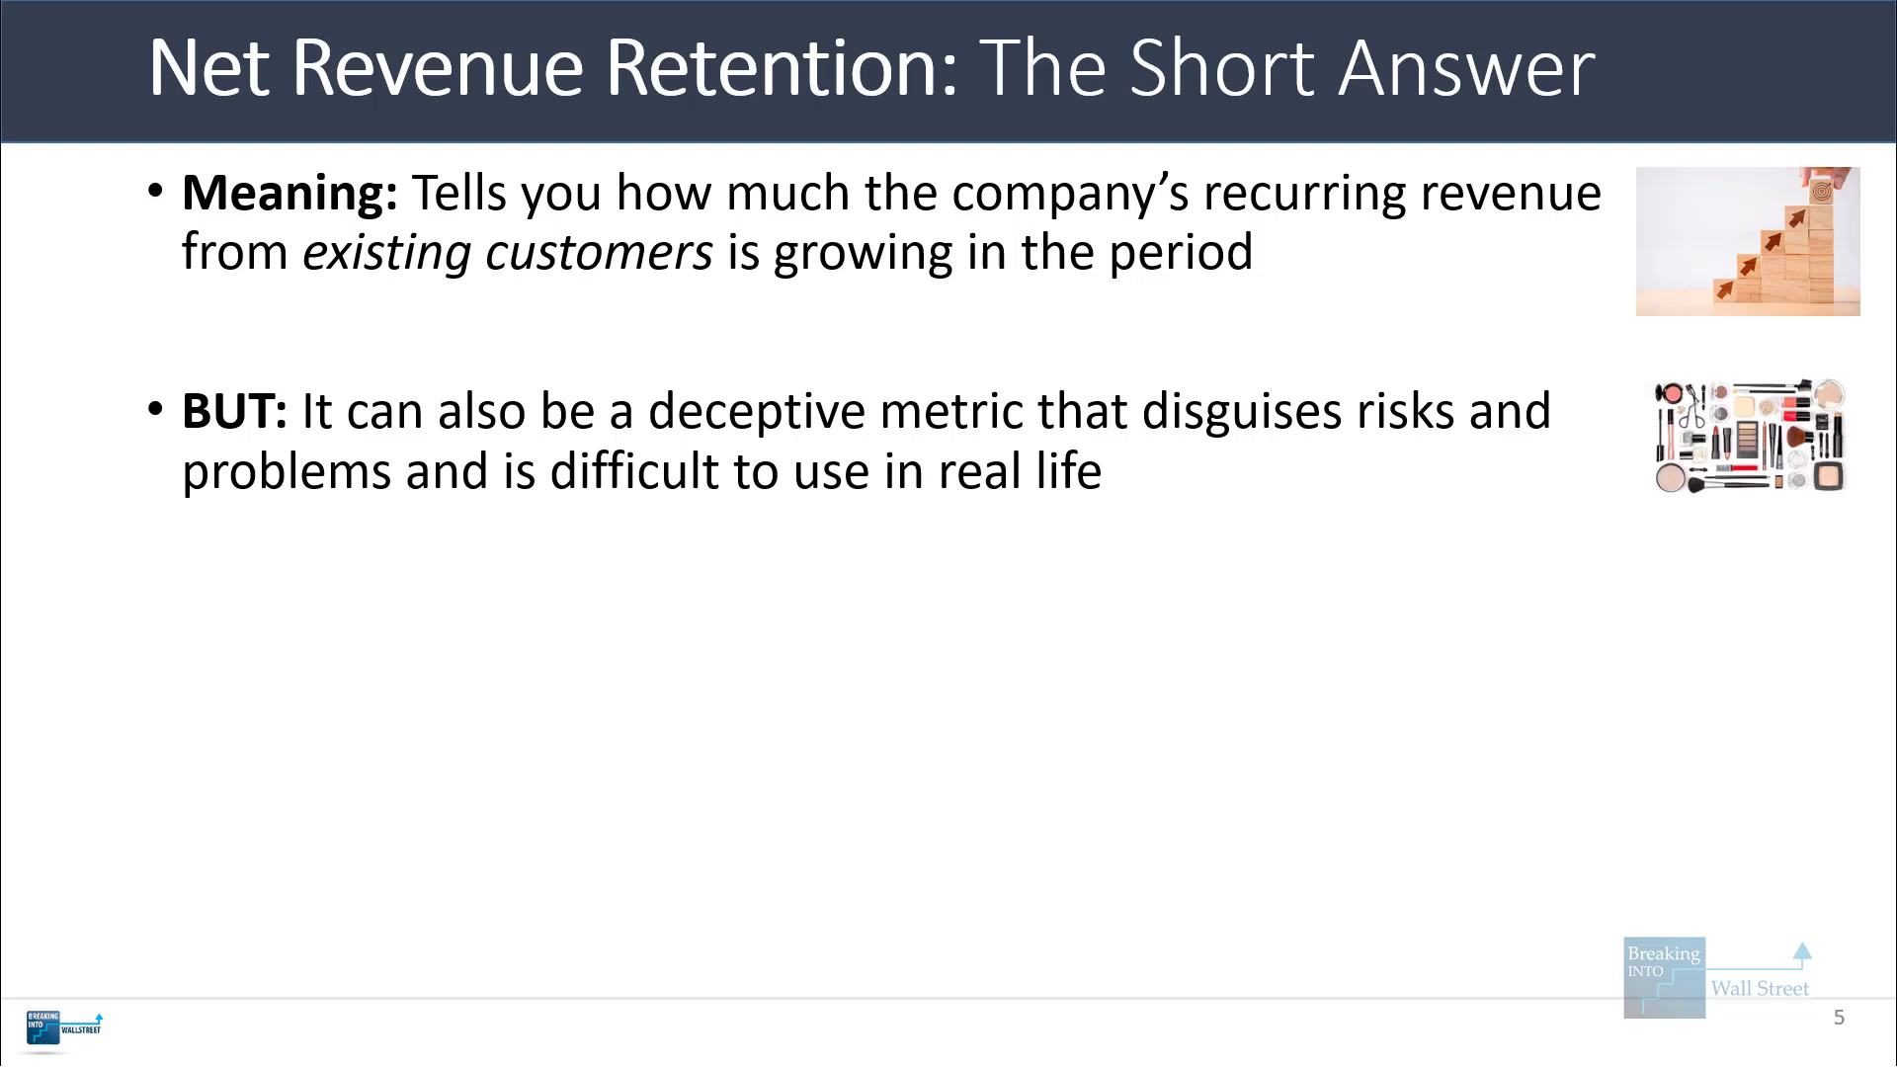
key(Right)
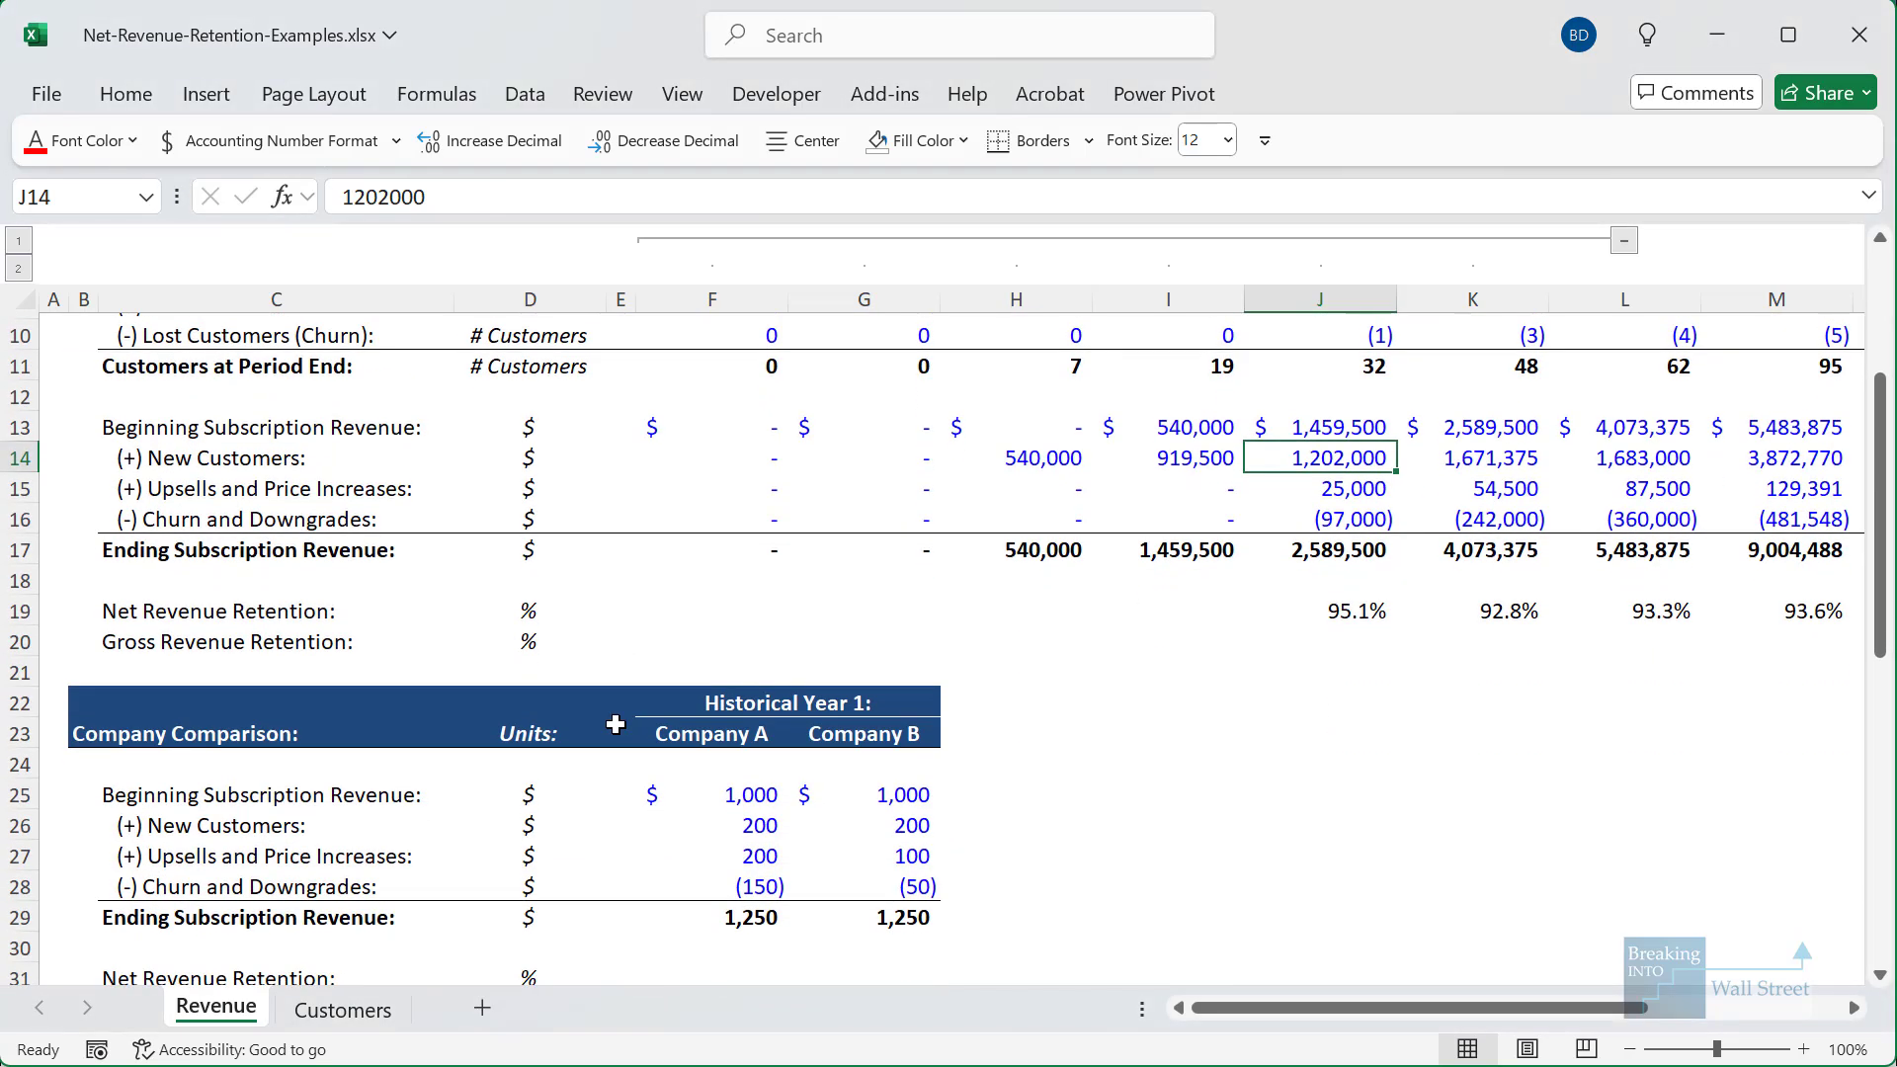
- Copy the Year 5 retention formula and select both companies' Net Revenue Retention cells
click(1314, 613)
key(ctrl+c)
scroll(835, 831, down, 1)
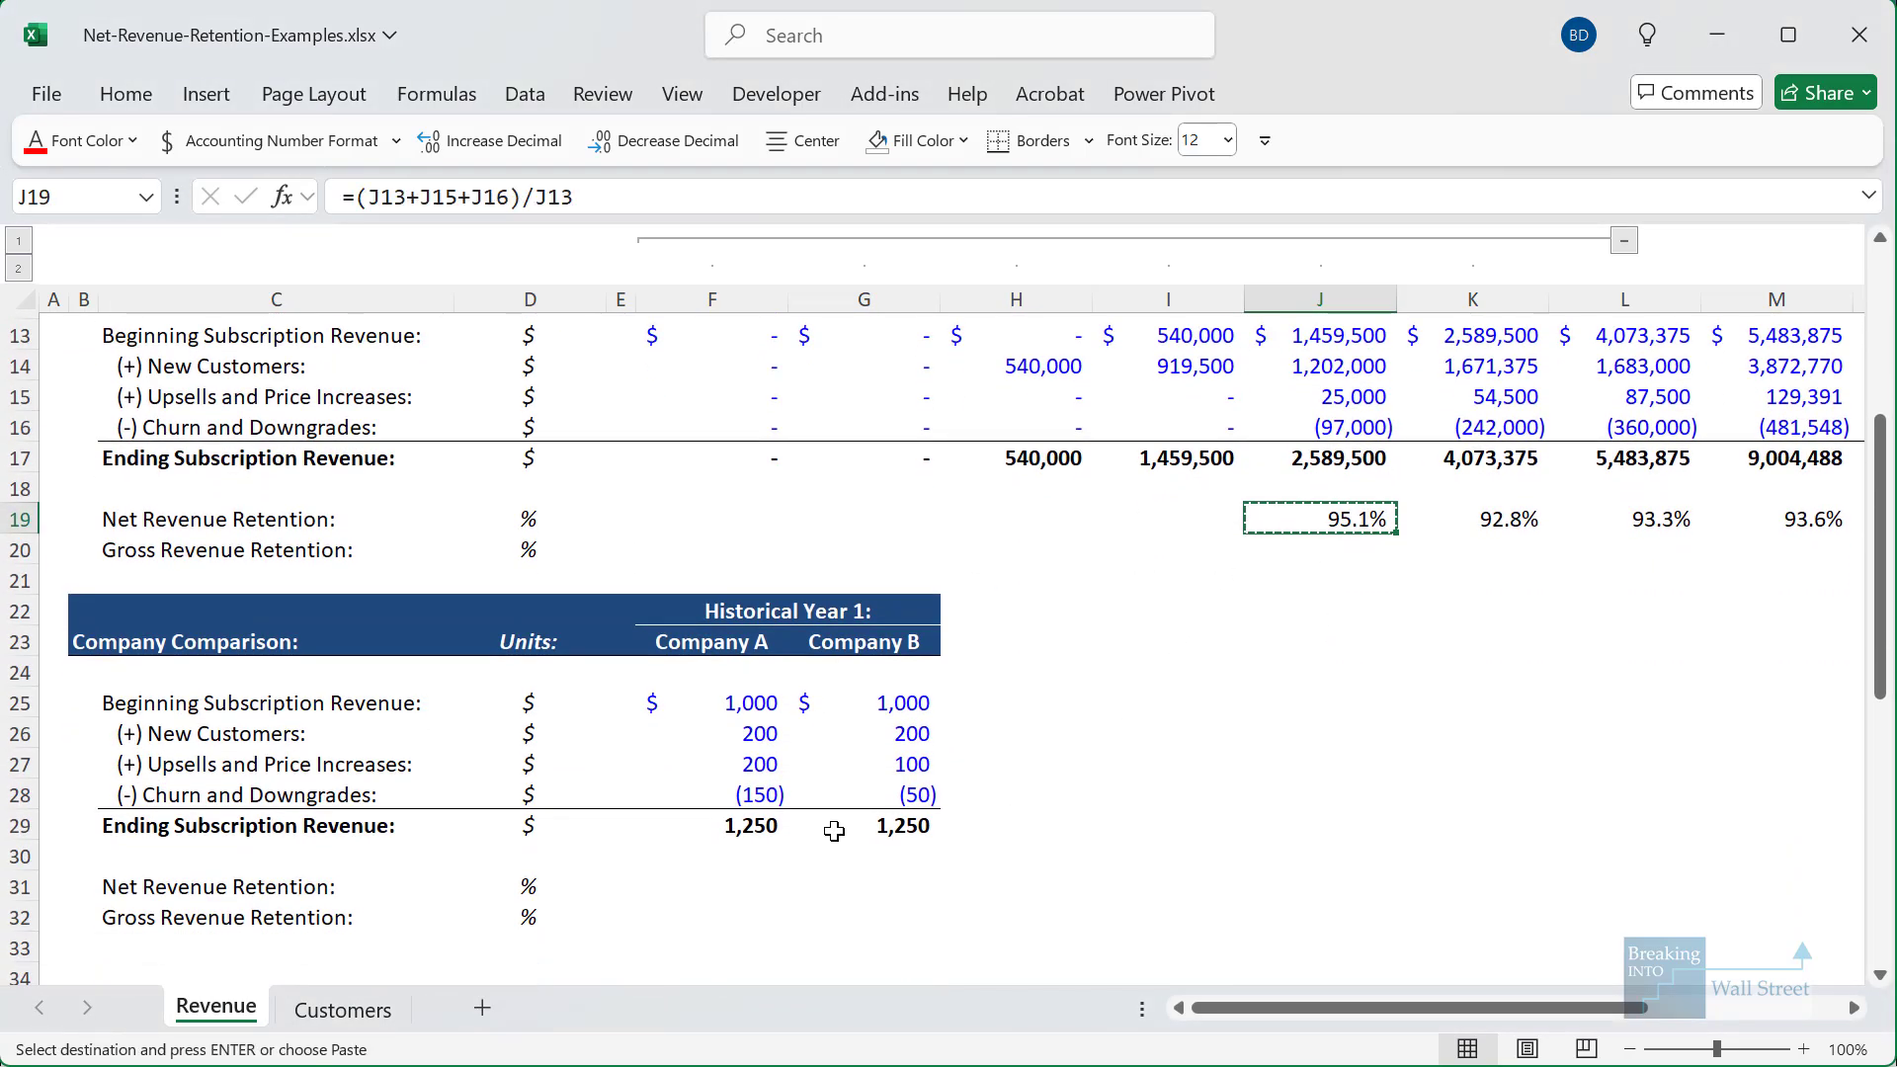
click(751, 909)
scroll(753, 898, down, 1)
key(Up)
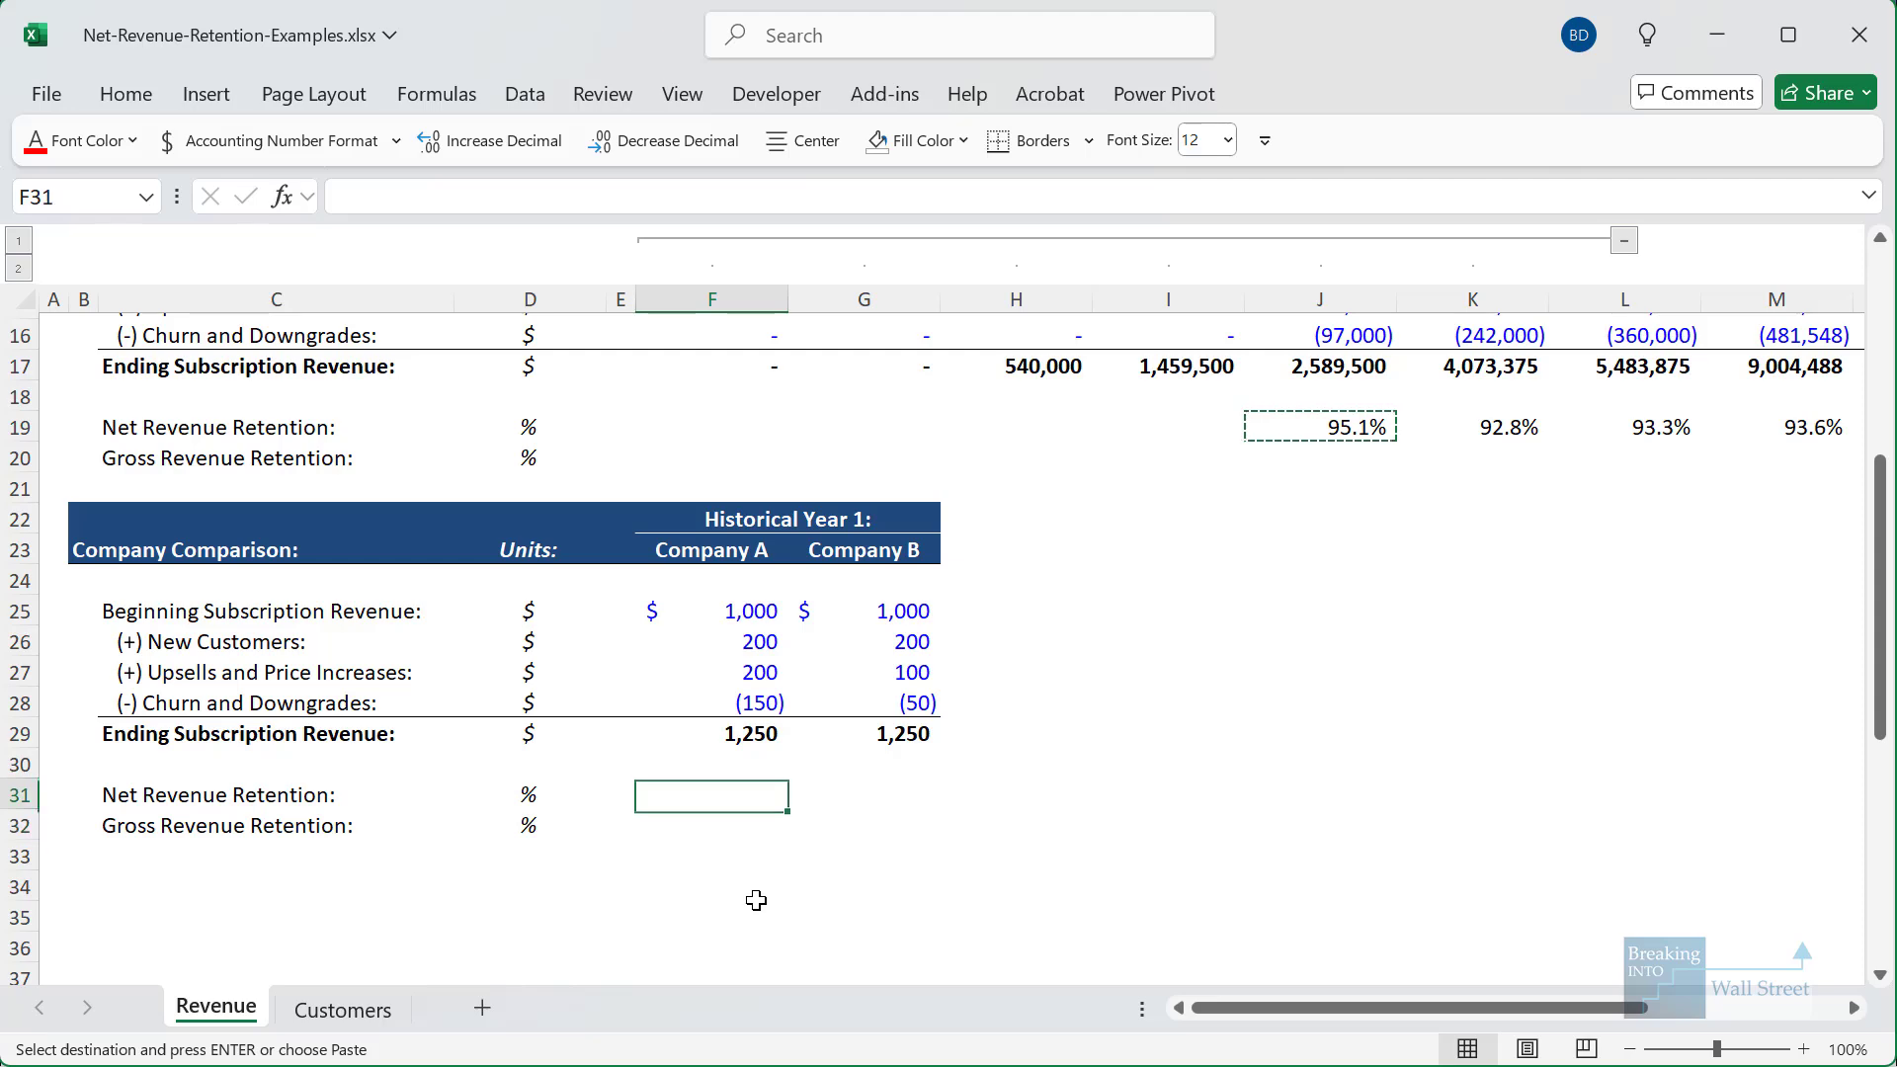
key(shift+Right)
- Paste formulas only into both cells, giving 105.0% each, and check Company A's references
key(ctrl+alt+v)
key(f)
key(Return)
key(Down)
key(Up)
key(F2)
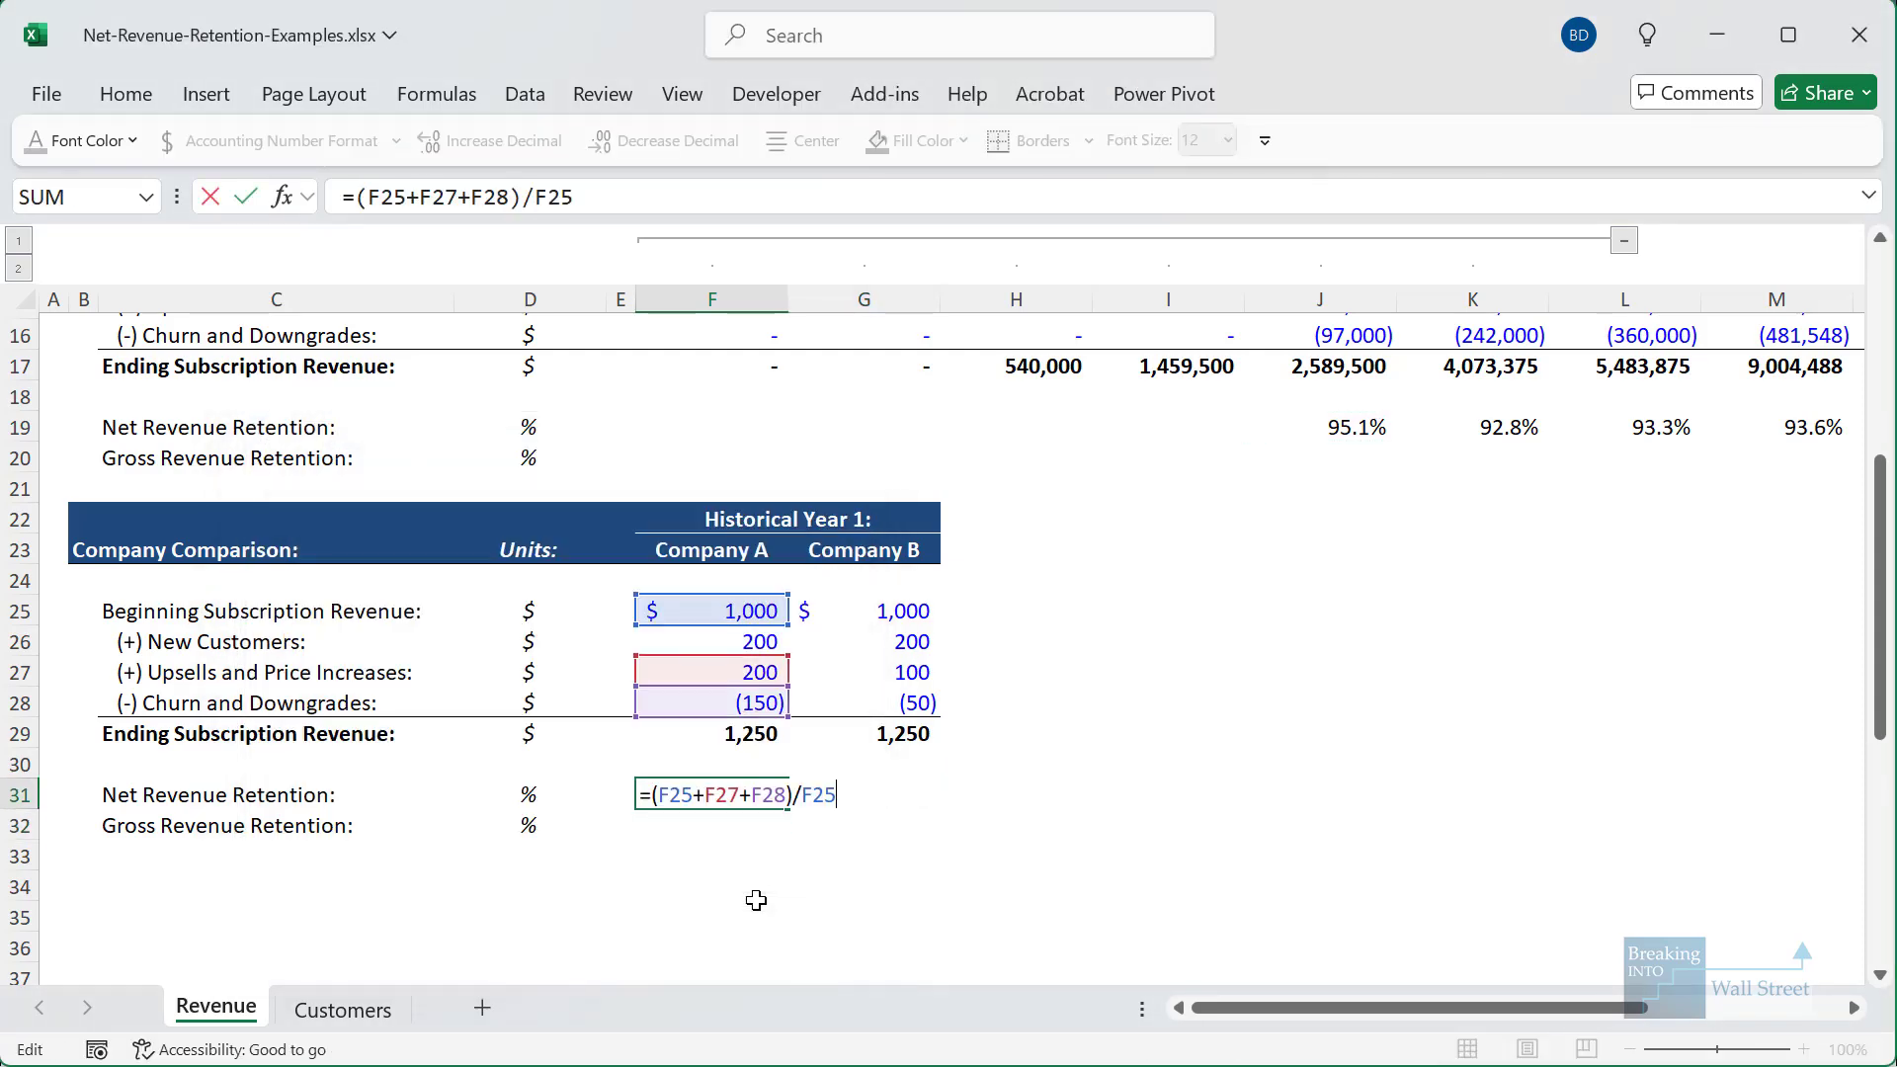
key(Tab)
- Outline the Company A and Company B headers and both 105.0% retention results
click(1164, 849)
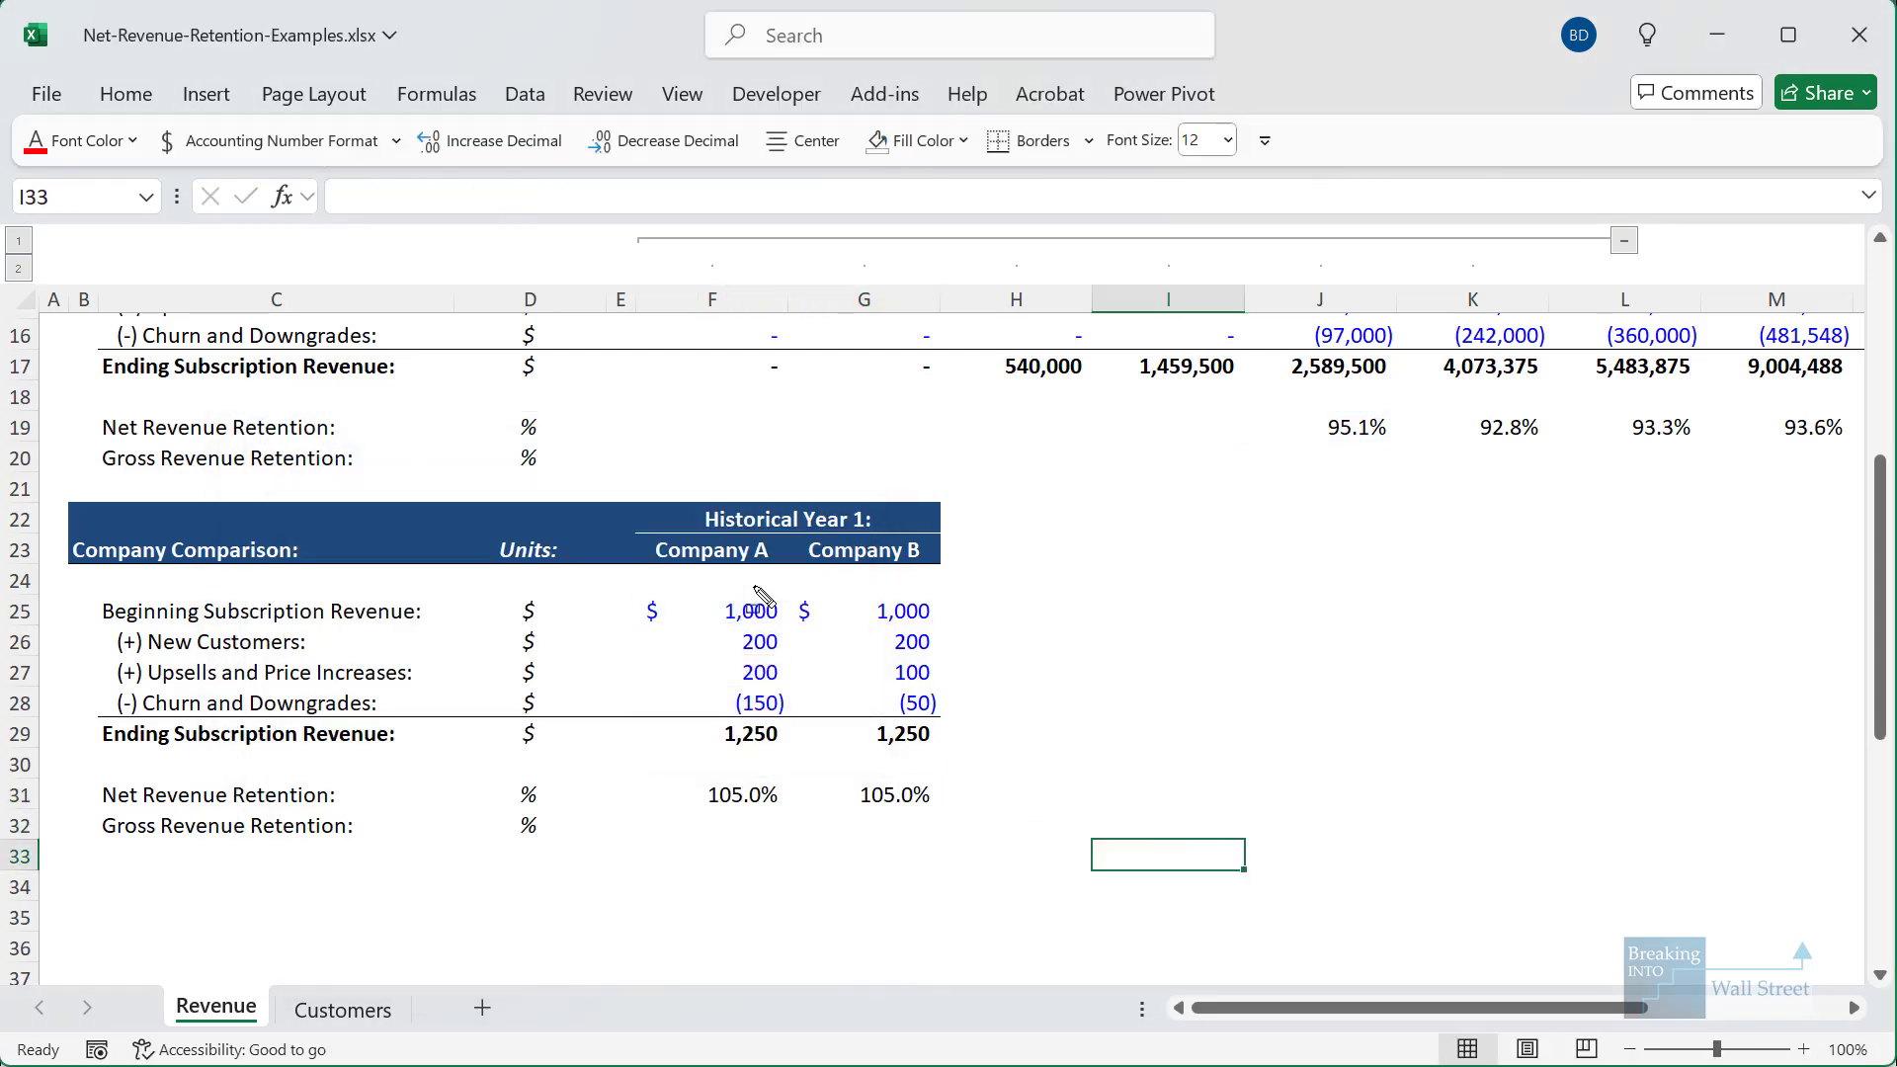
drag(620, 524, 988, 580)
drag(660, 759, 1014, 831)
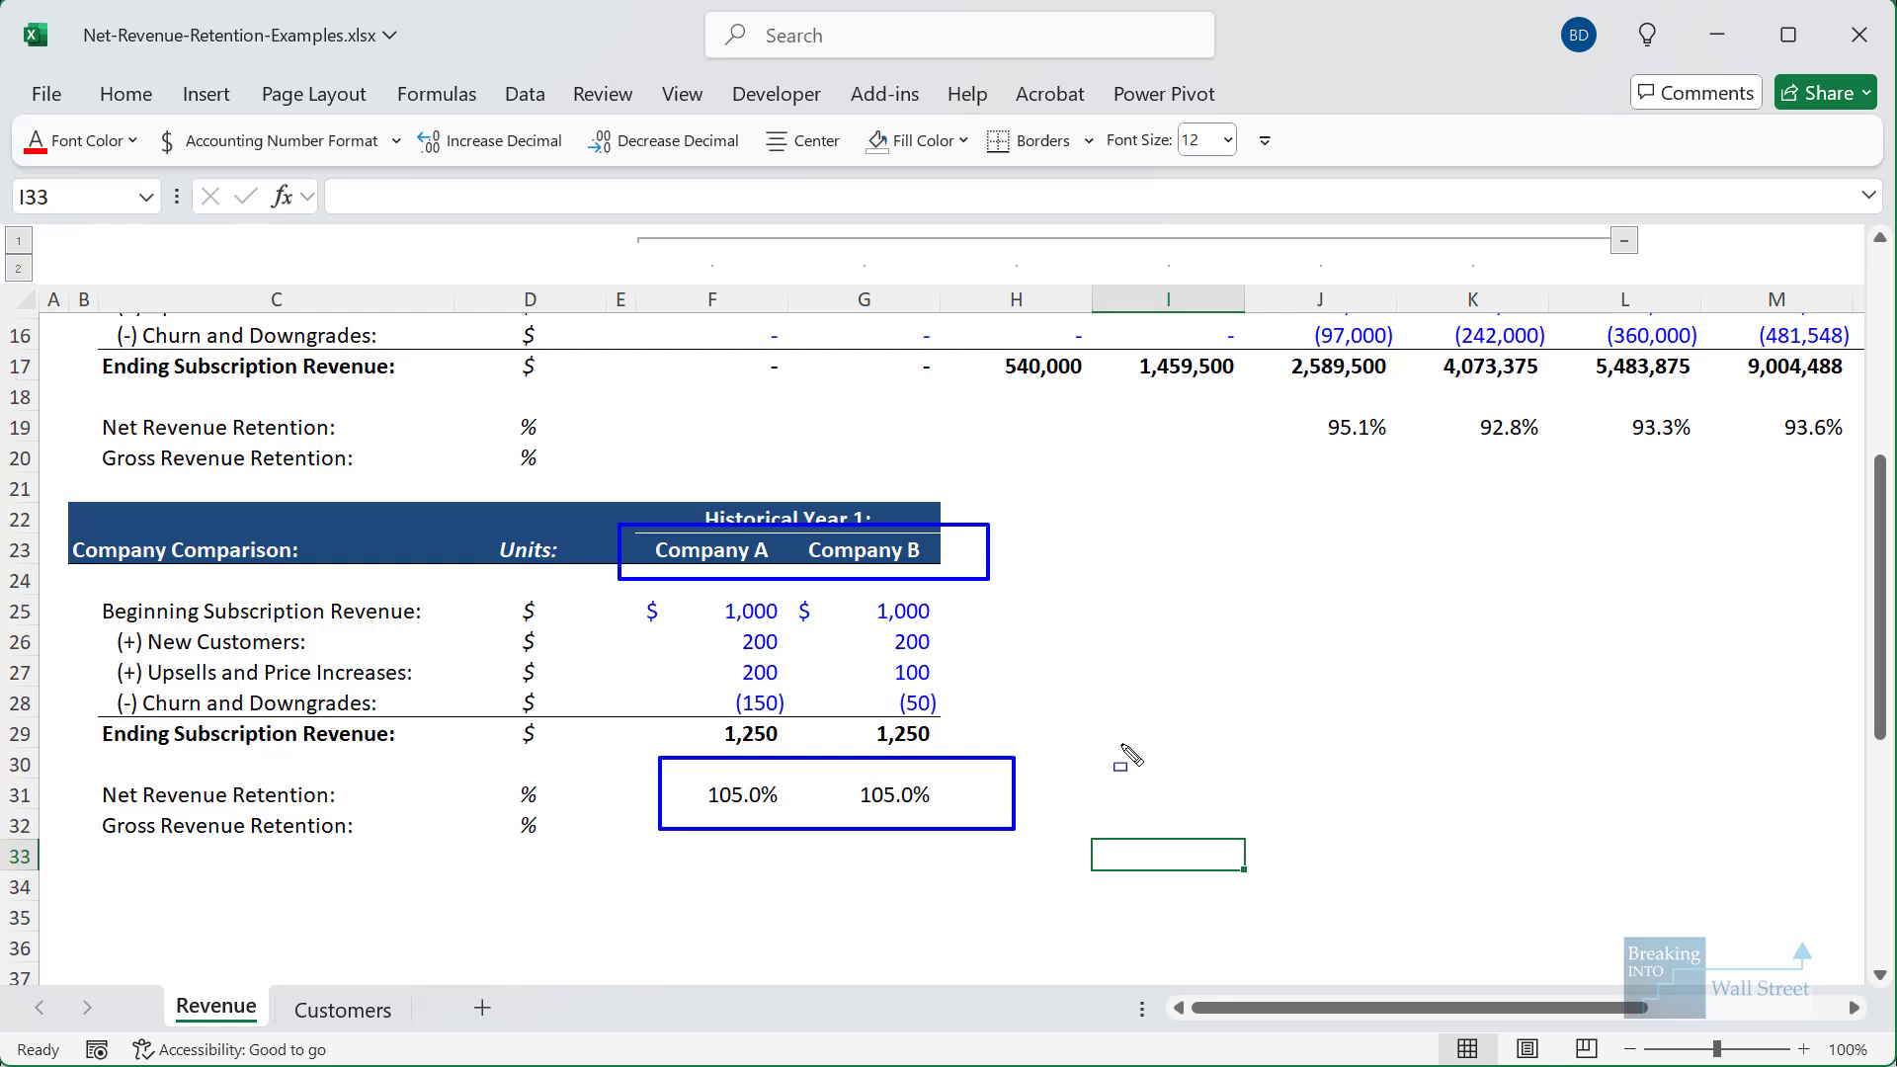
key(Escape)
- Outline Company A's upsells and churn rows and the related input values
click(1155, 670)
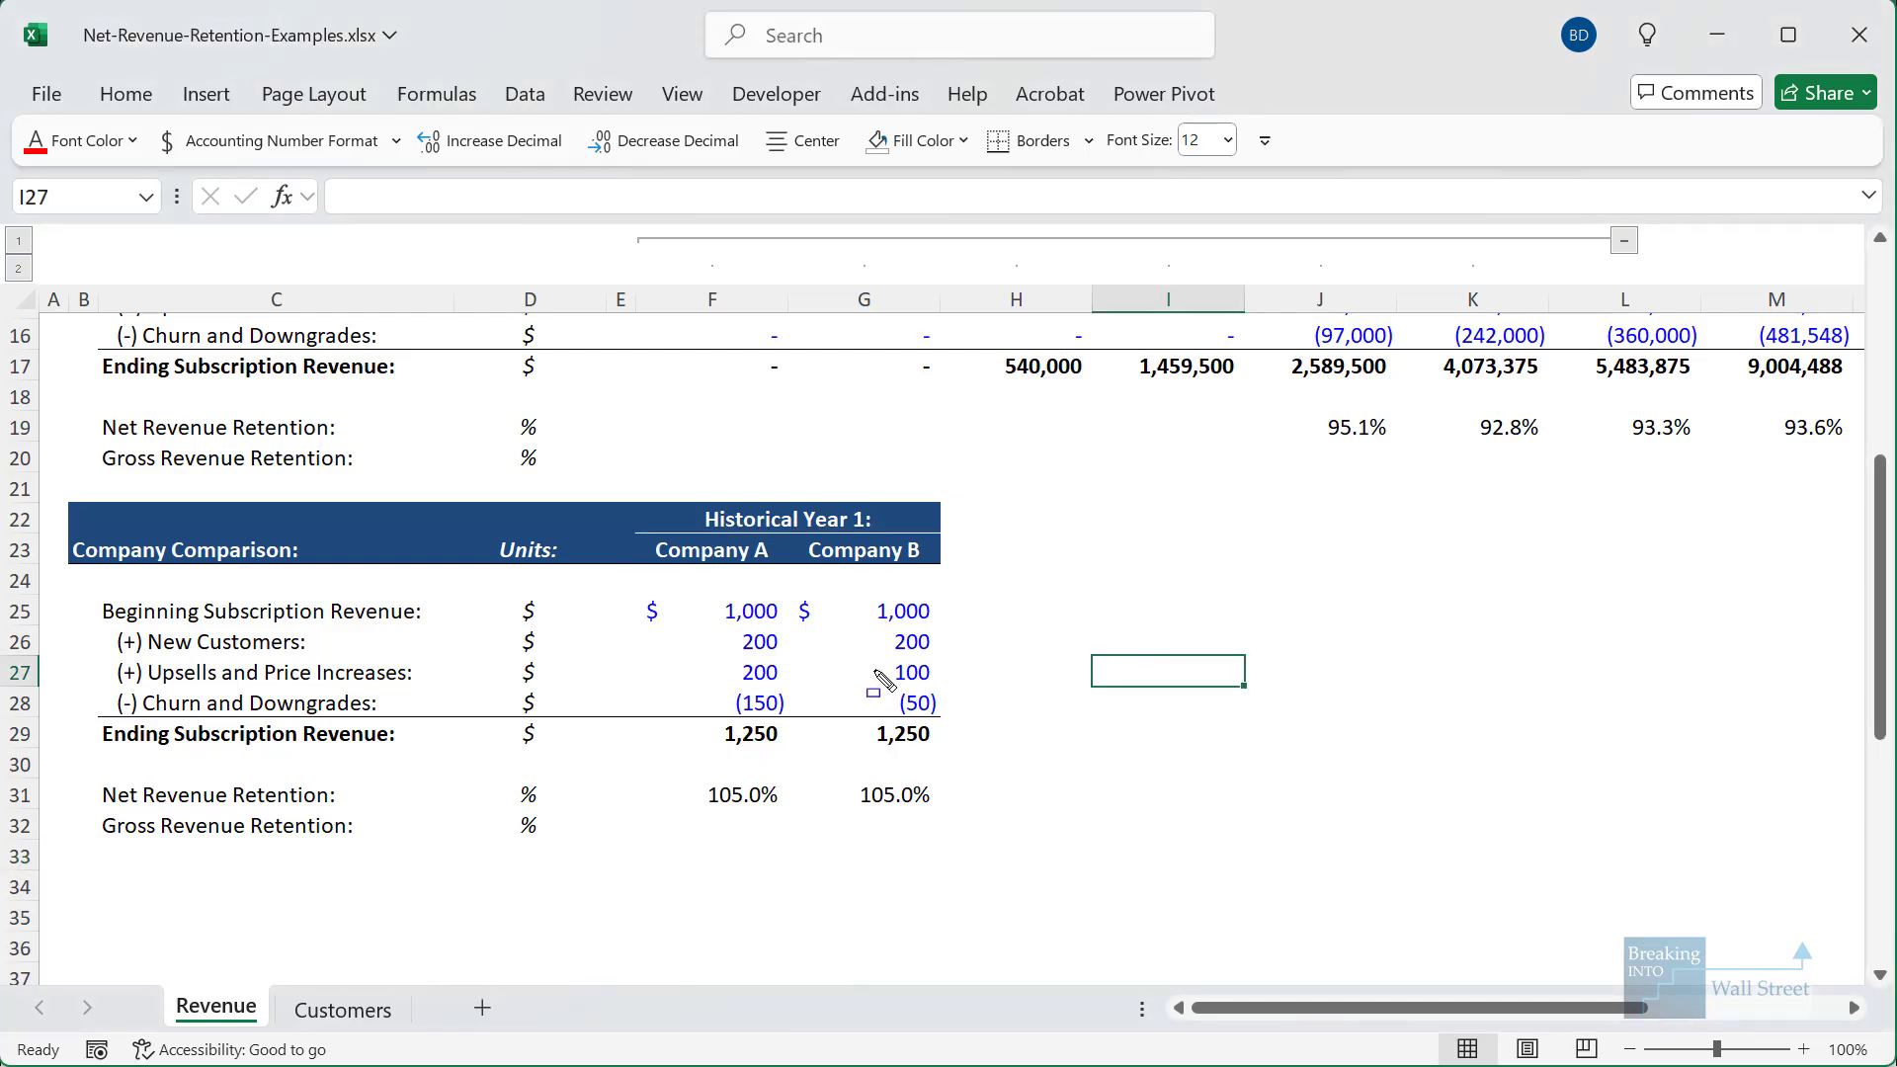
mouse_move(99, 652)
mouse_down()
mouse_move(923, 726)
mouse_move(808, 733)
mouse_up()
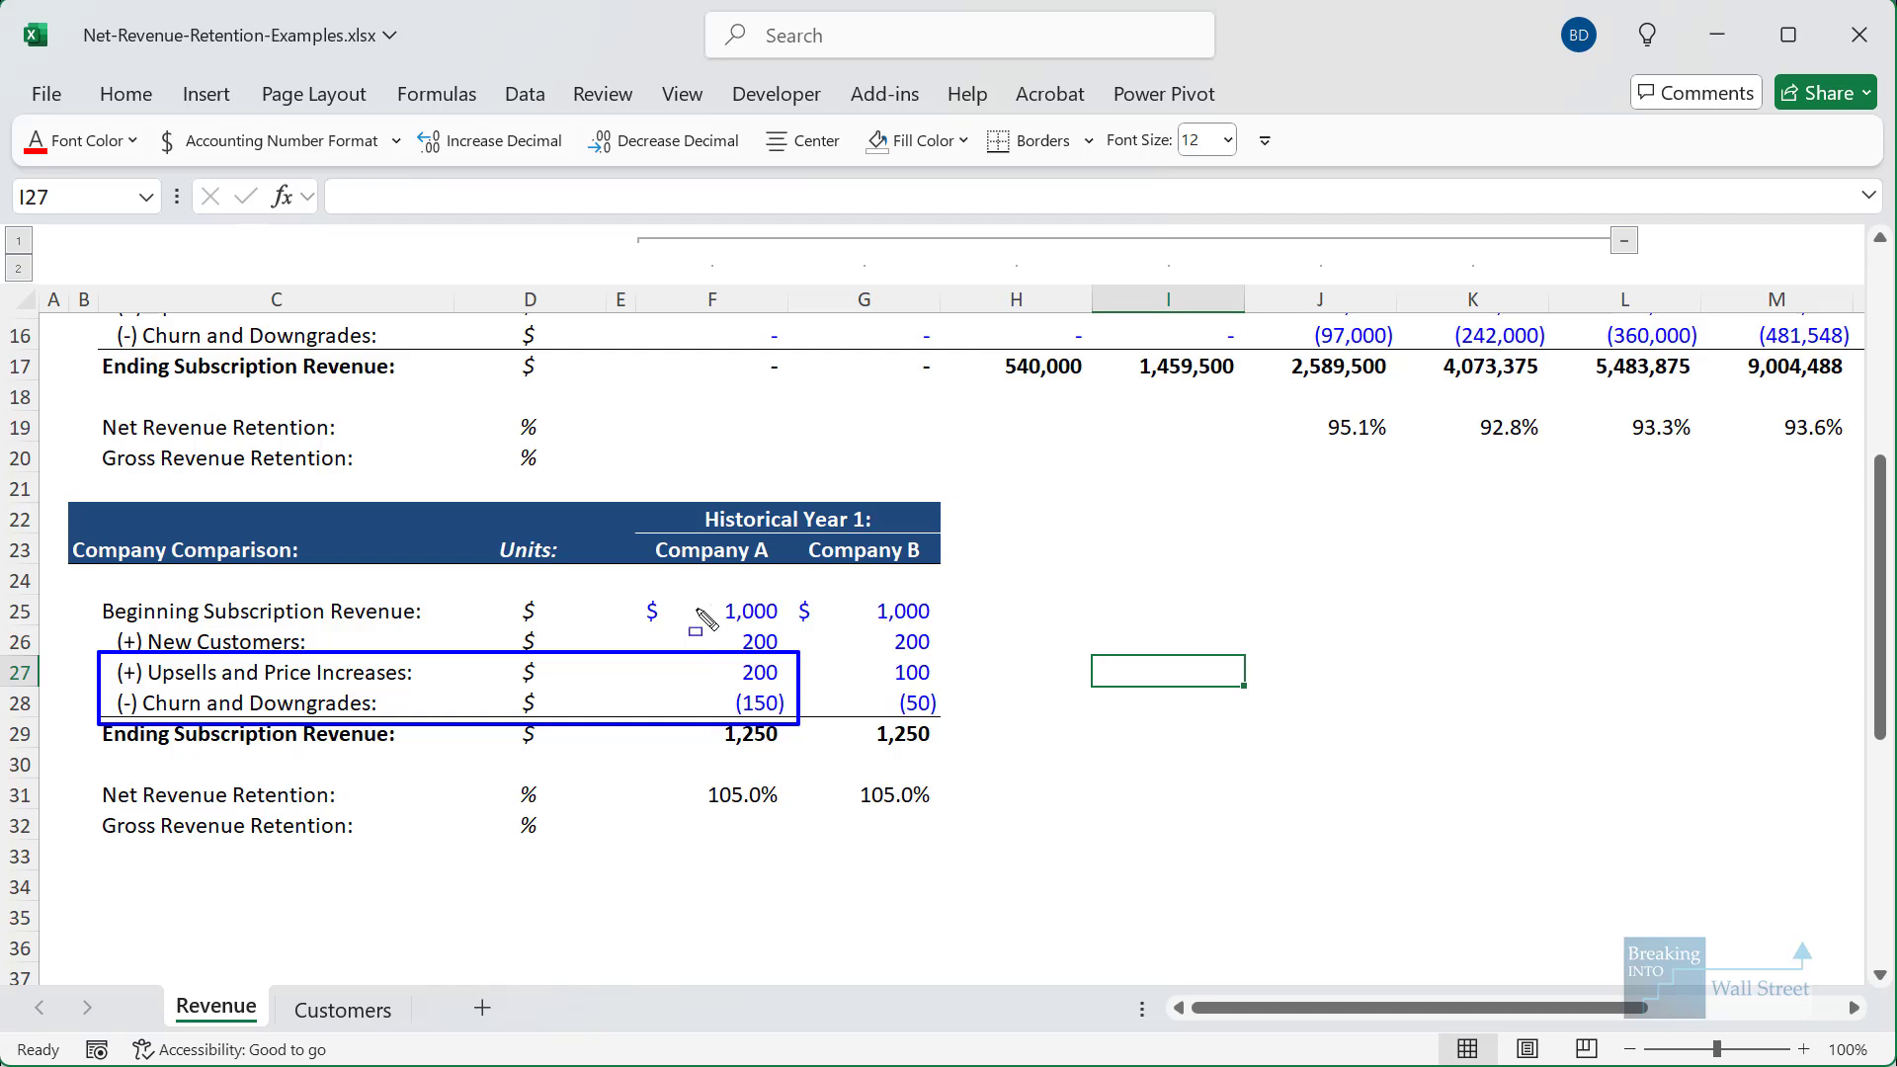
drag(620, 591, 790, 630)
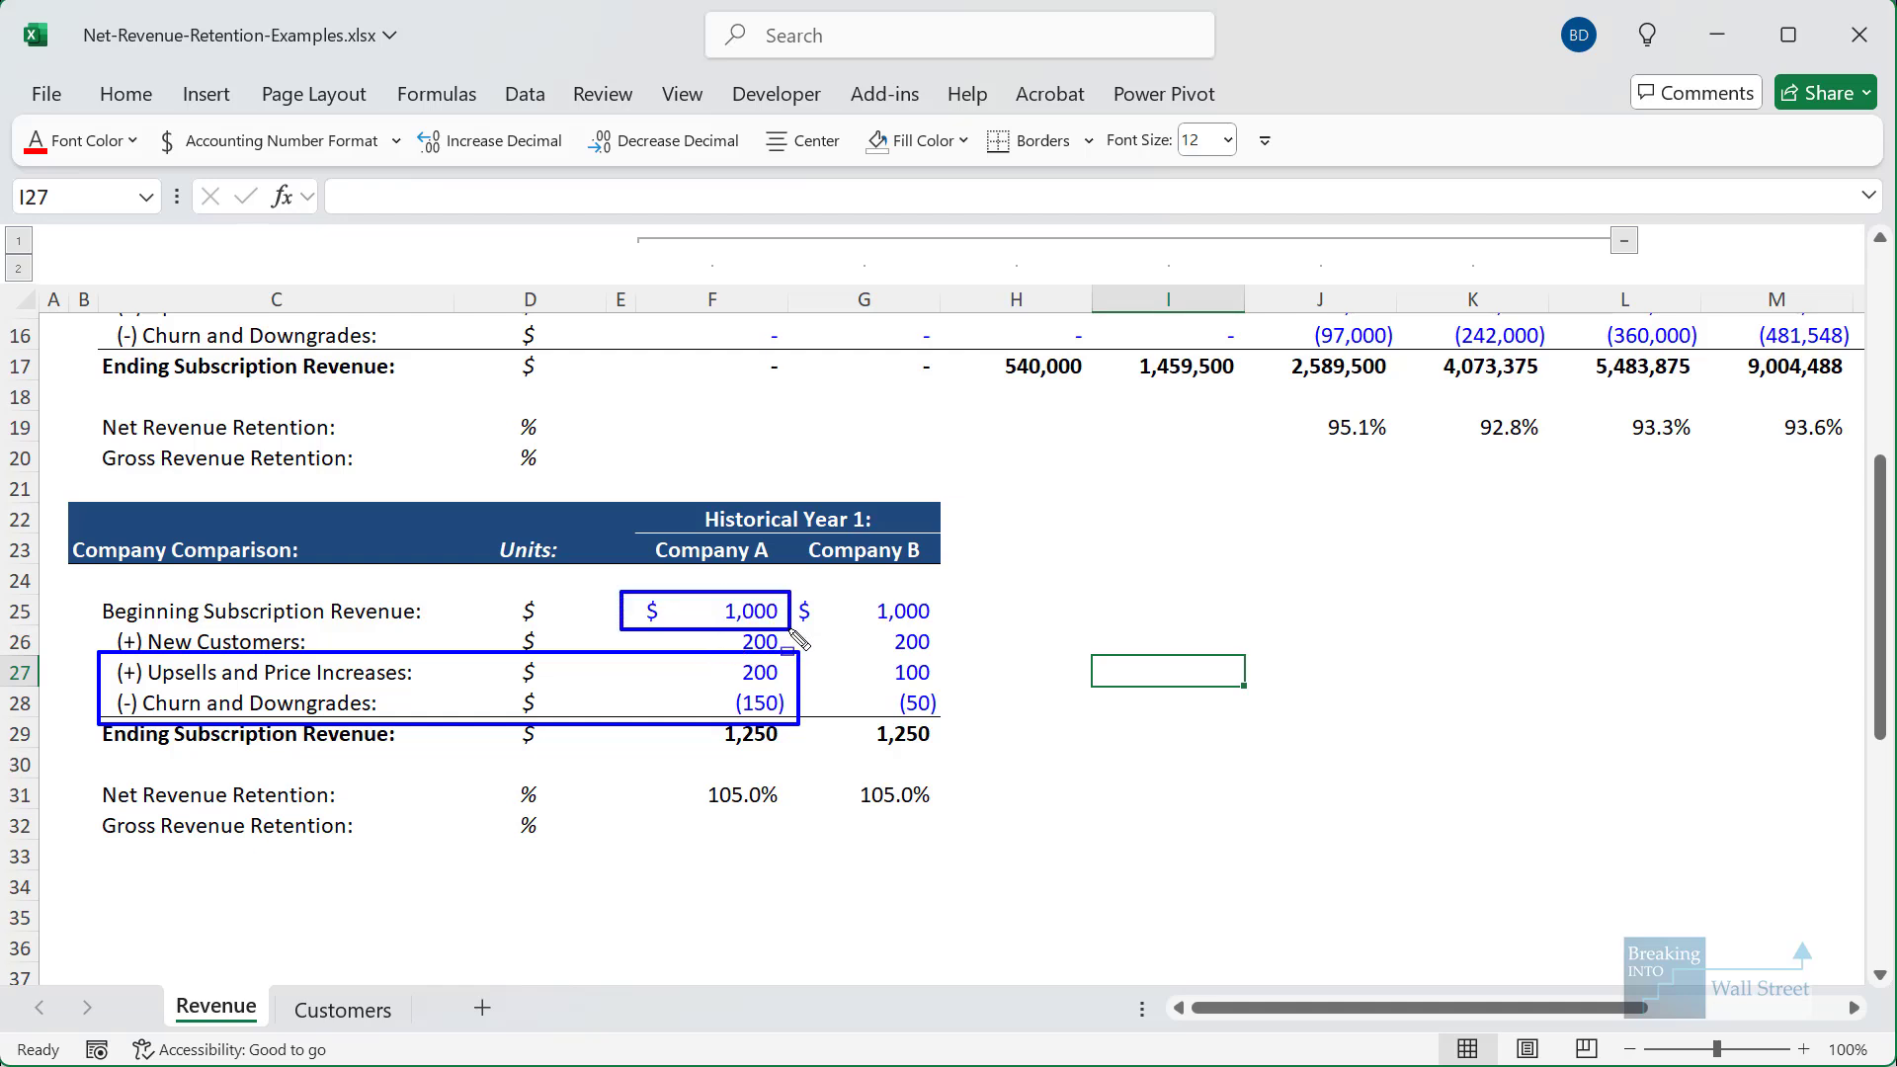
key(Escape)
click(1111, 638)
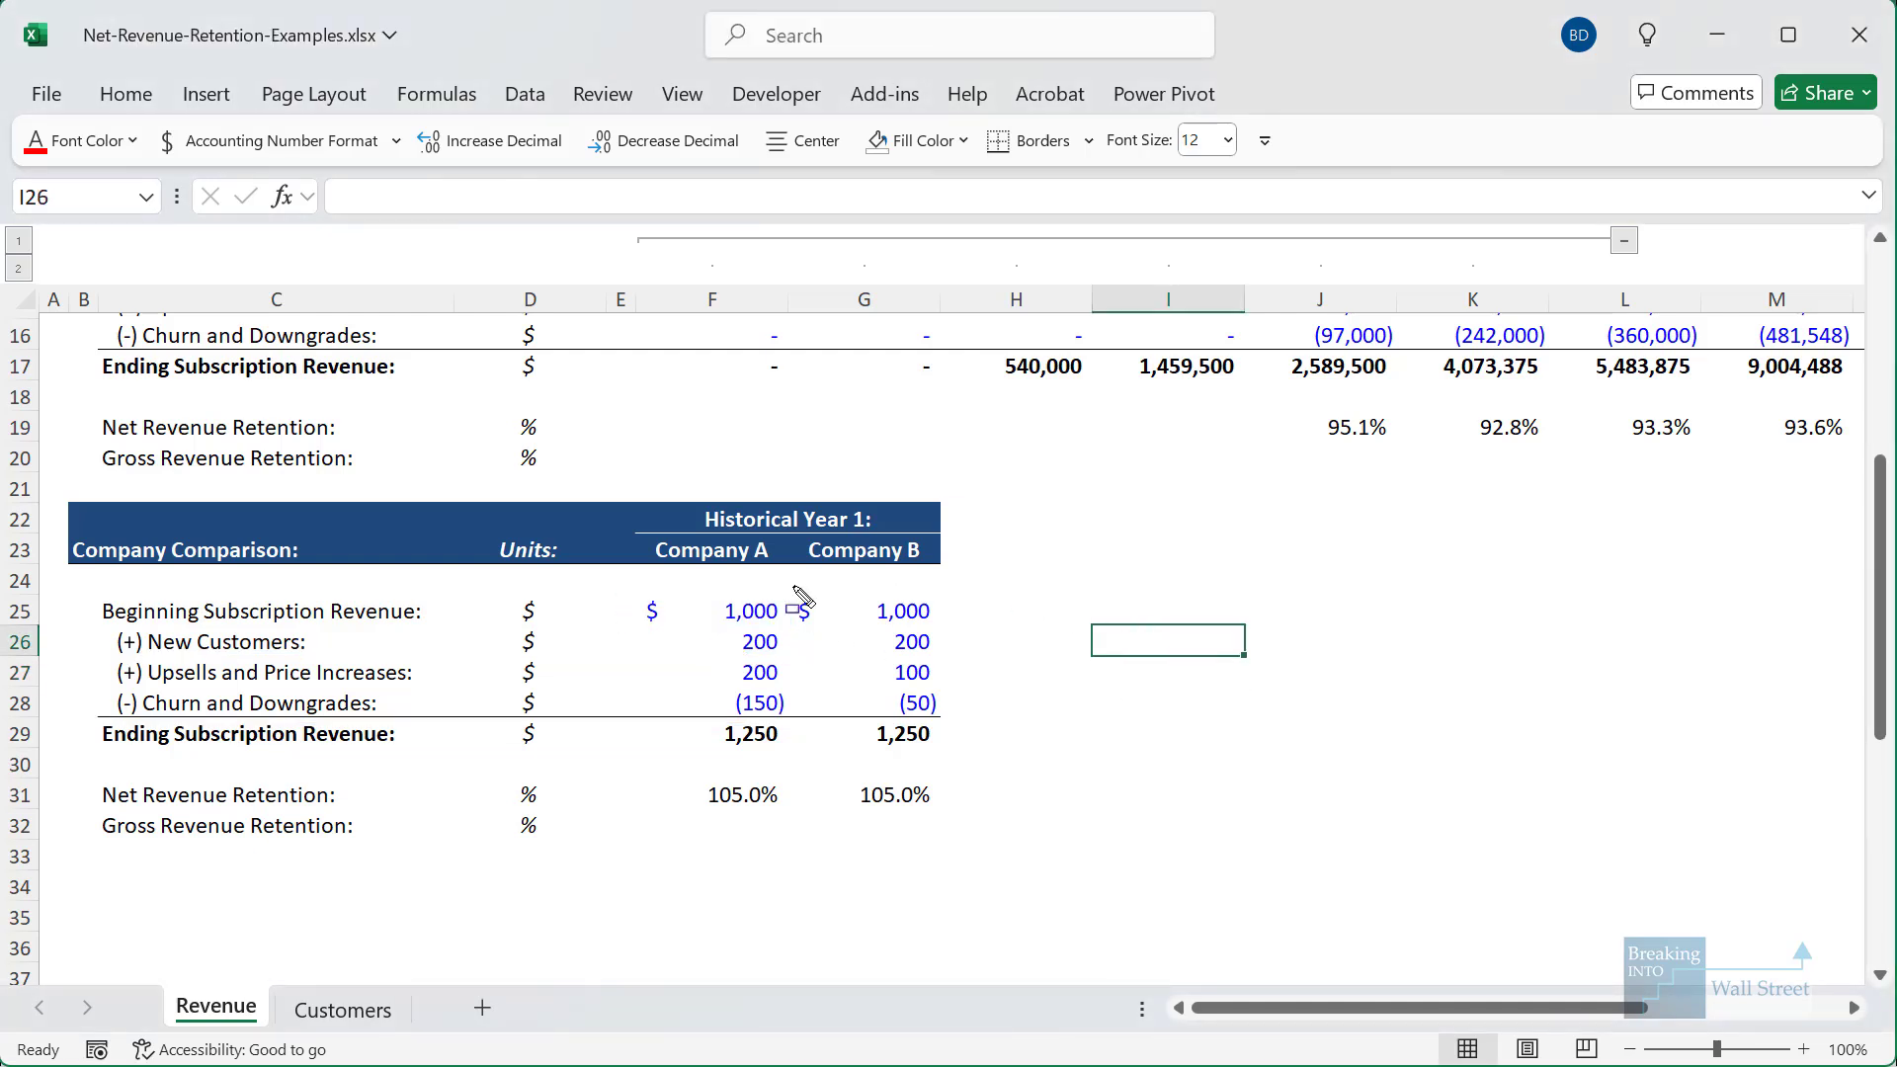
drag(792, 587, 955, 634)
drag(800, 688, 958, 741)
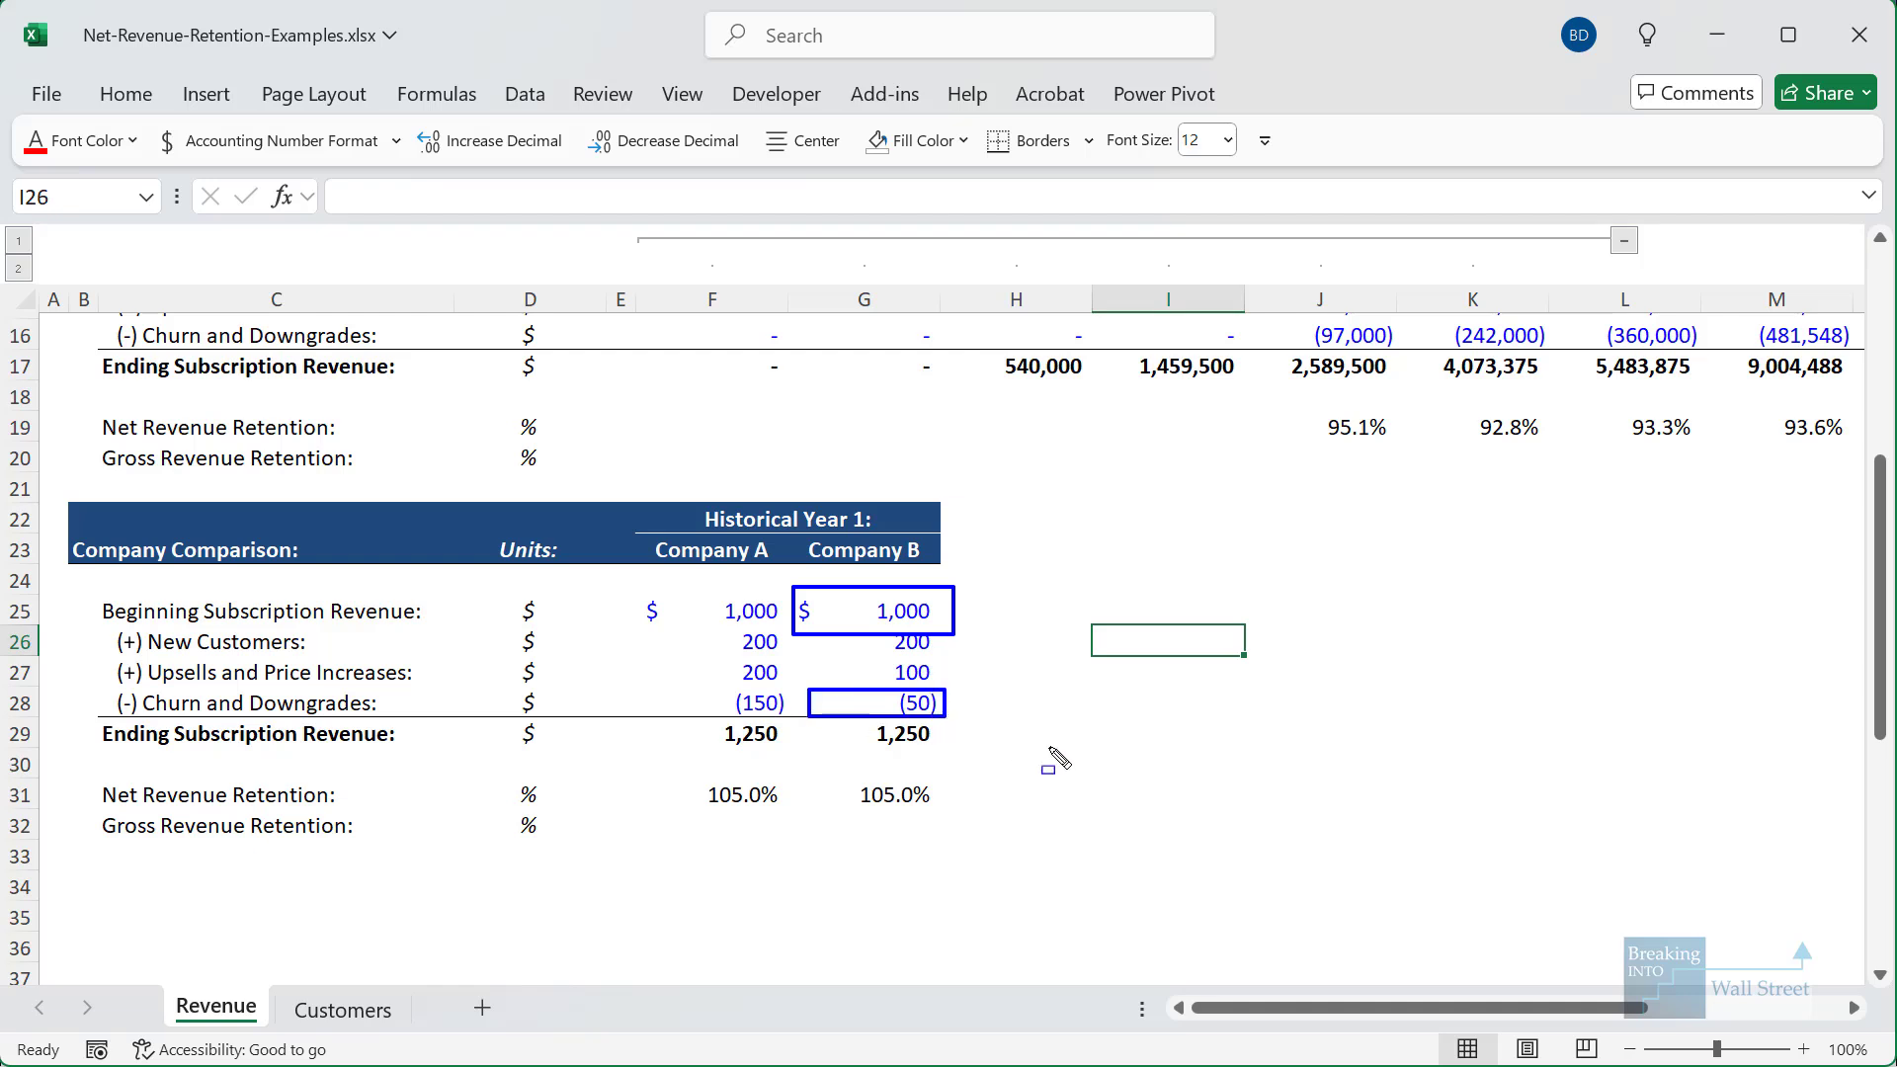
key(Escape)
- Highlight the upsells and price increases row, then outline Company A's and Company B's columns
click(887, 678)
key(shift+space)
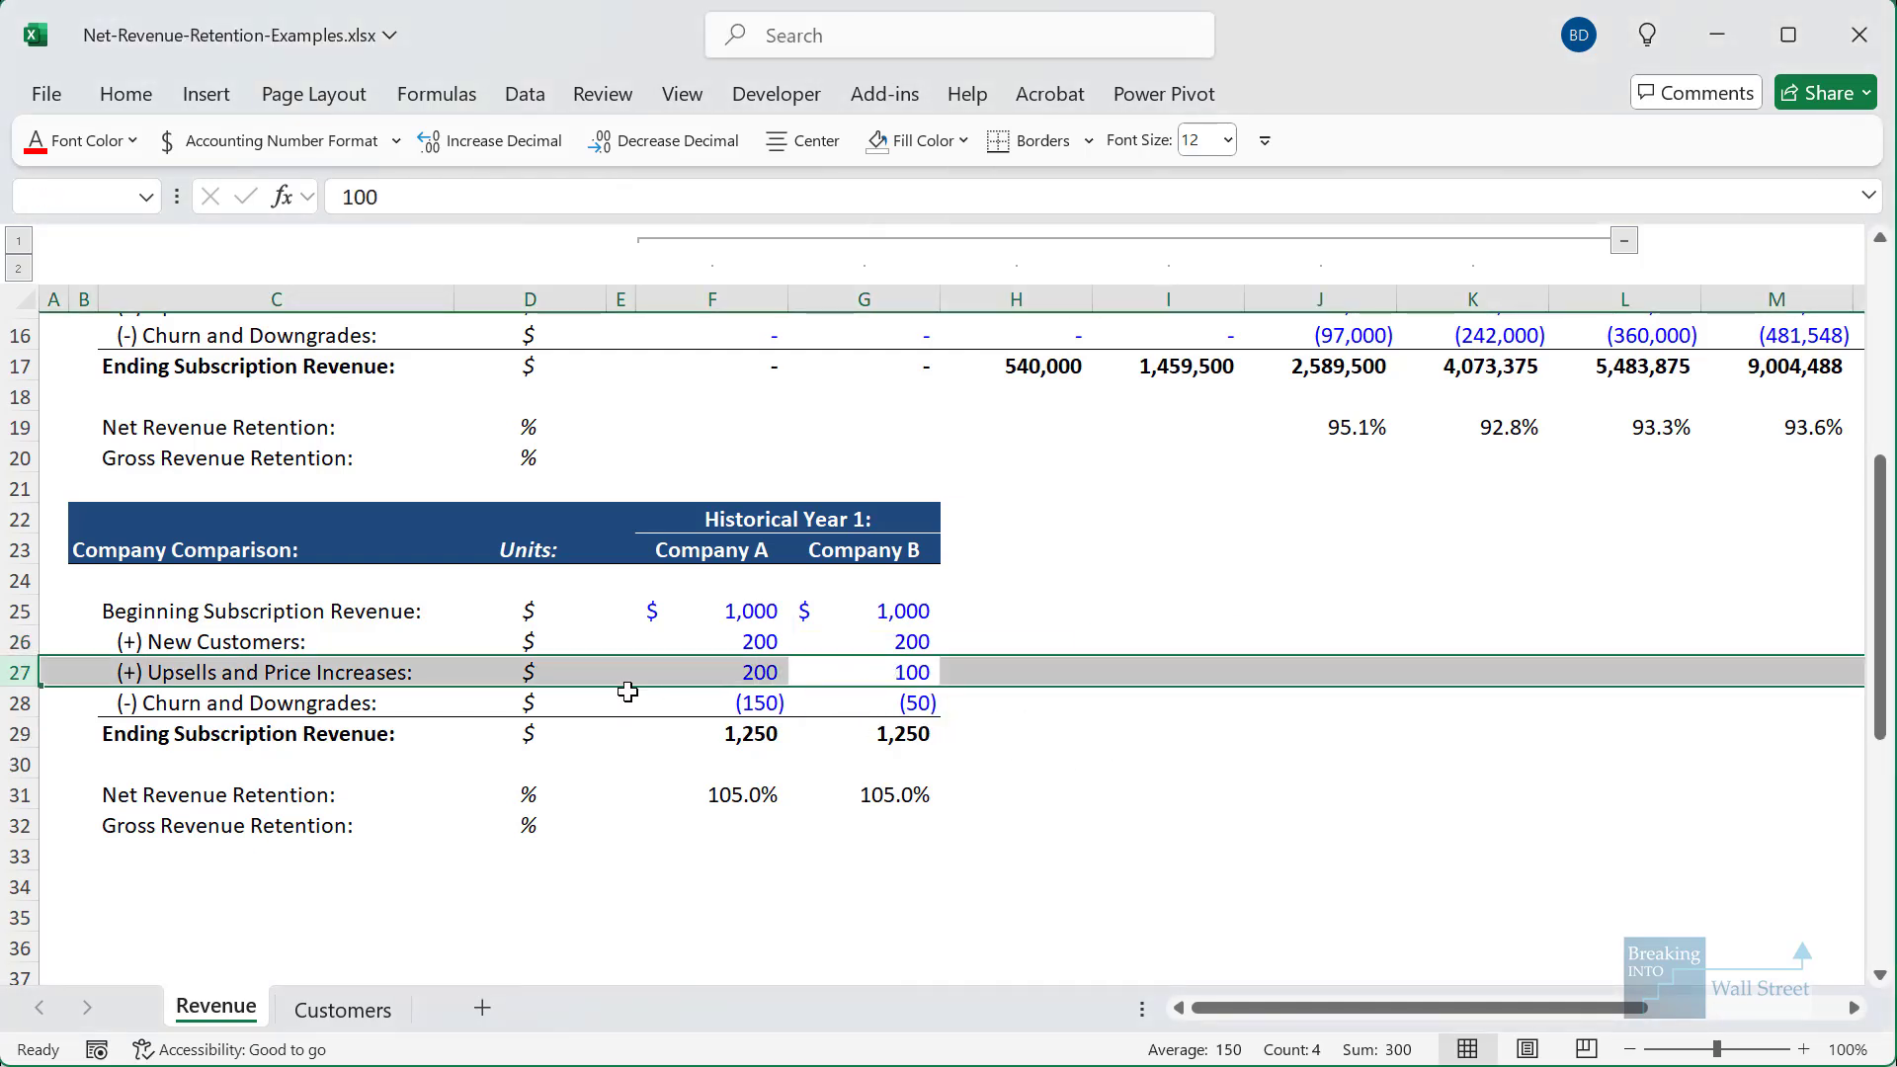
click(1025, 842)
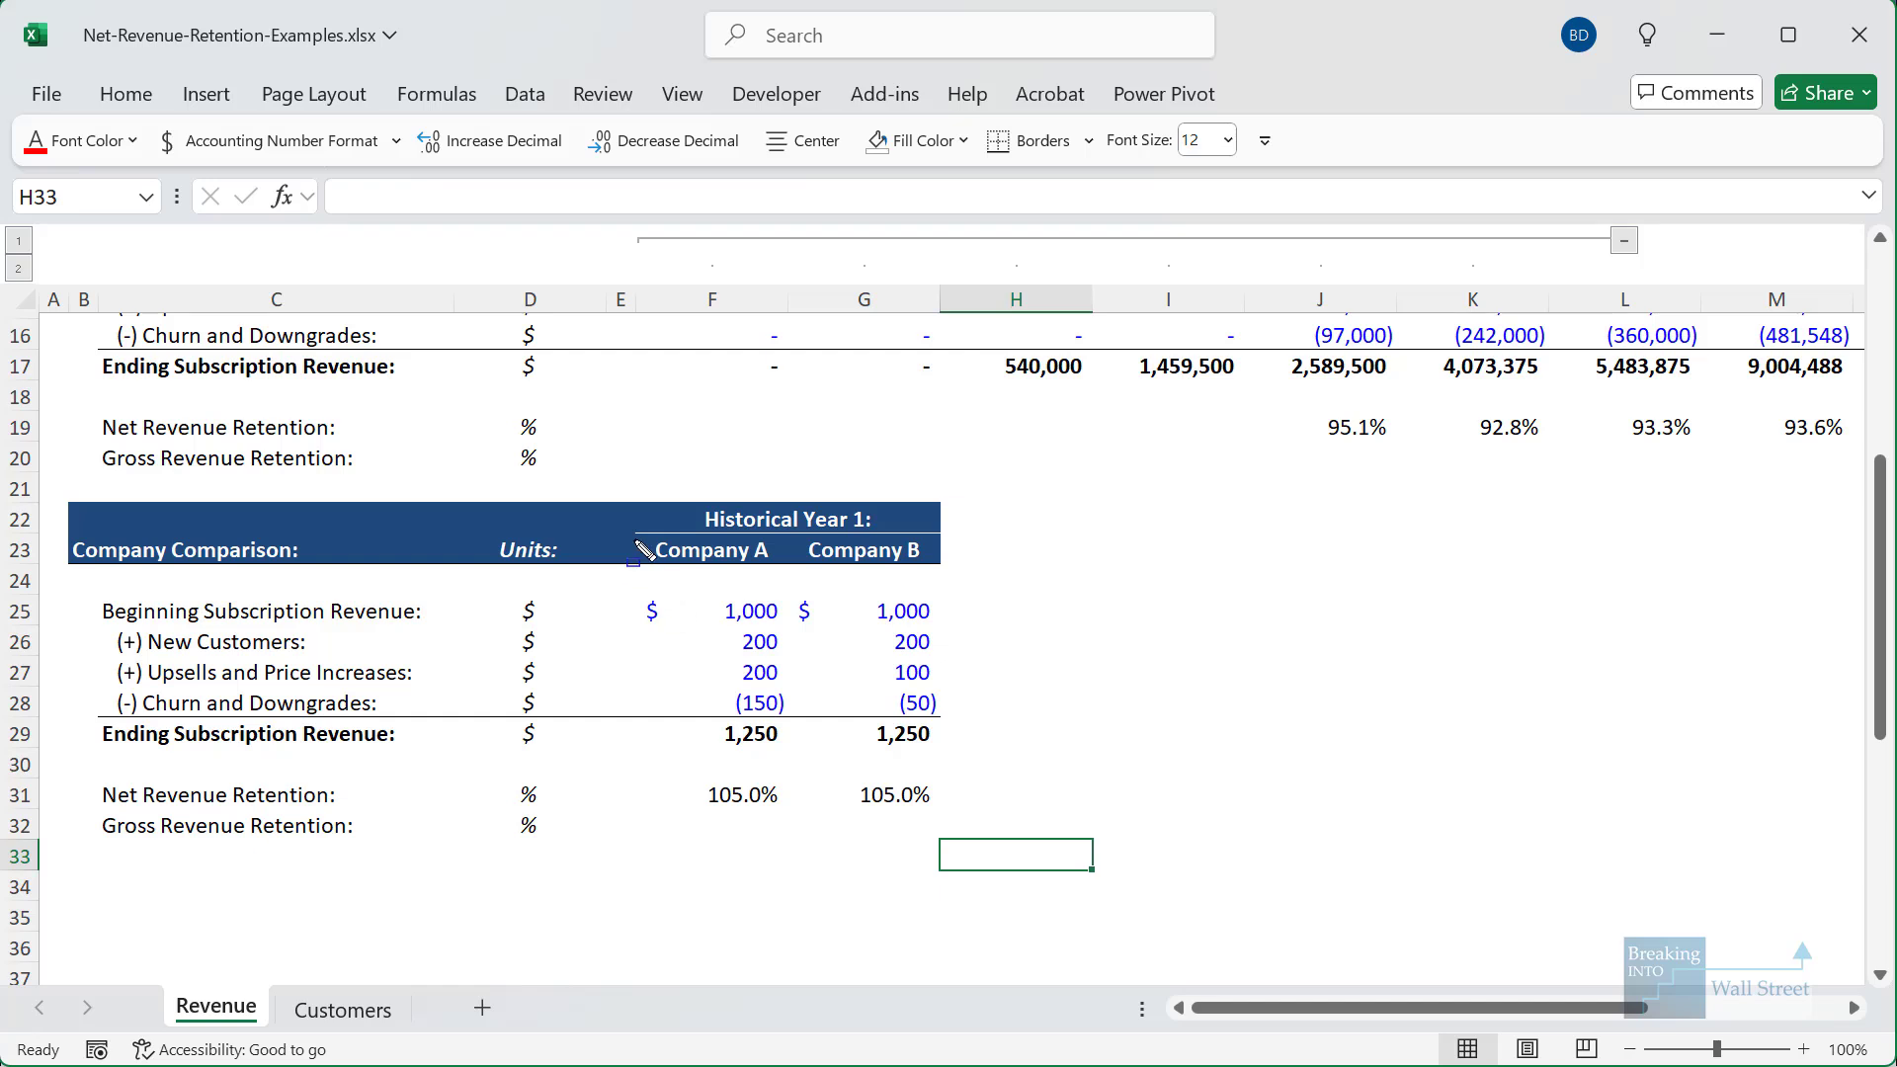
mouse_move(628, 529)
mouse_down()
mouse_move(780, 736)
mouse_move(792, 812)
mouse_up()
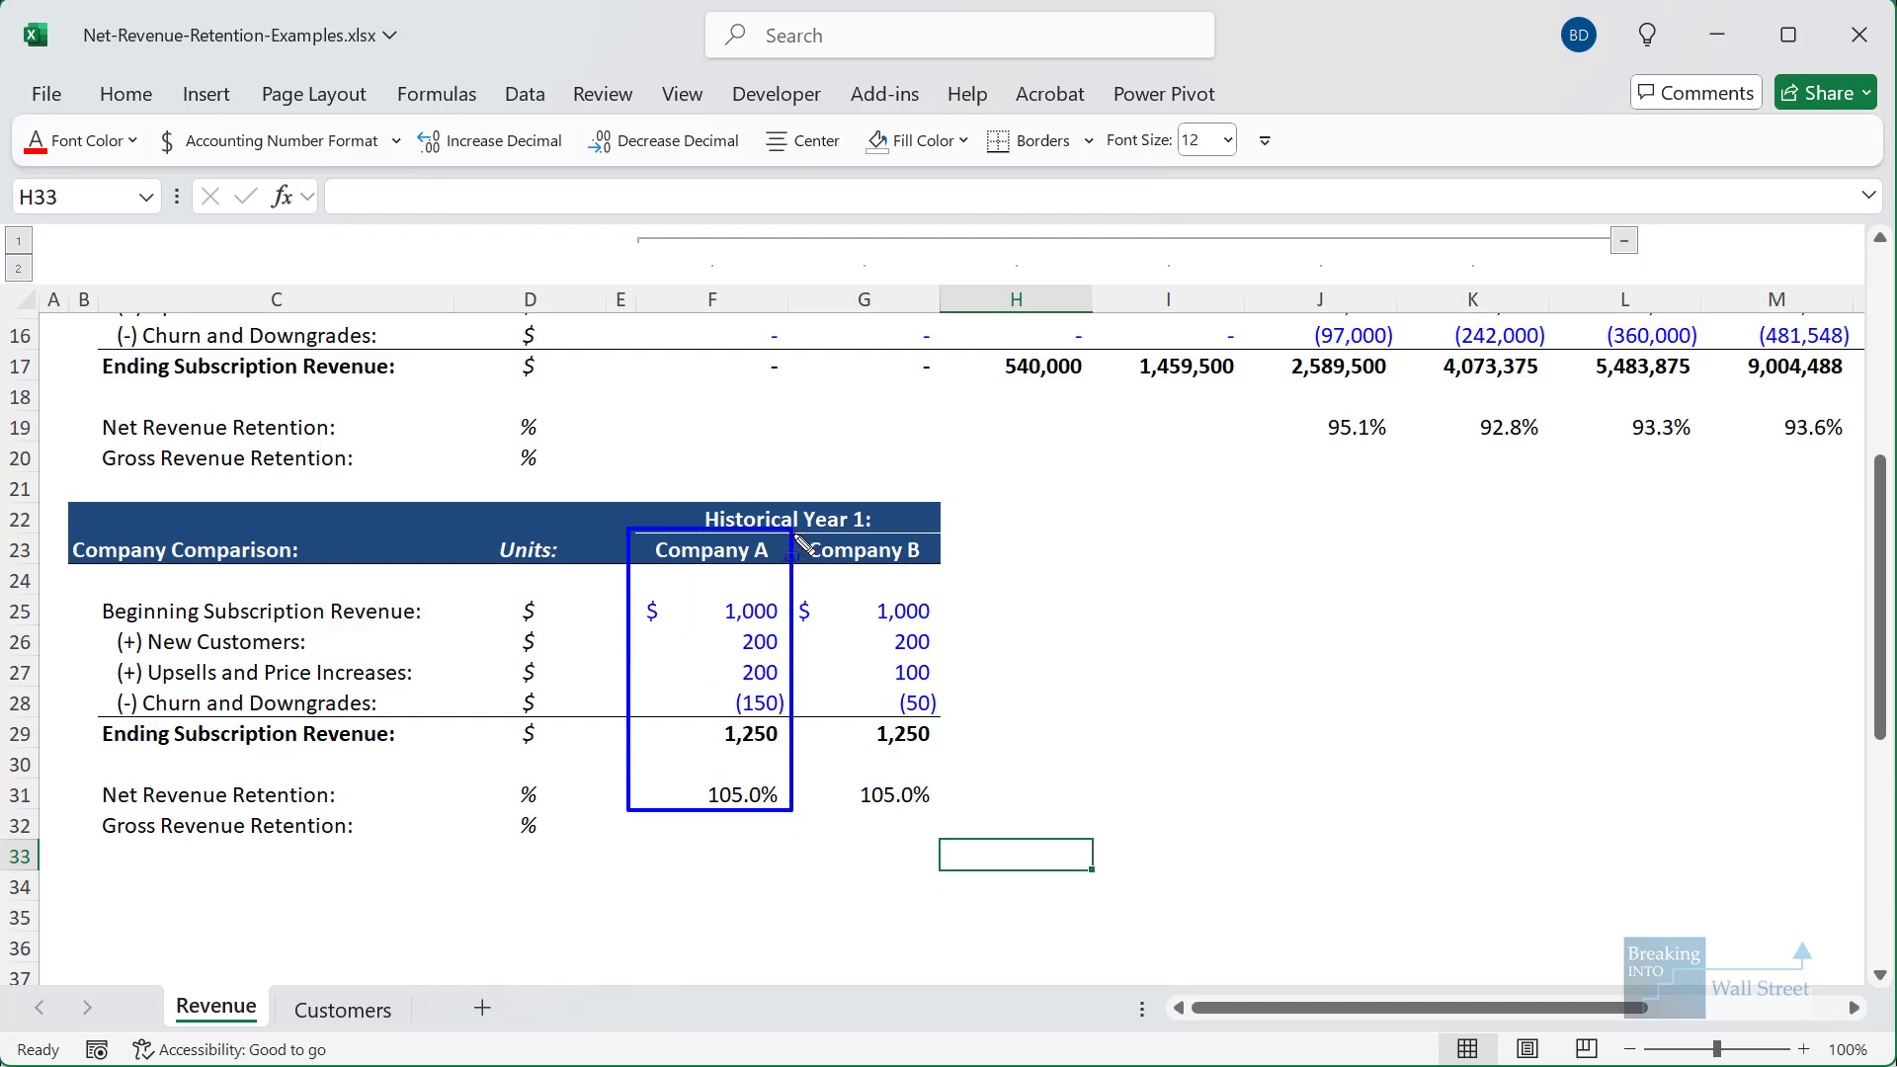
drag(793, 533, 991, 814)
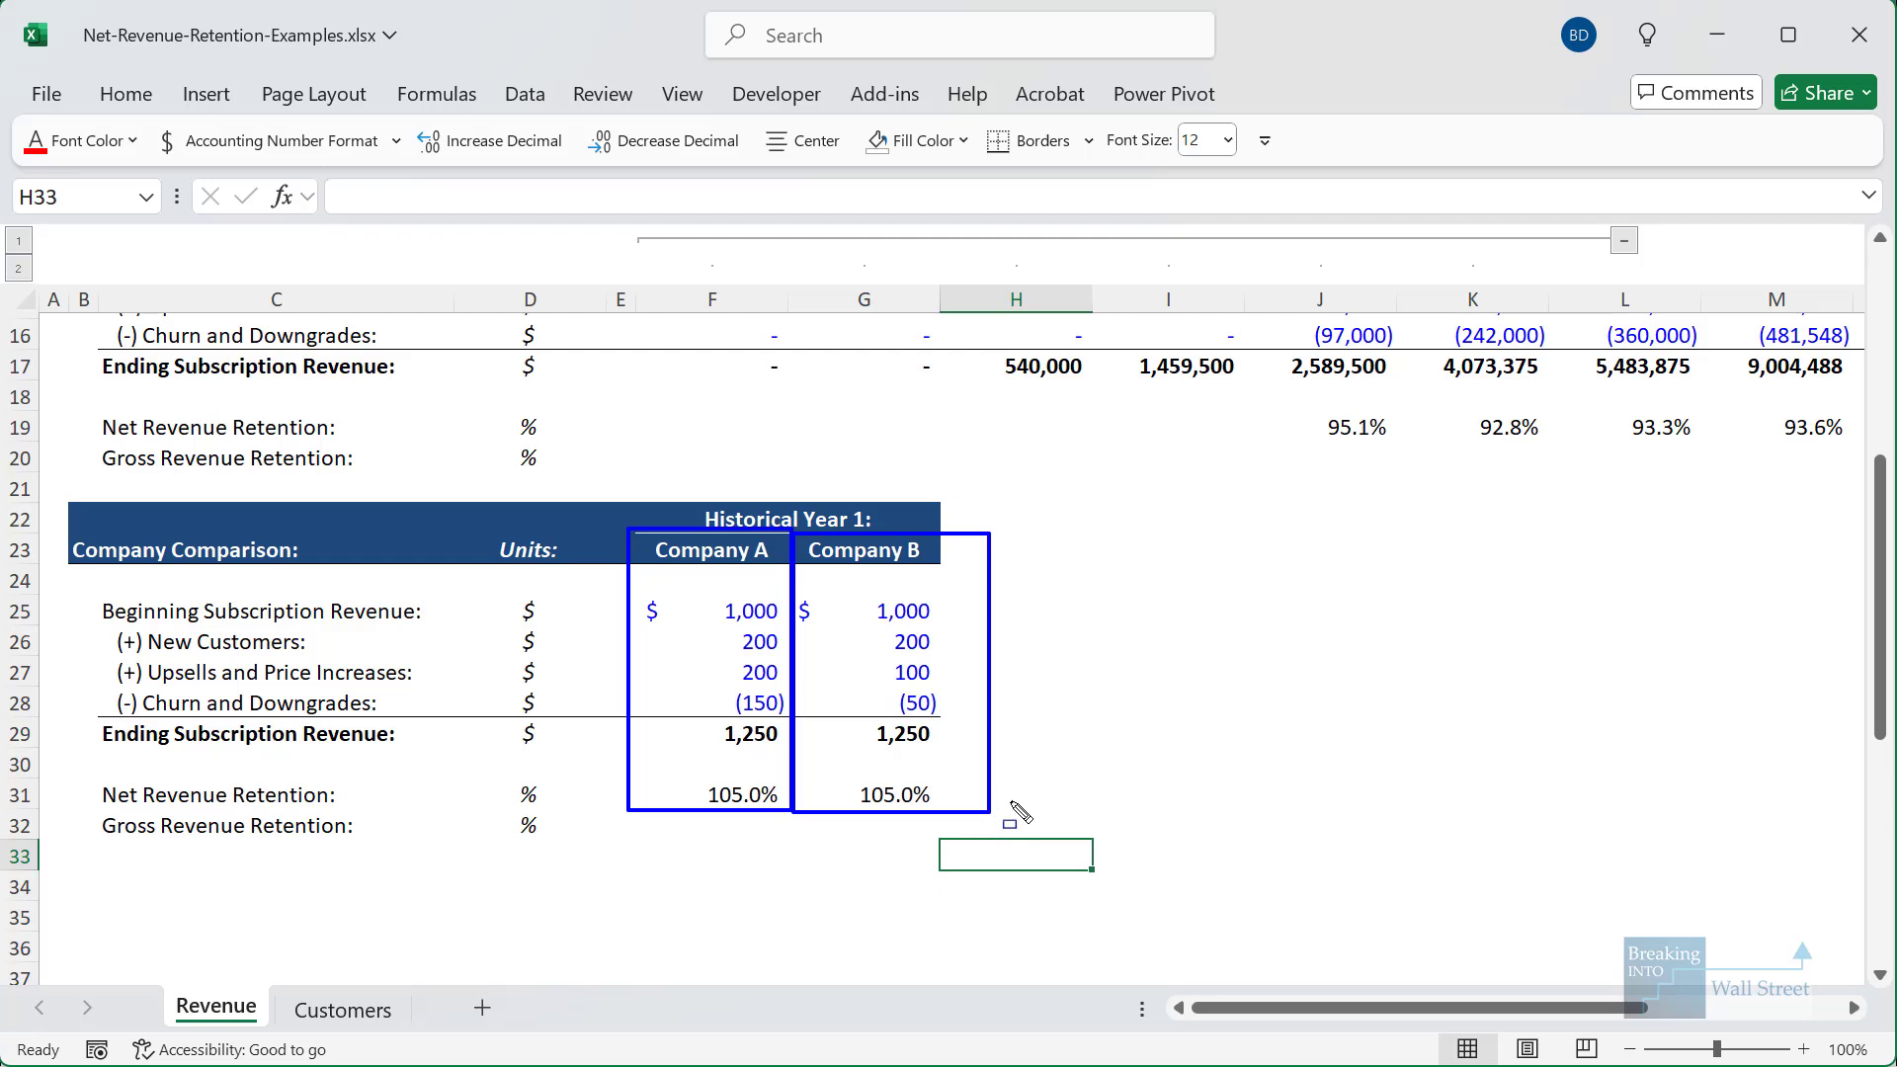
- Select both companies' 105.0% net revenue retention percentages
key(Escape)
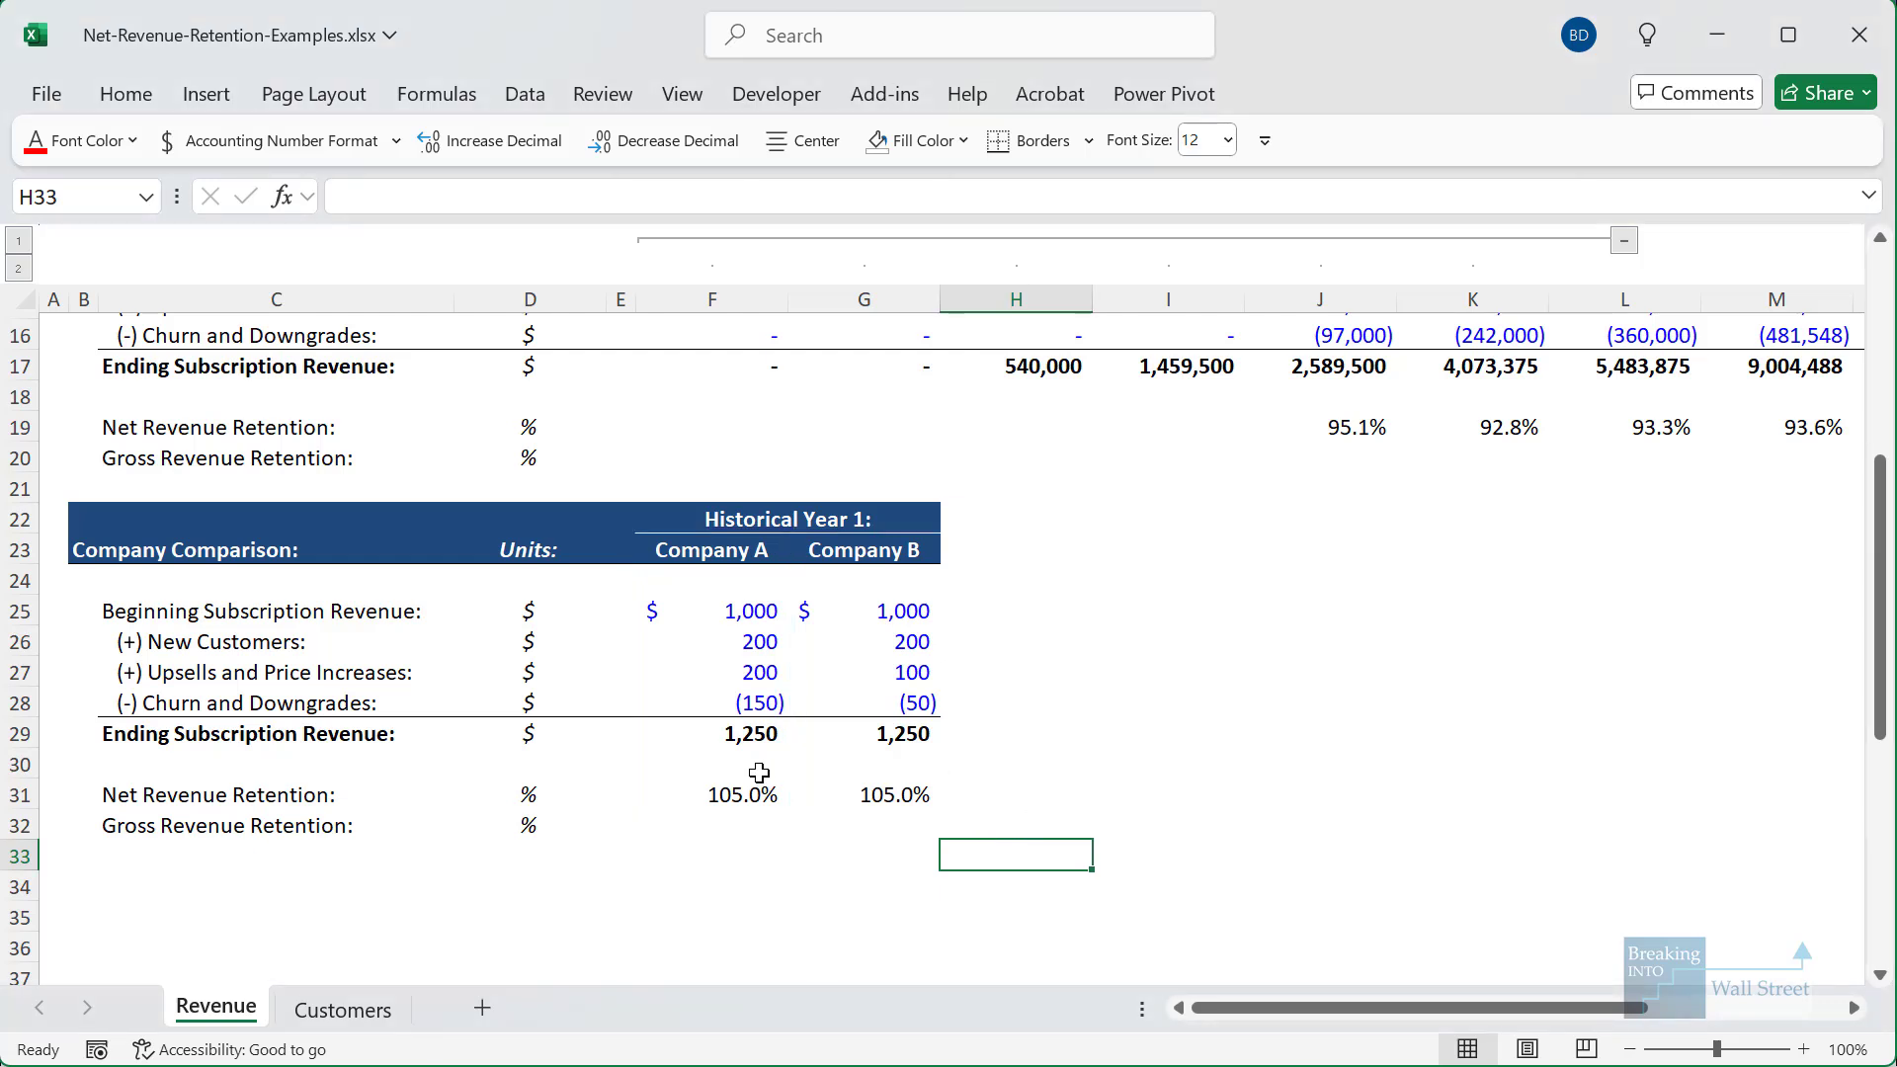
drag(736, 790, 853, 791)
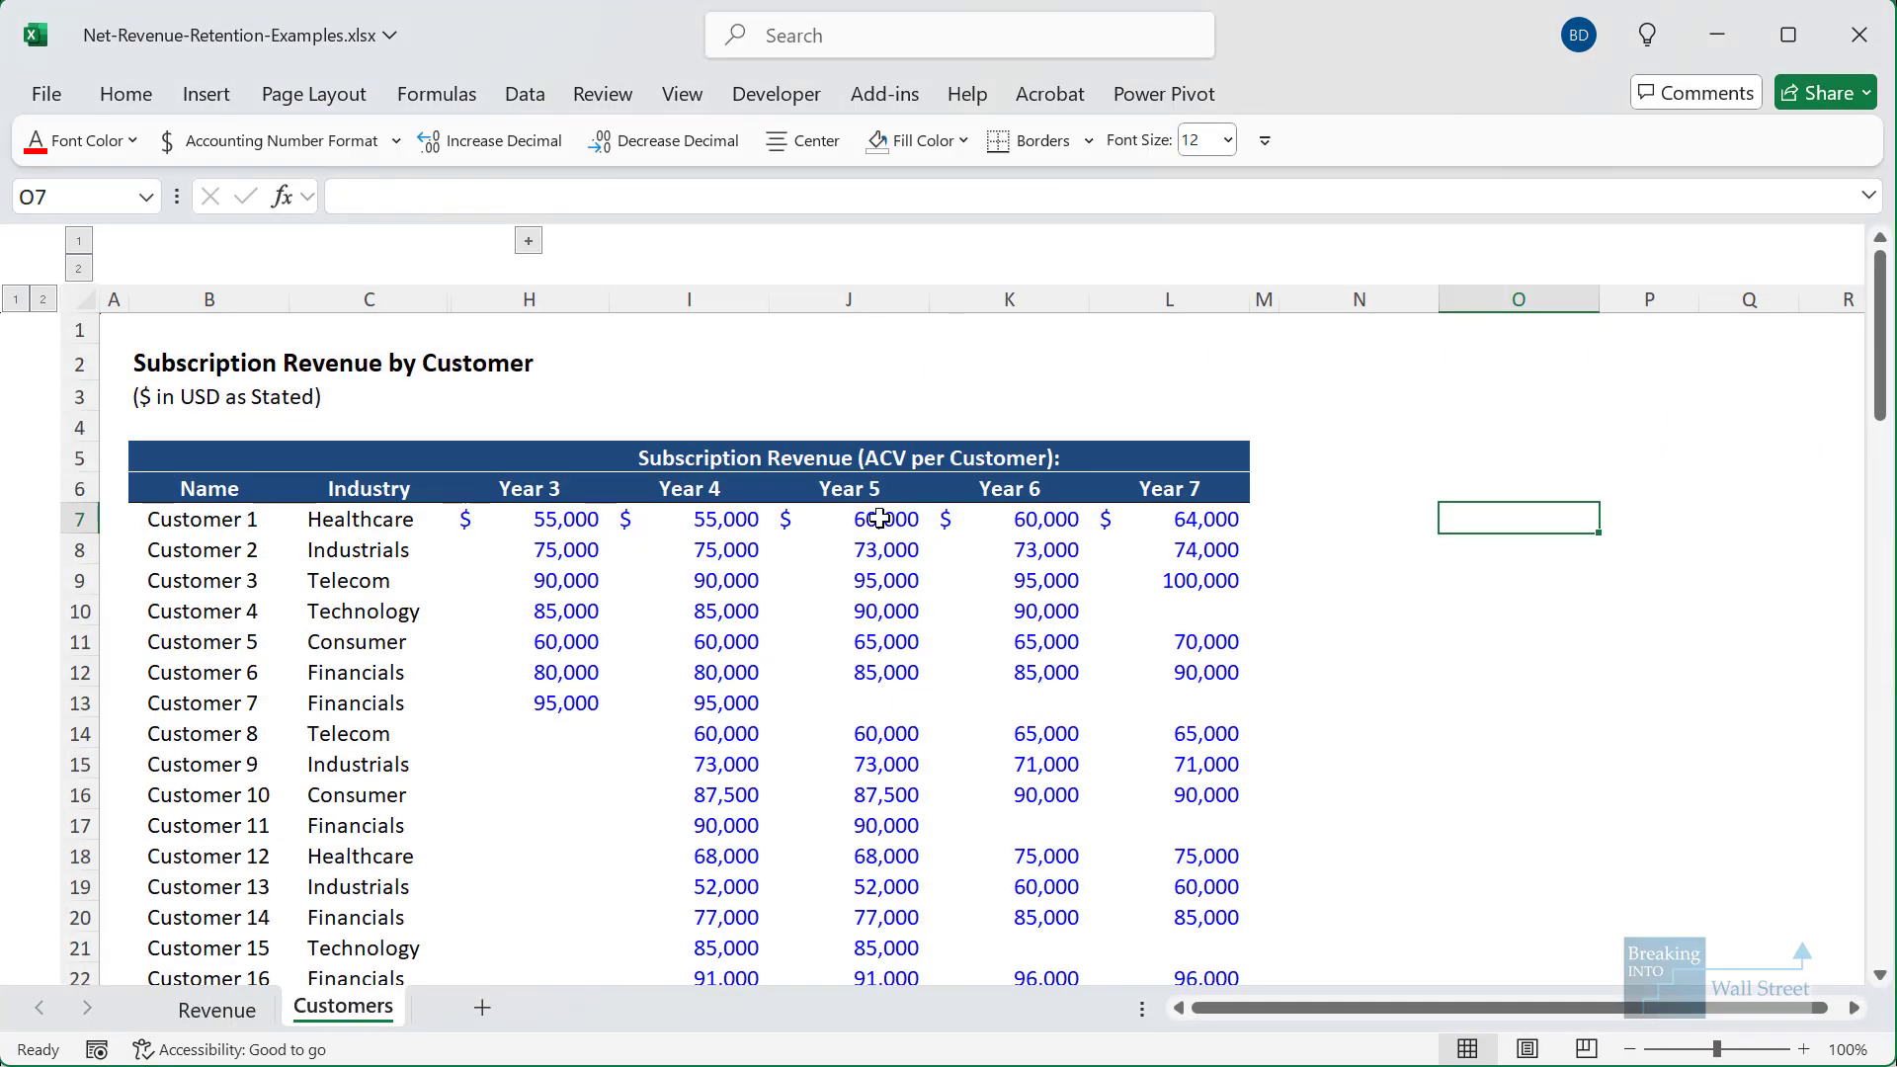
scroll(489, 627, down, 12)
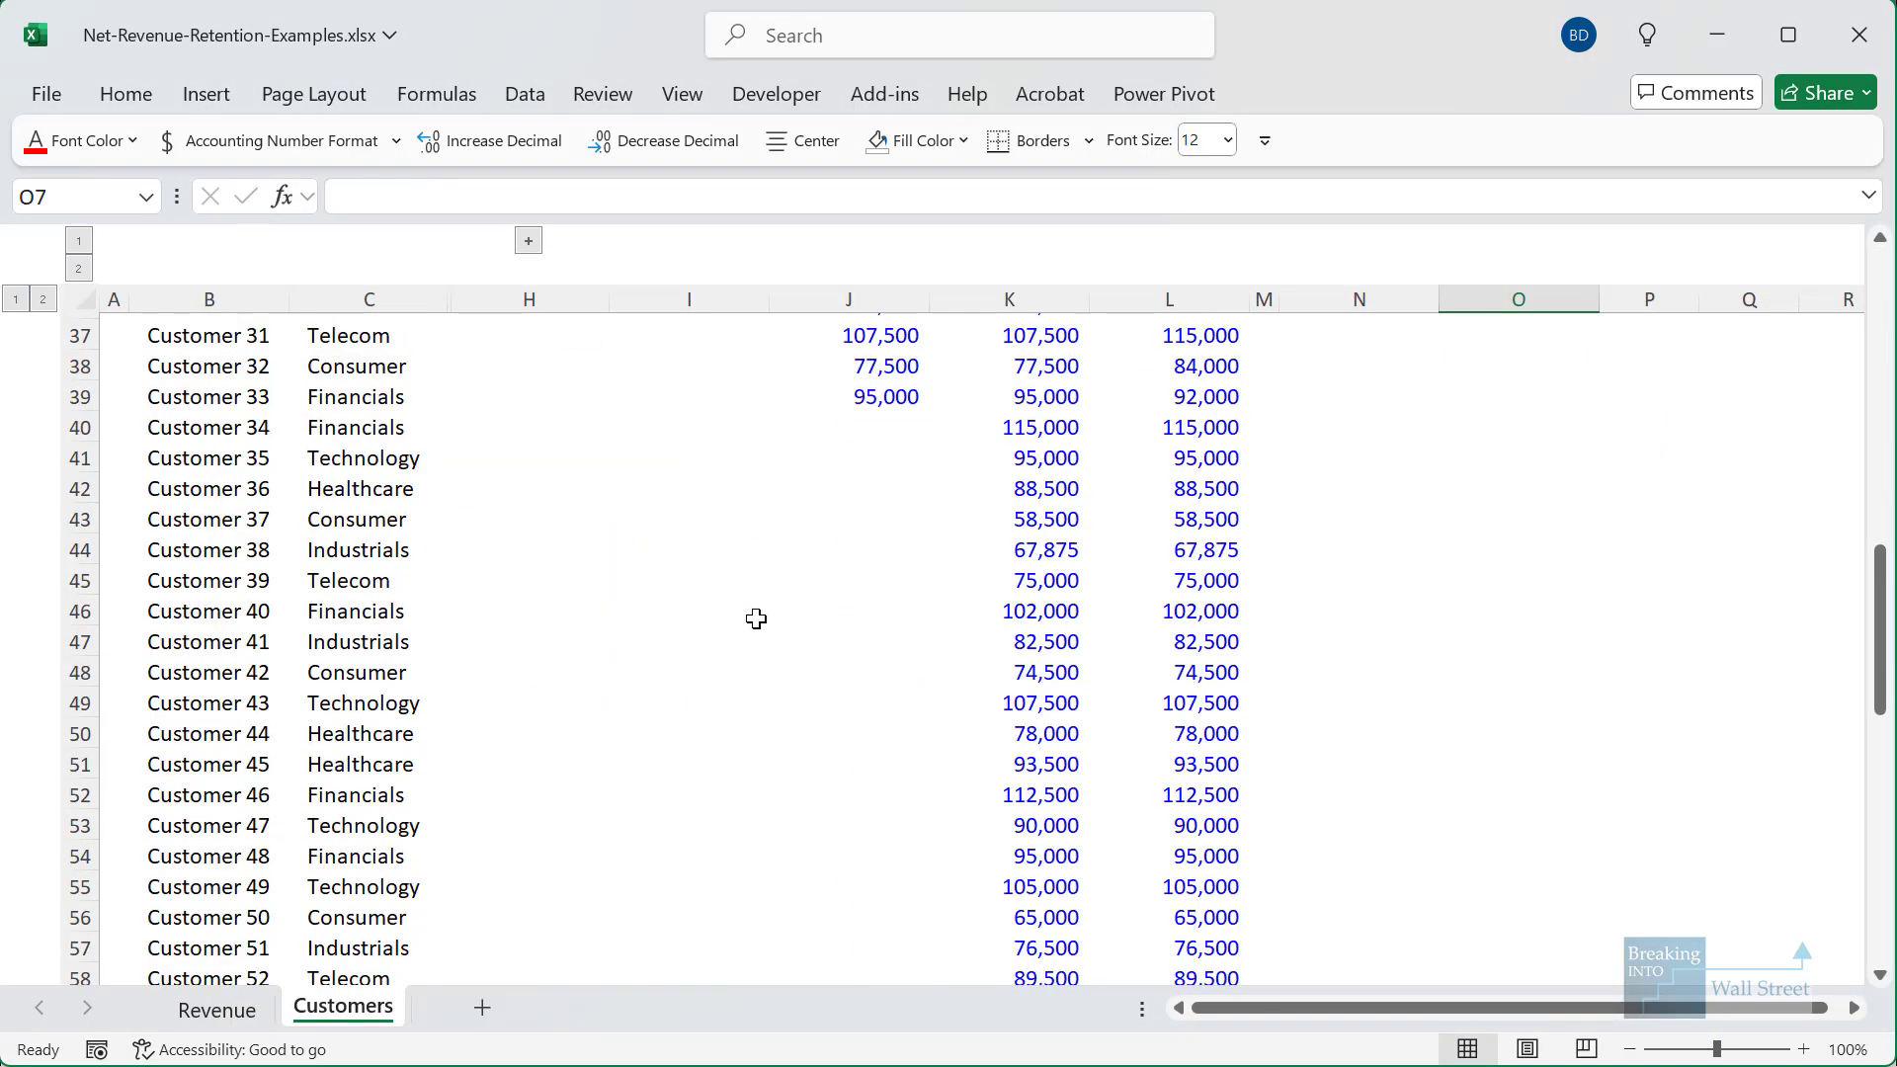
scroll(756, 618, up, 12)
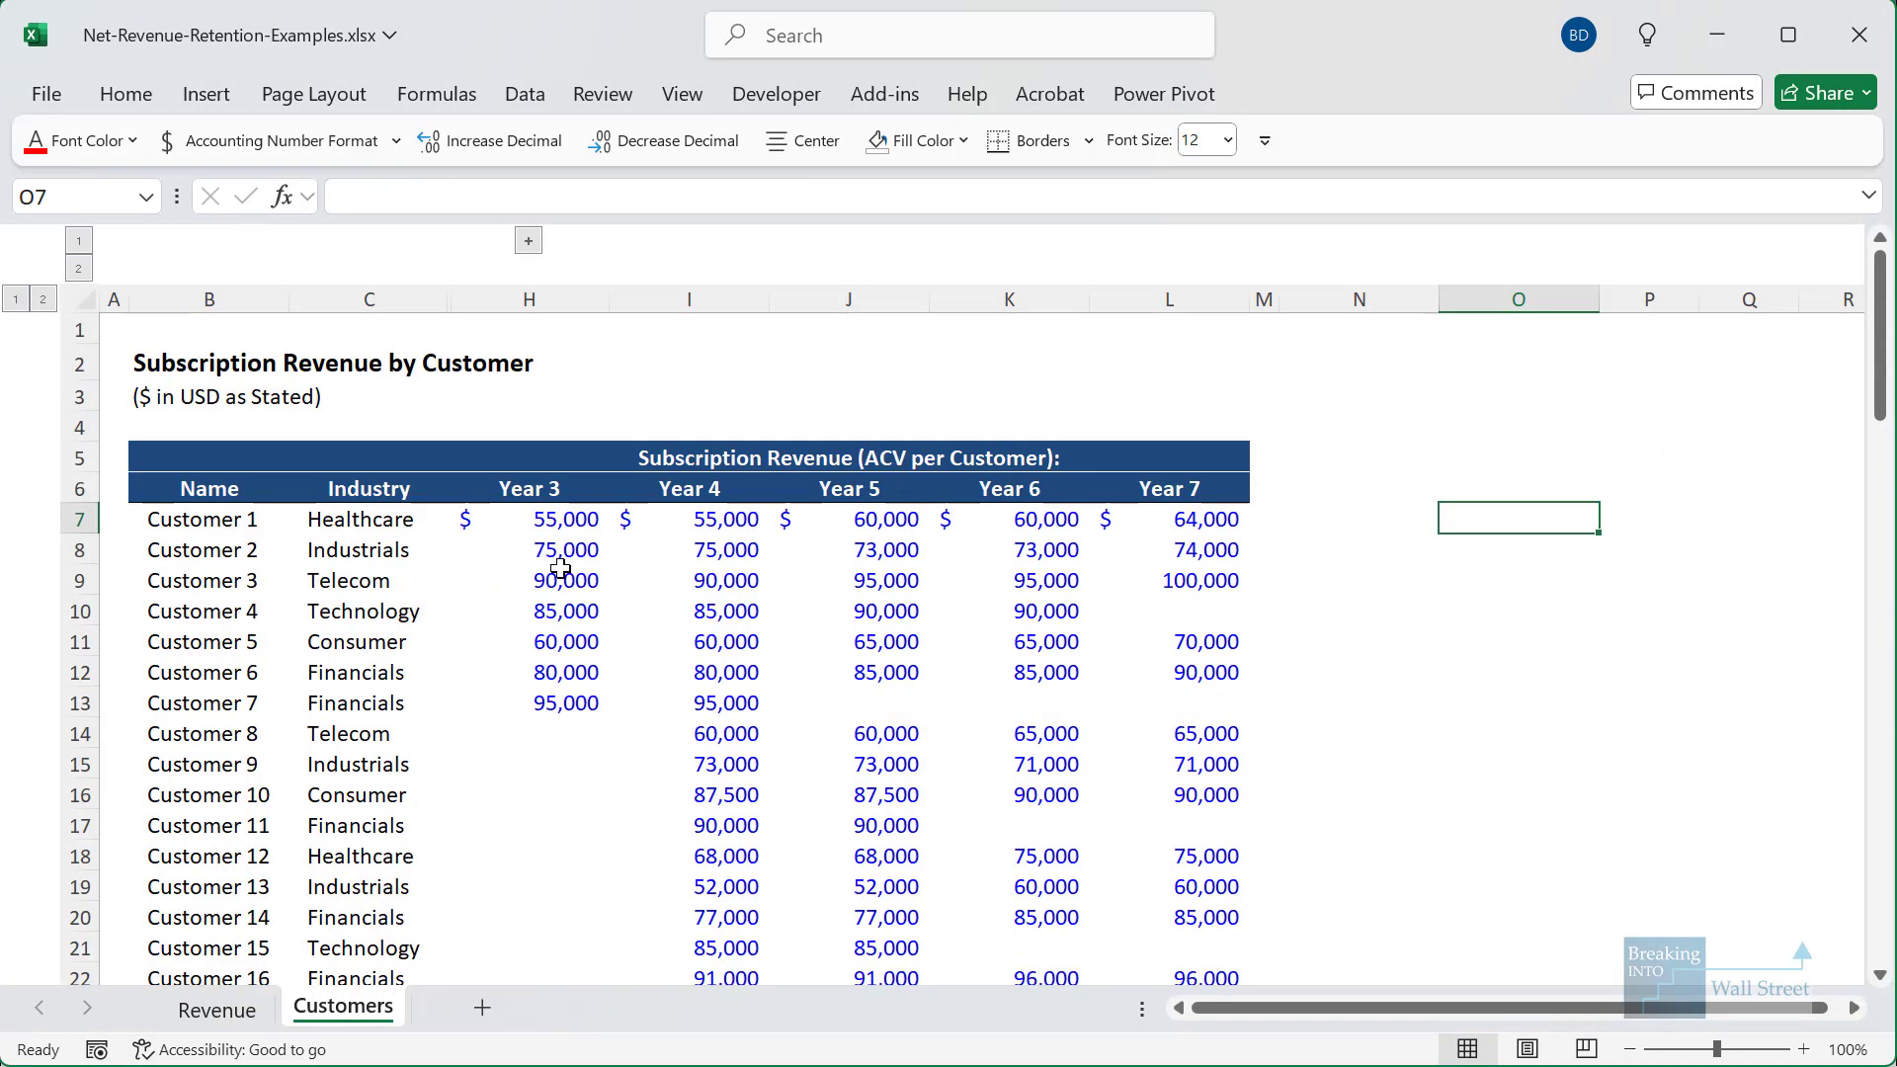
scroll(368, 590, down, 3)
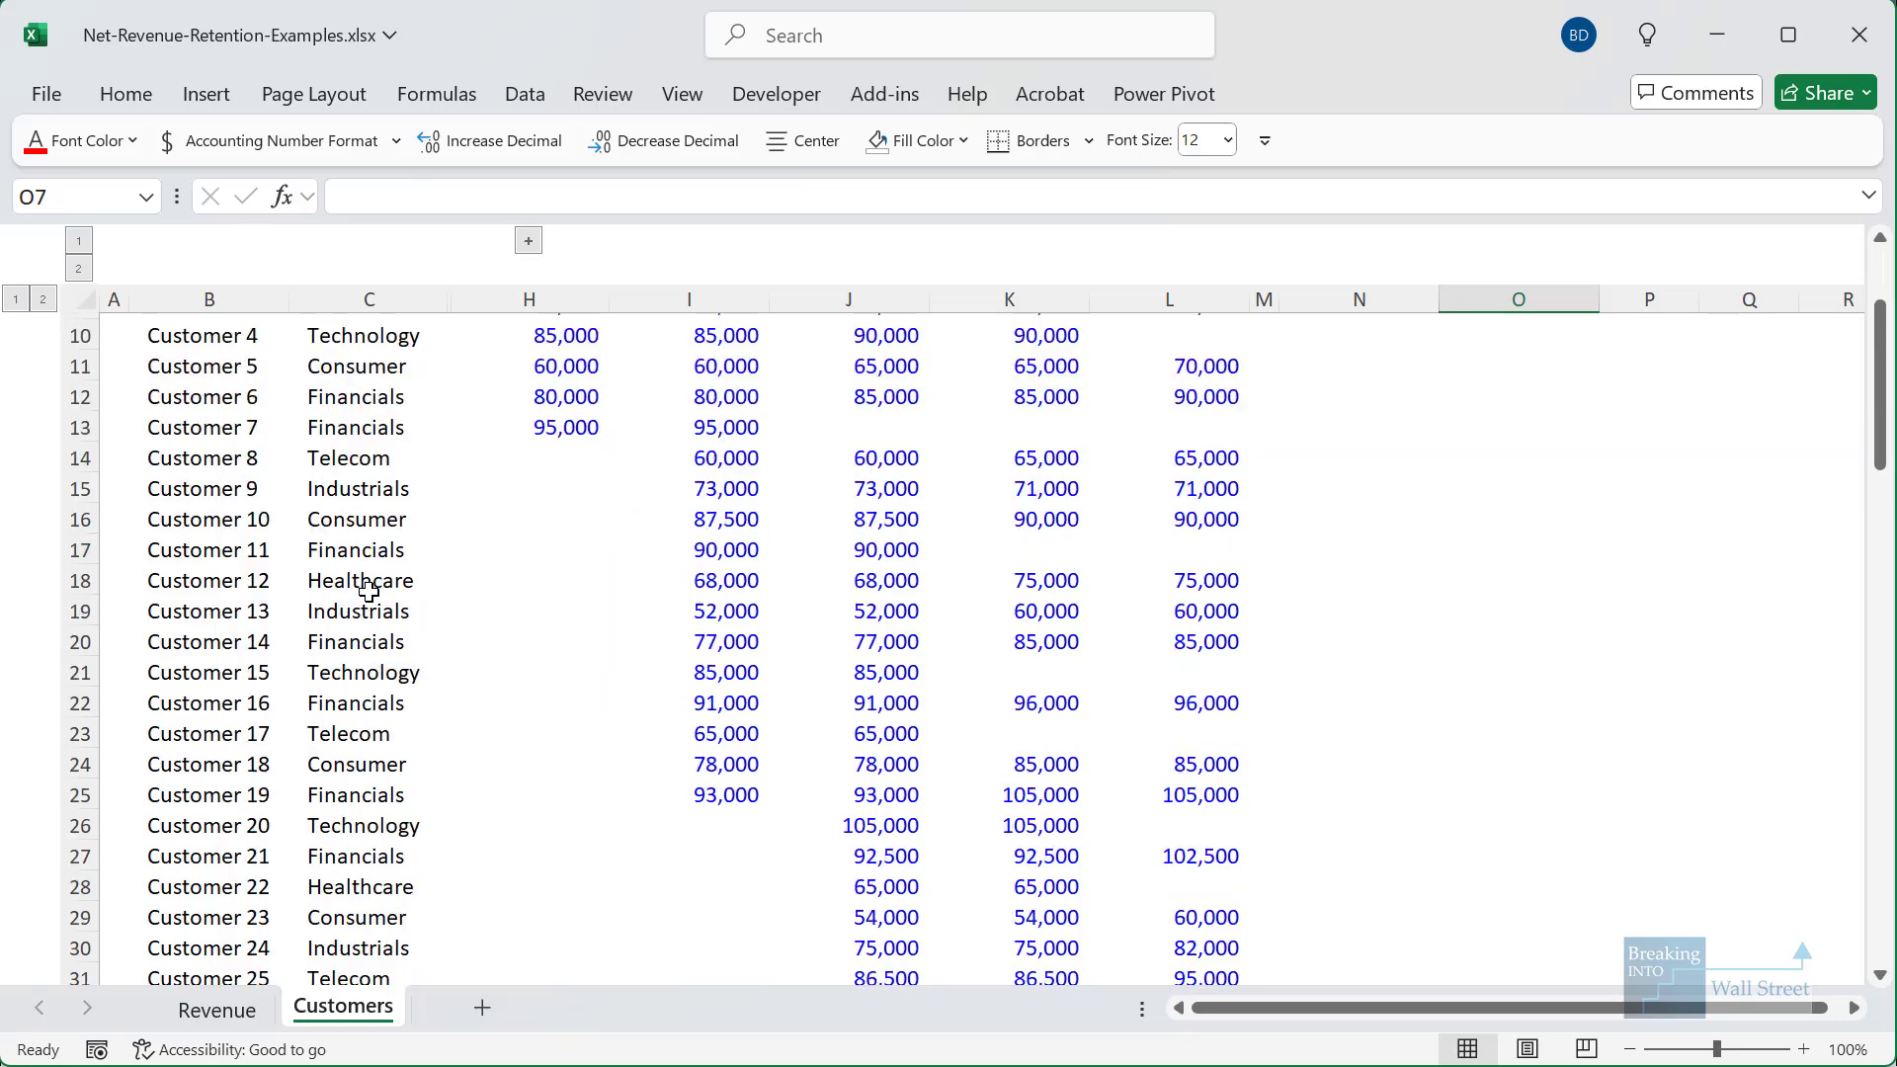
scroll(368, 591, down, 20)
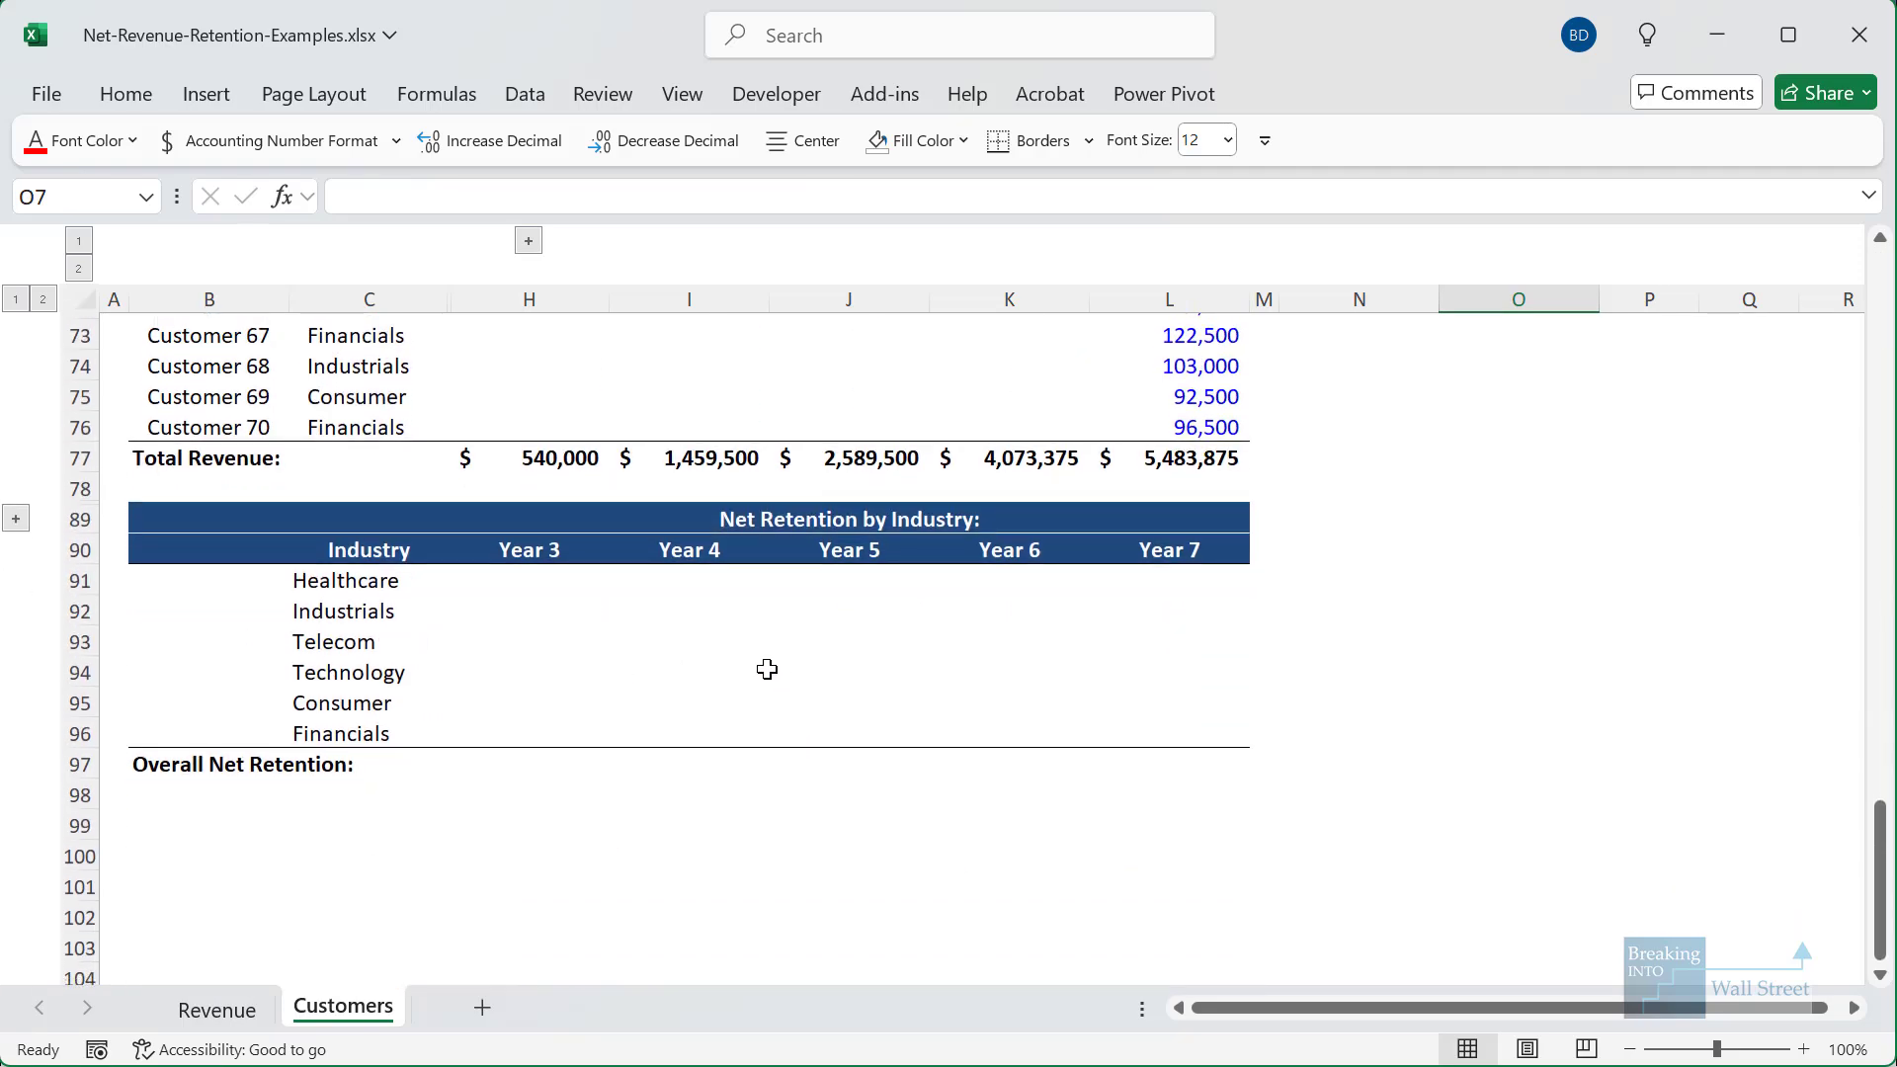
scroll(766, 670, up, 20)
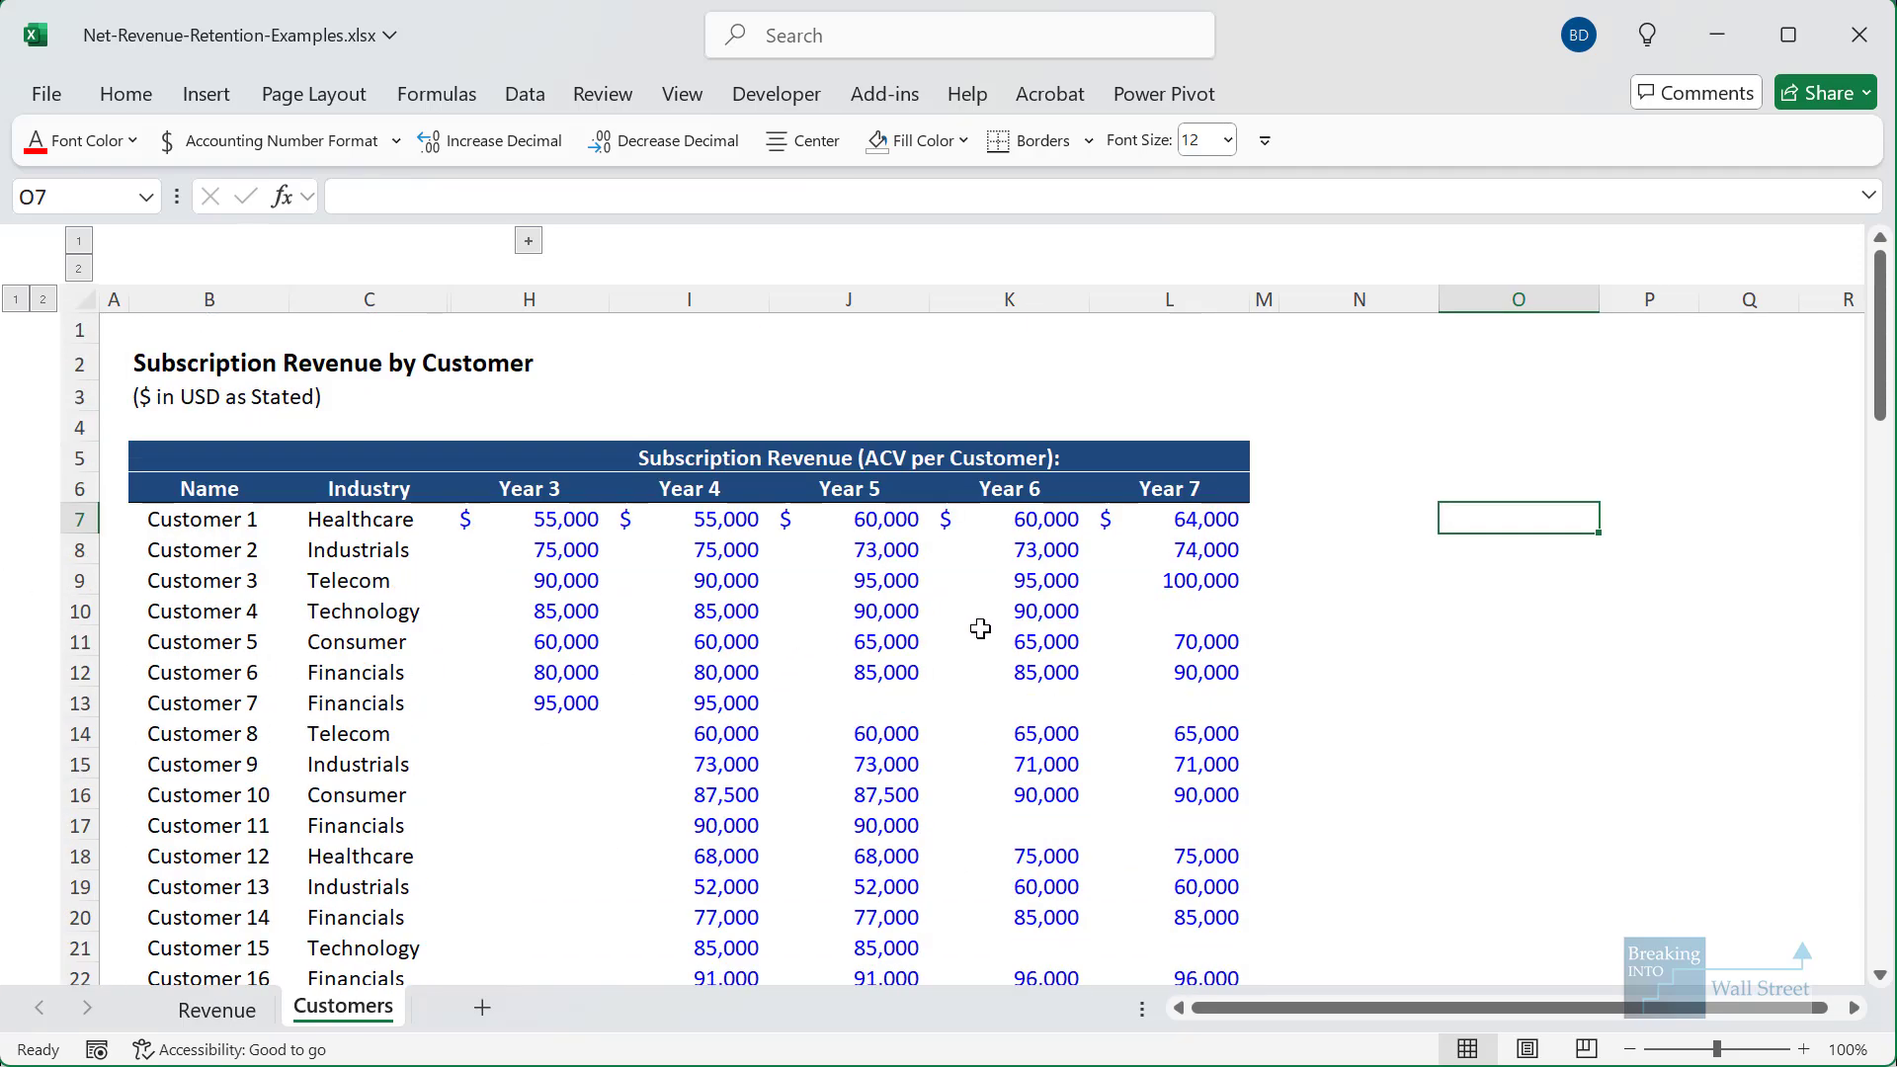
key(Left)
- Start N7's SUMIFS with the row-locked Year 7 sum range L$7:L$76
text(=SUMIFS()
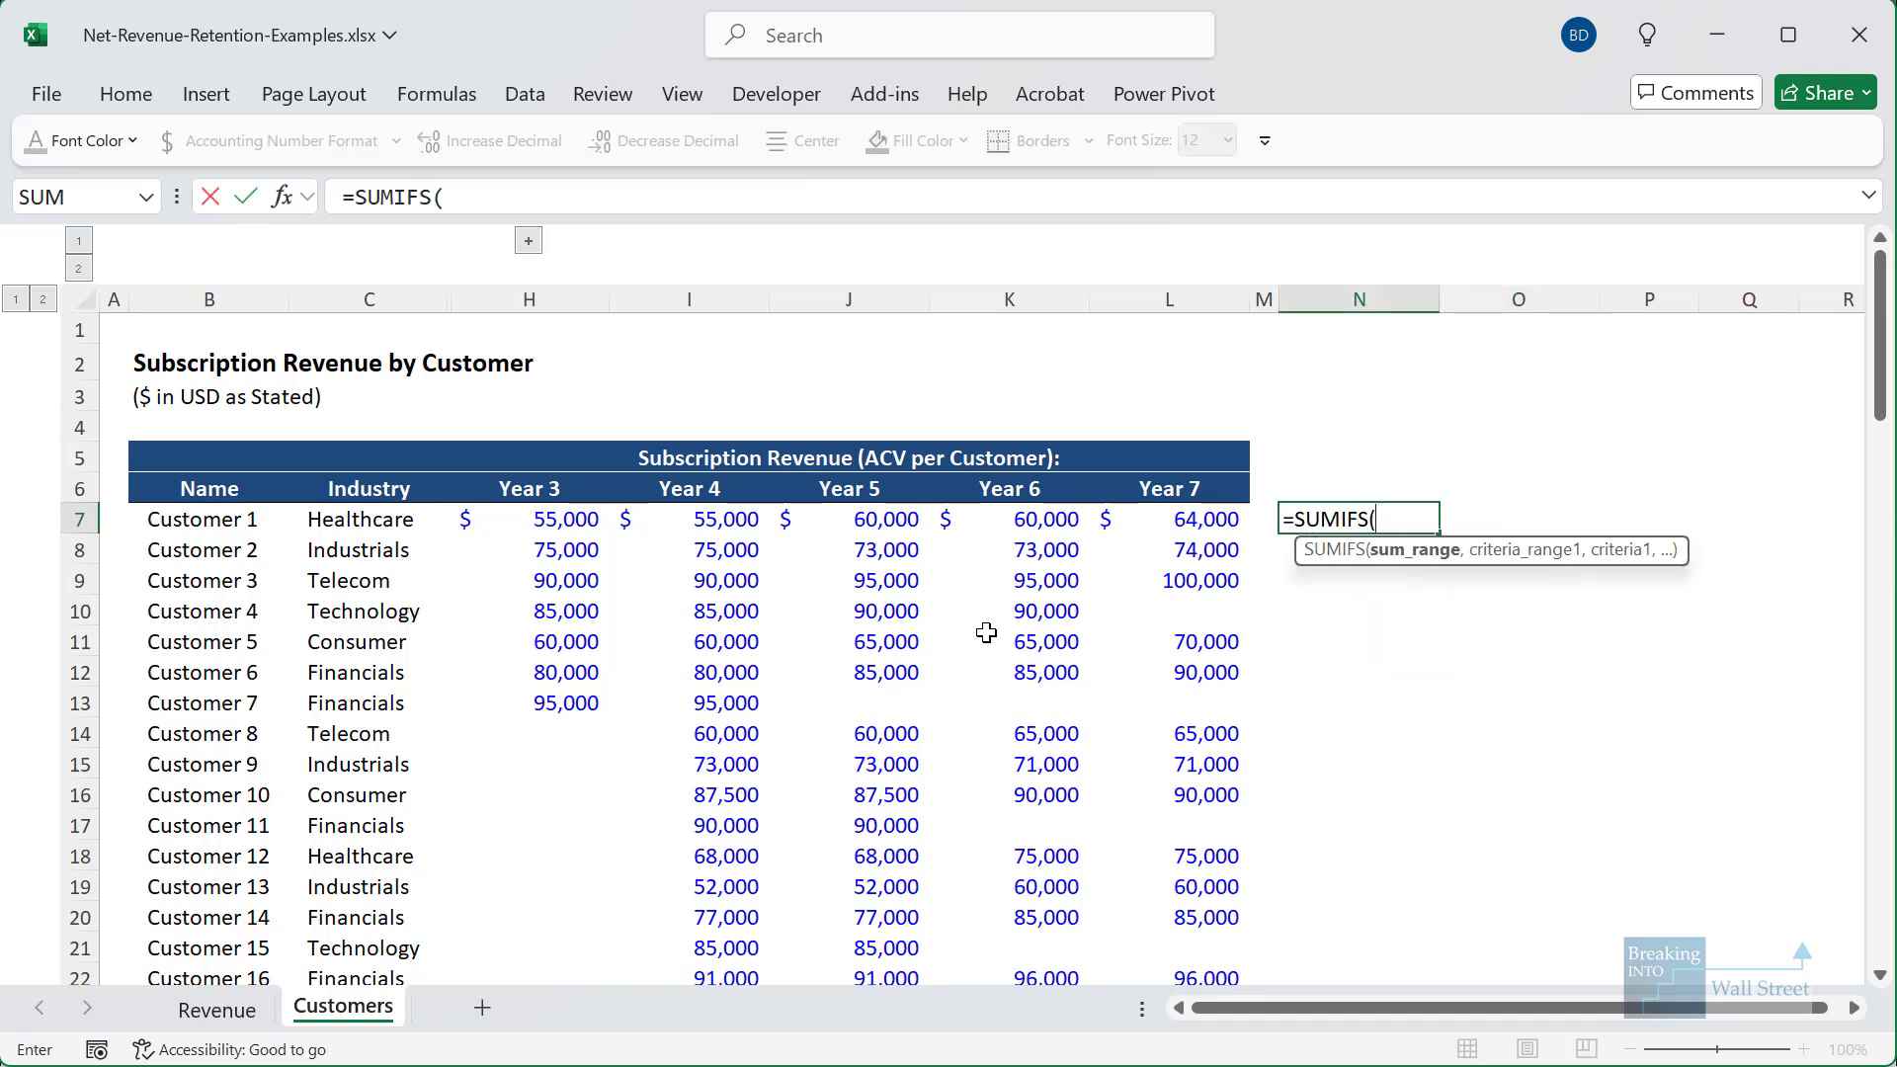
key(Left)
key(Left)
key(shift+Down)
key(shift+Down)
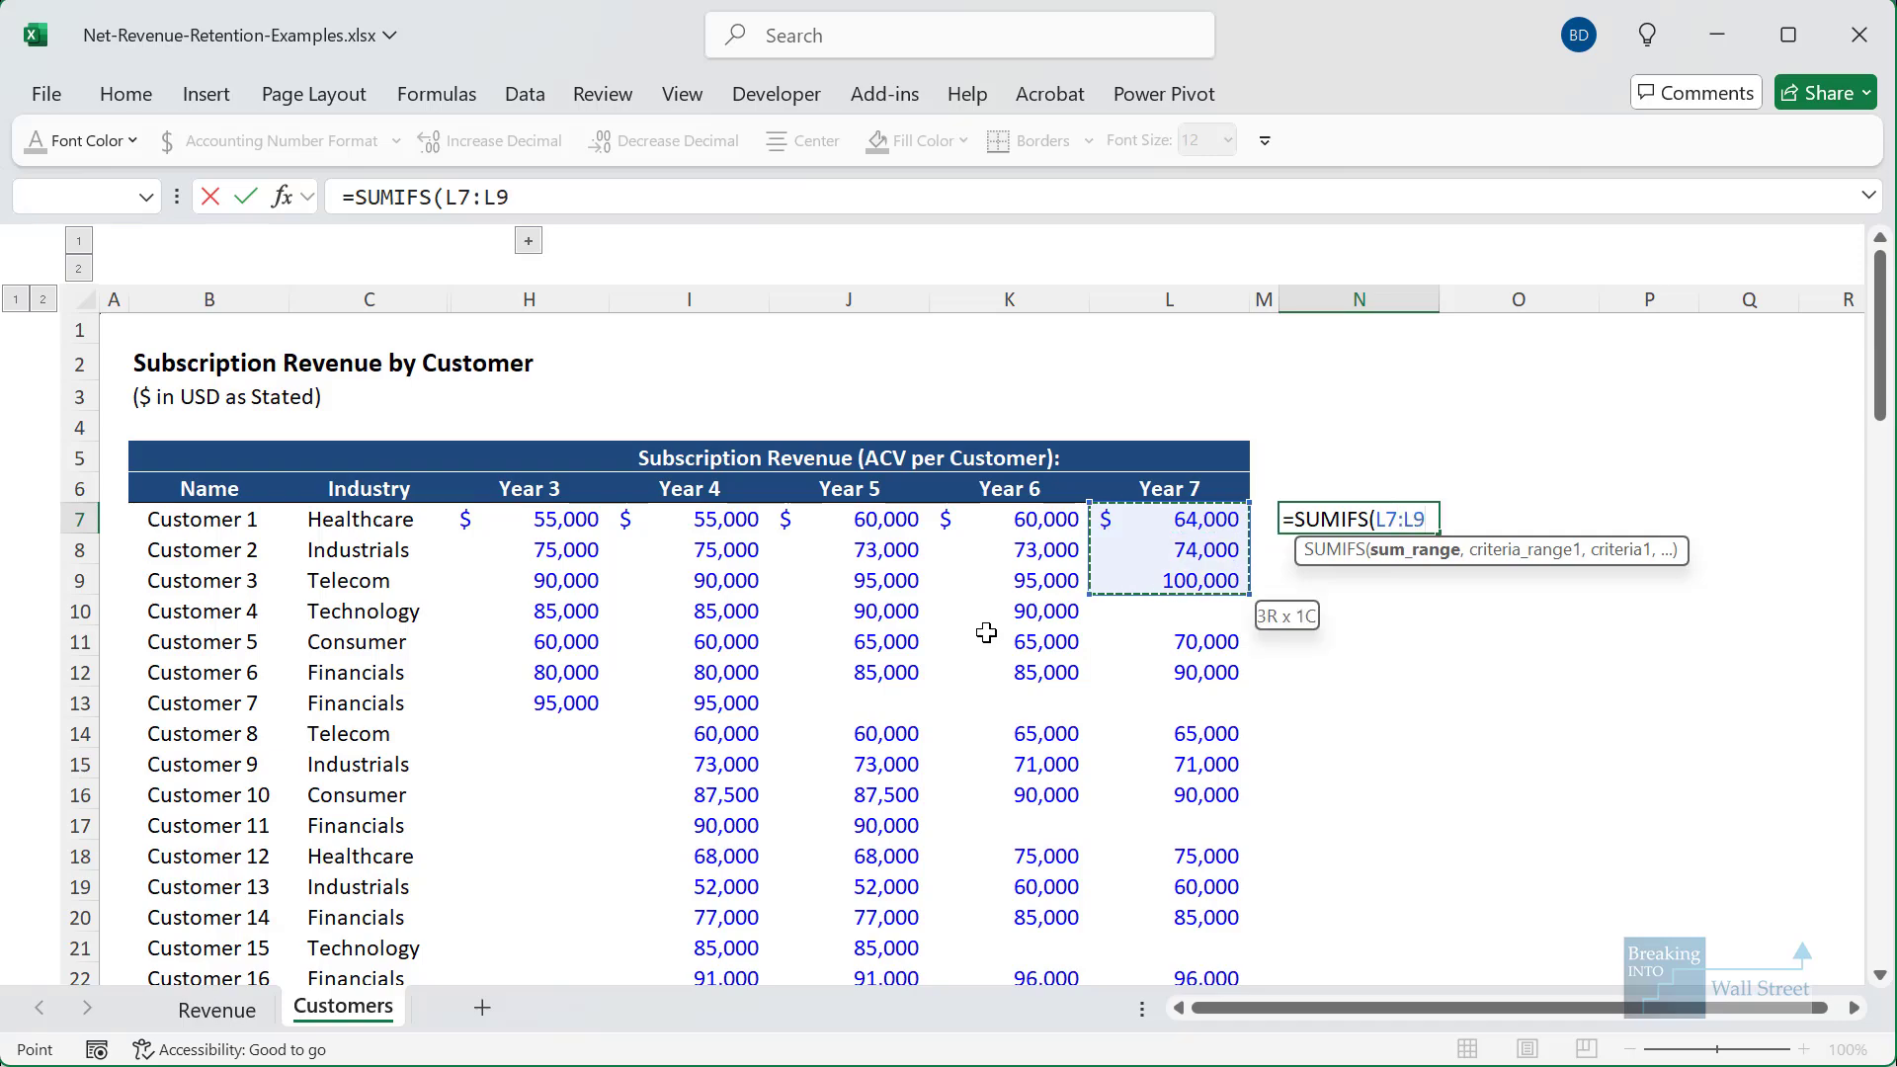
key(ctrl+shift+Down)
key(ctrl+shift+Down)
key(ctrl+shift+Down)
key(ctrl+shift+Down)
key(ctrl+shift+Down)
key(ctrl+shift+Down)
key(ctrl+shift+Down)
key(ctrl+shift+Down)
key(ctrl+shift+Up)
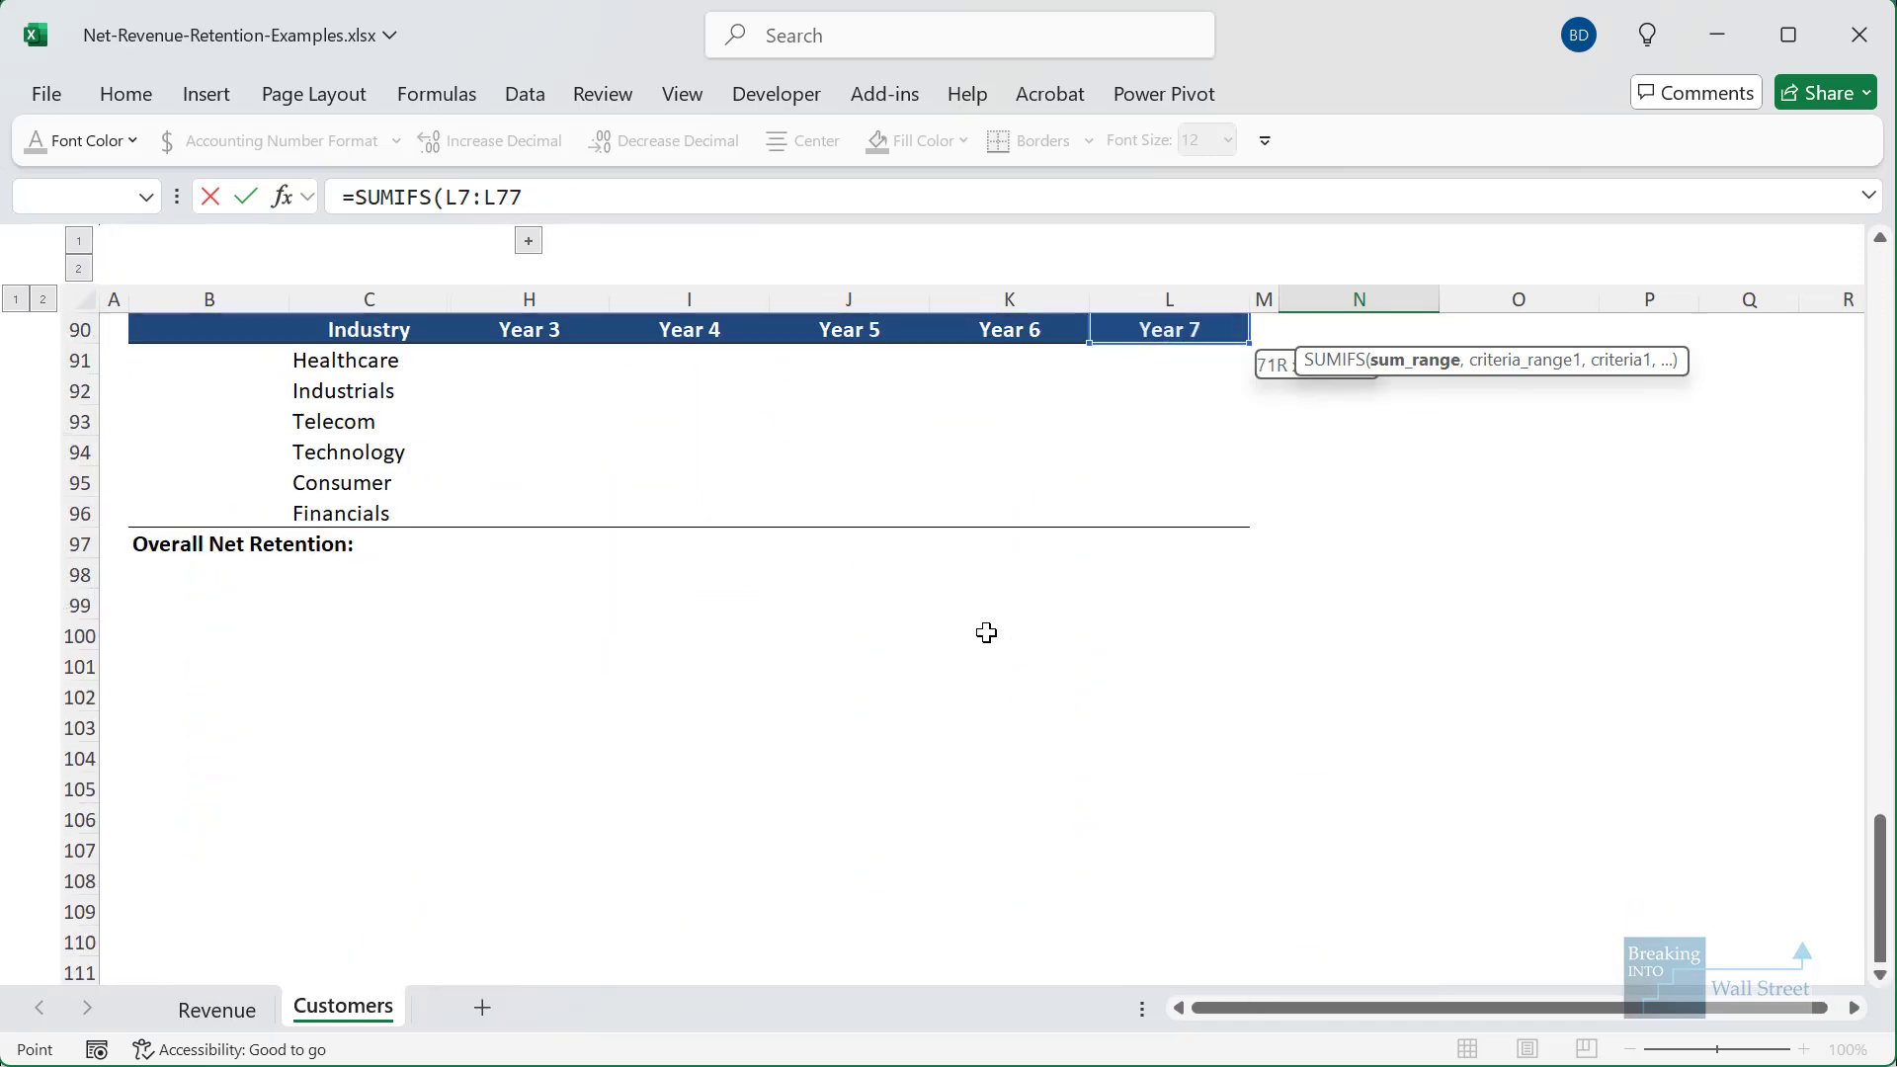
key(shift+Up)
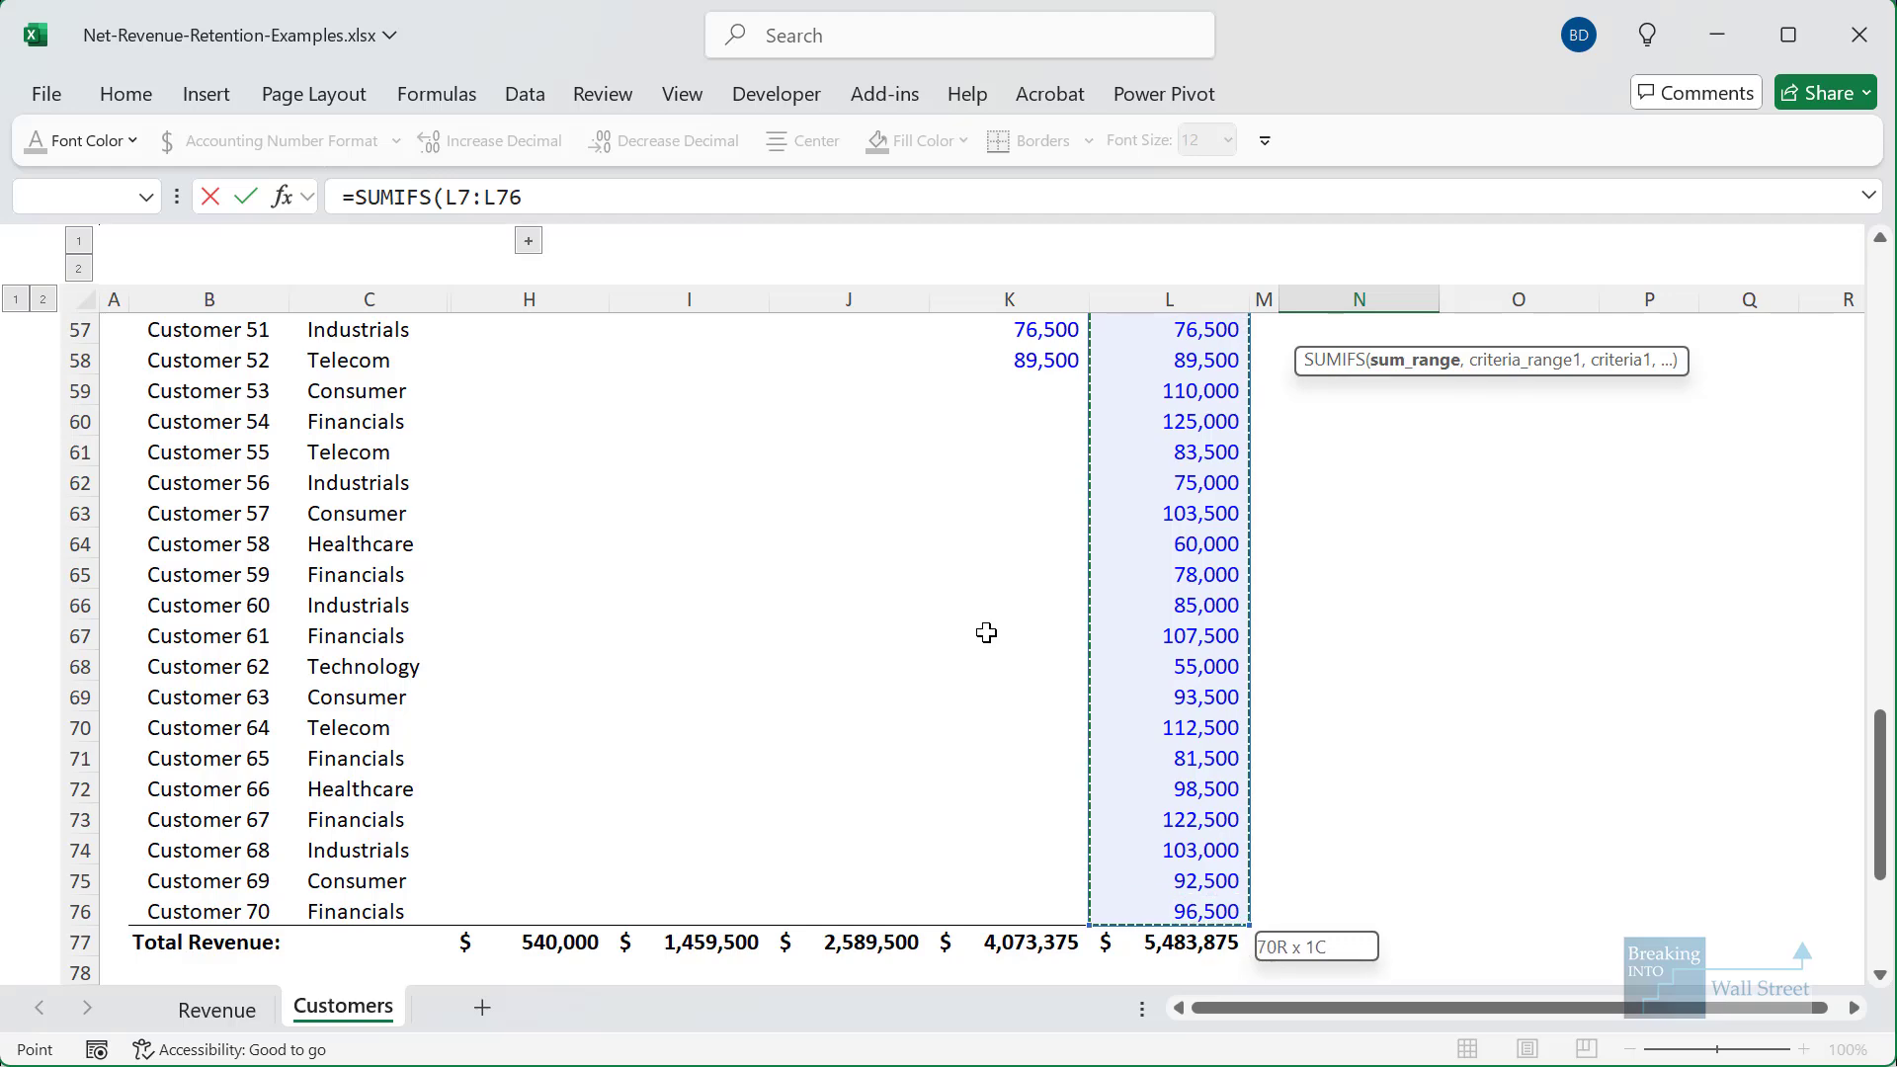
key(F4)
key(F4)
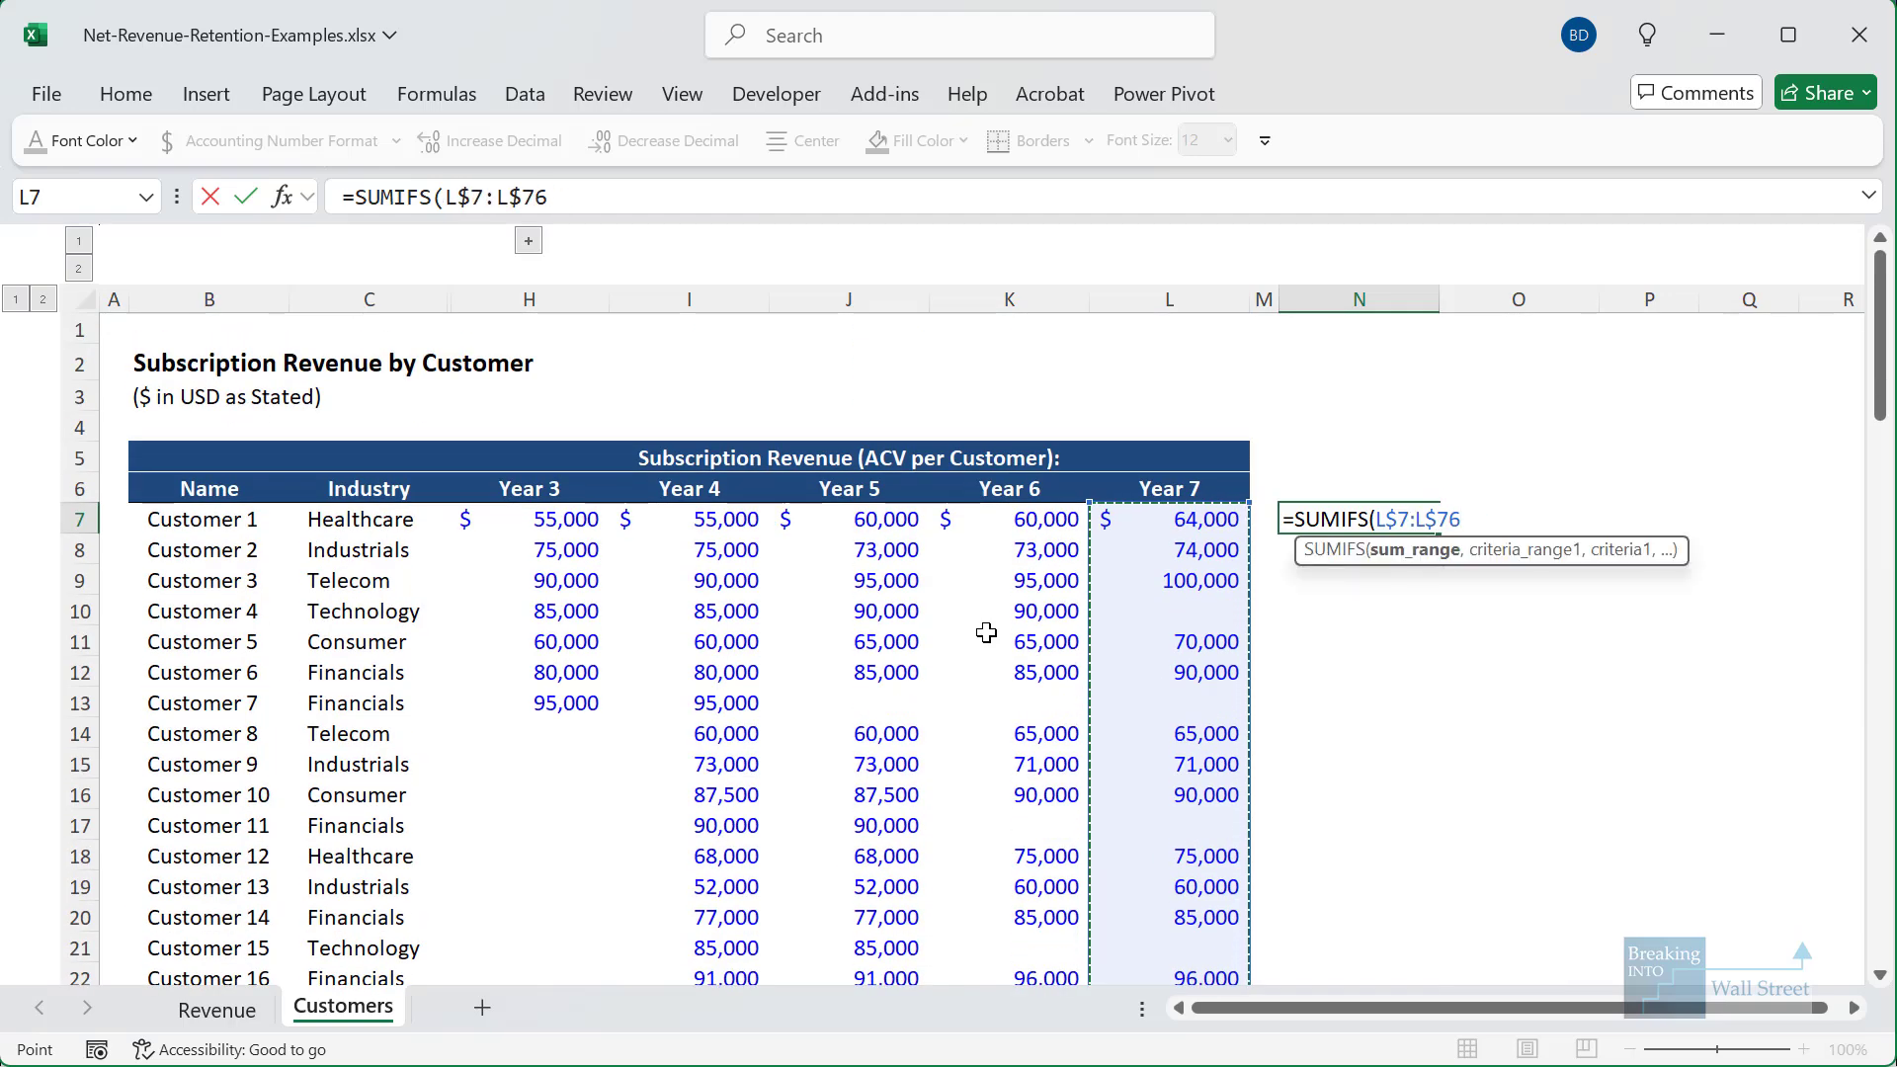
- Add criteria L$7:L$76 ">0" and K$7:K$76 for customers active in Years 6 and 7
text(,)
key(Left)
key(Left)
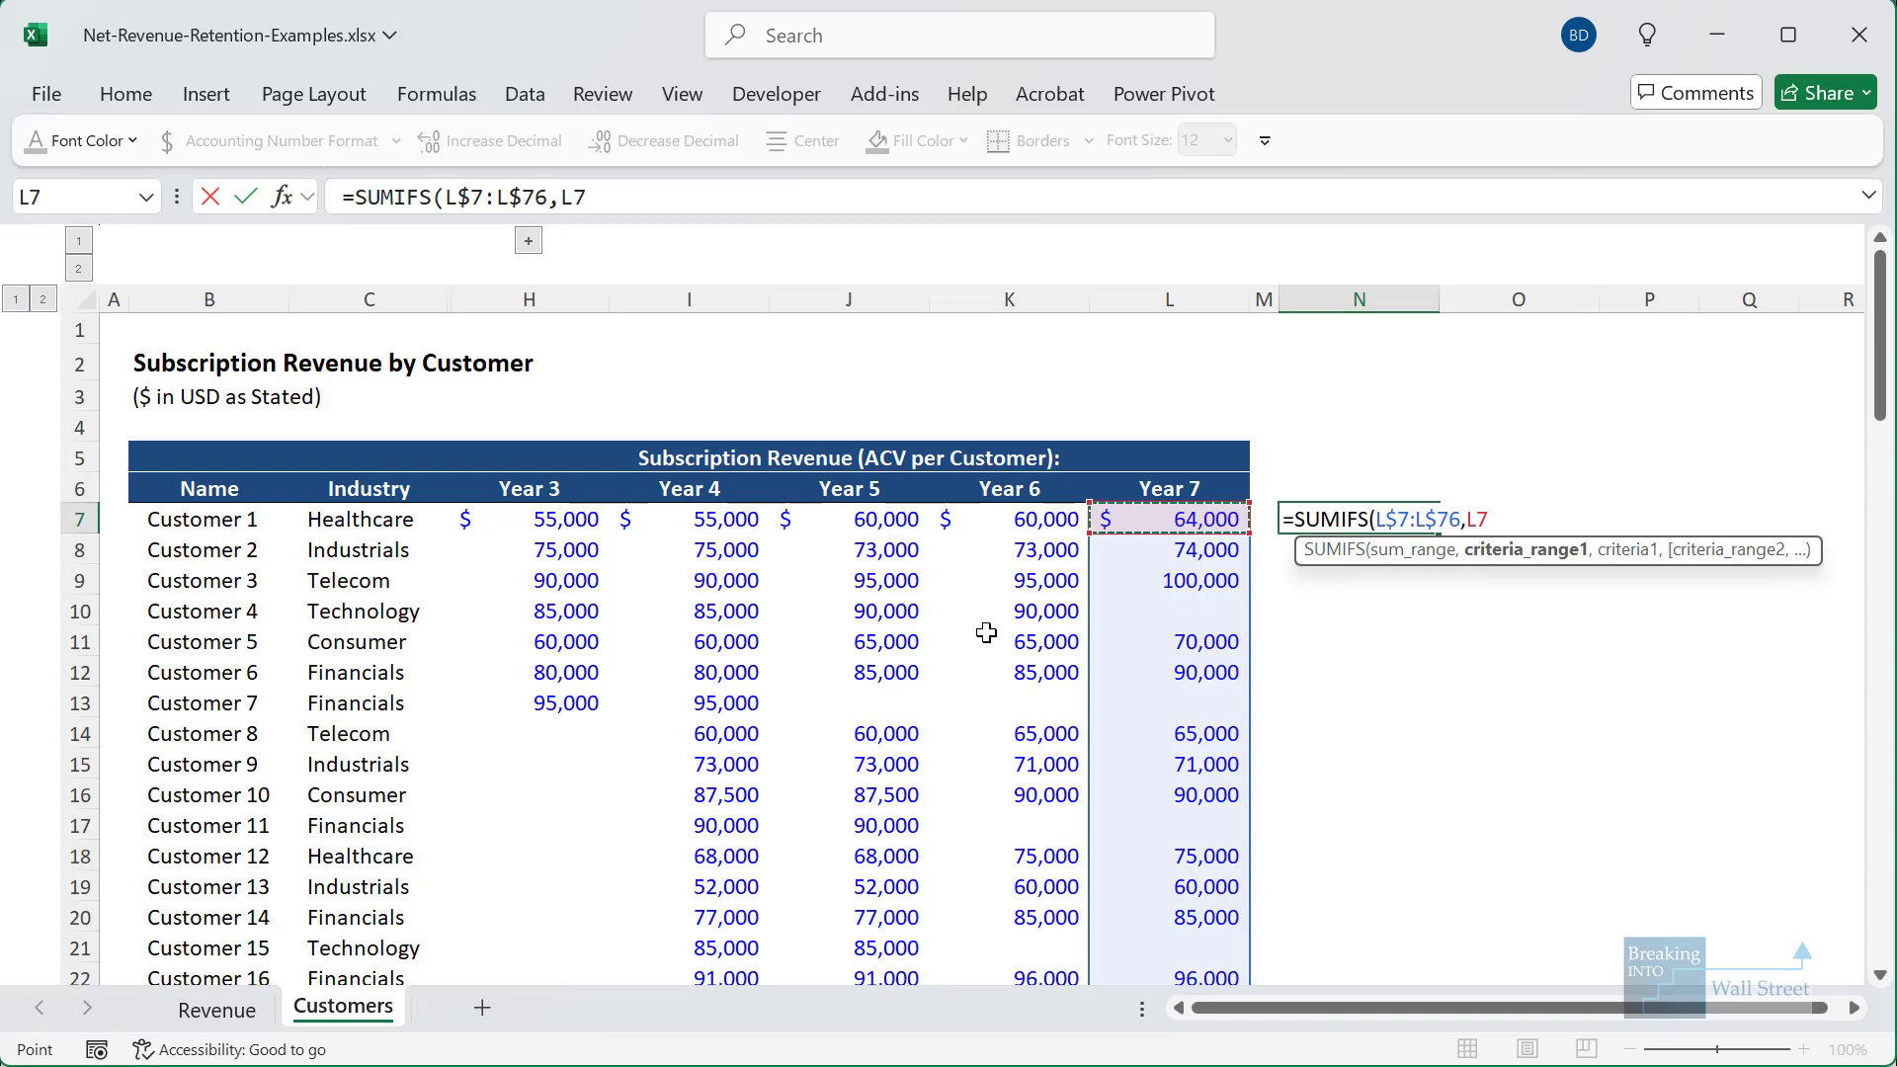
key(shift+Down)
key(shift+Down)
key(shift+Down)
key(shift+Down)
key(shift+Down)
key(shift+Down)
key(shift+Down)
key(shift+Down)
key(shift+Down)
key(shift+Down)
key(shift+Down)
key(shift+Down)
key(shift+Down)
key(shift+Down)
key(shift+Down)
key(shift+Down)
key(shift+Down)
key(shift+Down)
key(shift+Down)
key(shift+Down)
key(ctrl+shift+Down)
key(ctrl+shift+Up)
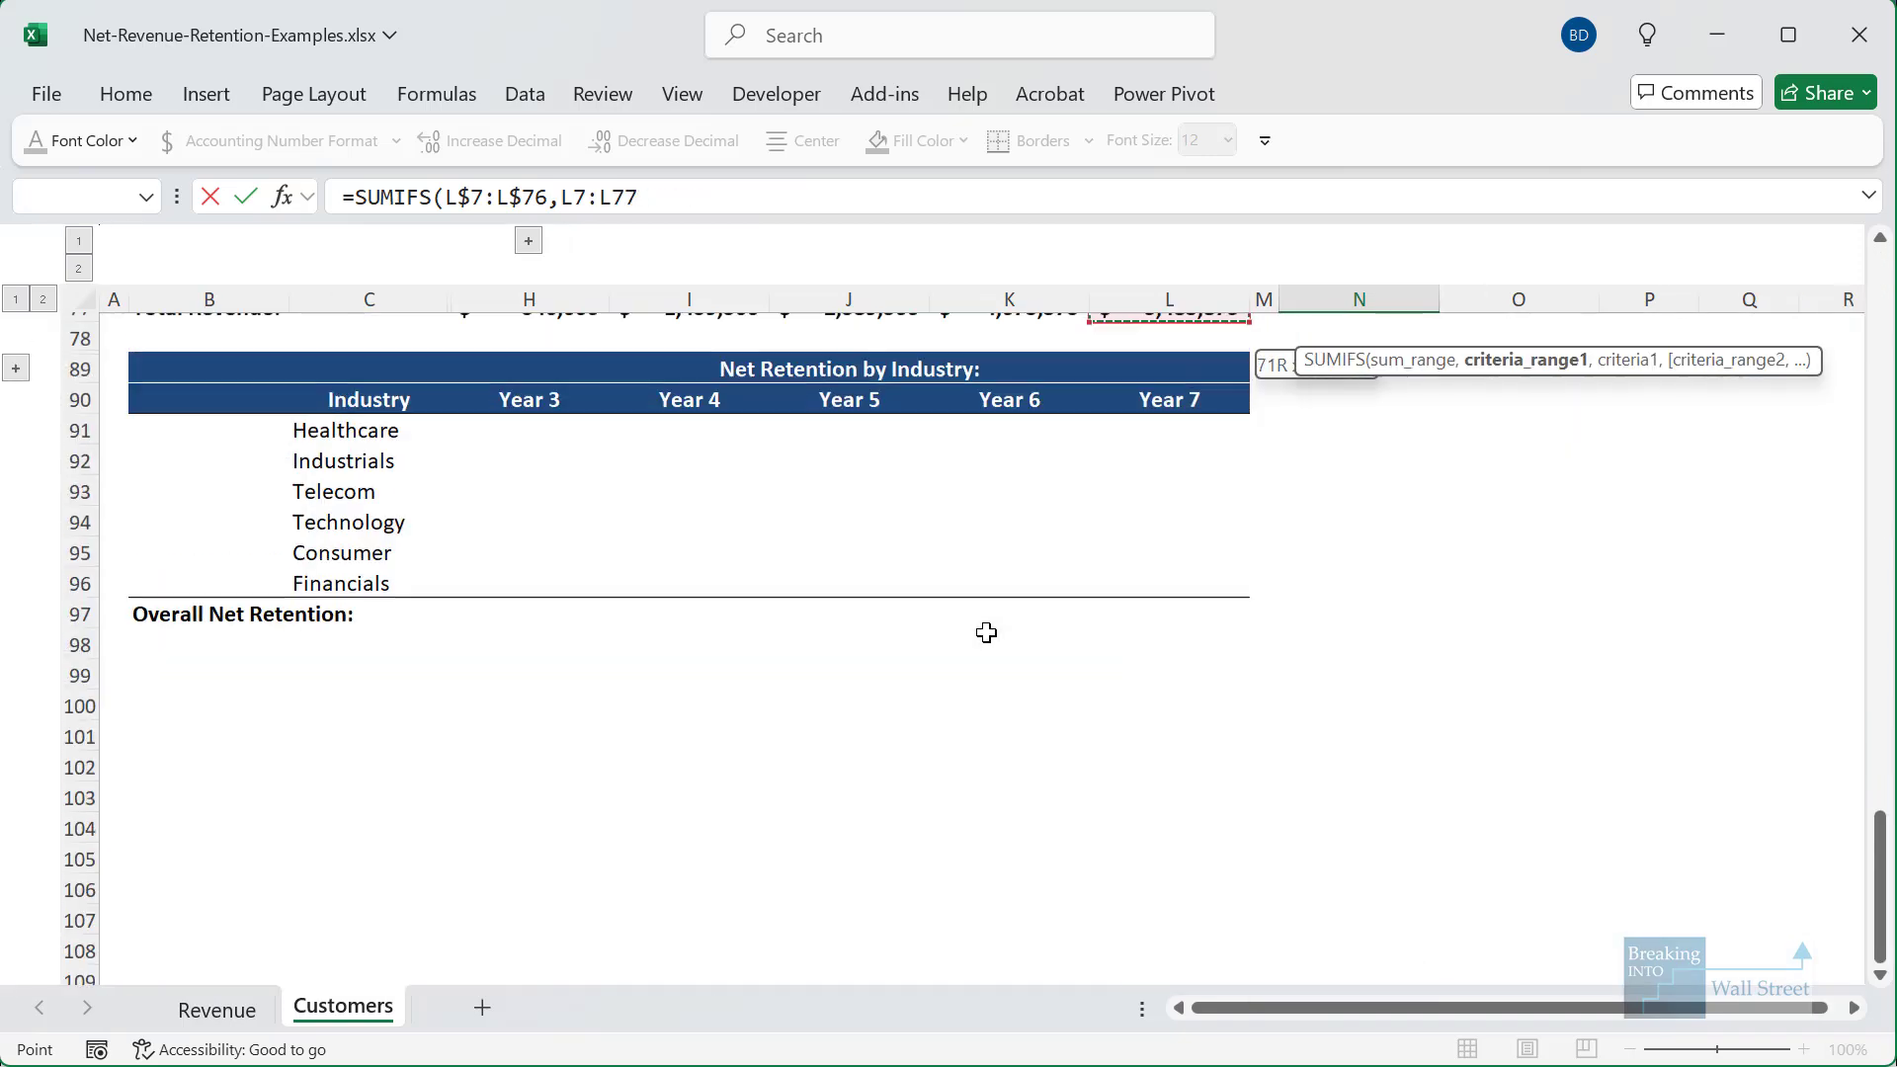
key(shift+Up)
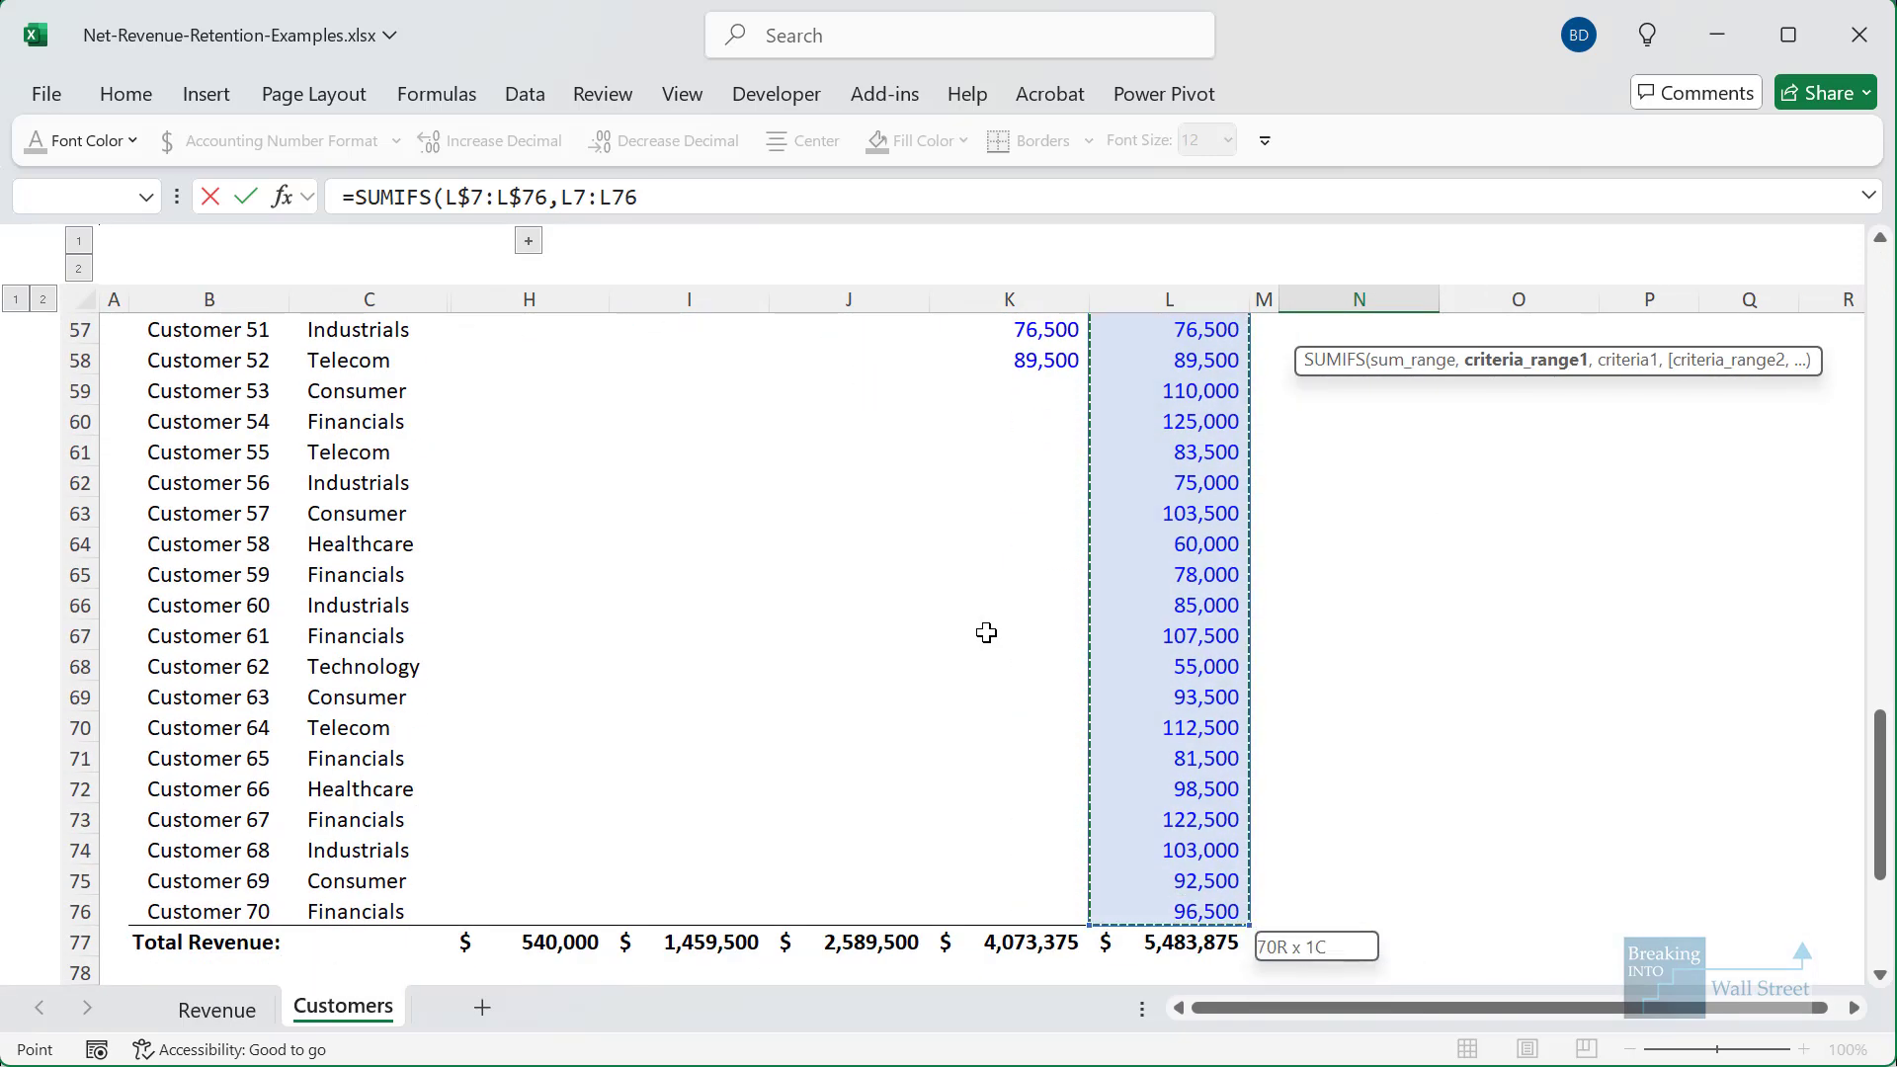
key(F4)
key(F4)
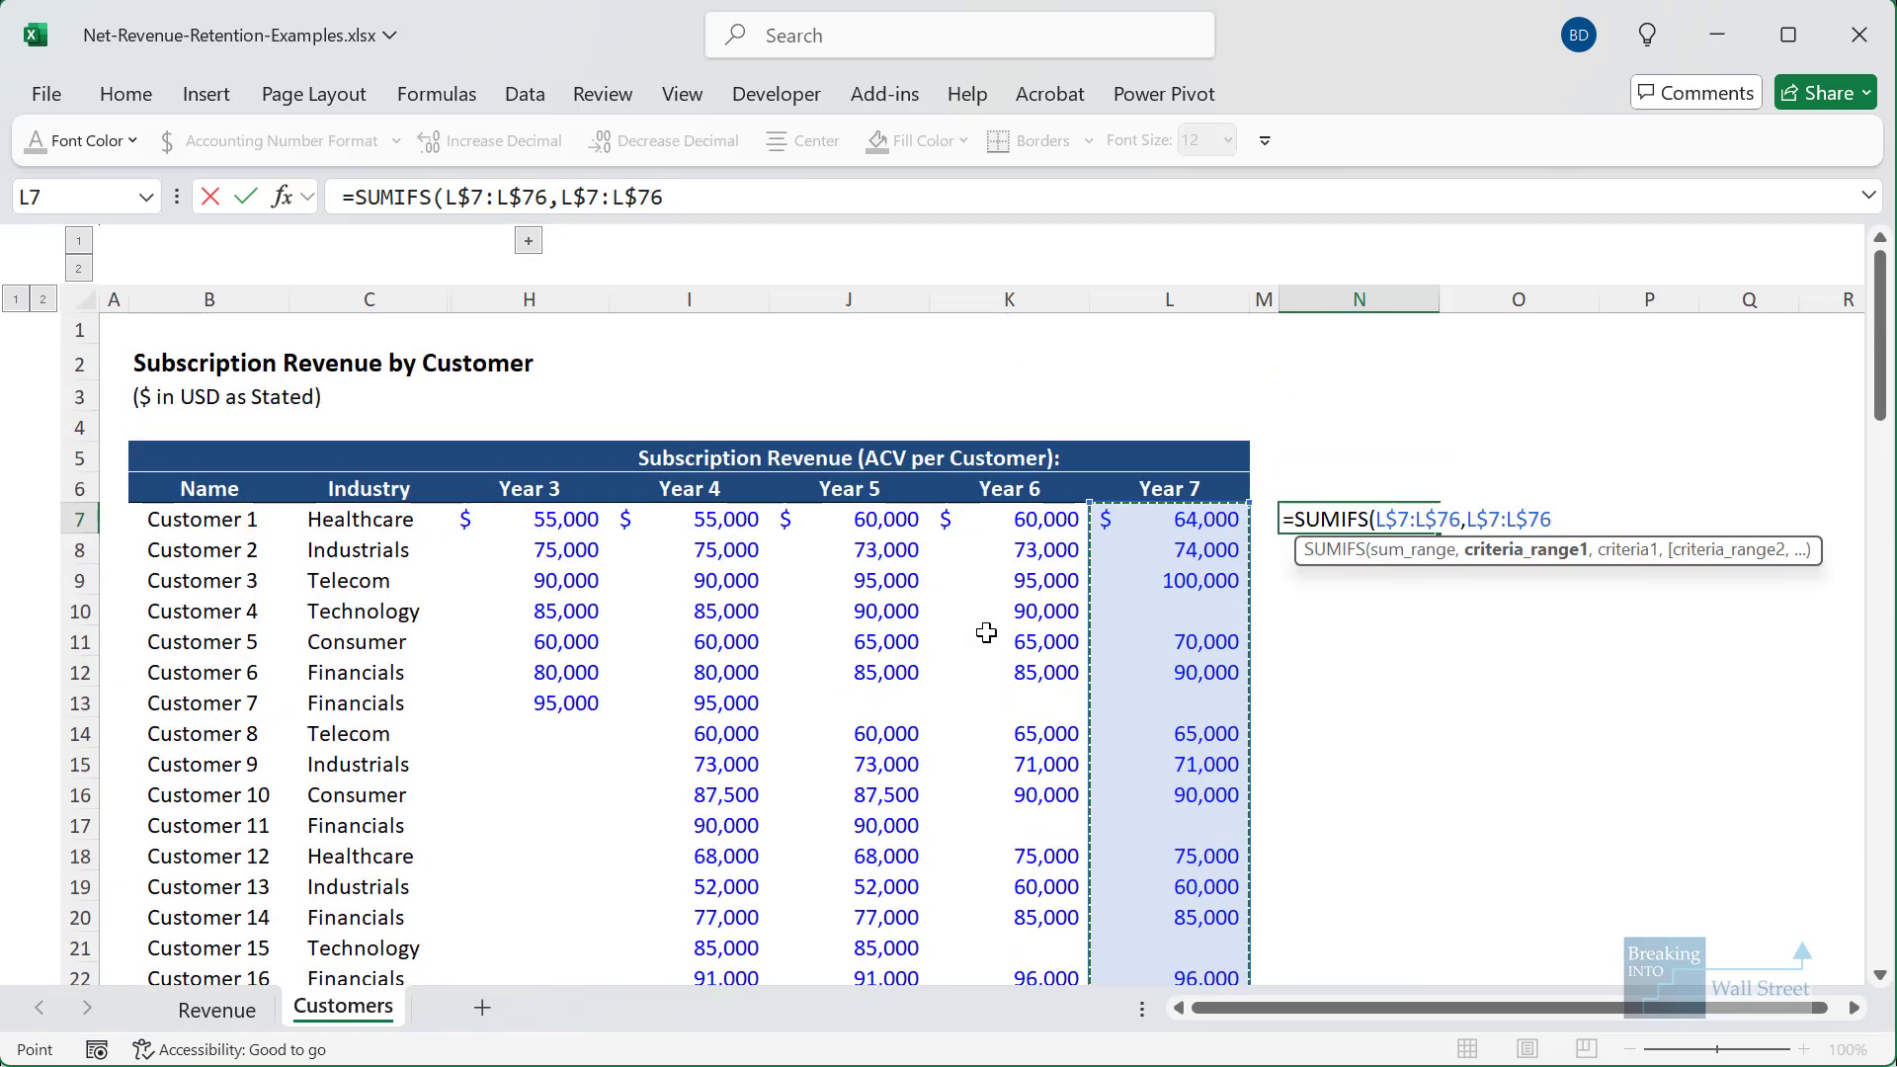
text(,">0)
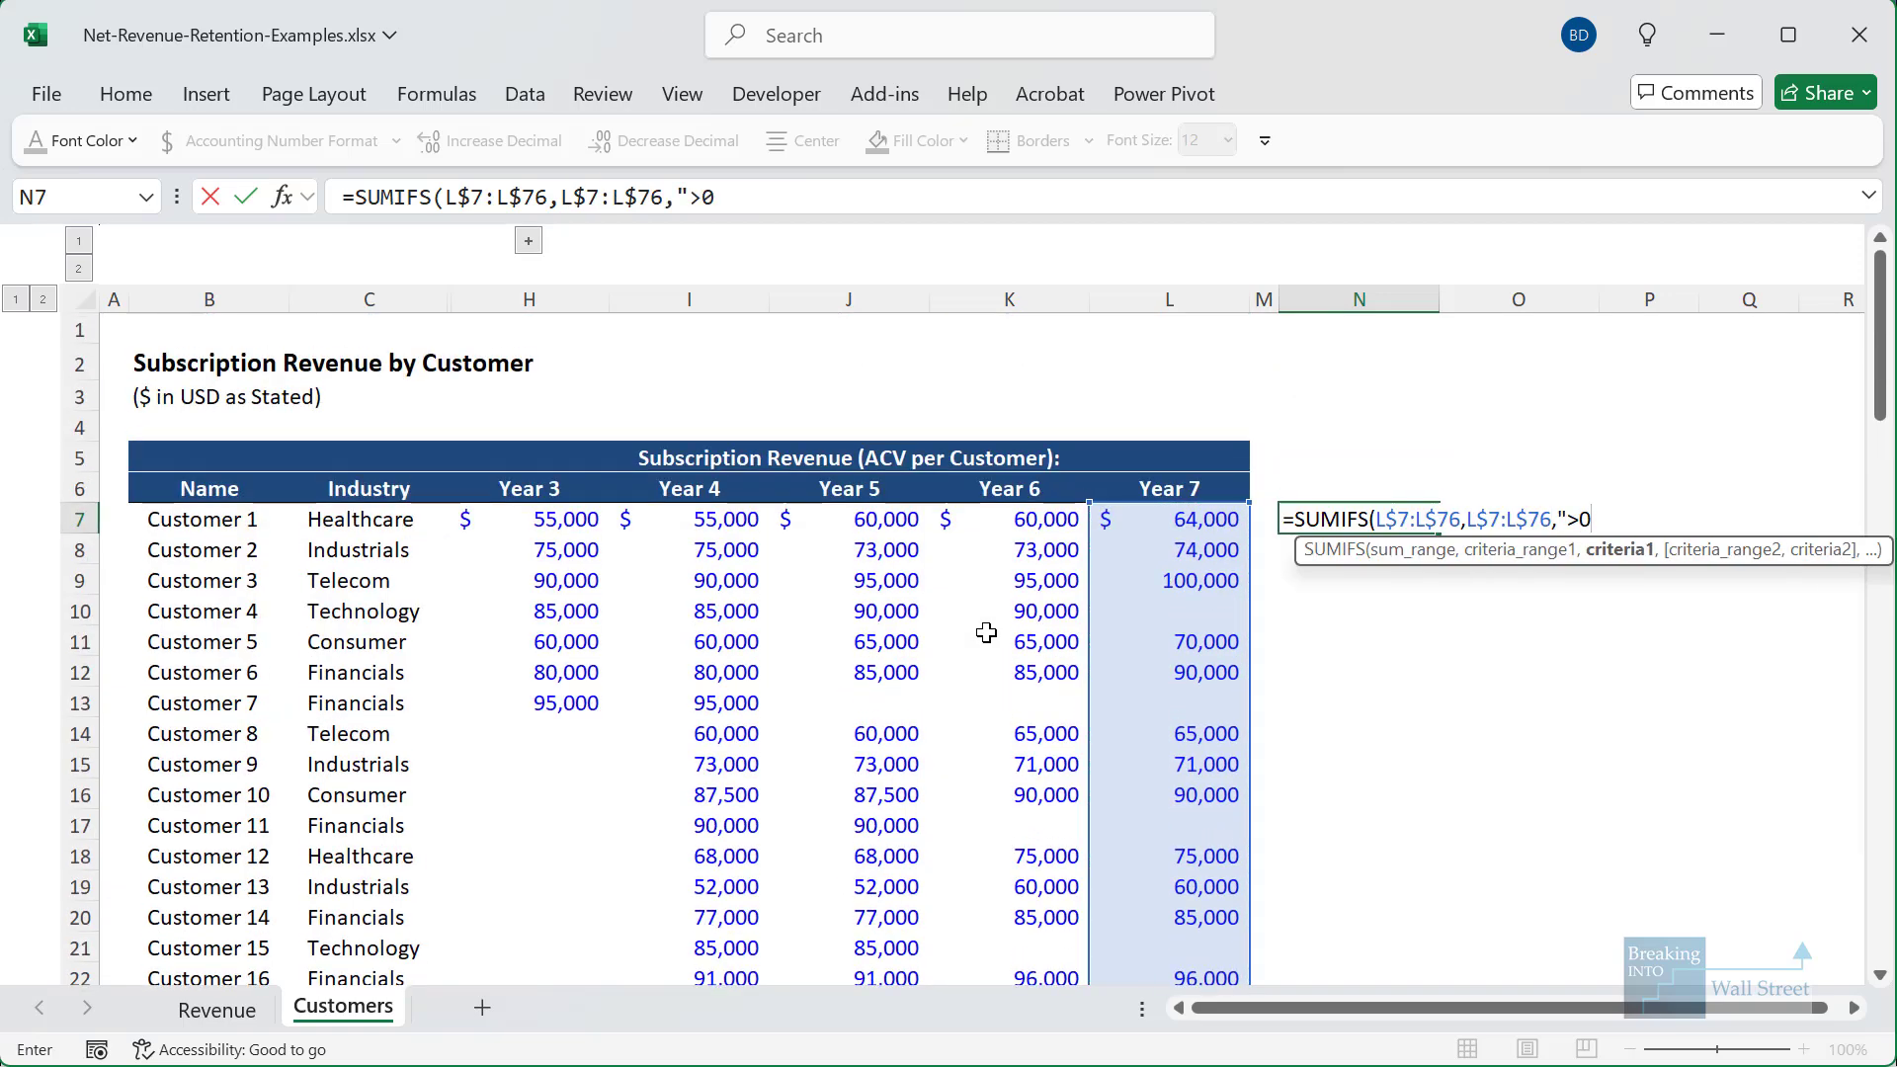
text(",)
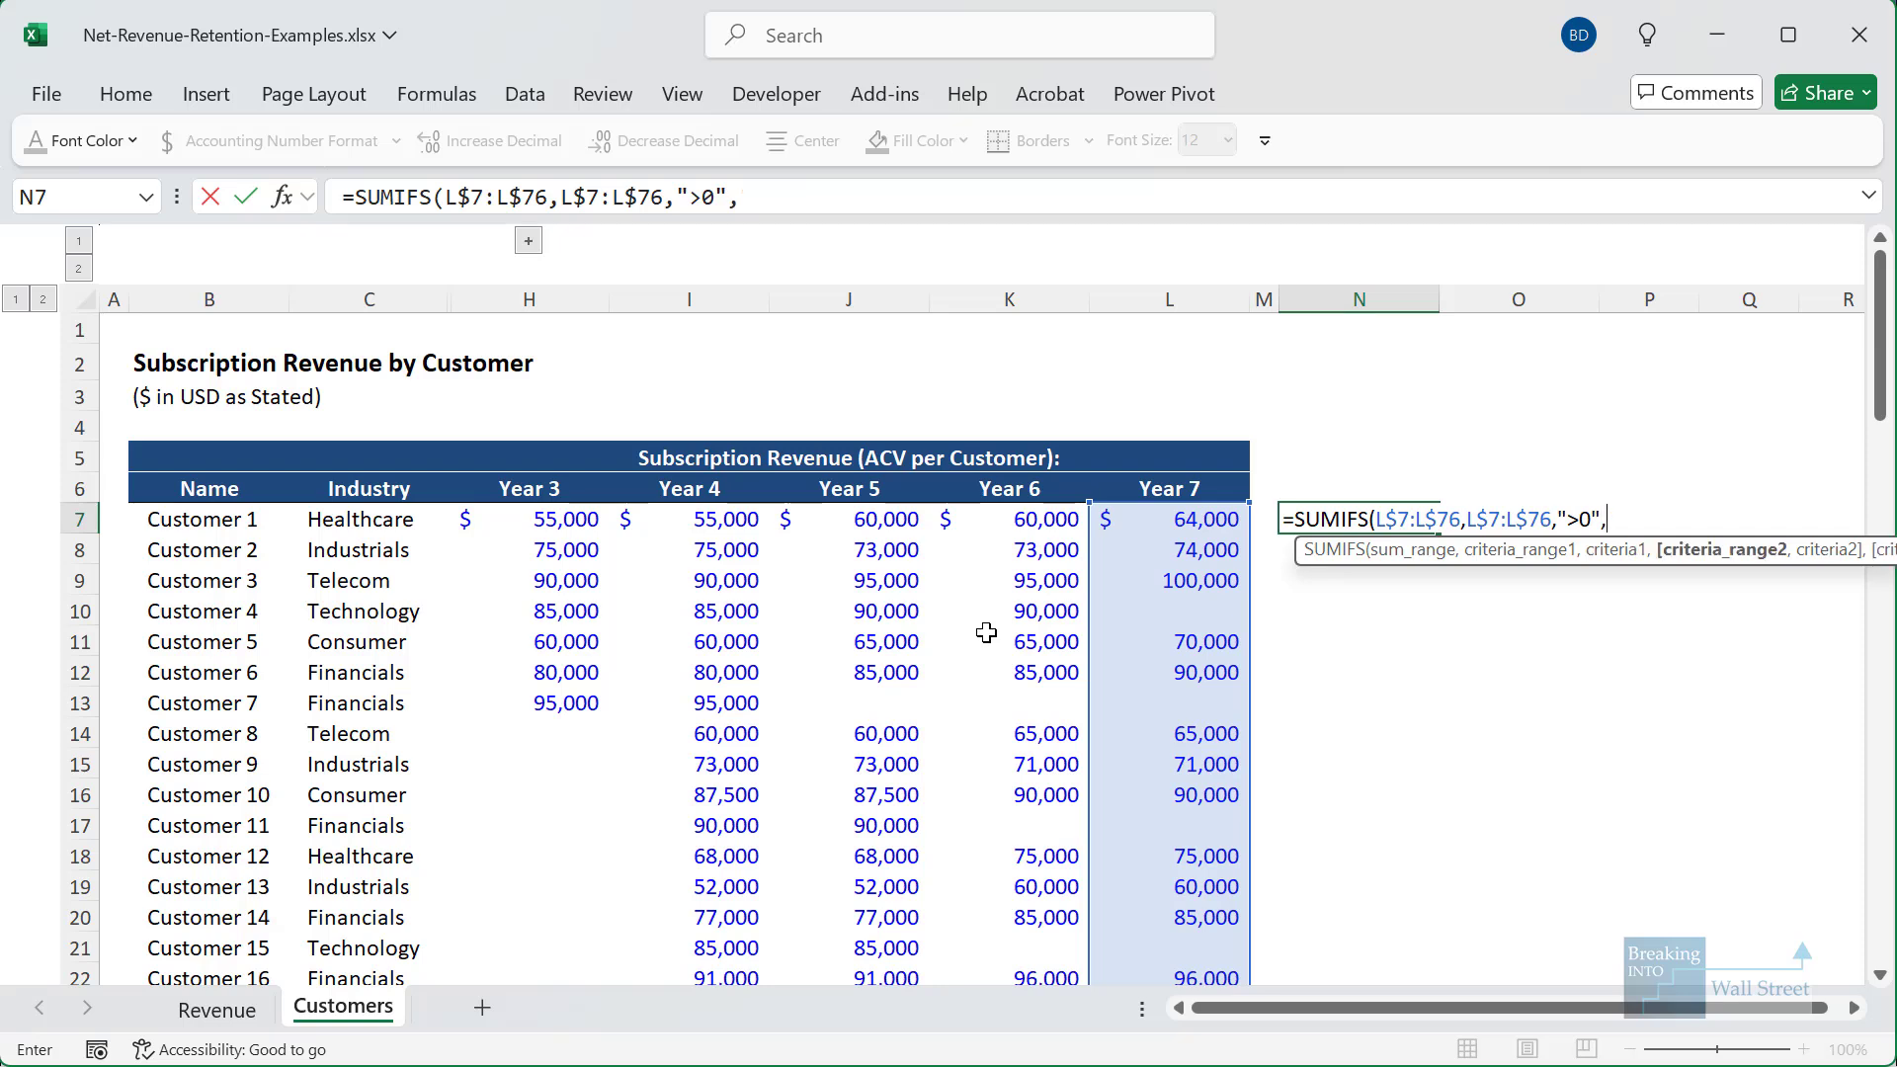
drag(1047, 521, 1022, 917)
key(F4)
key(F4)
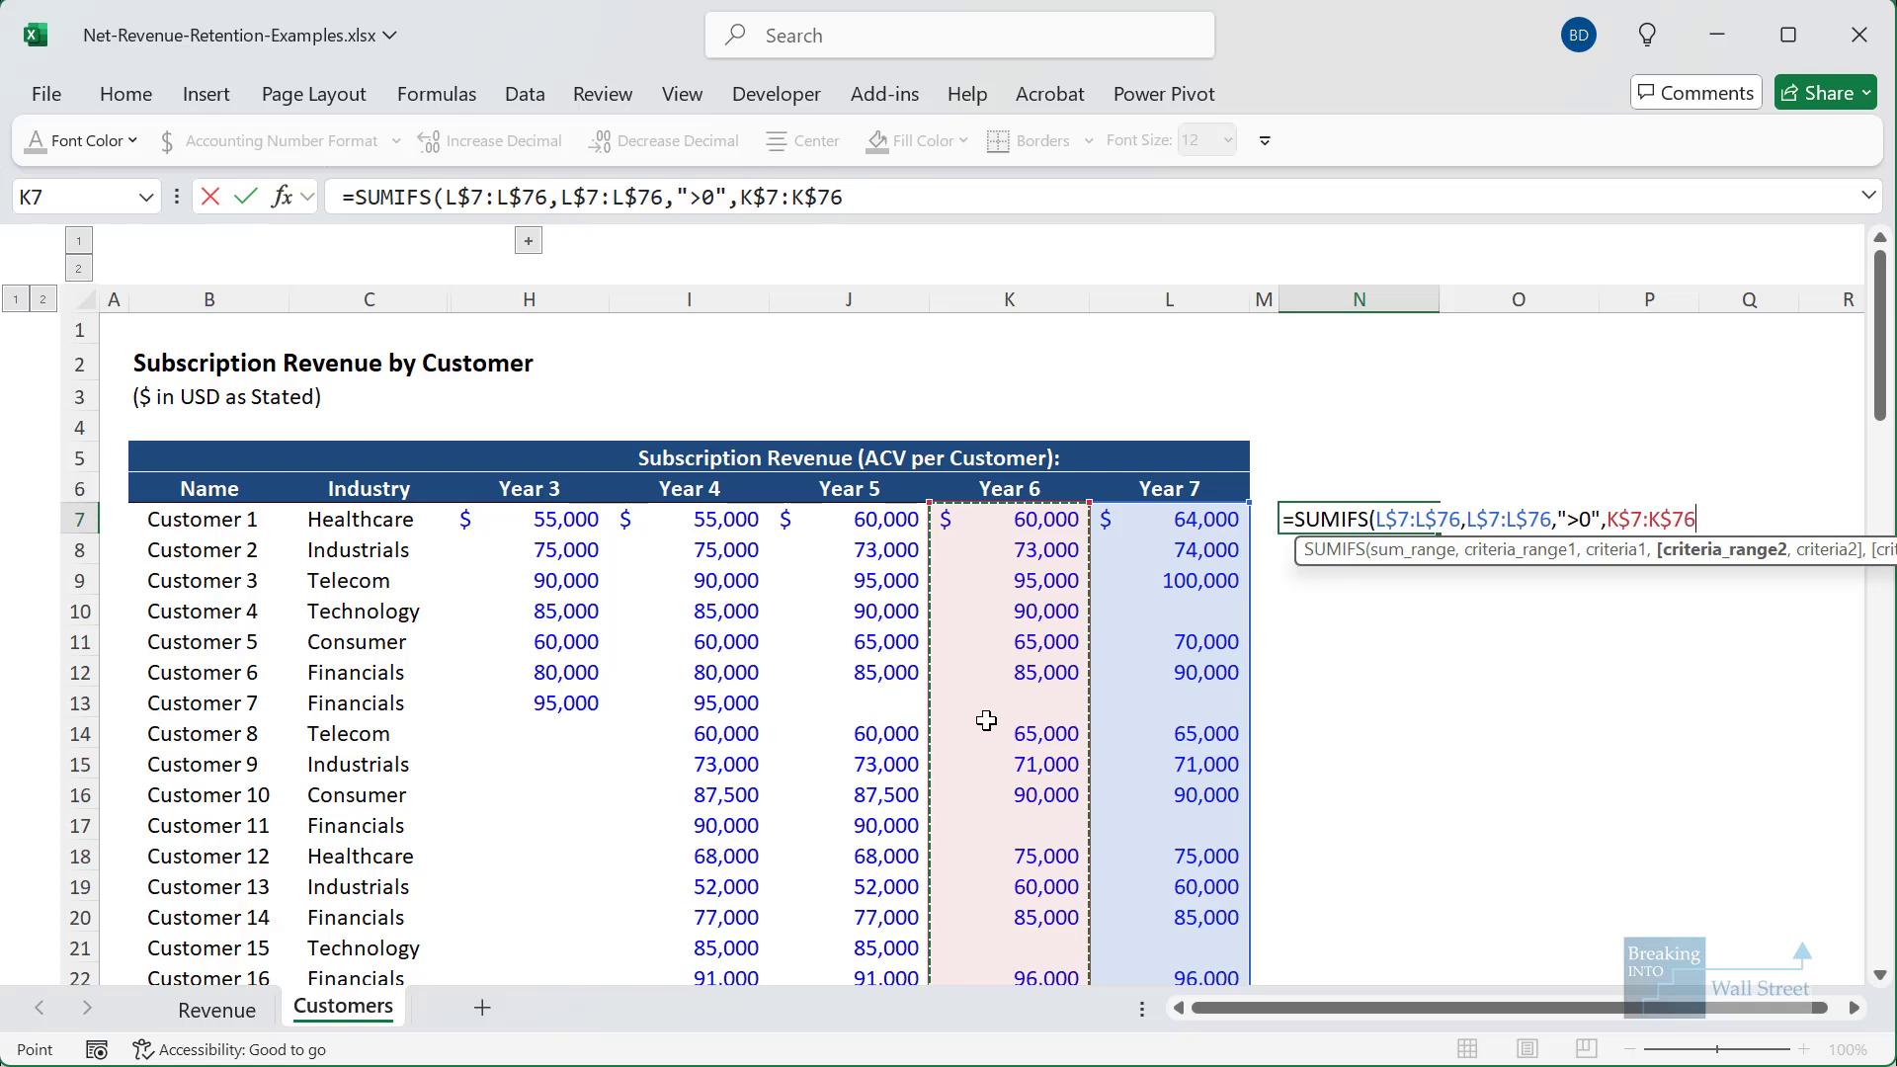
- Add ">0" and the industry criterion $C$7:$C$76 = $C91, then begin dividing by another SUMIFS
text(,">0)
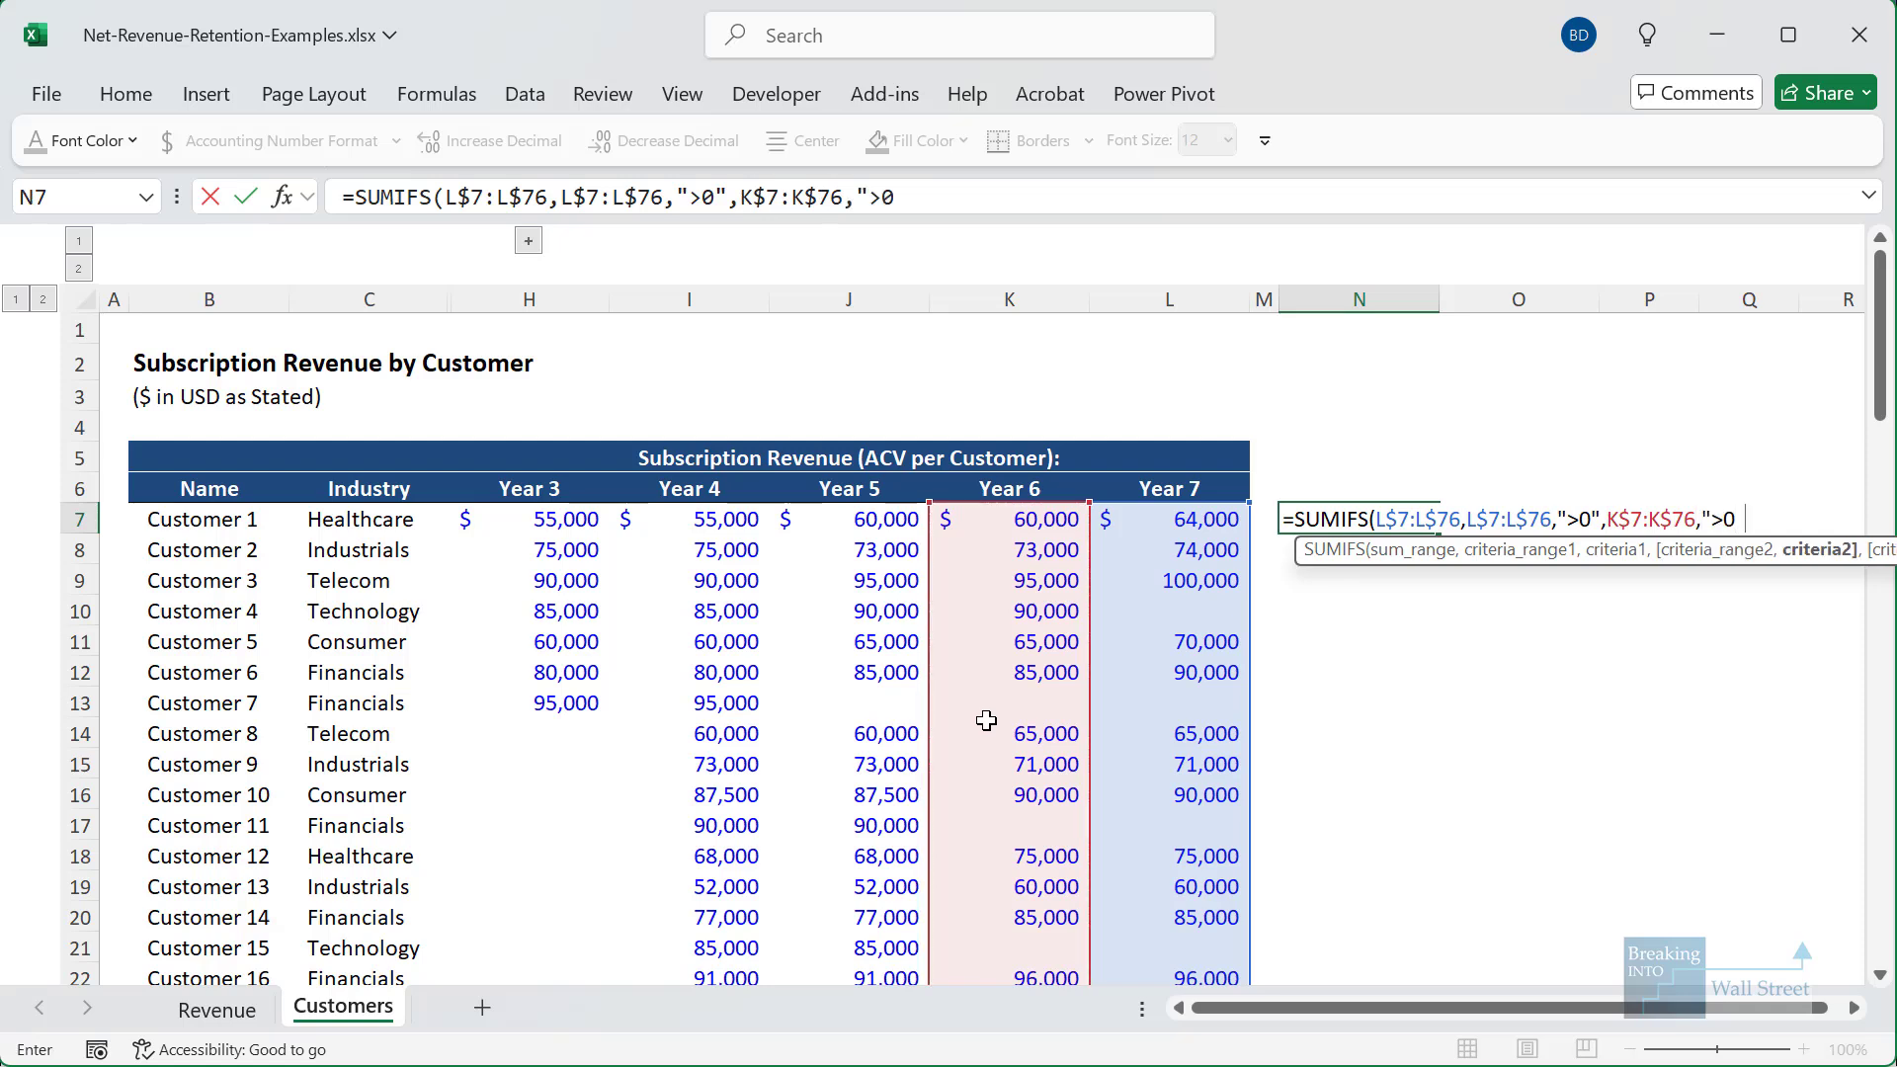
text(",)
click(401, 519)
key(ctrl+shift+Down)
key(F4)
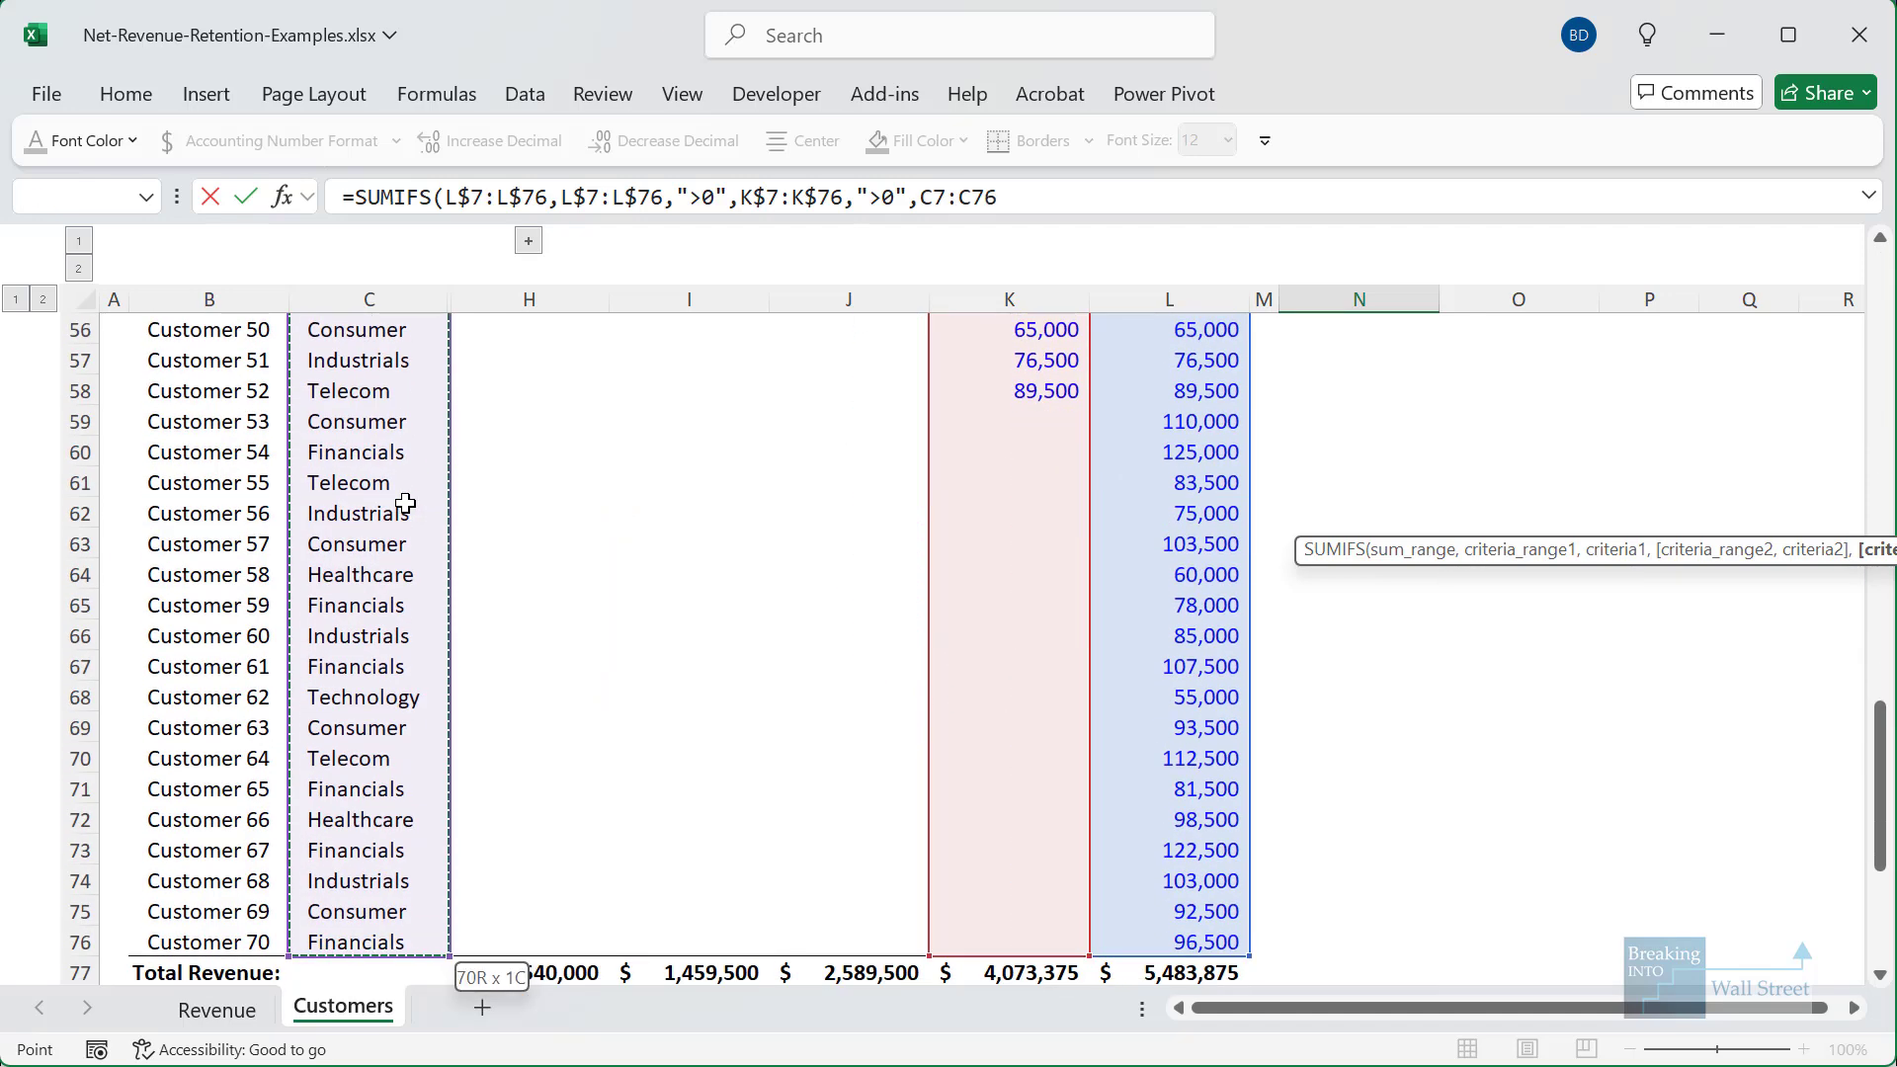
scroll(405, 504, up, 17)
scroll(405, 504, up, 2)
text(,)
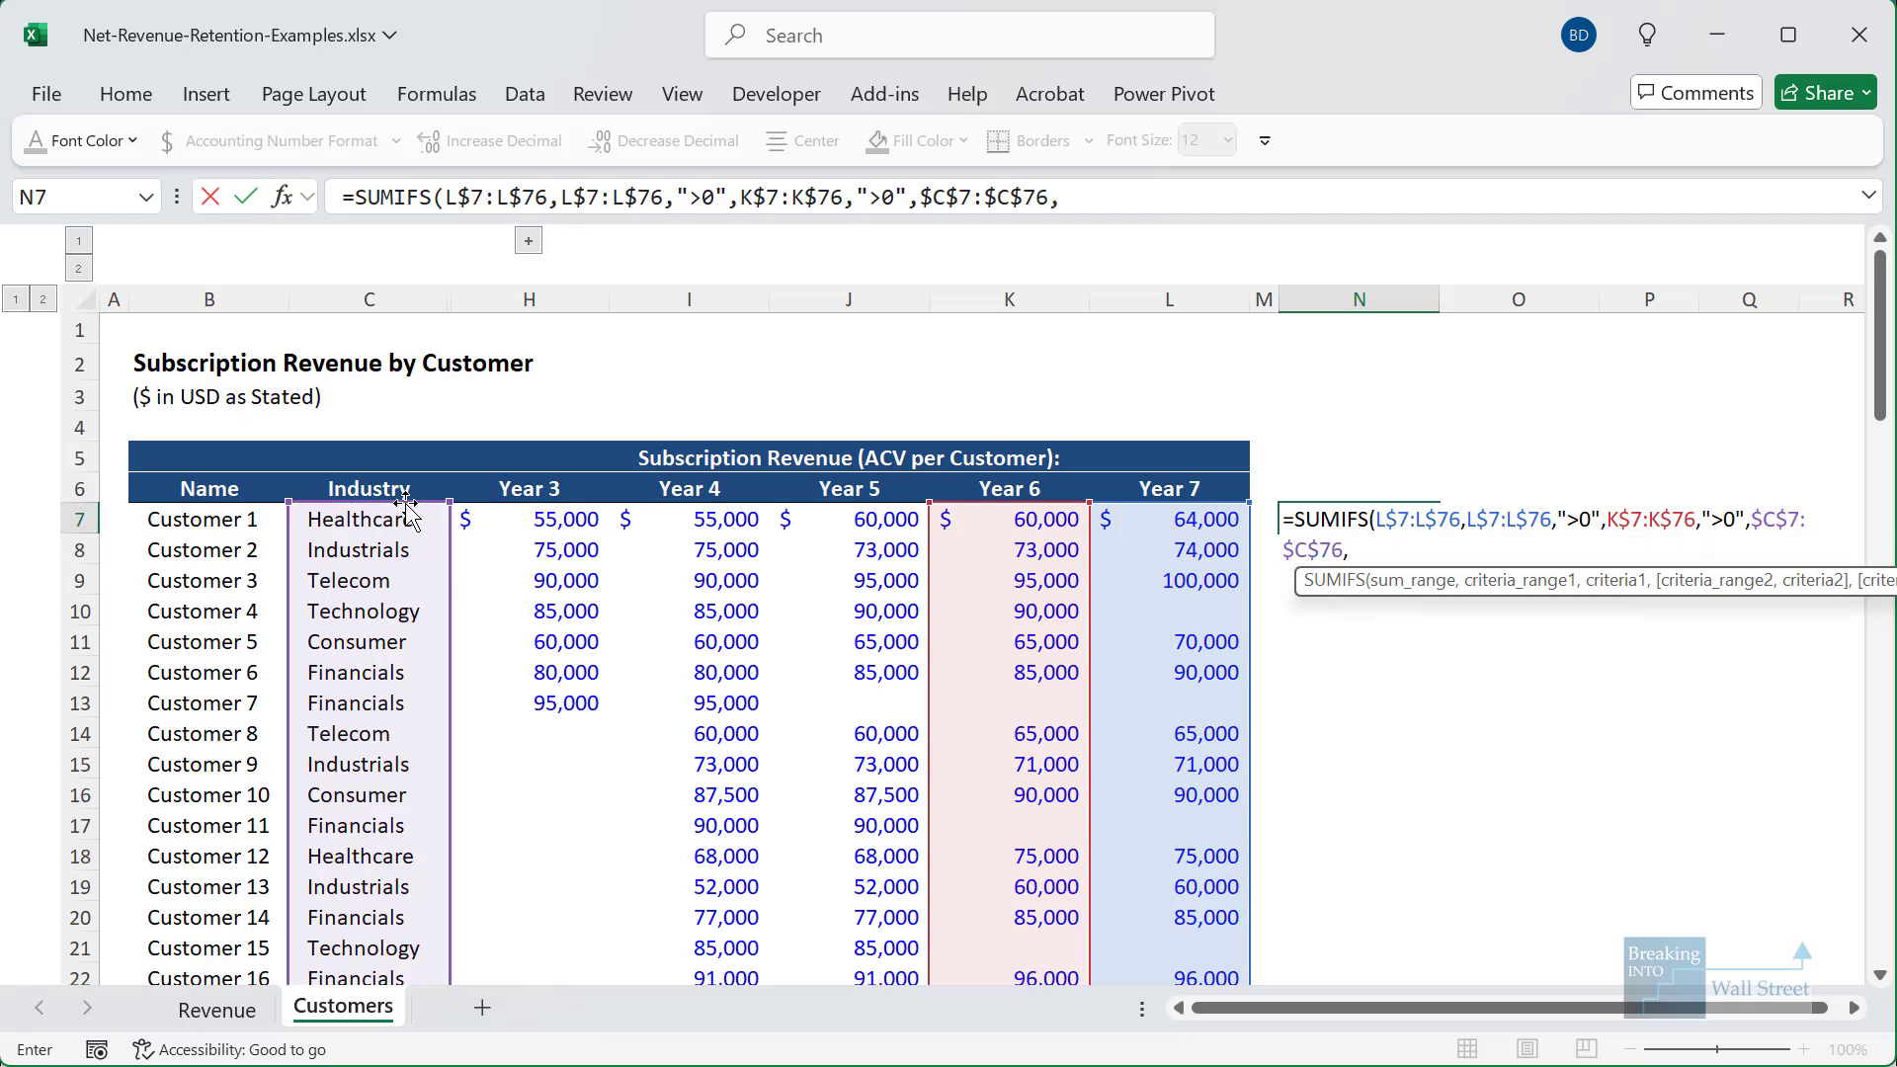
scroll(405, 504, down, 20)
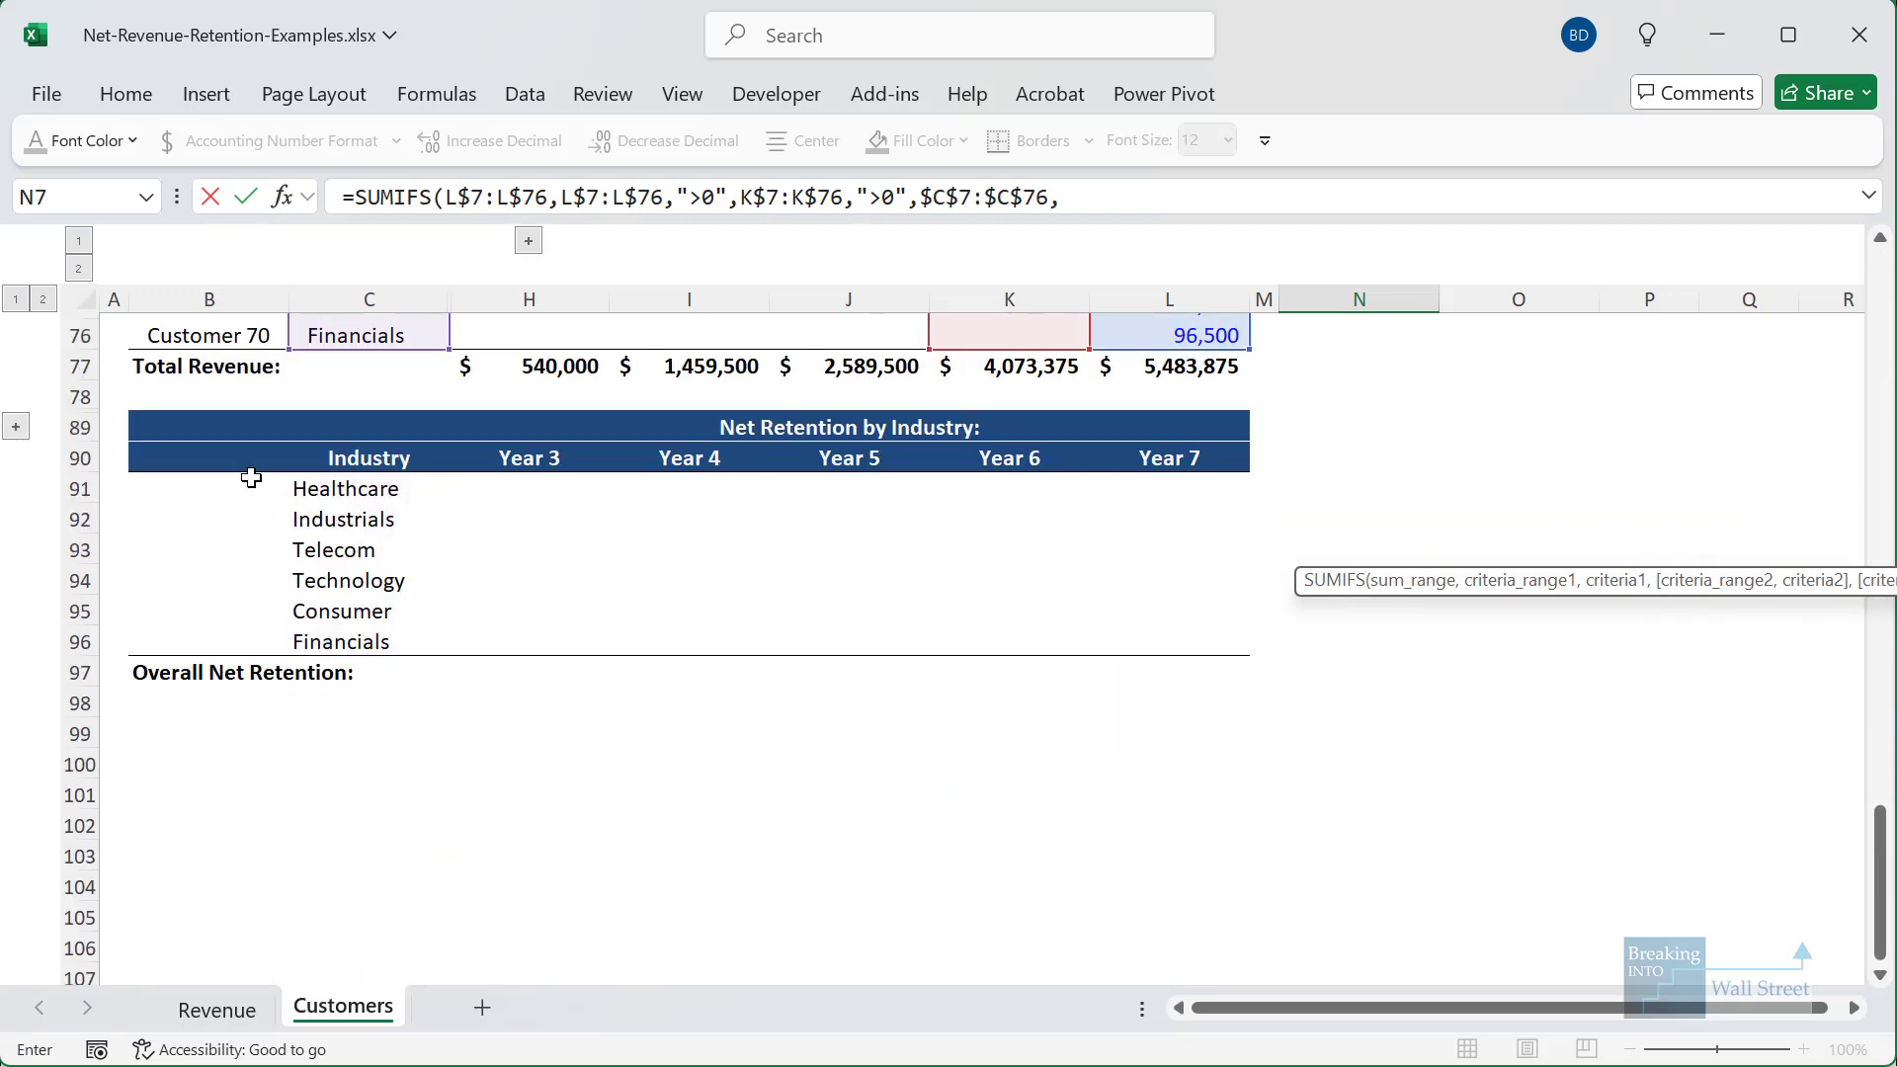
click(372, 487)
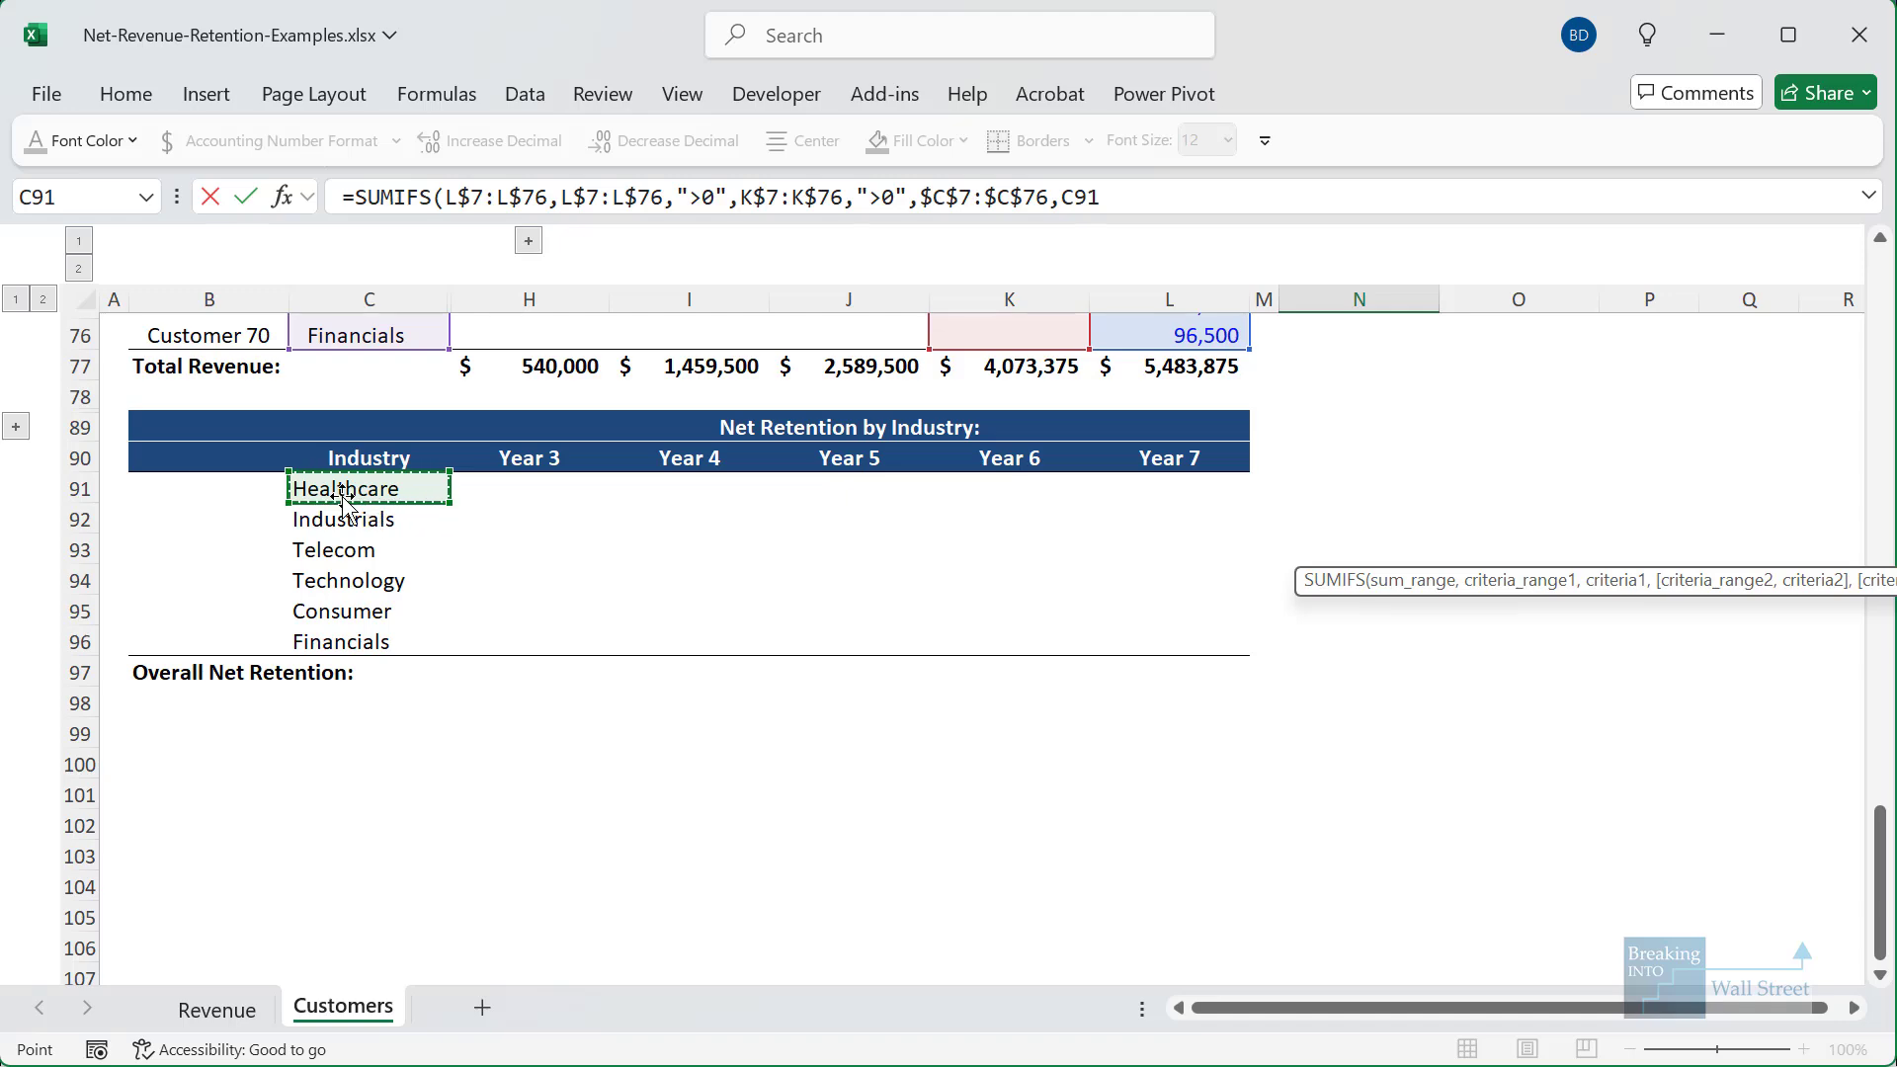
key(F4)
key(F4)
key(F4)
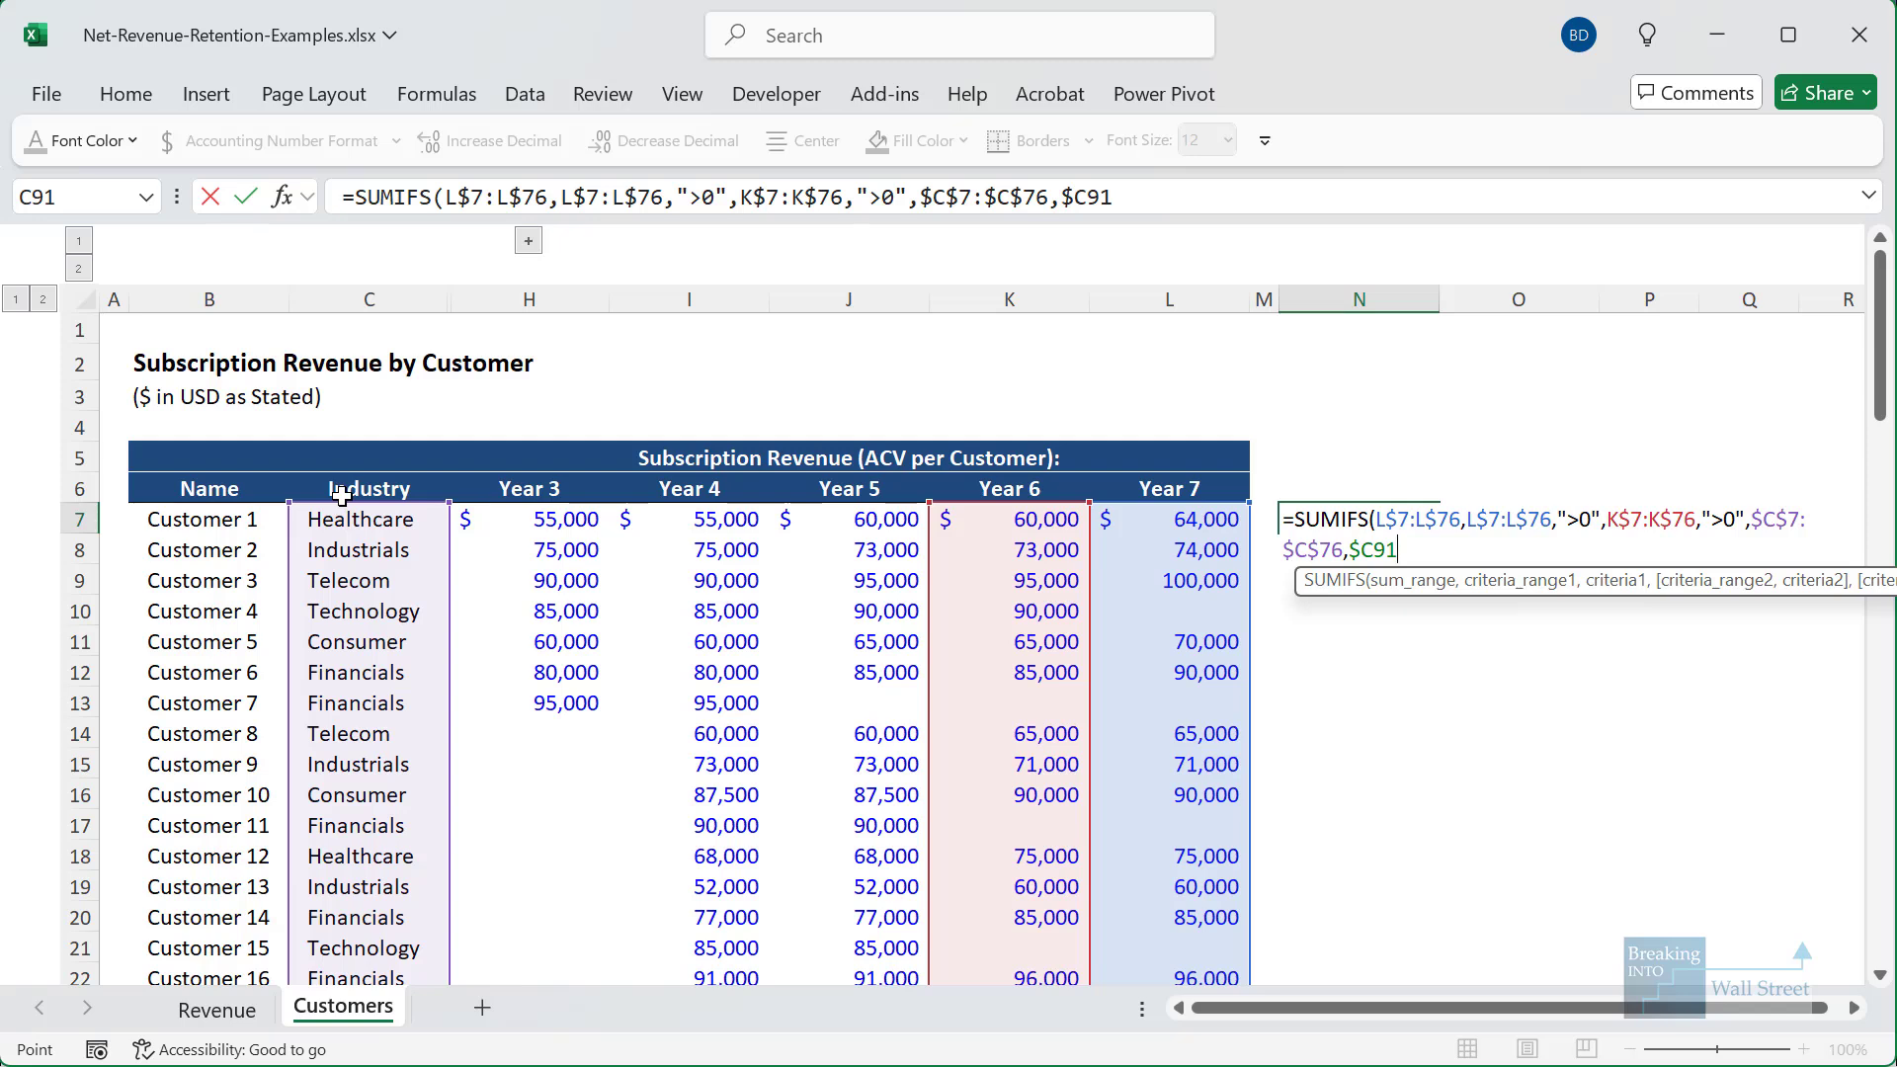
text()/)
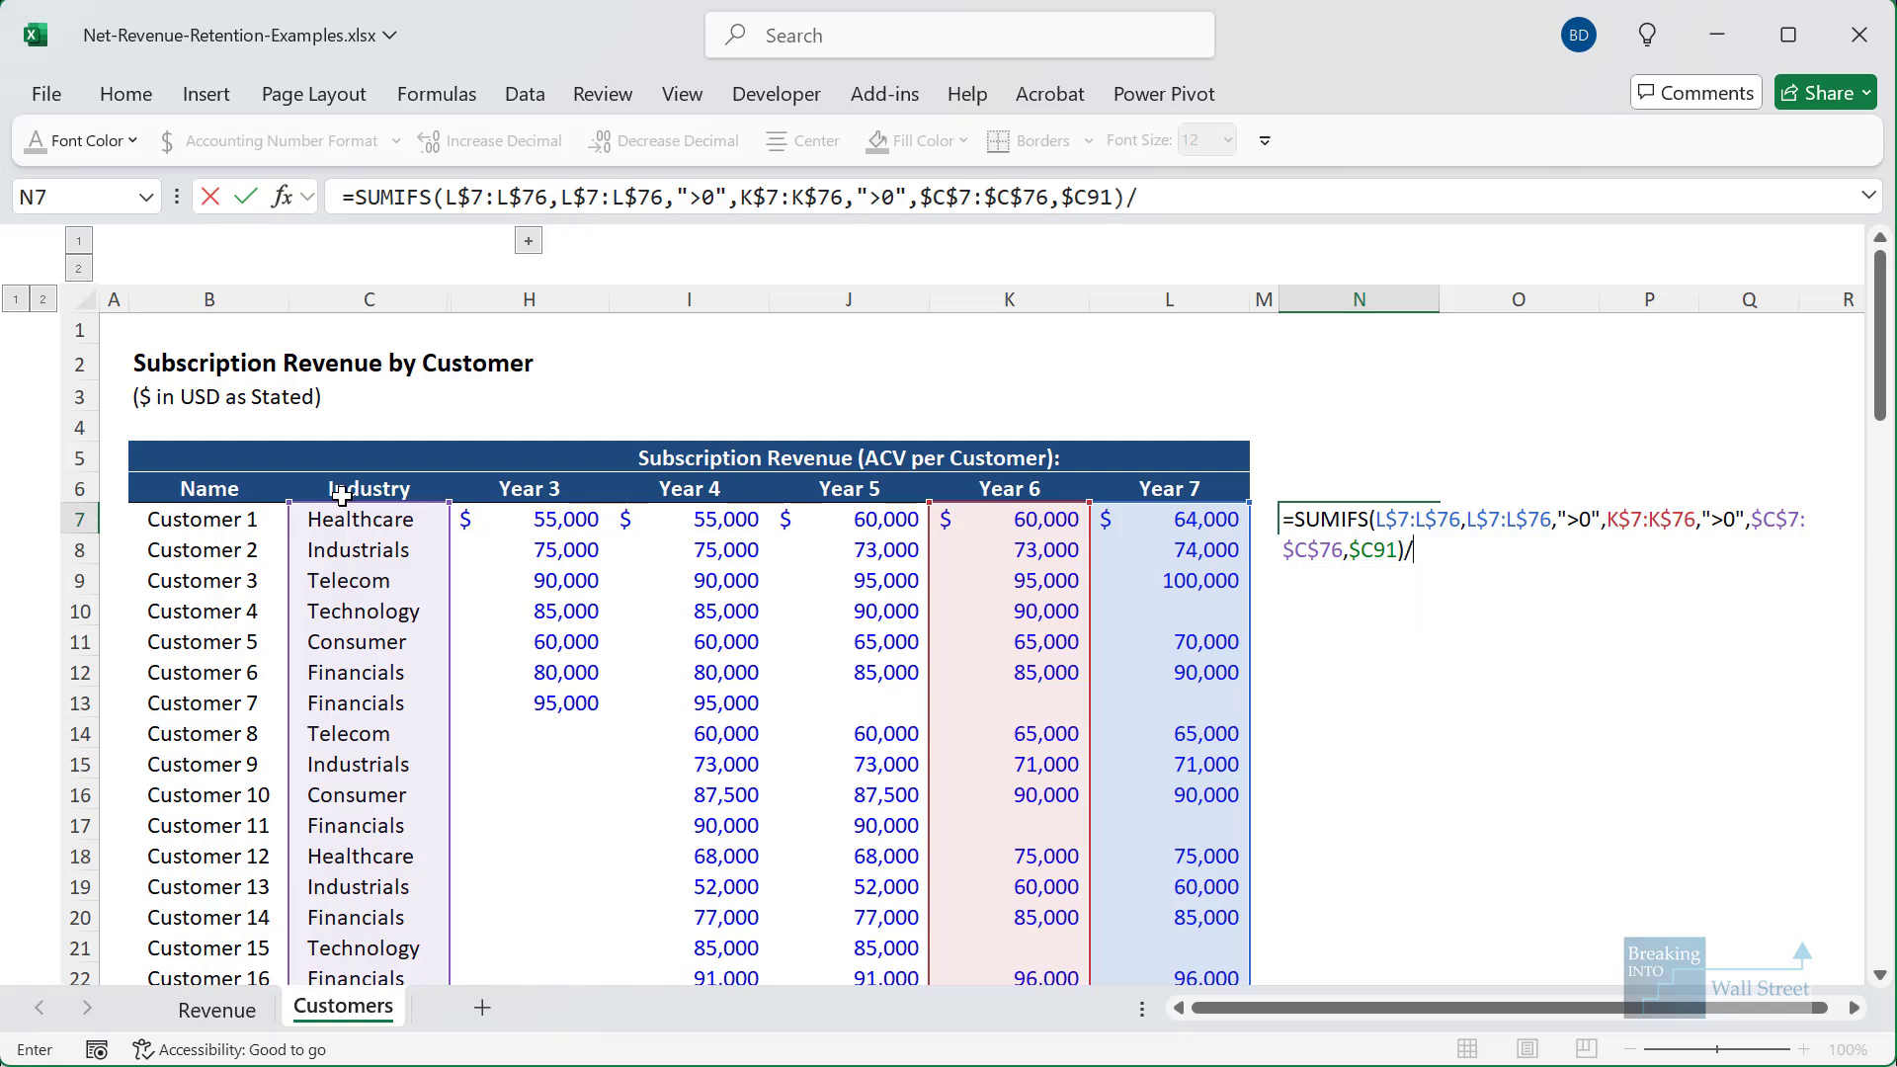
text(SUMIFS)
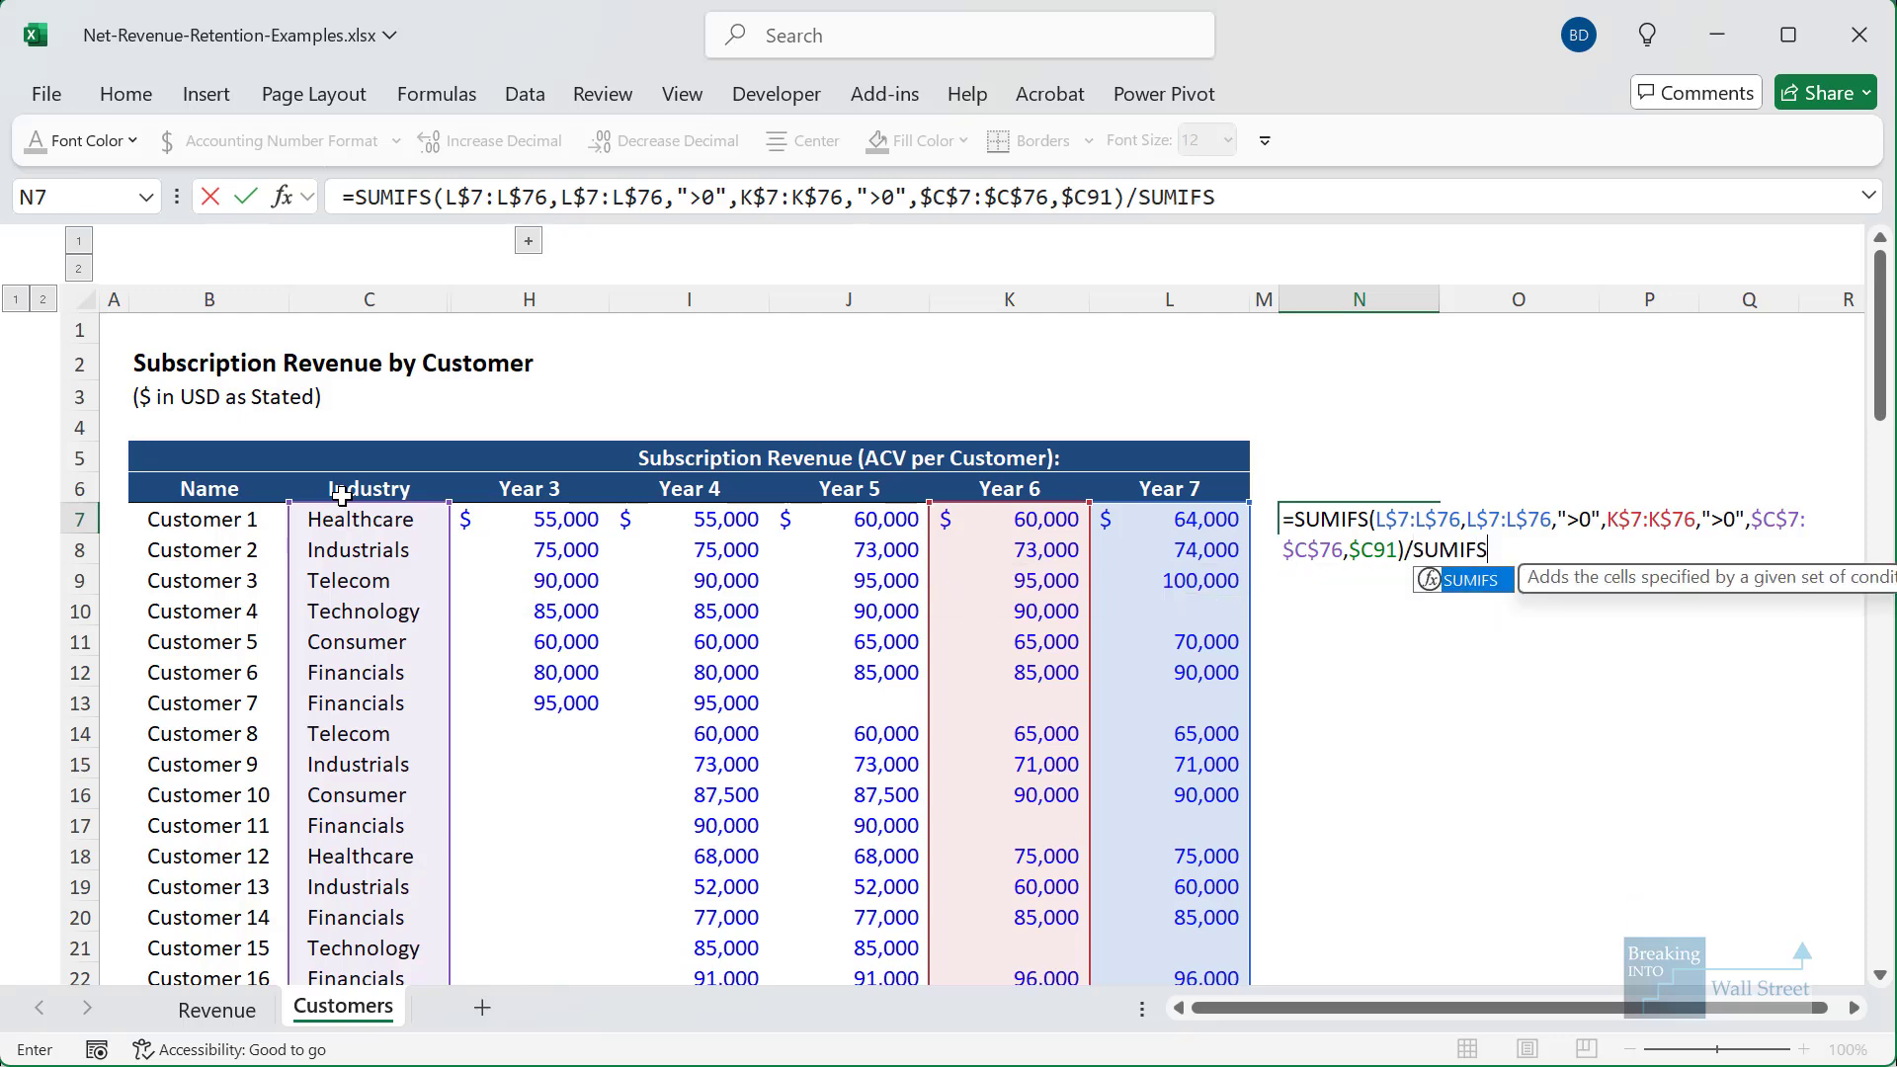
text(()
- Give the divisor SUMIFS the row-locked Year 6 sum range K$7:K$76
click(1060, 514)
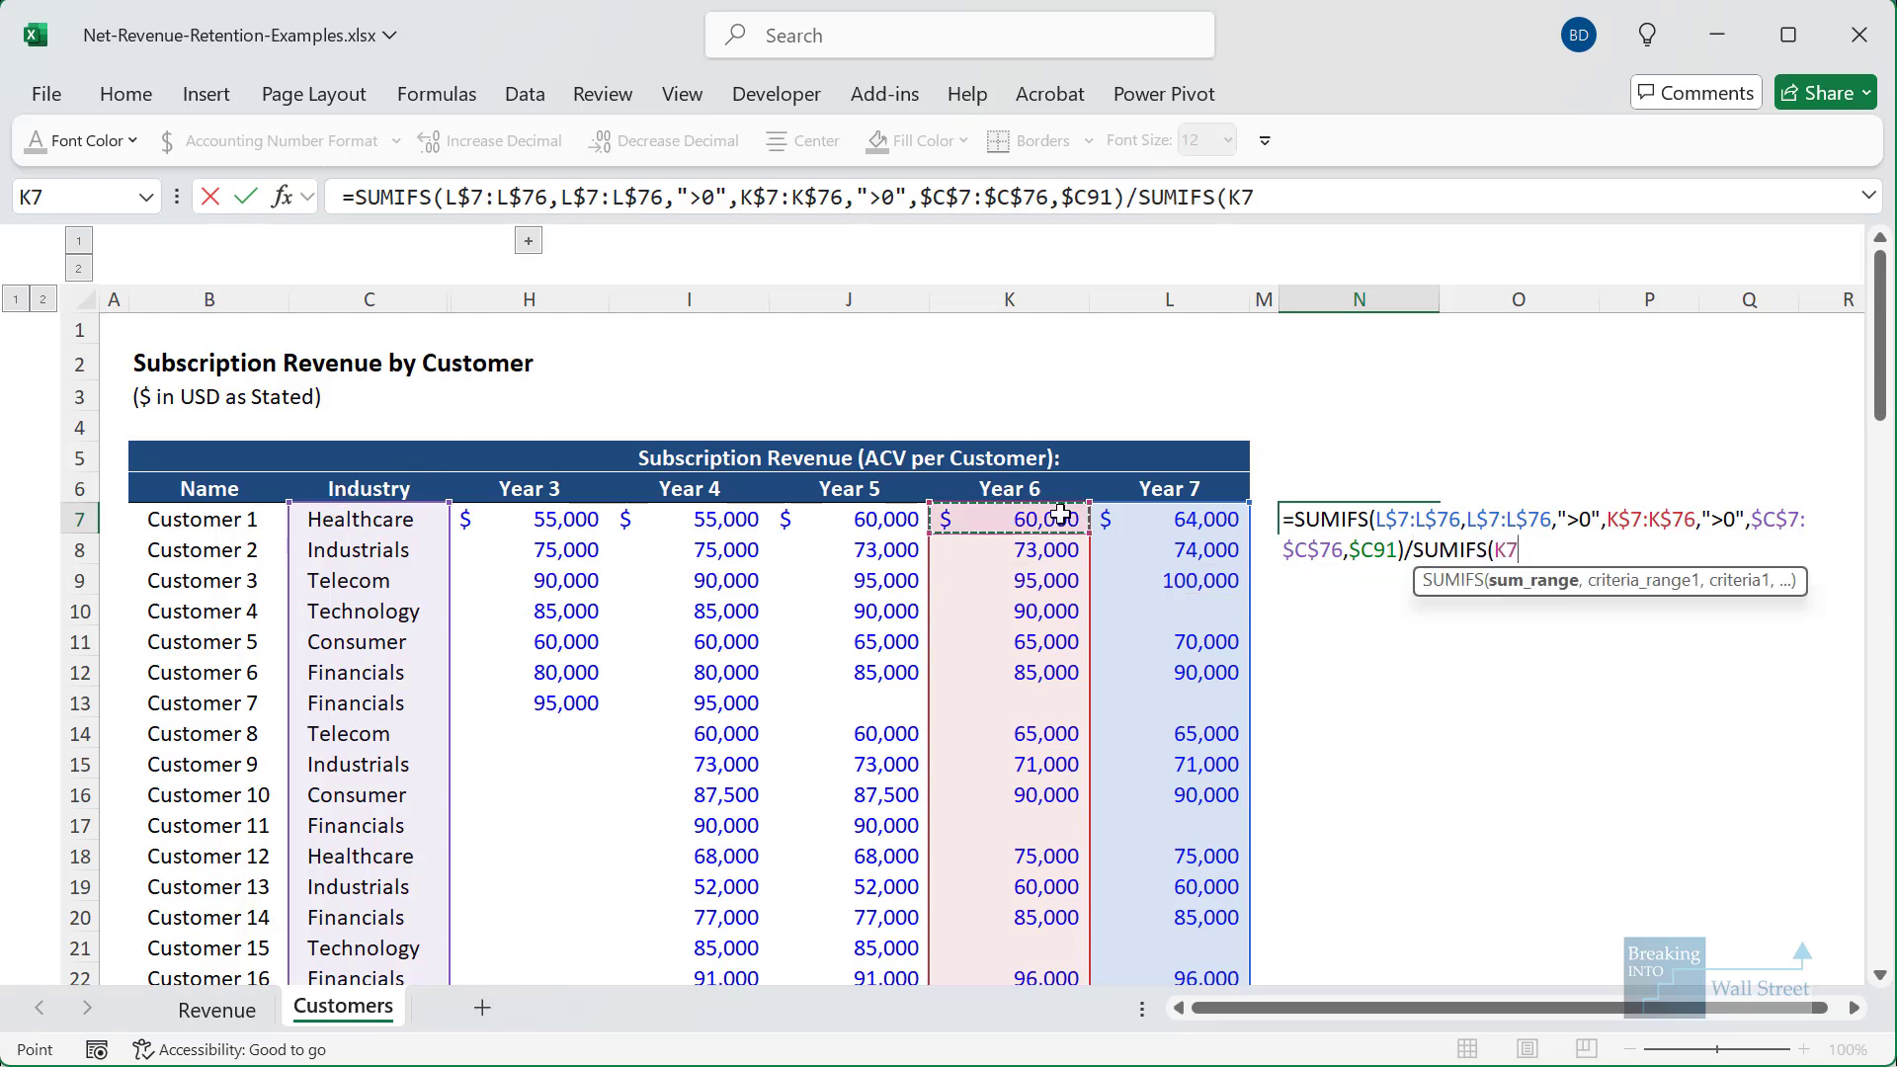
key(ctrl+shift+Down)
key(ctrl+shift+Down)
key(ctrl+shift+Down)
key(ctrl+shift+Down)
key(ctrl+shift+Down)
key(ctrl+shift+Down)
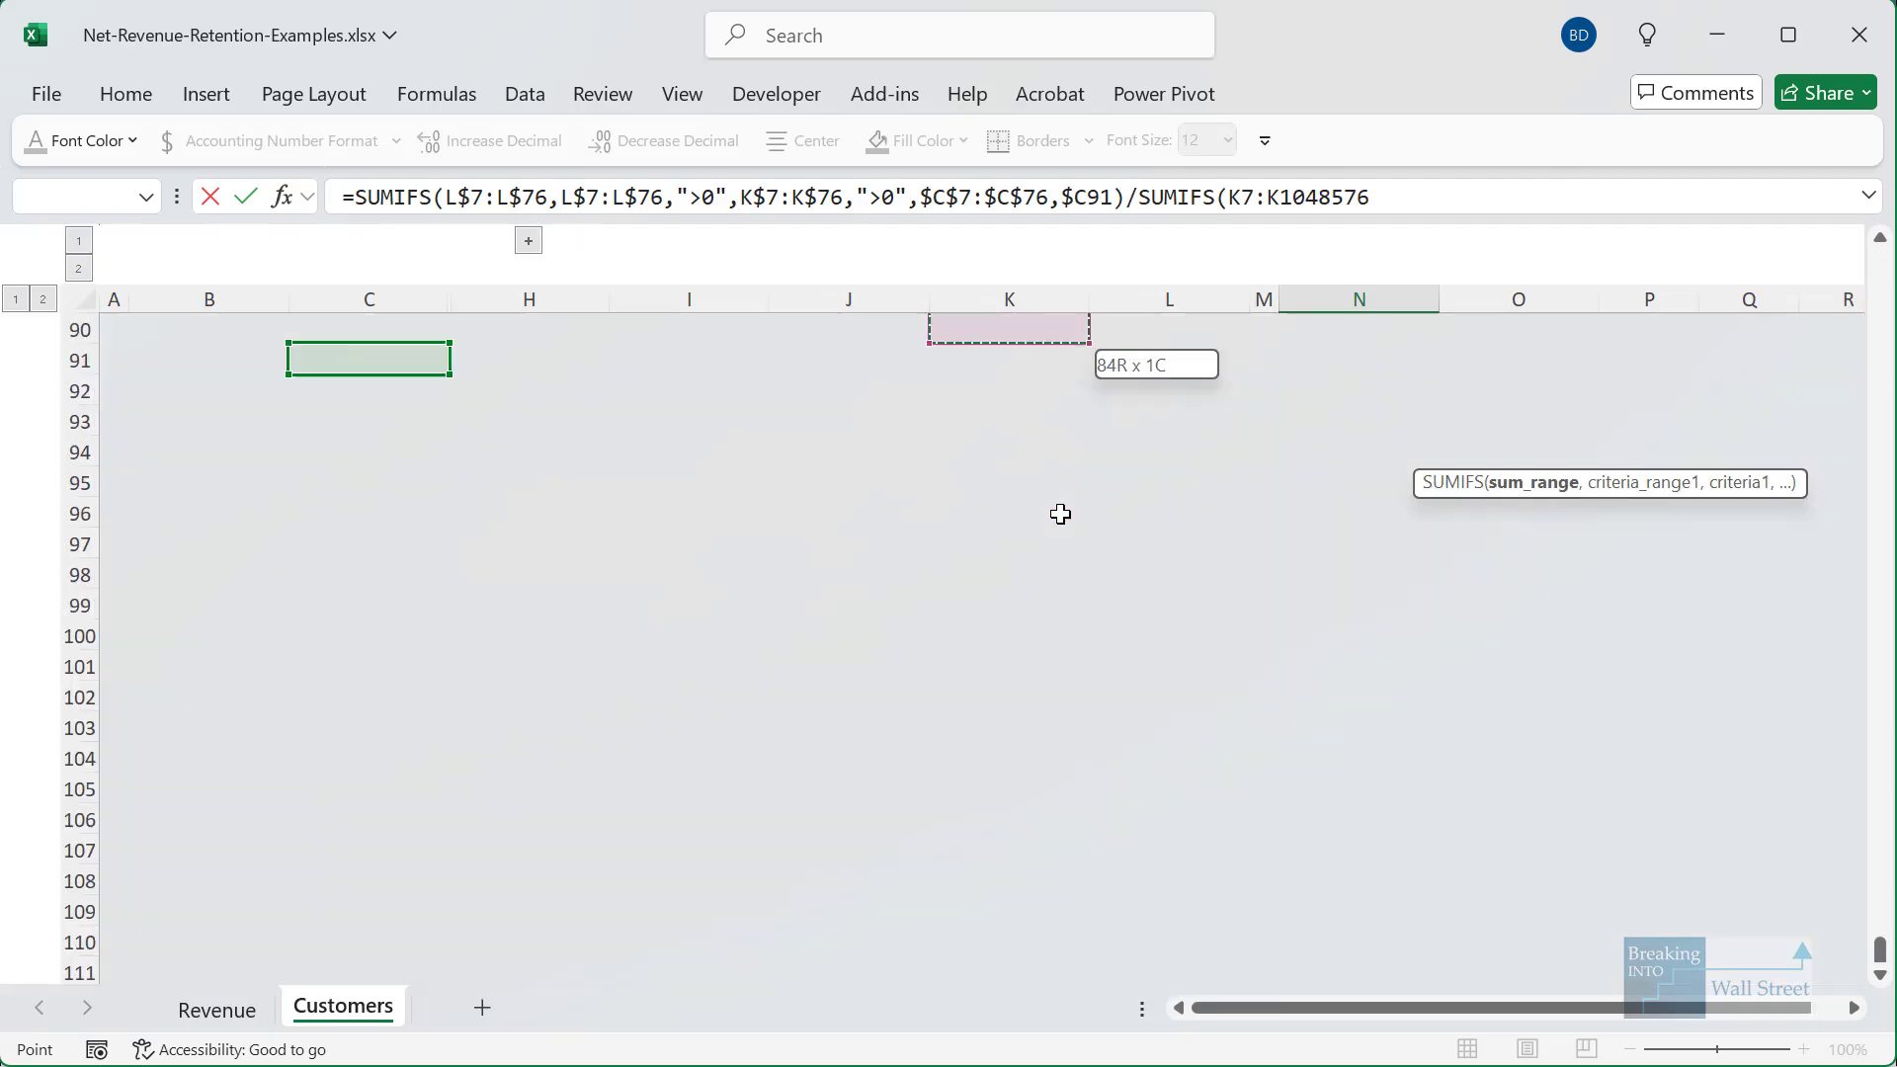
key(ctrl+shift+Up)
key(ctrl+shift+Up)
key(shift+Down)
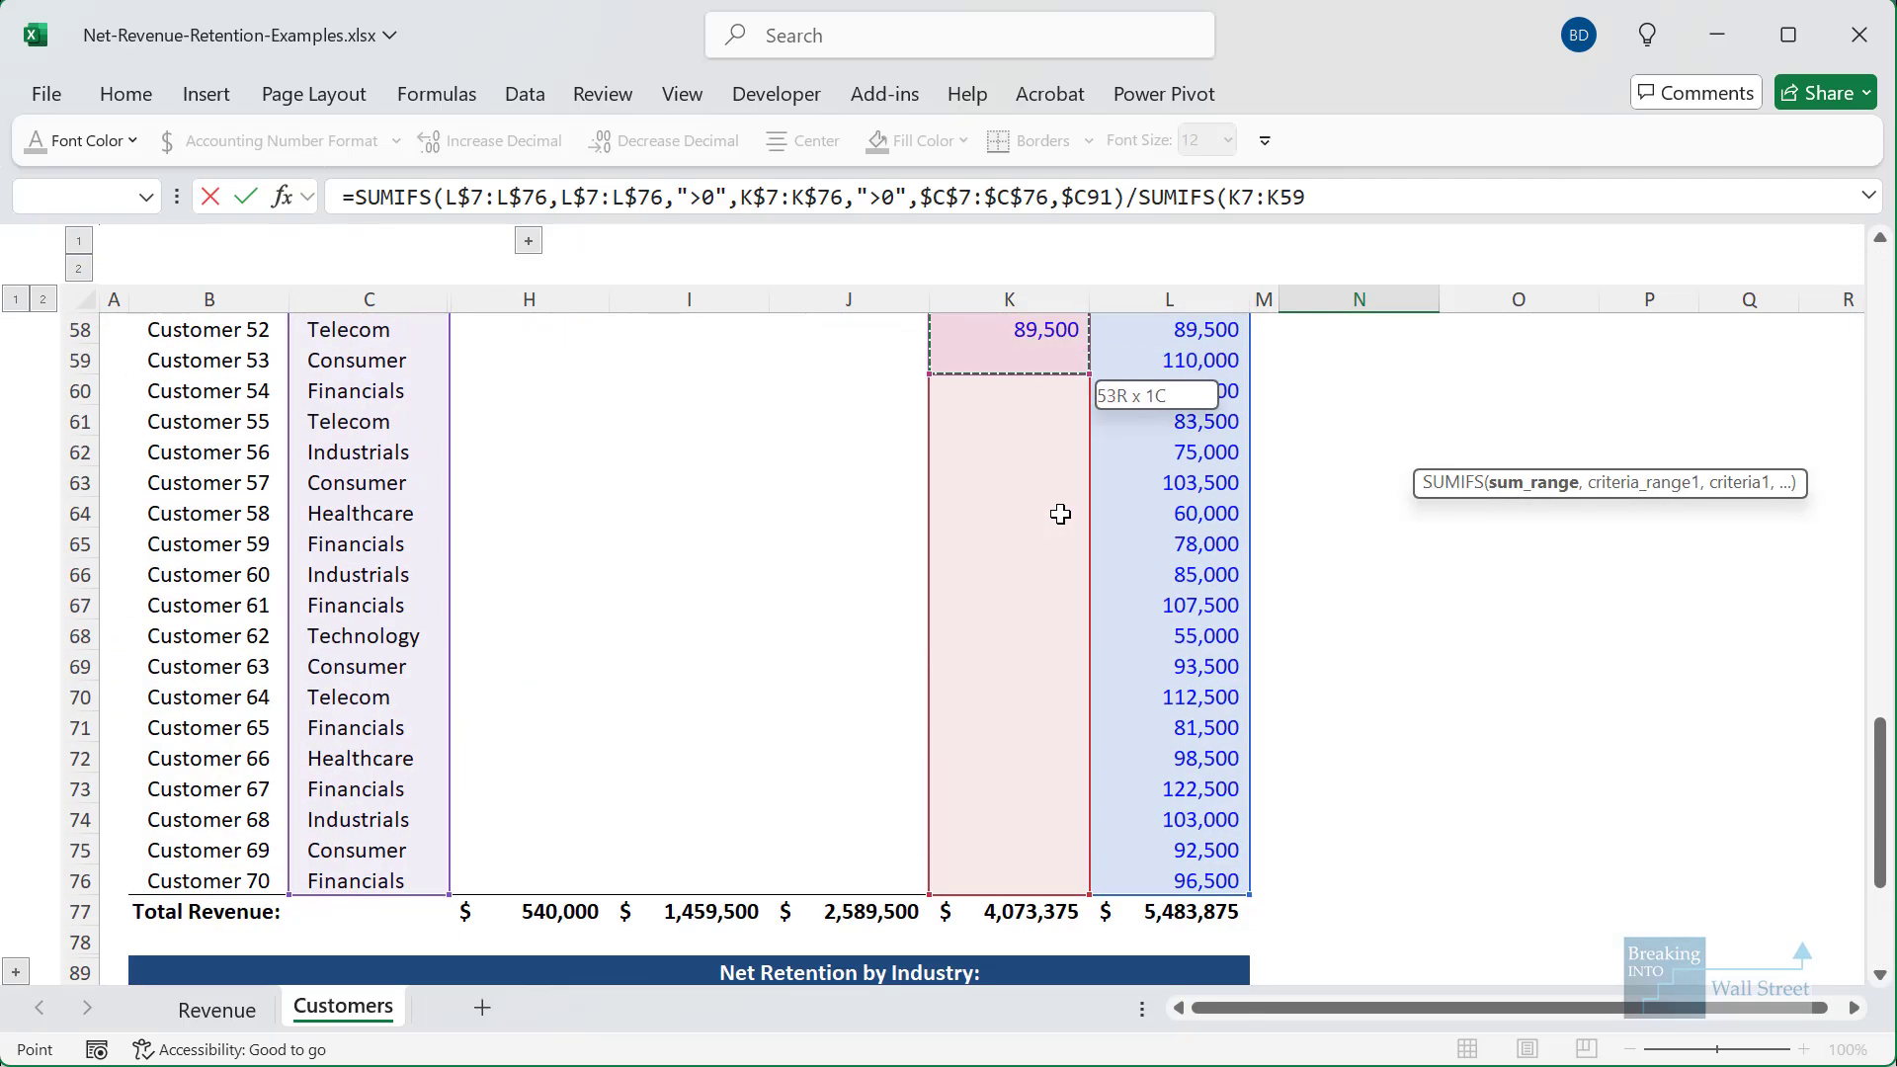
key(shift+Down)
key(shift+Down)
key(shift+Down)
key(shift+Down)
key(shift+Down)
key(shift+Down)
key(shift+Down)
key(shift+Down)
key(shift+Down)
key(shift+Down)
key(shift+Down)
key(shift+Down)
key(shift+Down)
key(shift+Down)
key(shift+Down)
key(shift+Down)
key(shift+Down)
key(shift+Down)
key(shift+Up)
key(F4)
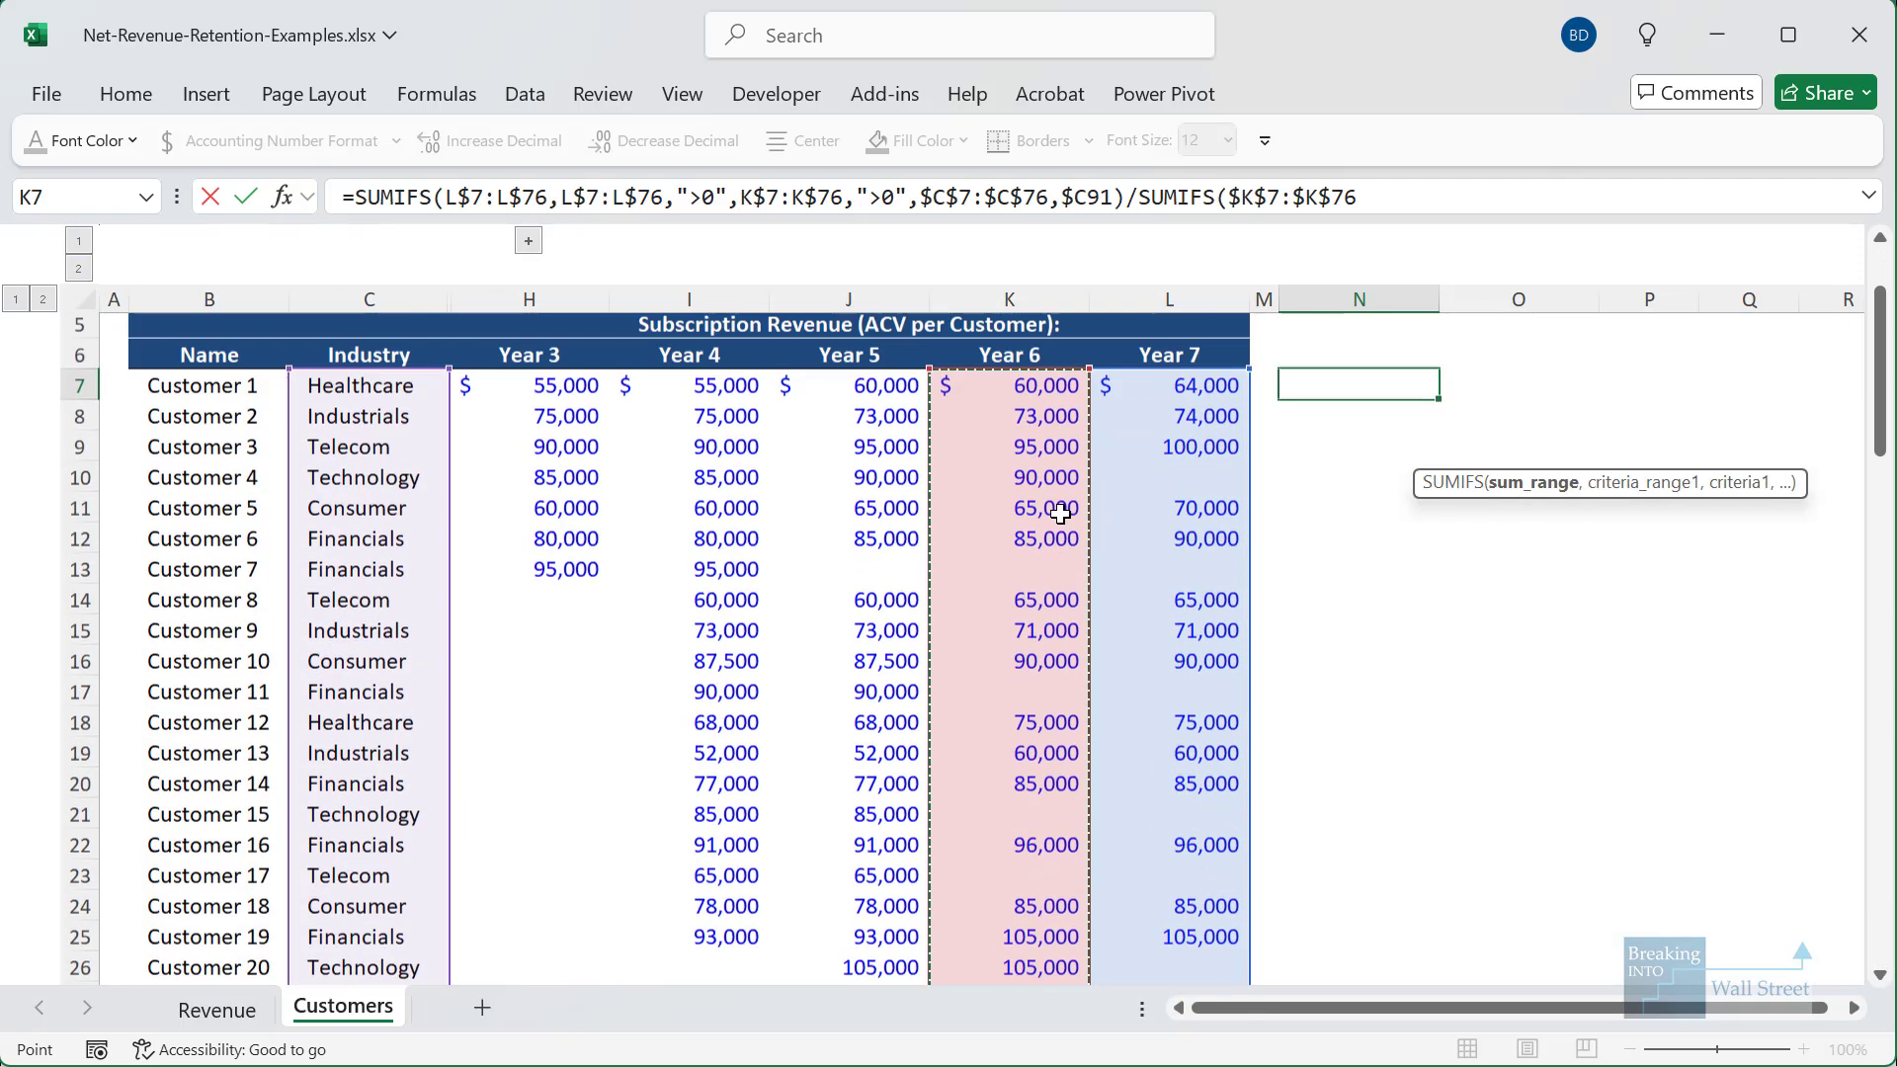
key(F4)
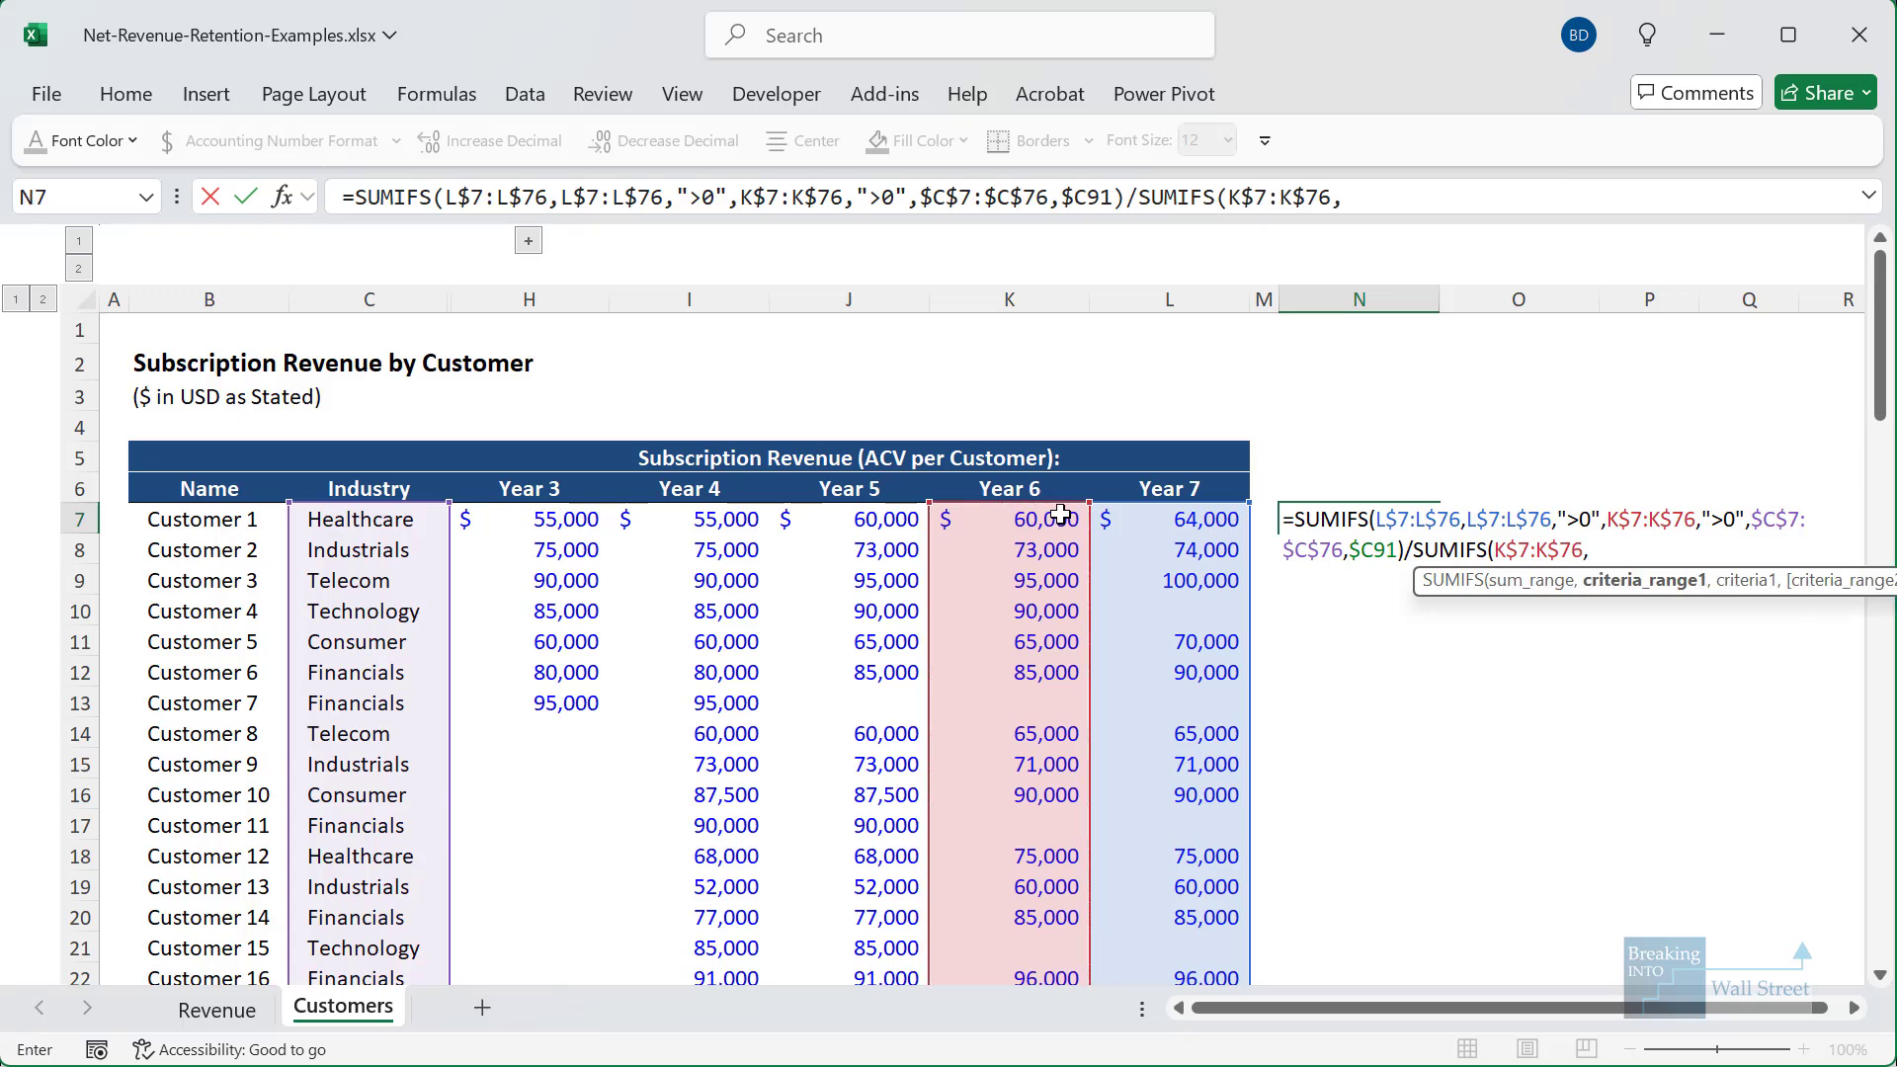
- Add the industry criterion $C$7:$C$76 matching Healthcare in $C91, then outline the year columns
click(383, 515)
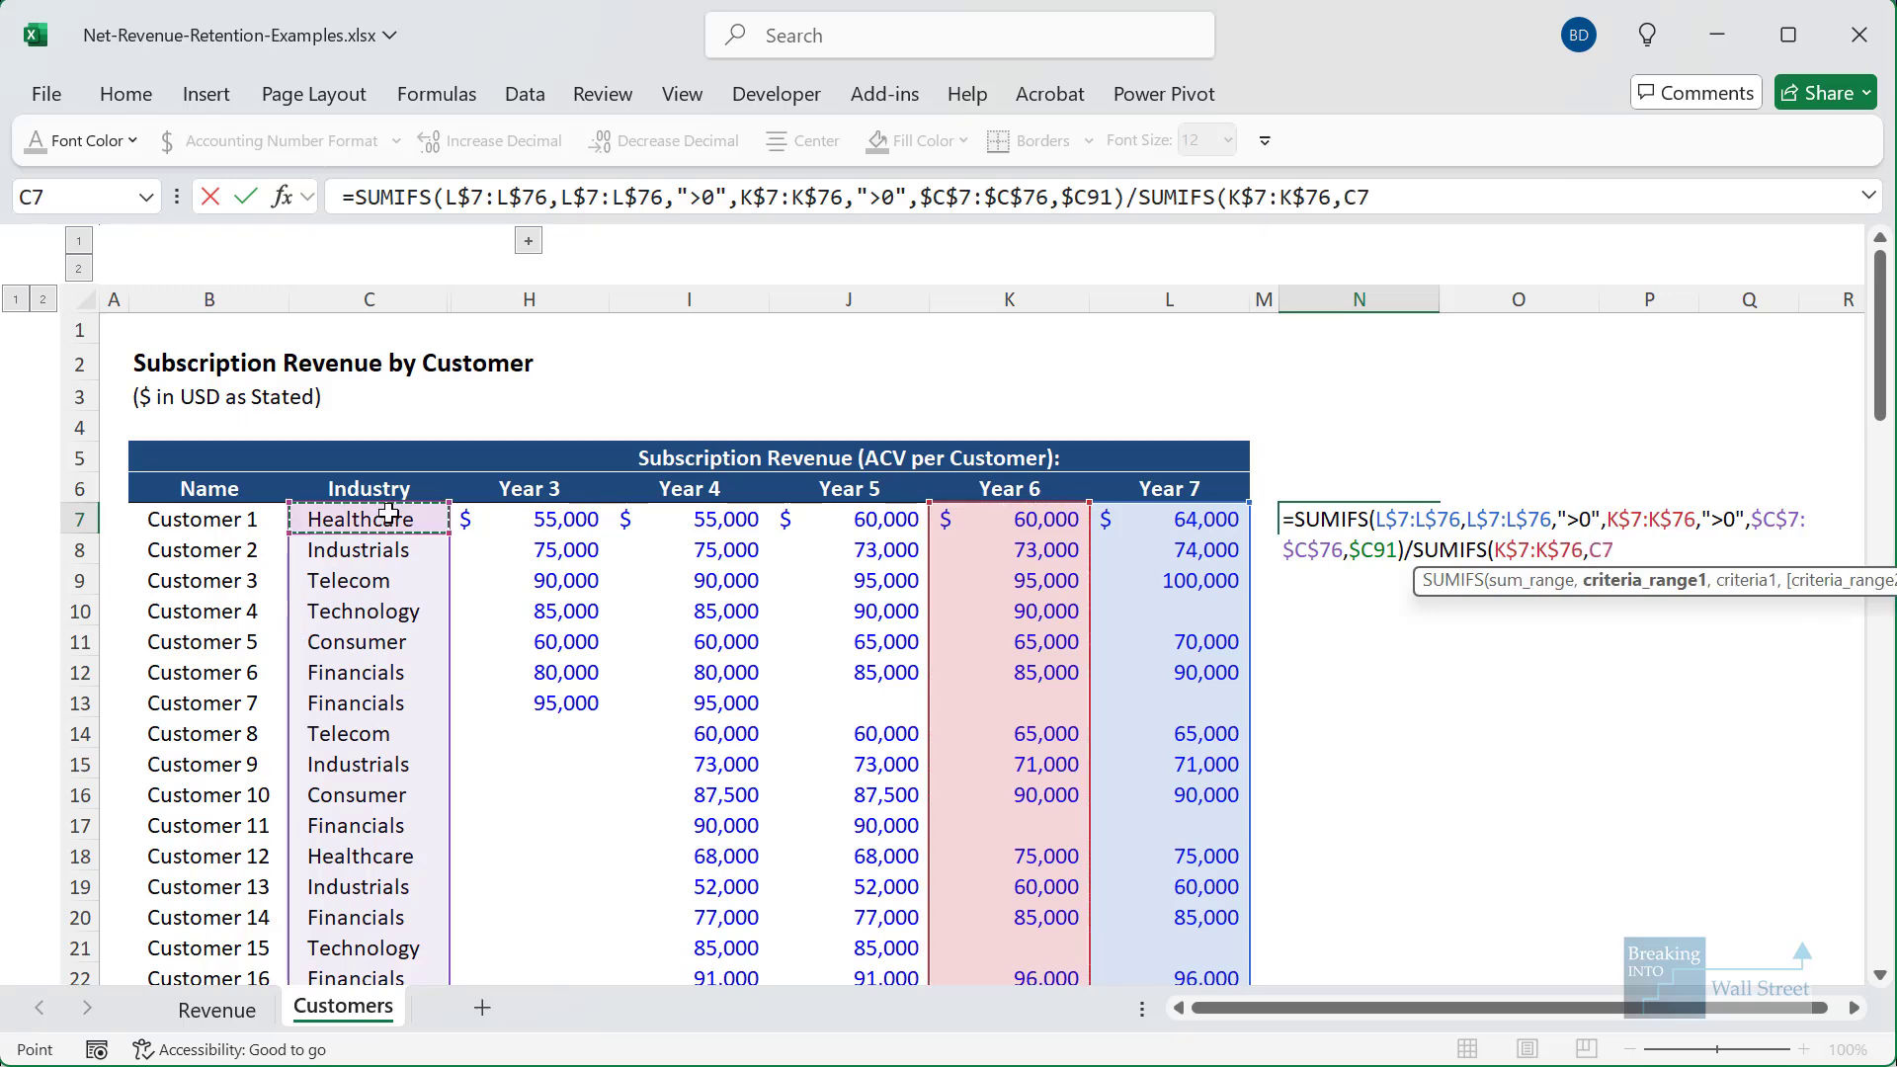
key(ctrl+shift+Down)
key(F4)
text(,)
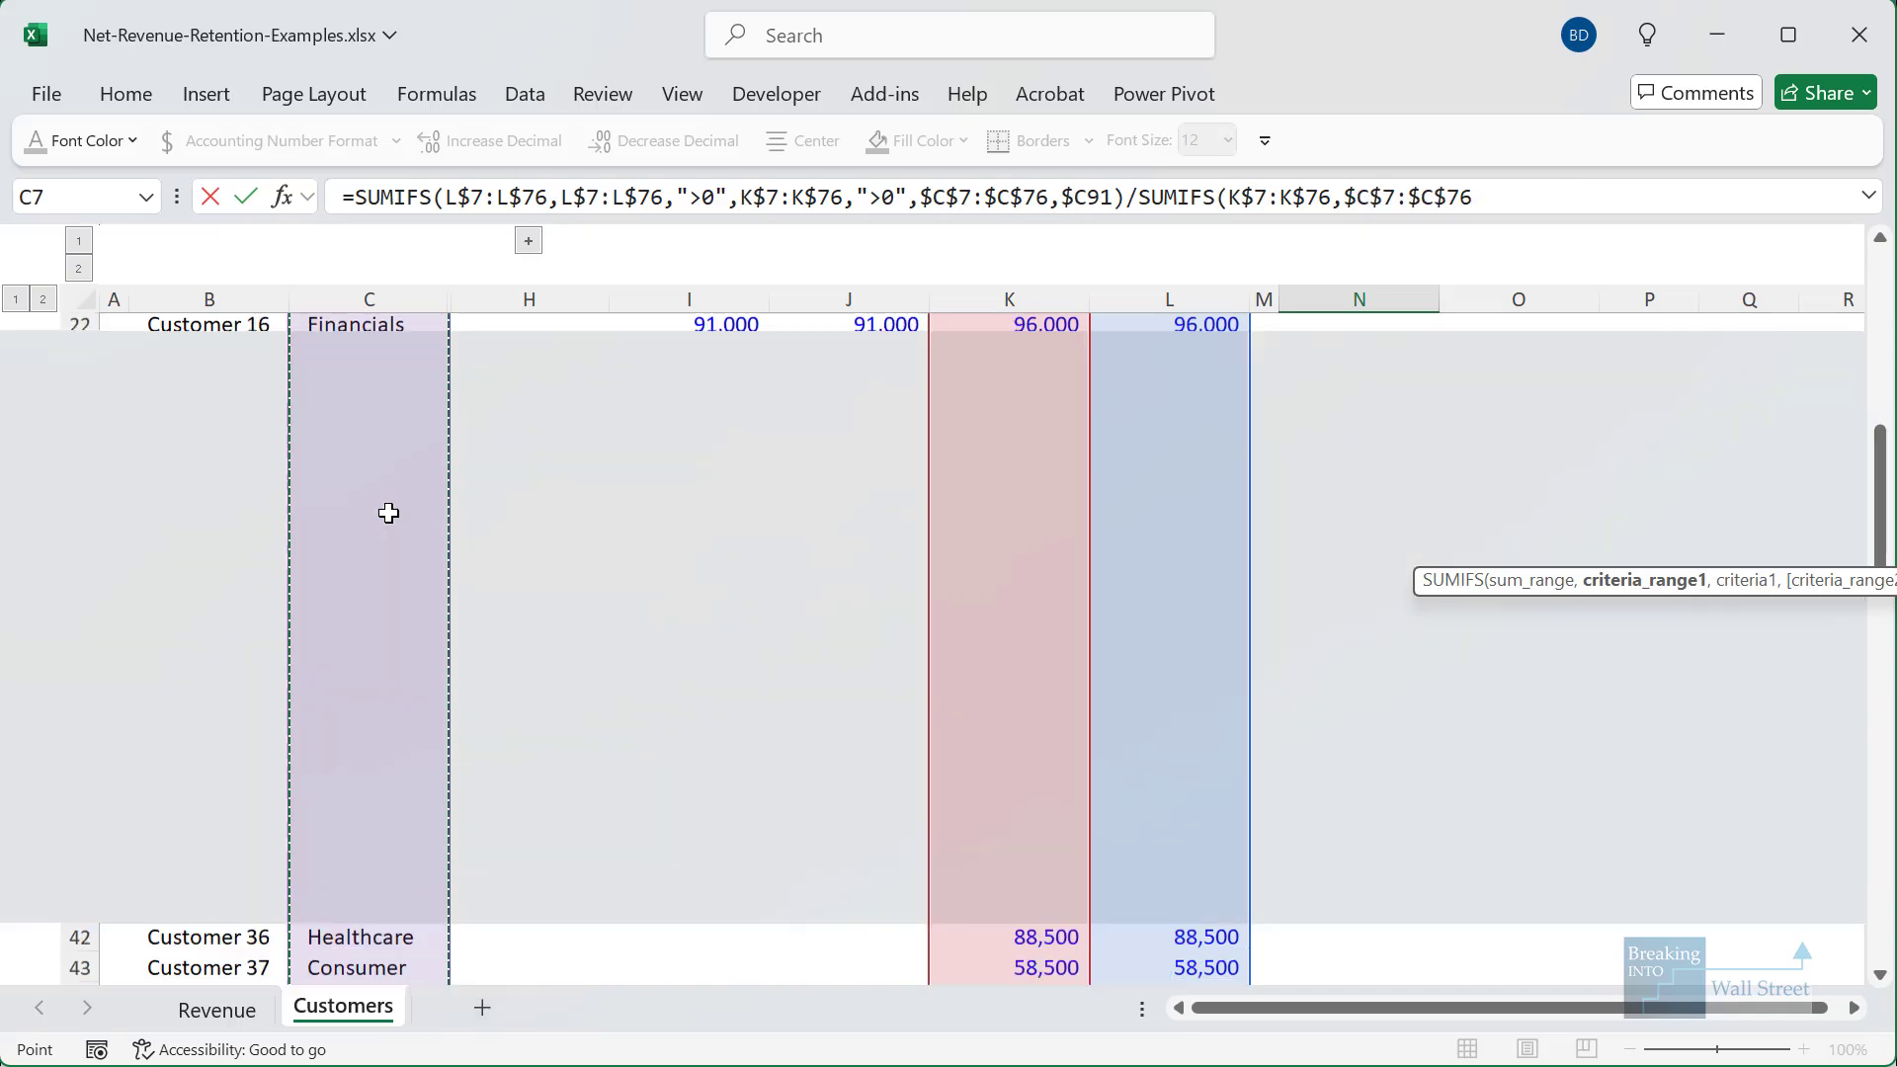
scroll(388, 514, down, 20)
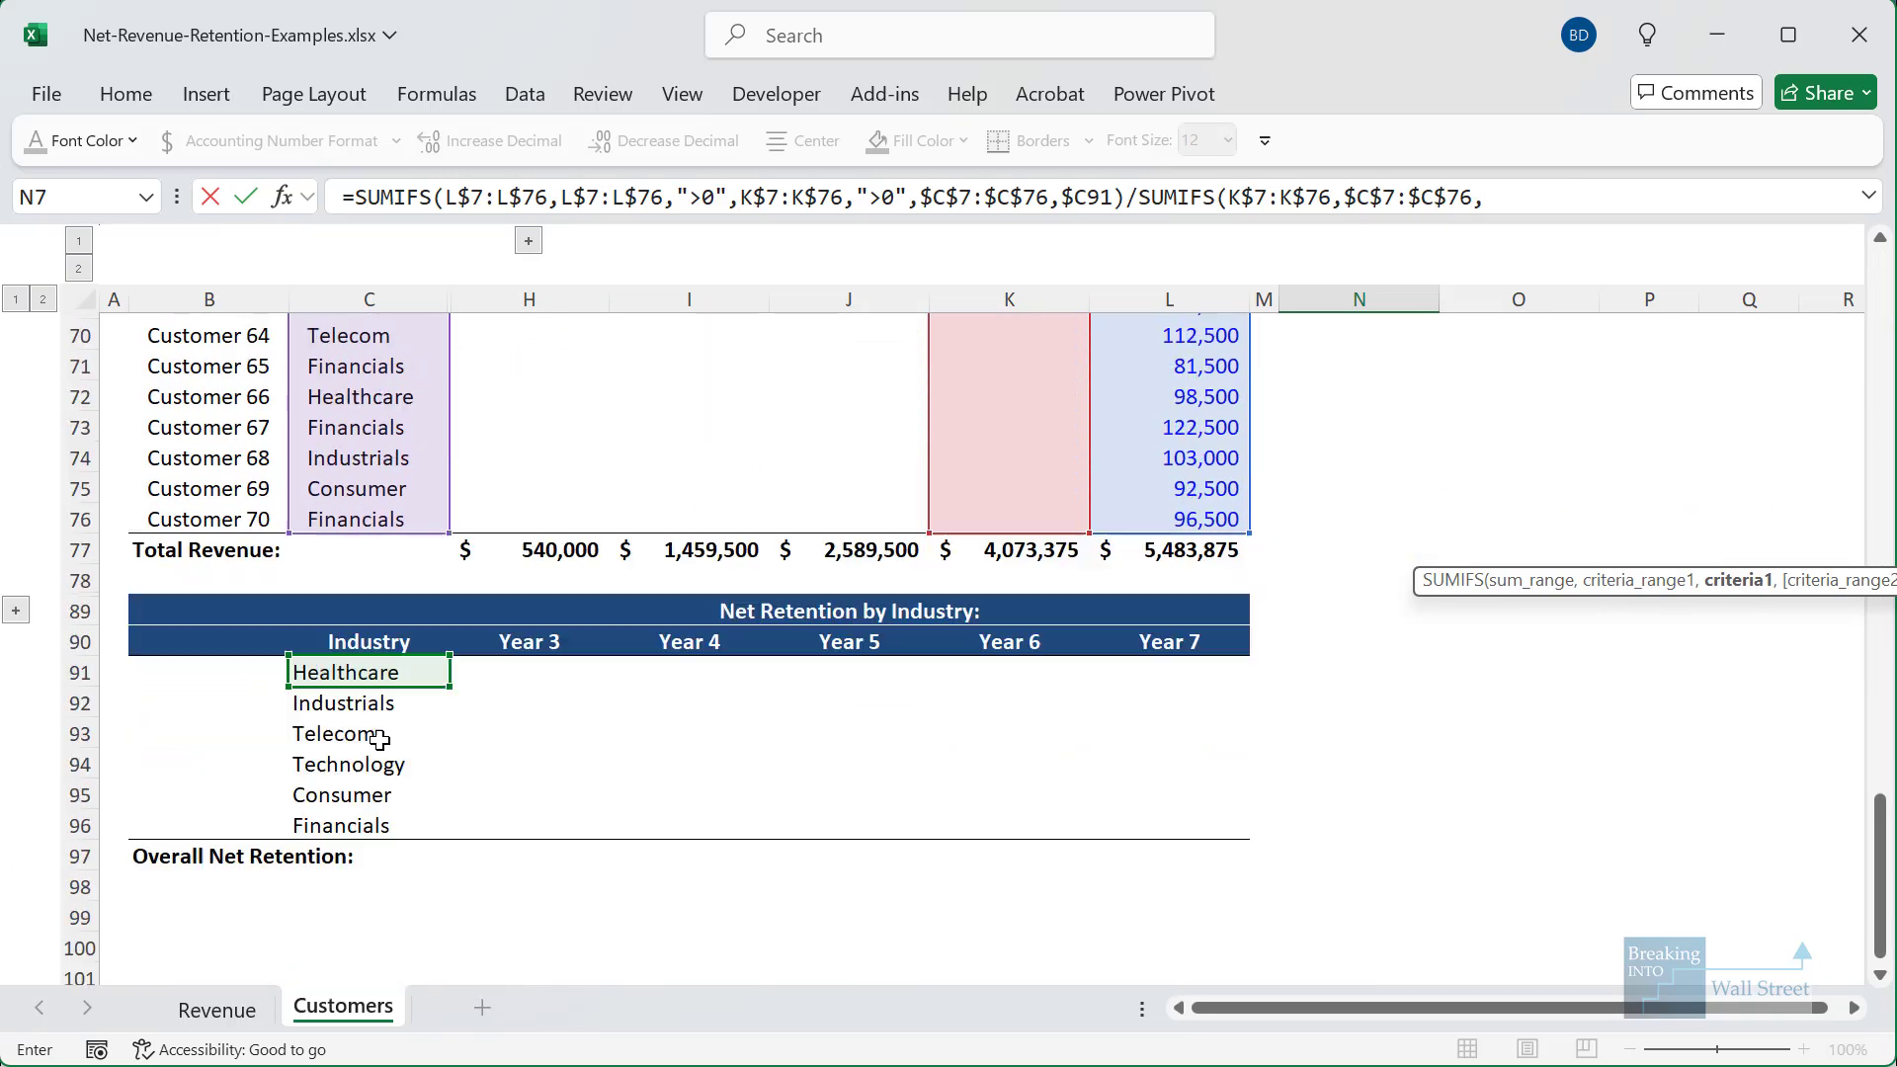
click(379, 675)
key(F4)
key(F4)
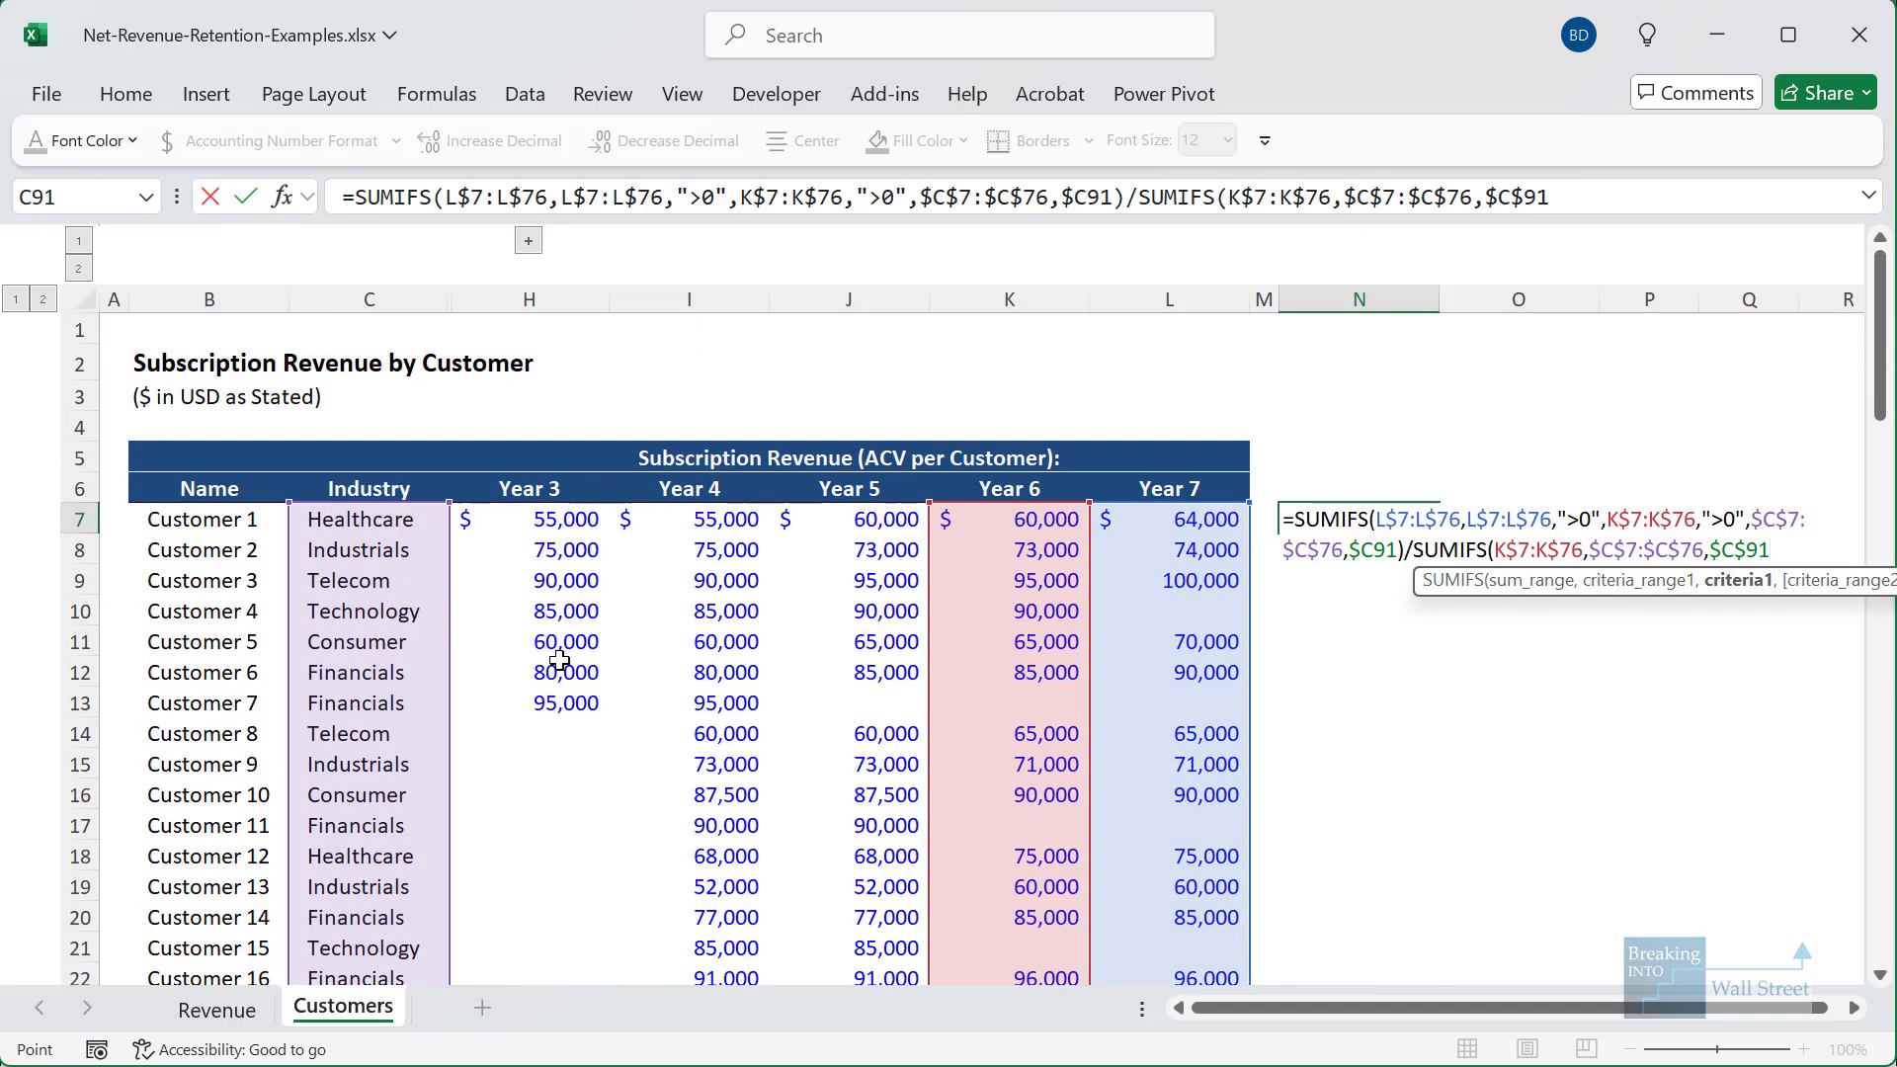
key(F4)
mouse_move(920, 482)
mouse_down()
mouse_move(1022, 746)
mouse_move(1080, 975)
mouse_up()
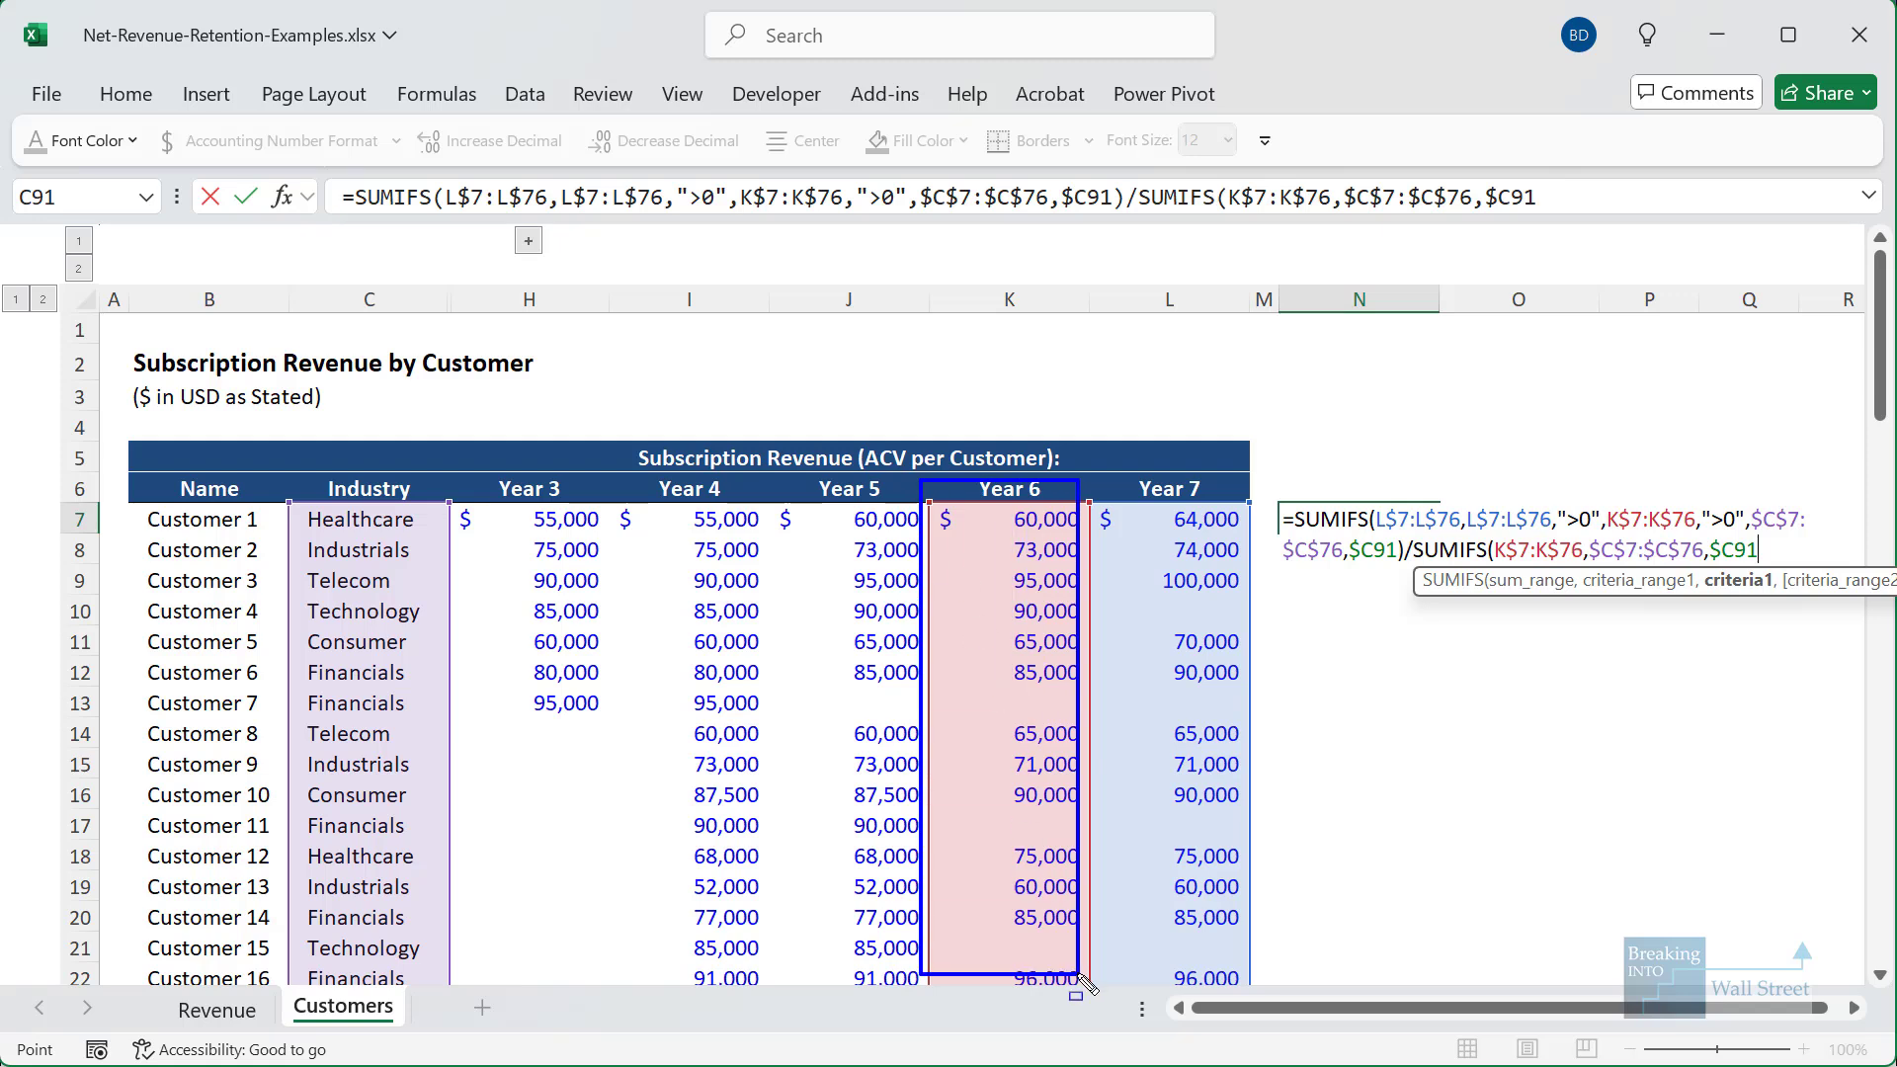
drag(1095, 470, 1274, 999)
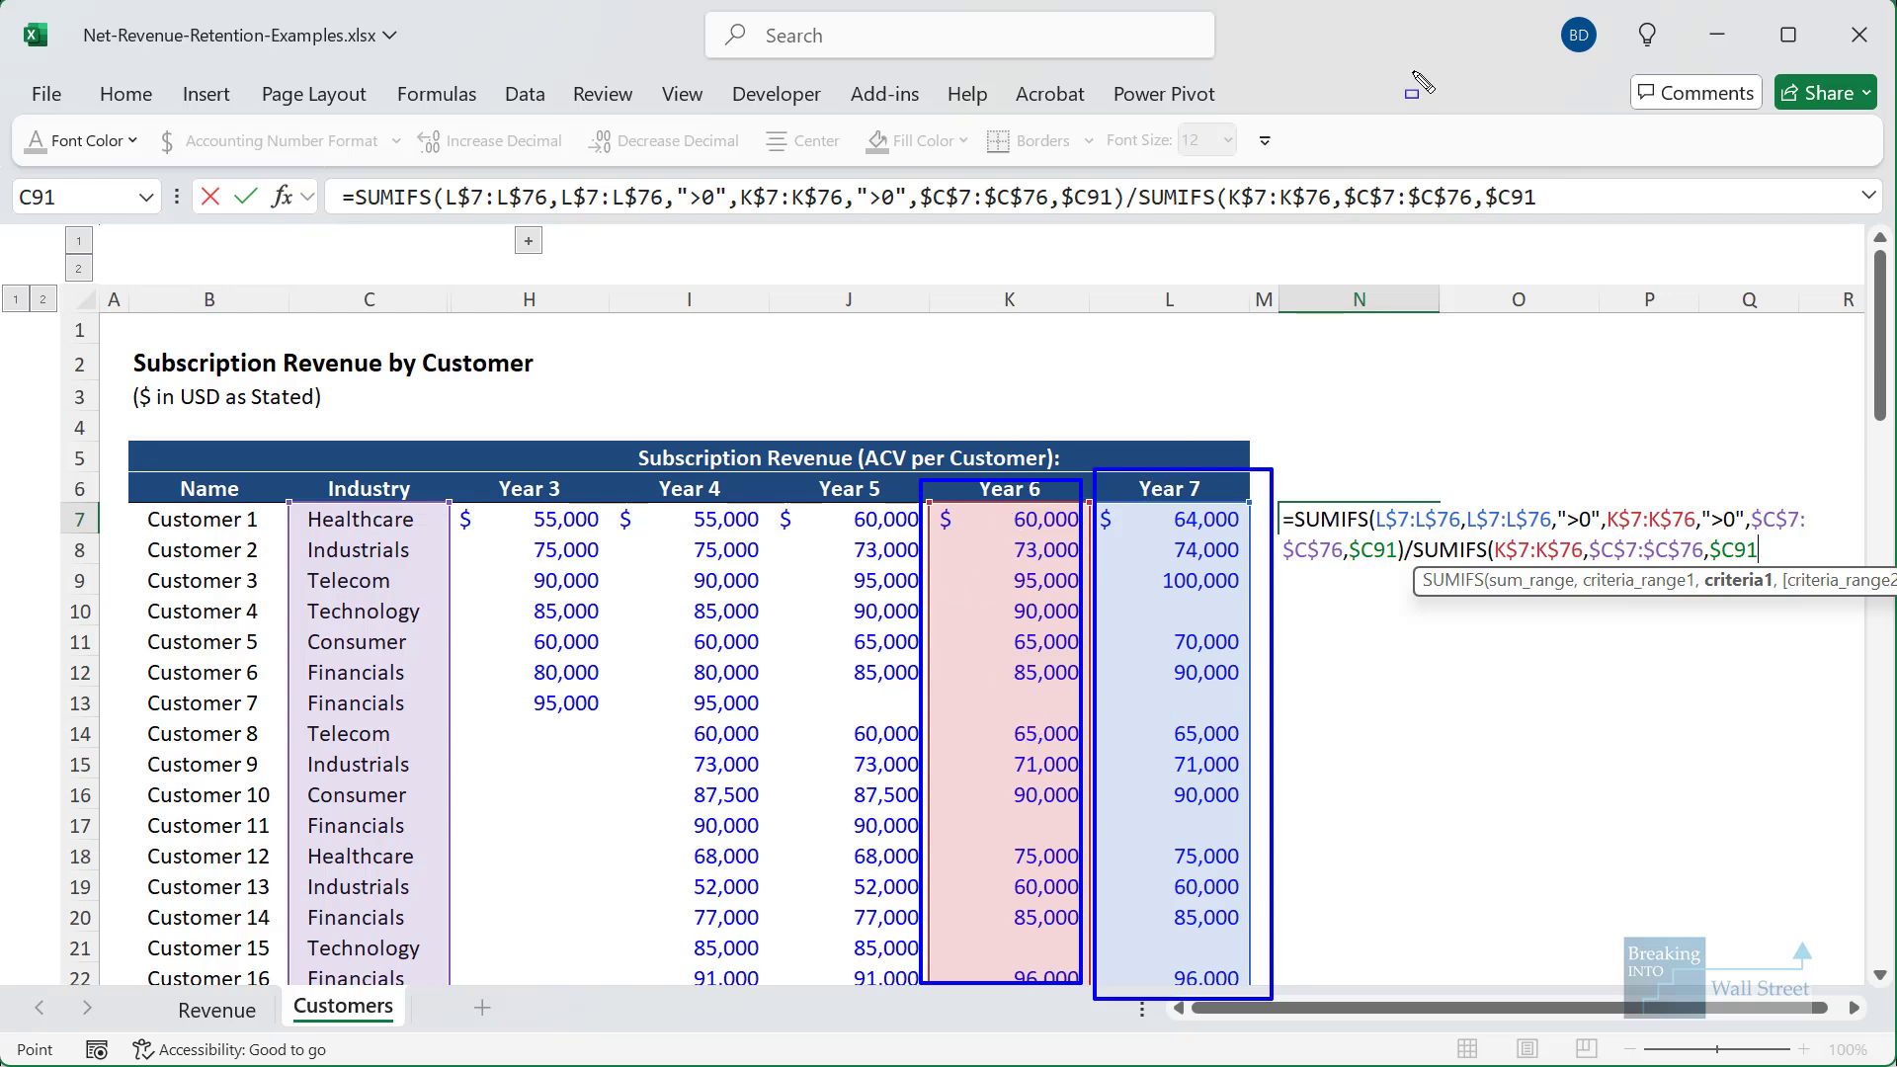
- Finish the net retention formula and format it as a percentage with one decimal
key(Escape)
key(Return)
key(Return)
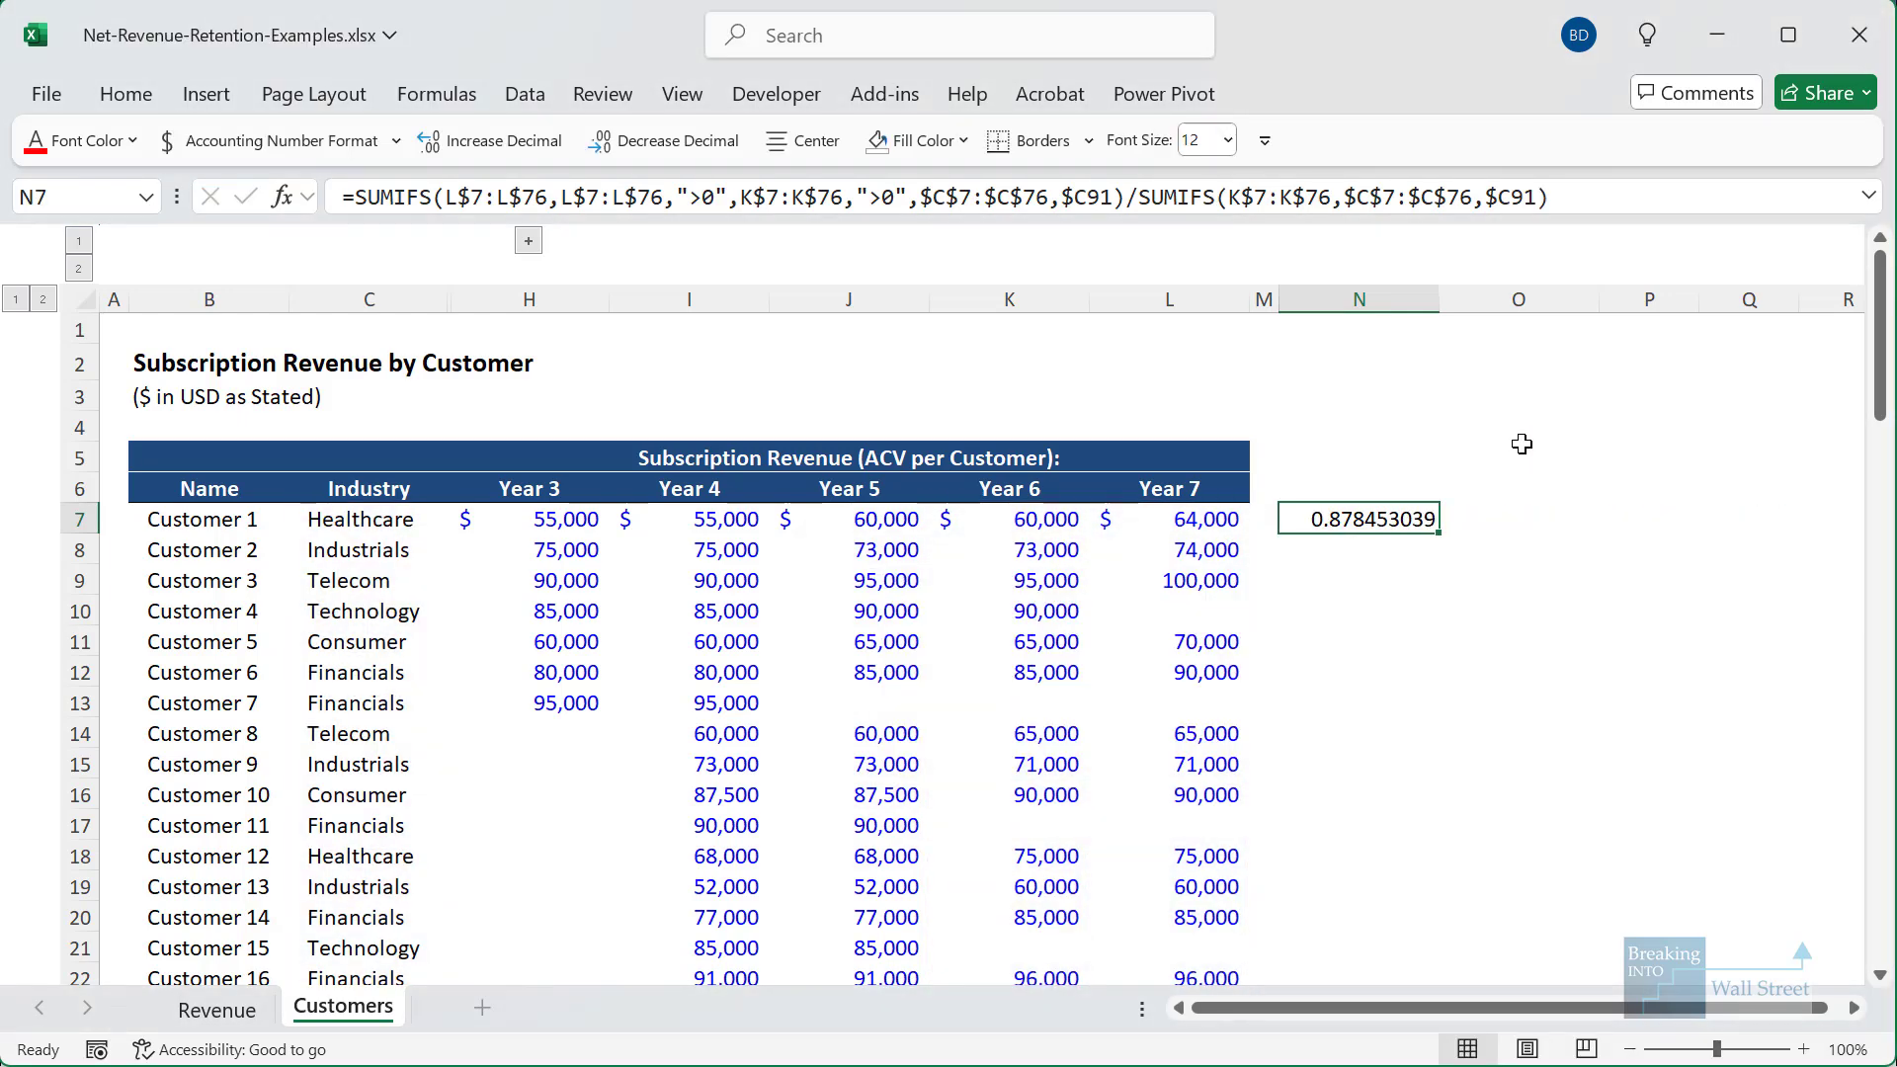
key(ctrl+shift+5)
key(alt+h)
key(0)
key(F2)
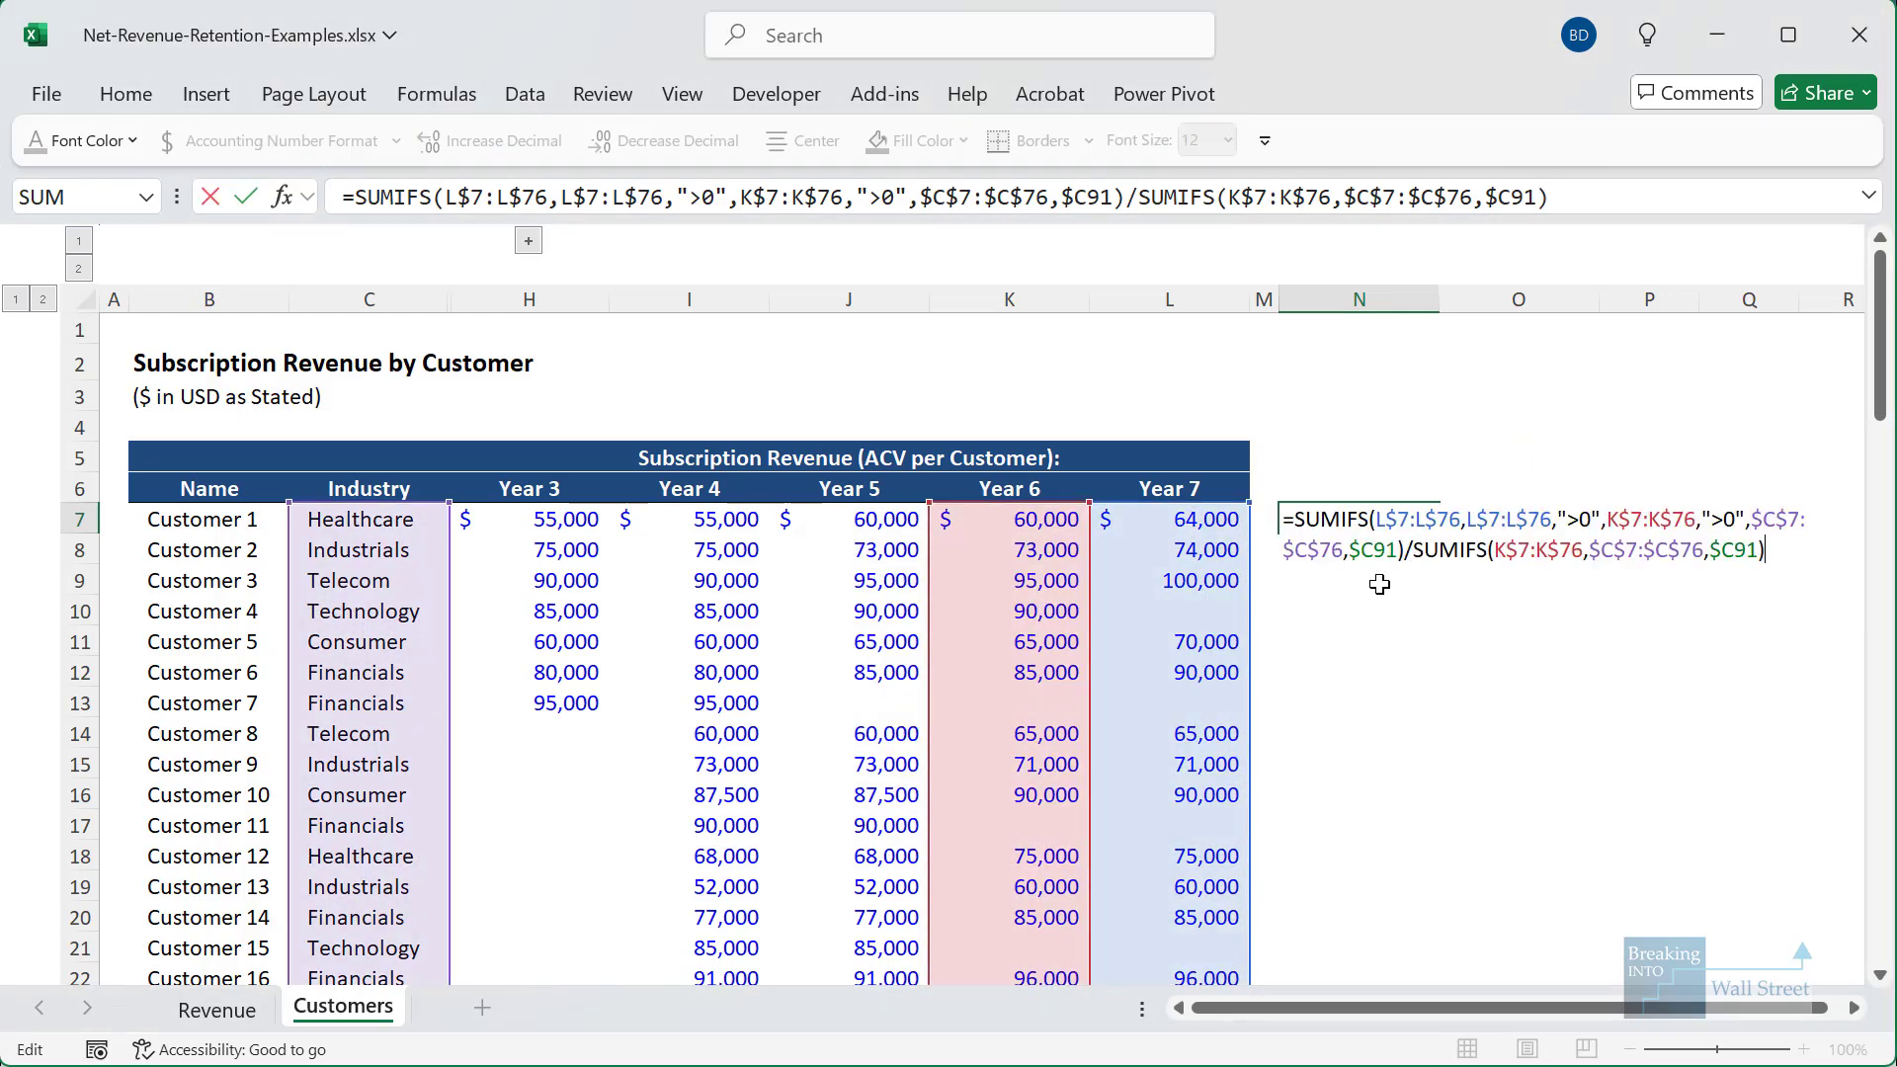
key(Escape)
- Paste the retention formula into Healthcare's Year 7 cell, L91
scroll(1284, 652, down, 5)
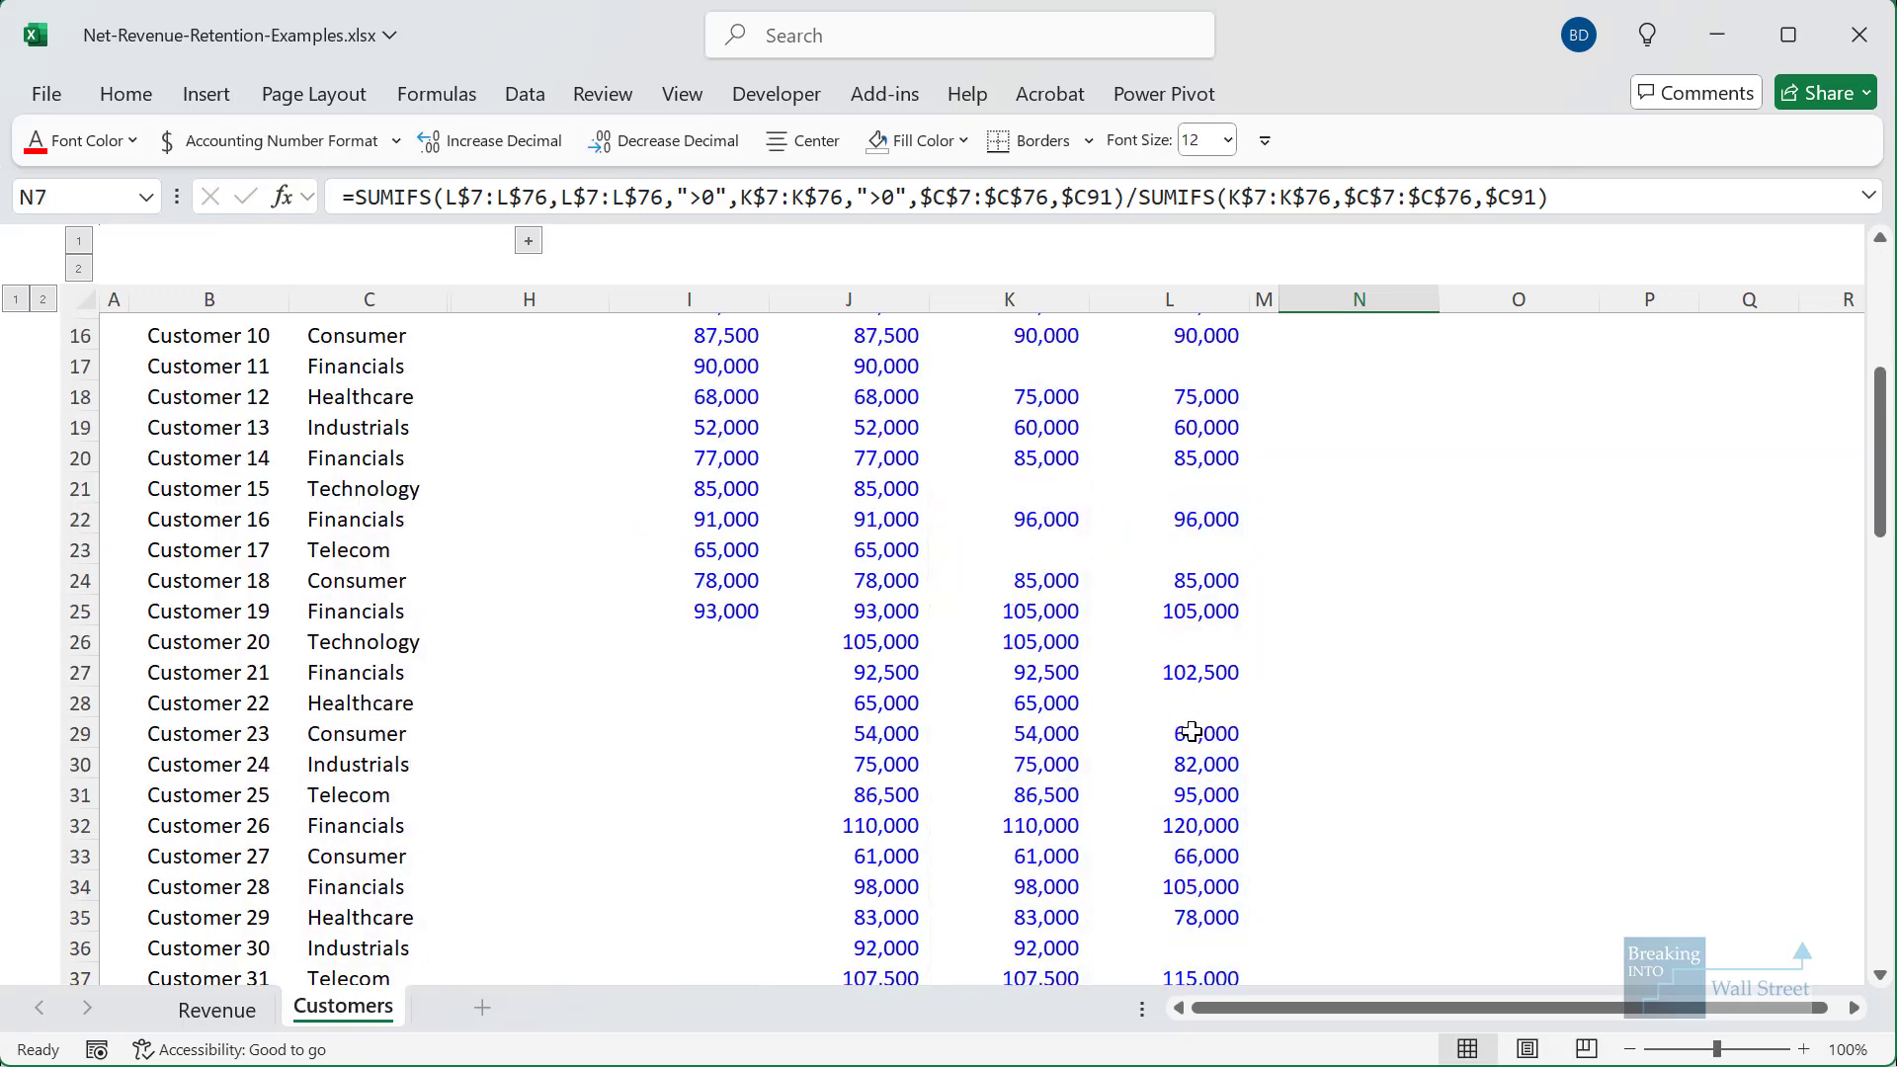
scroll(1191, 731, down, 18)
double_click(1193, 673)
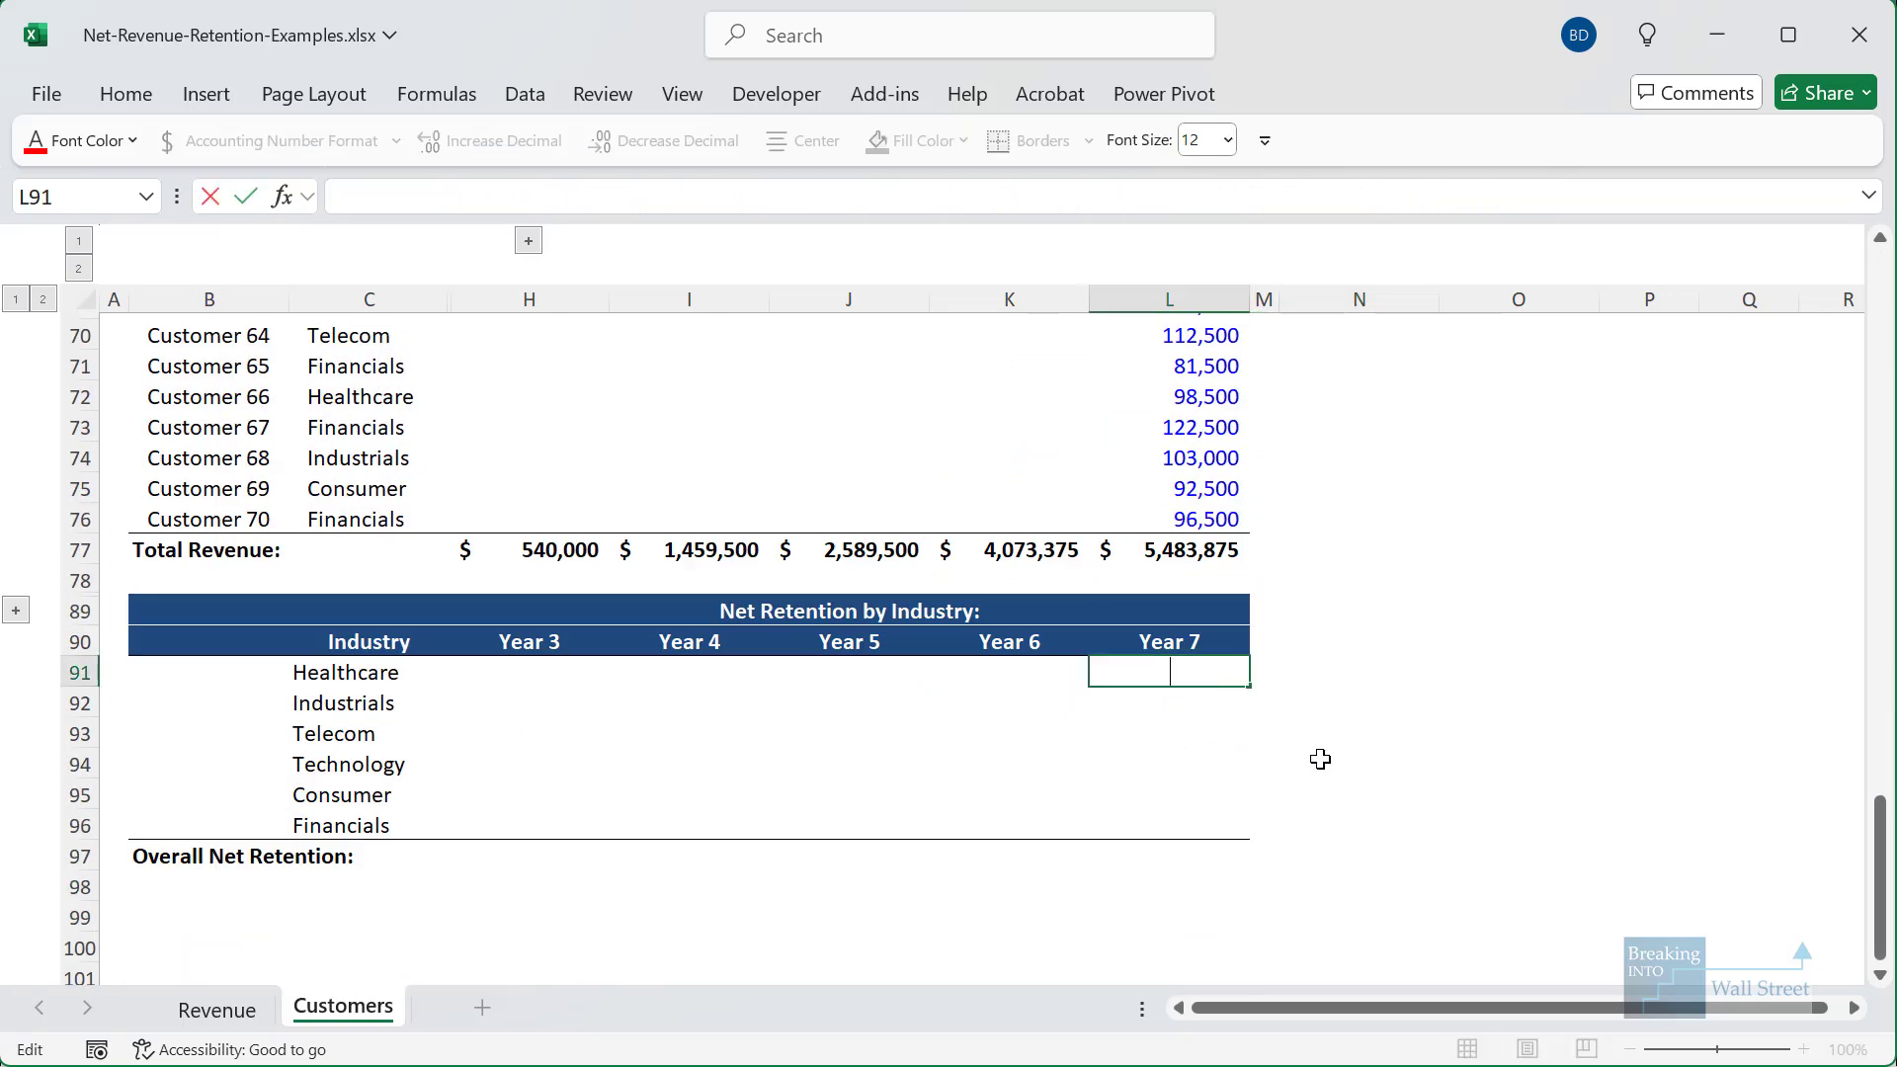
text(=SUMIFS(L$7:L$76,L$7:L$76,">0",K$7:K$76,">0",$C$7:$C$76,$C91)/SUMIFS(K$7:K$76,$C$7:$C$76,$C91))
key(ctrl+Return)
- Copy the L91 formula and paste formulas only across I91:L96 for all six industries
key(ctrl+c)
key(shift+Down)
key(shift+Down)
key(shift+Down)
key(shift+Down)
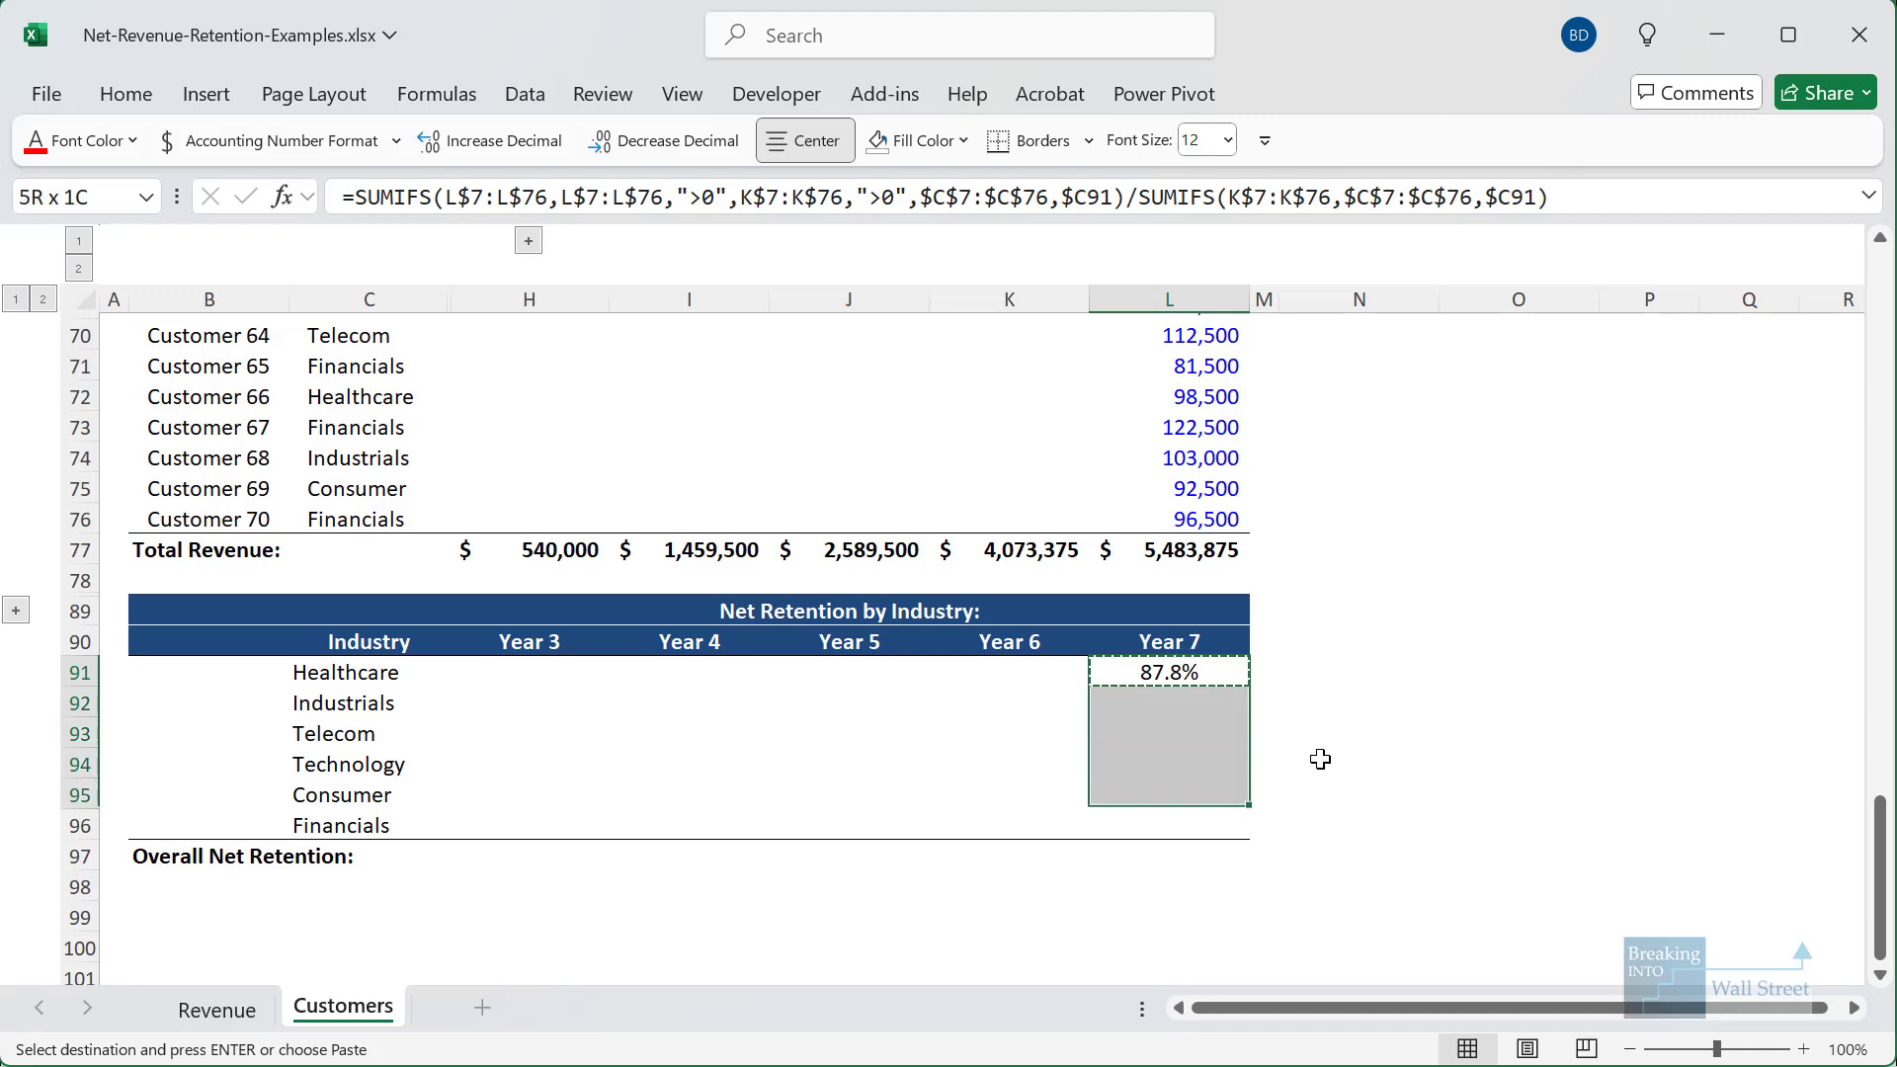
key(shift+Down)
key(shift+Left)
key(shift+Left)
key(shift+Left)
key(shift+Left)
key(shift+Right)
key(alt+e)
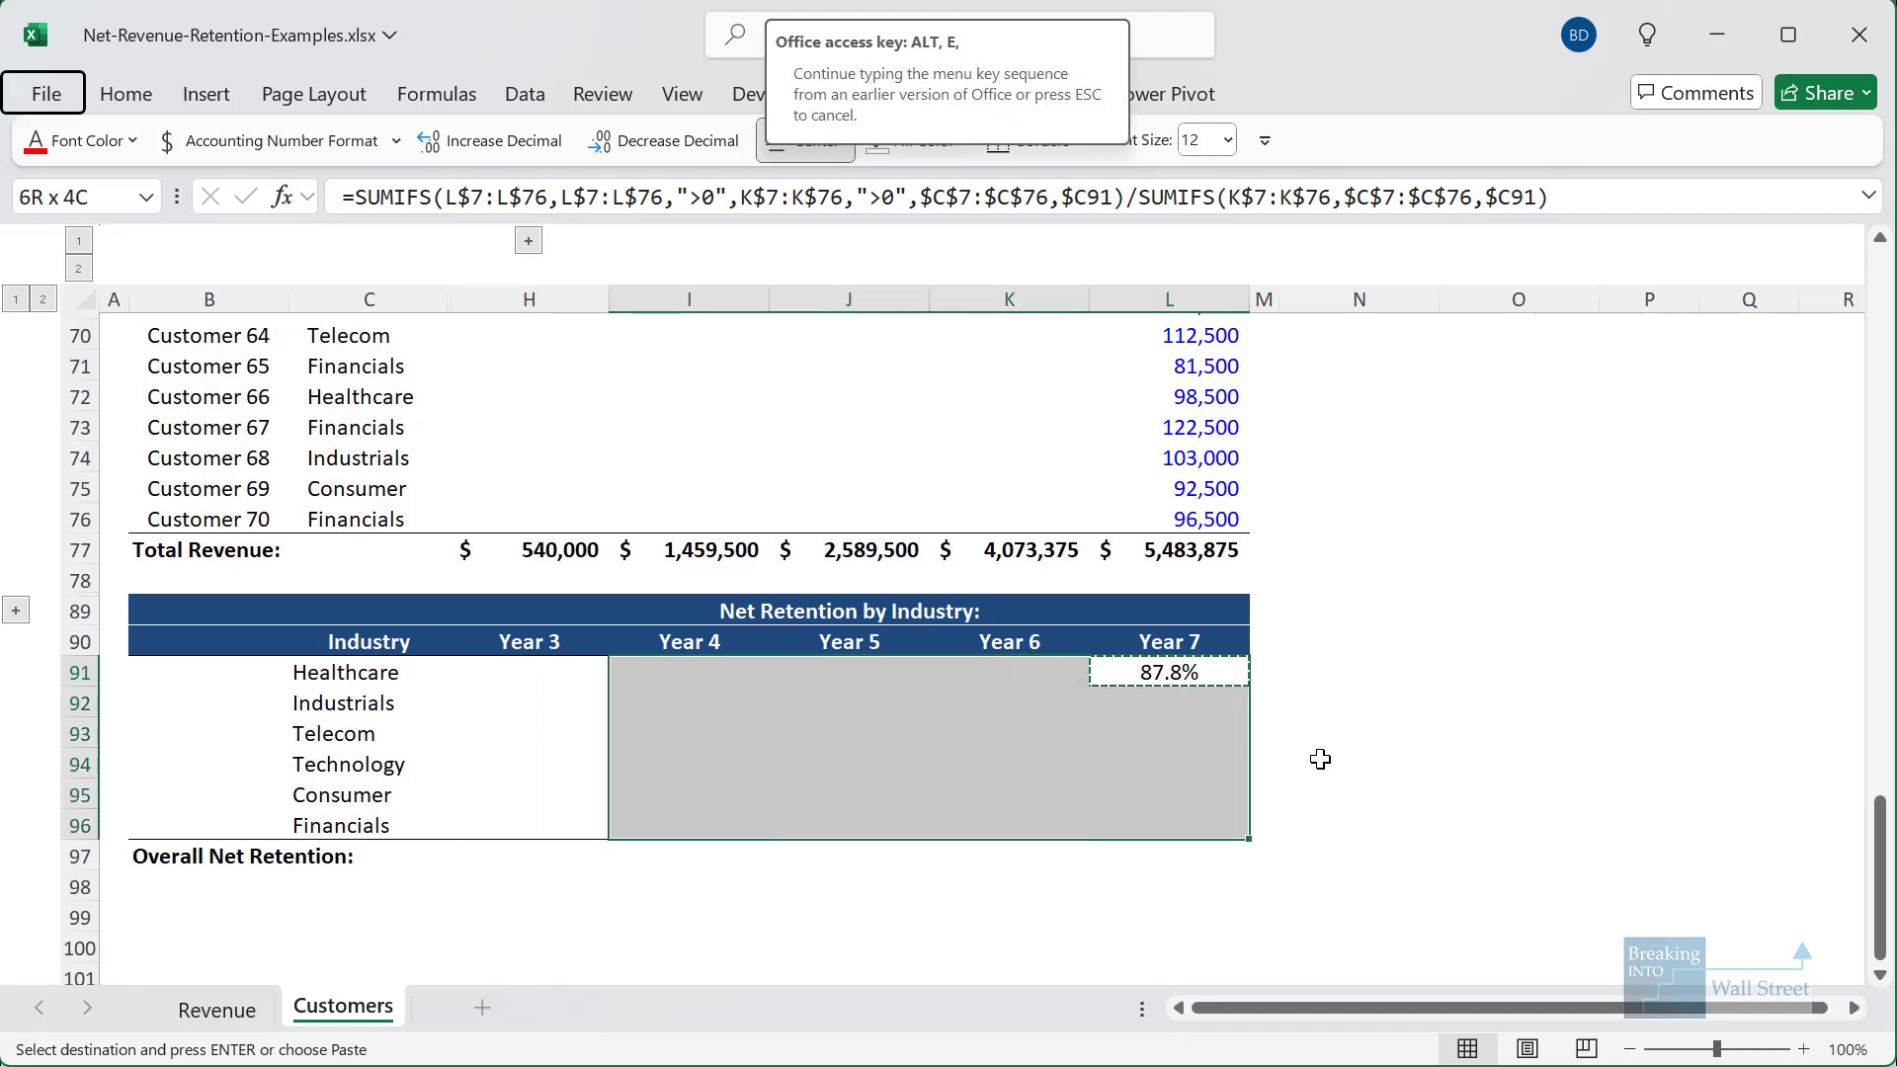
key(s)
key(f)
key(Return)
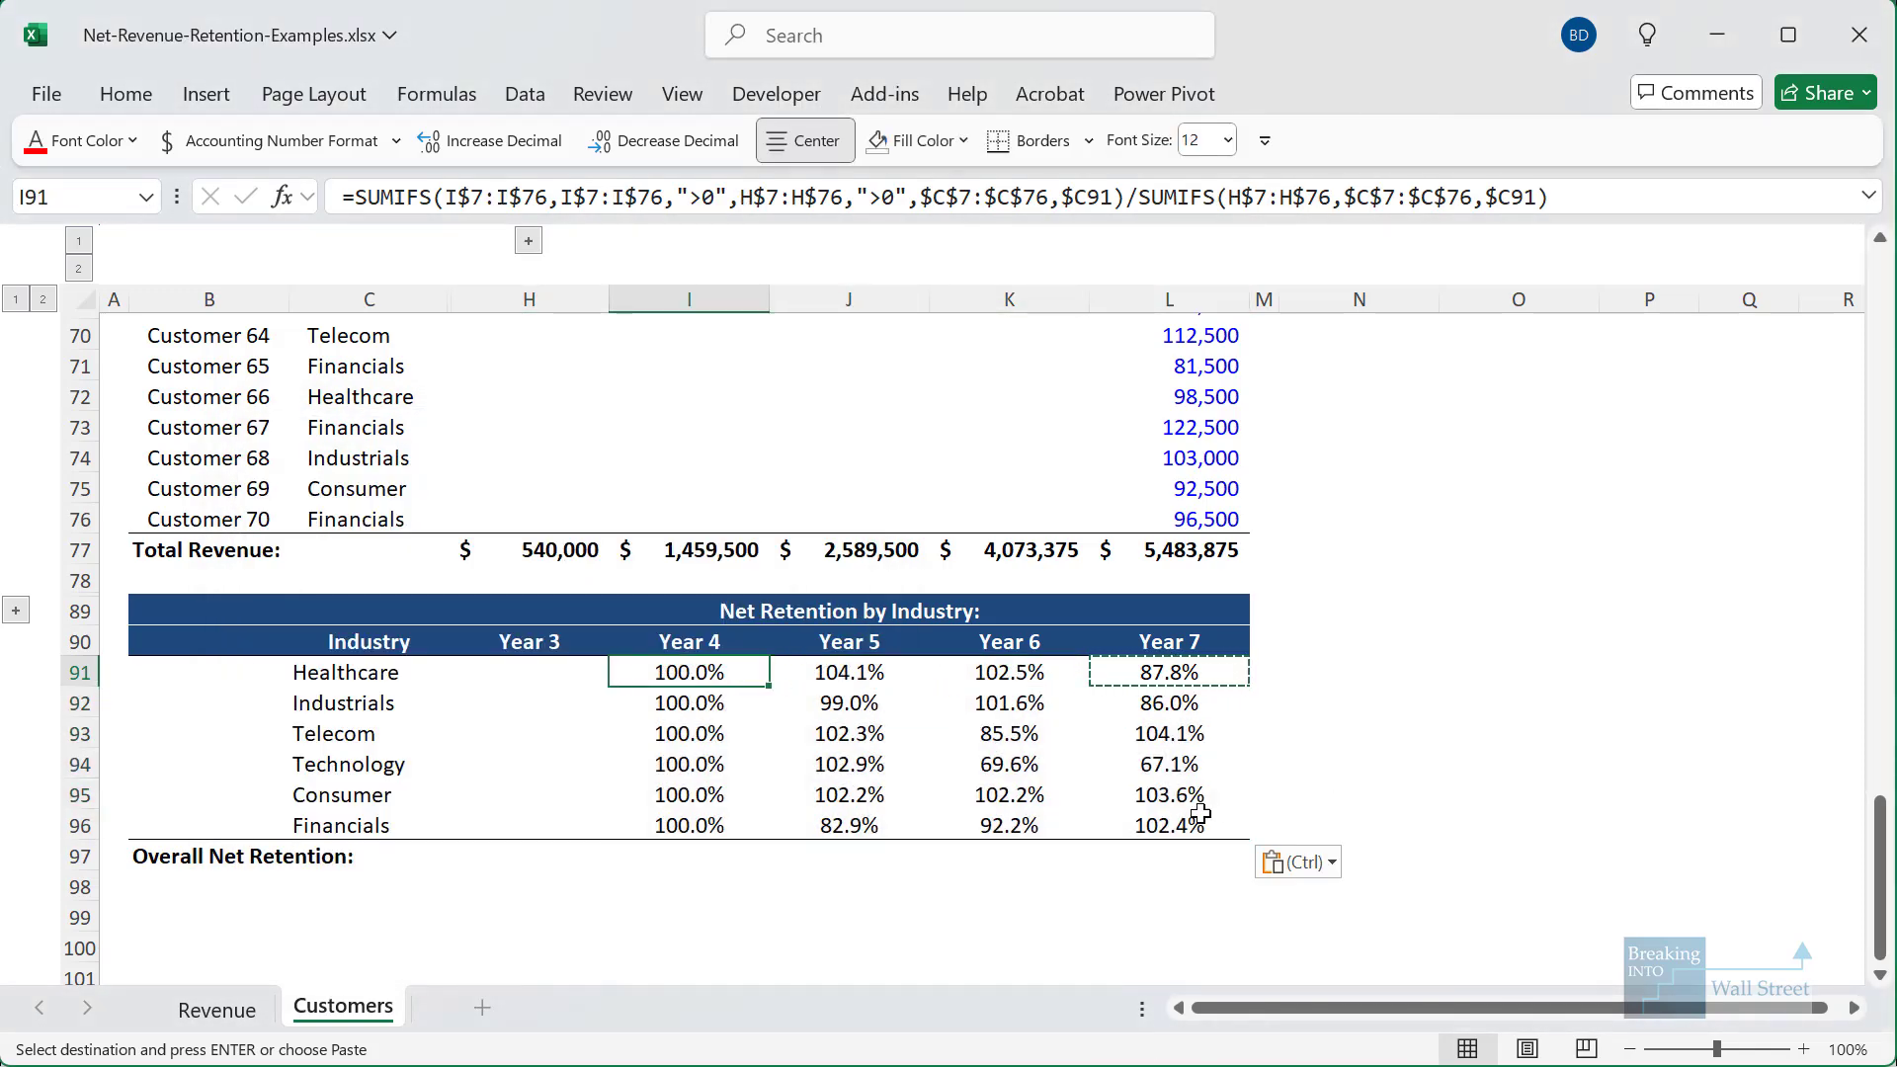
key(Escape)
- Review the filled table and inspect the ranges behind Healthcare's Year 7 result
click(1359, 764)
click(1554, 636)
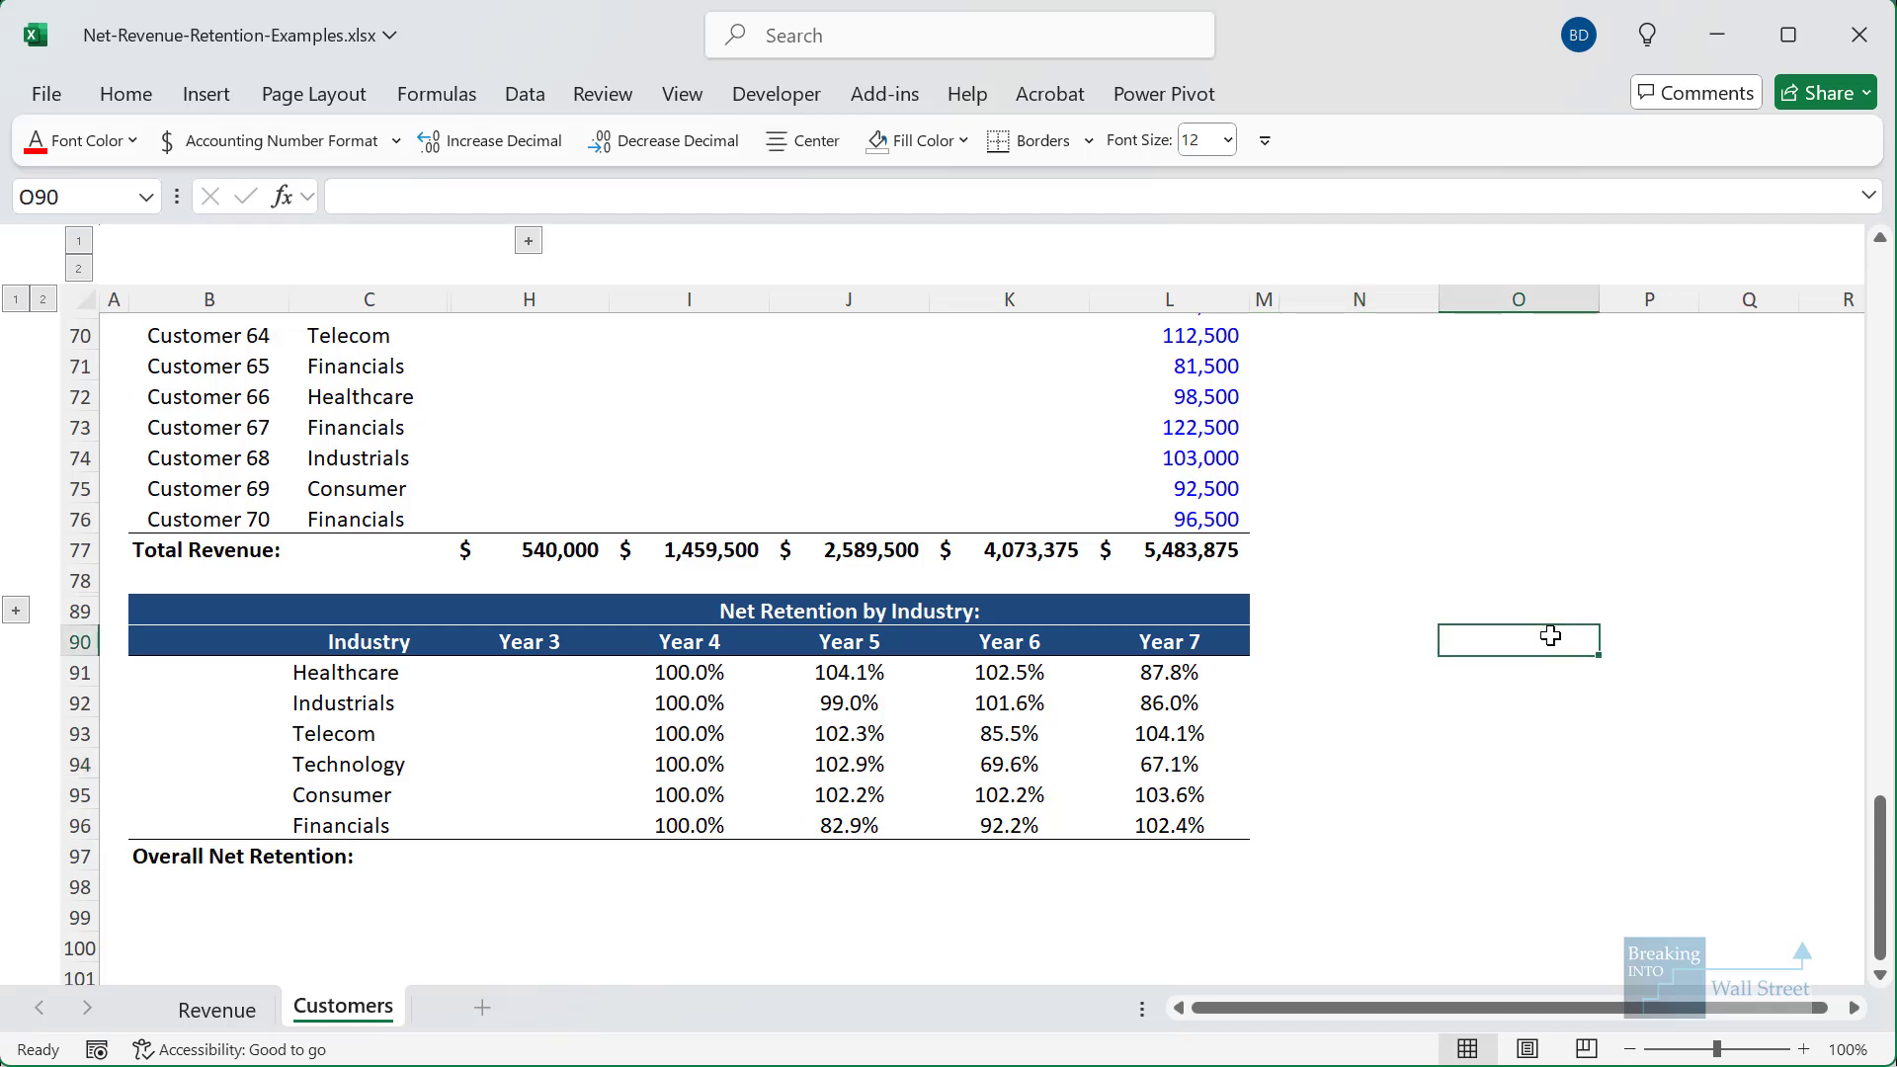
mouse_move(291, 657)
mouse_down()
mouse_move(298, 682)
mouse_move(869, 701)
mouse_move(1268, 690)
mouse_move(1257, 723)
mouse_up()
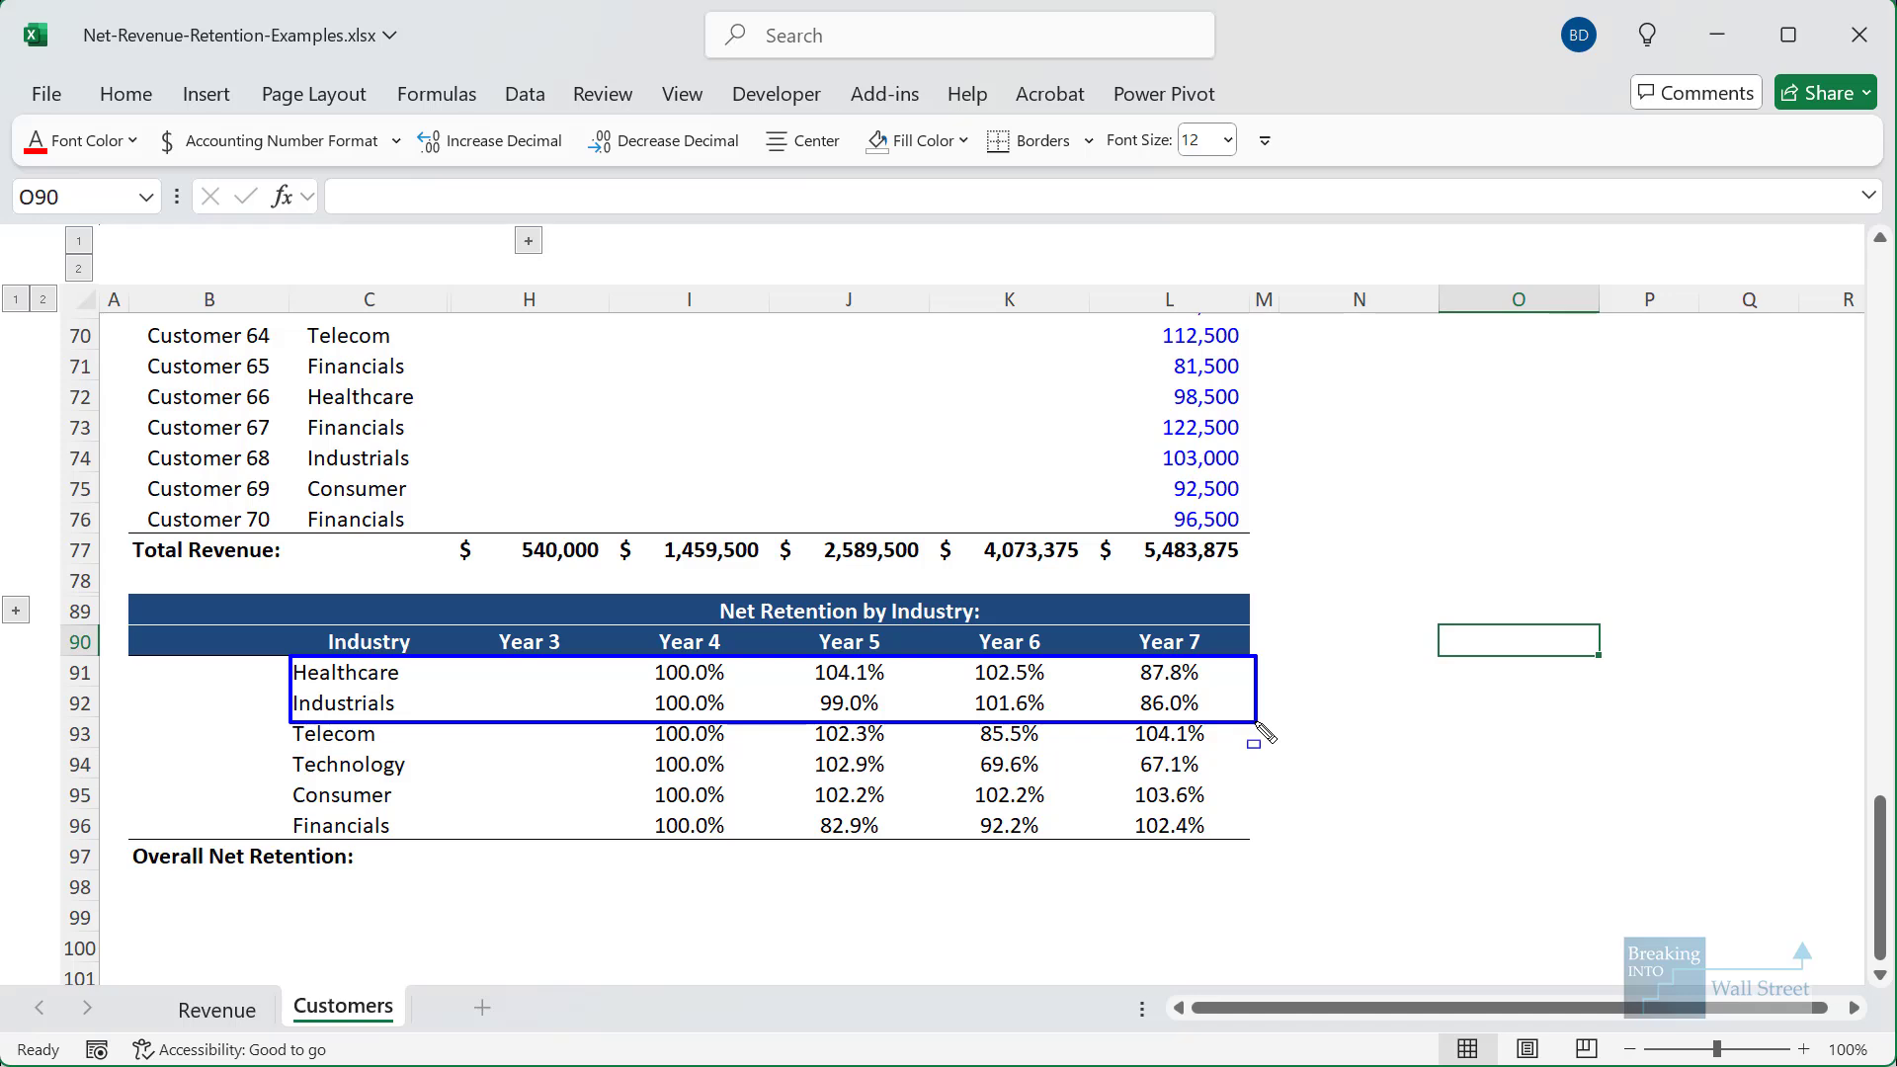
drag(1265, 733, 1259, 765)
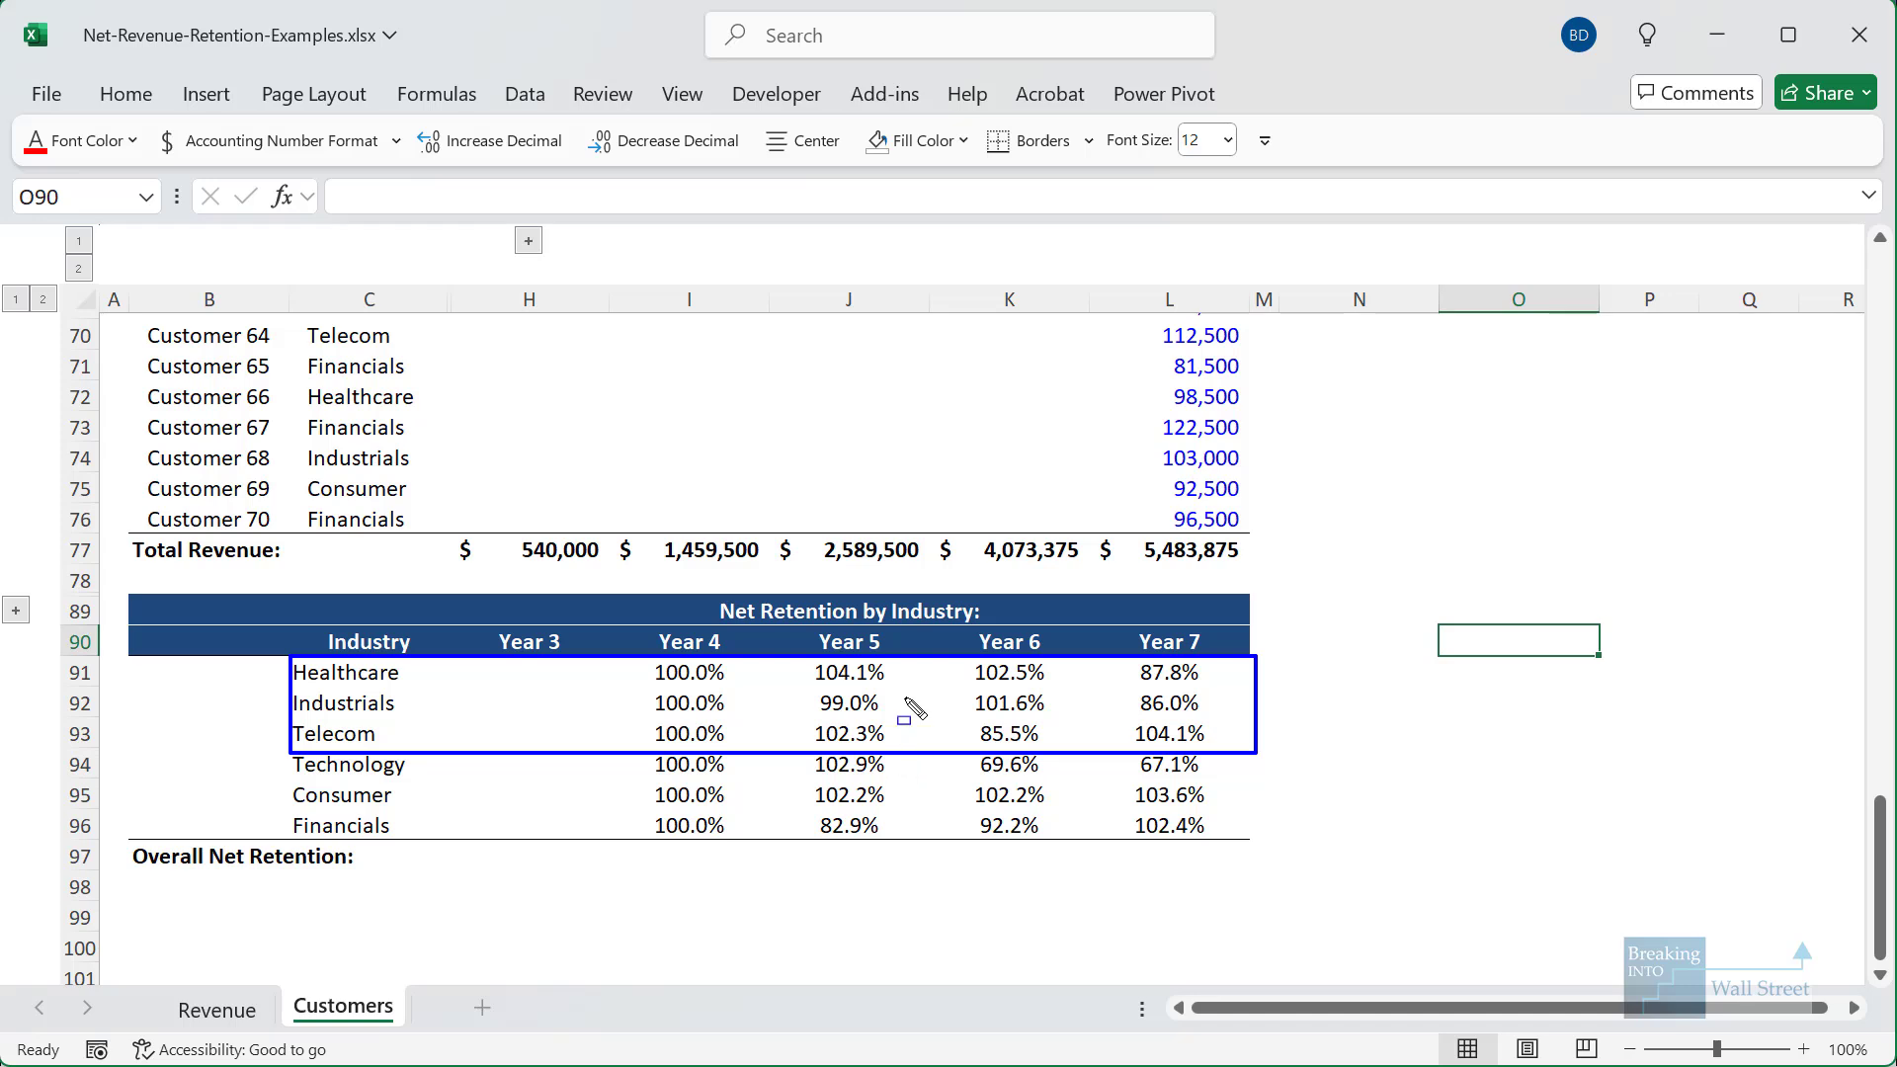
key(Escape)
click(1111, 680)
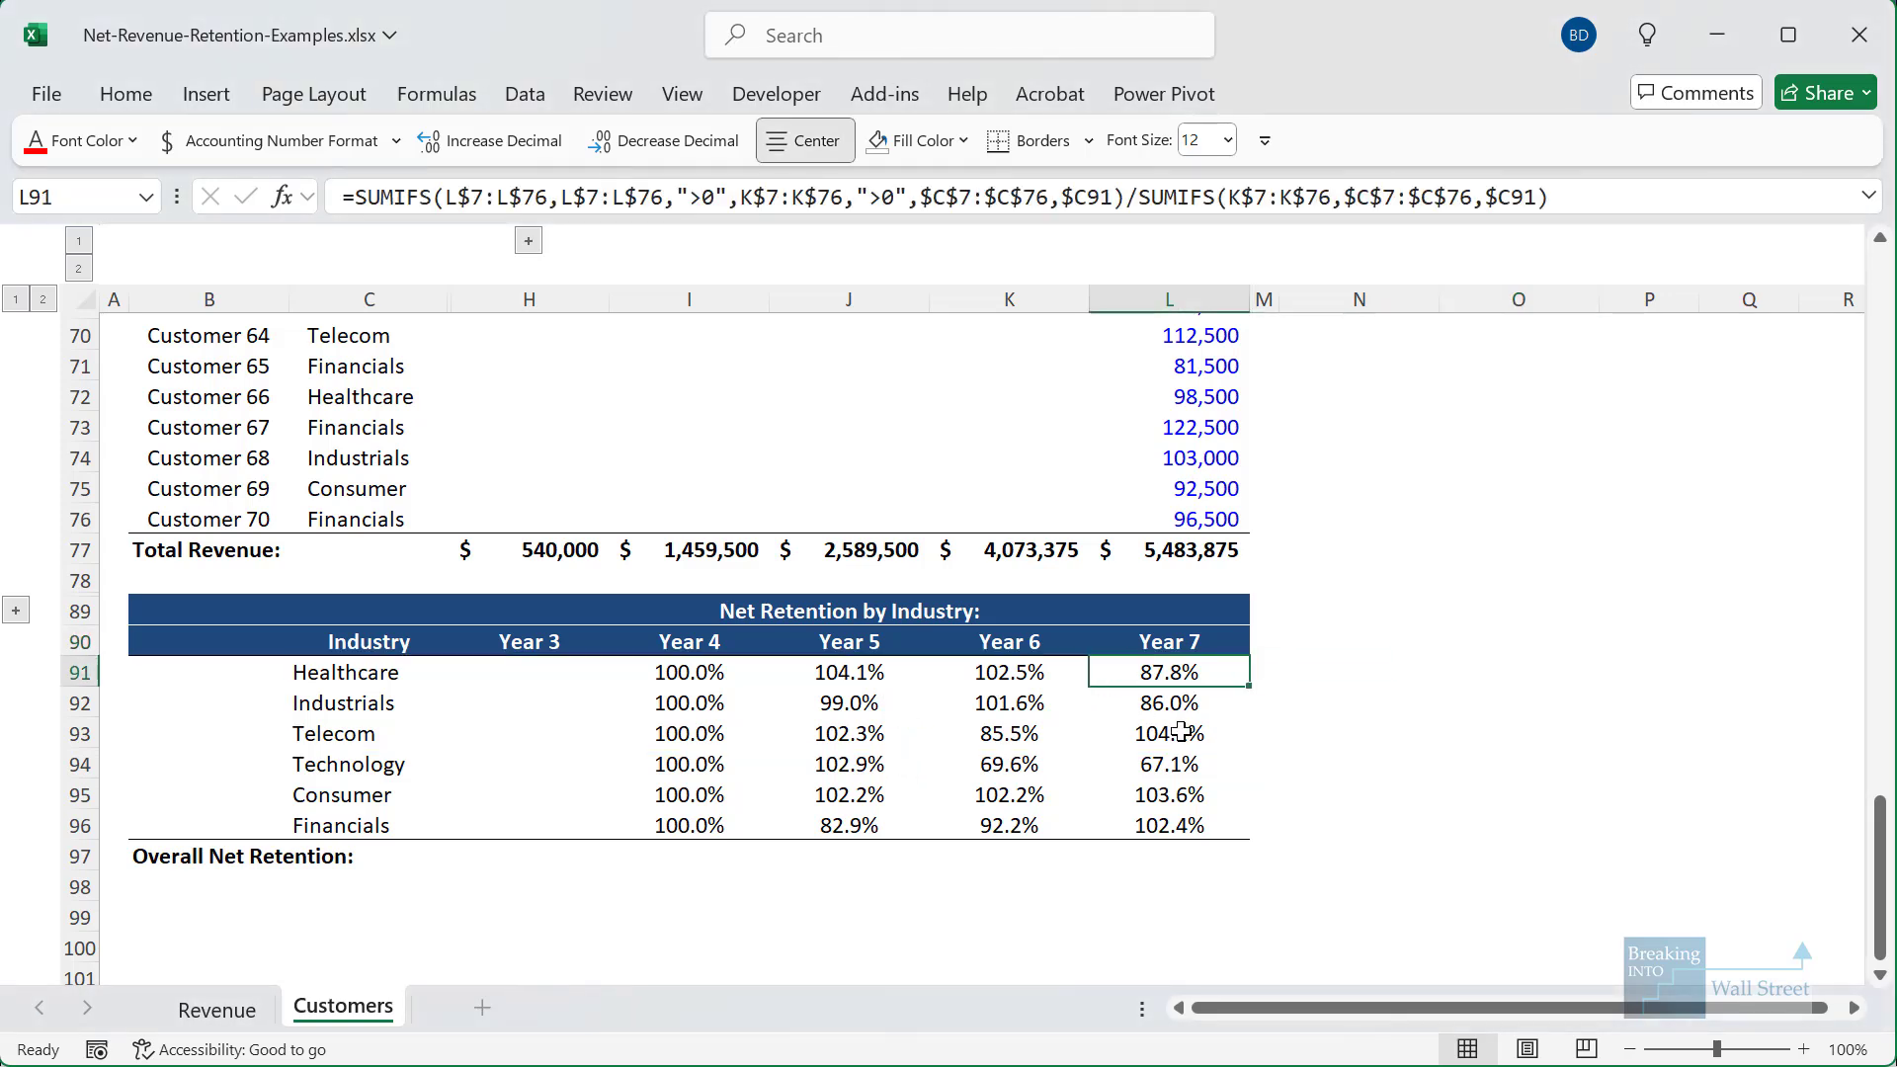
key(F2)
key(Escape)
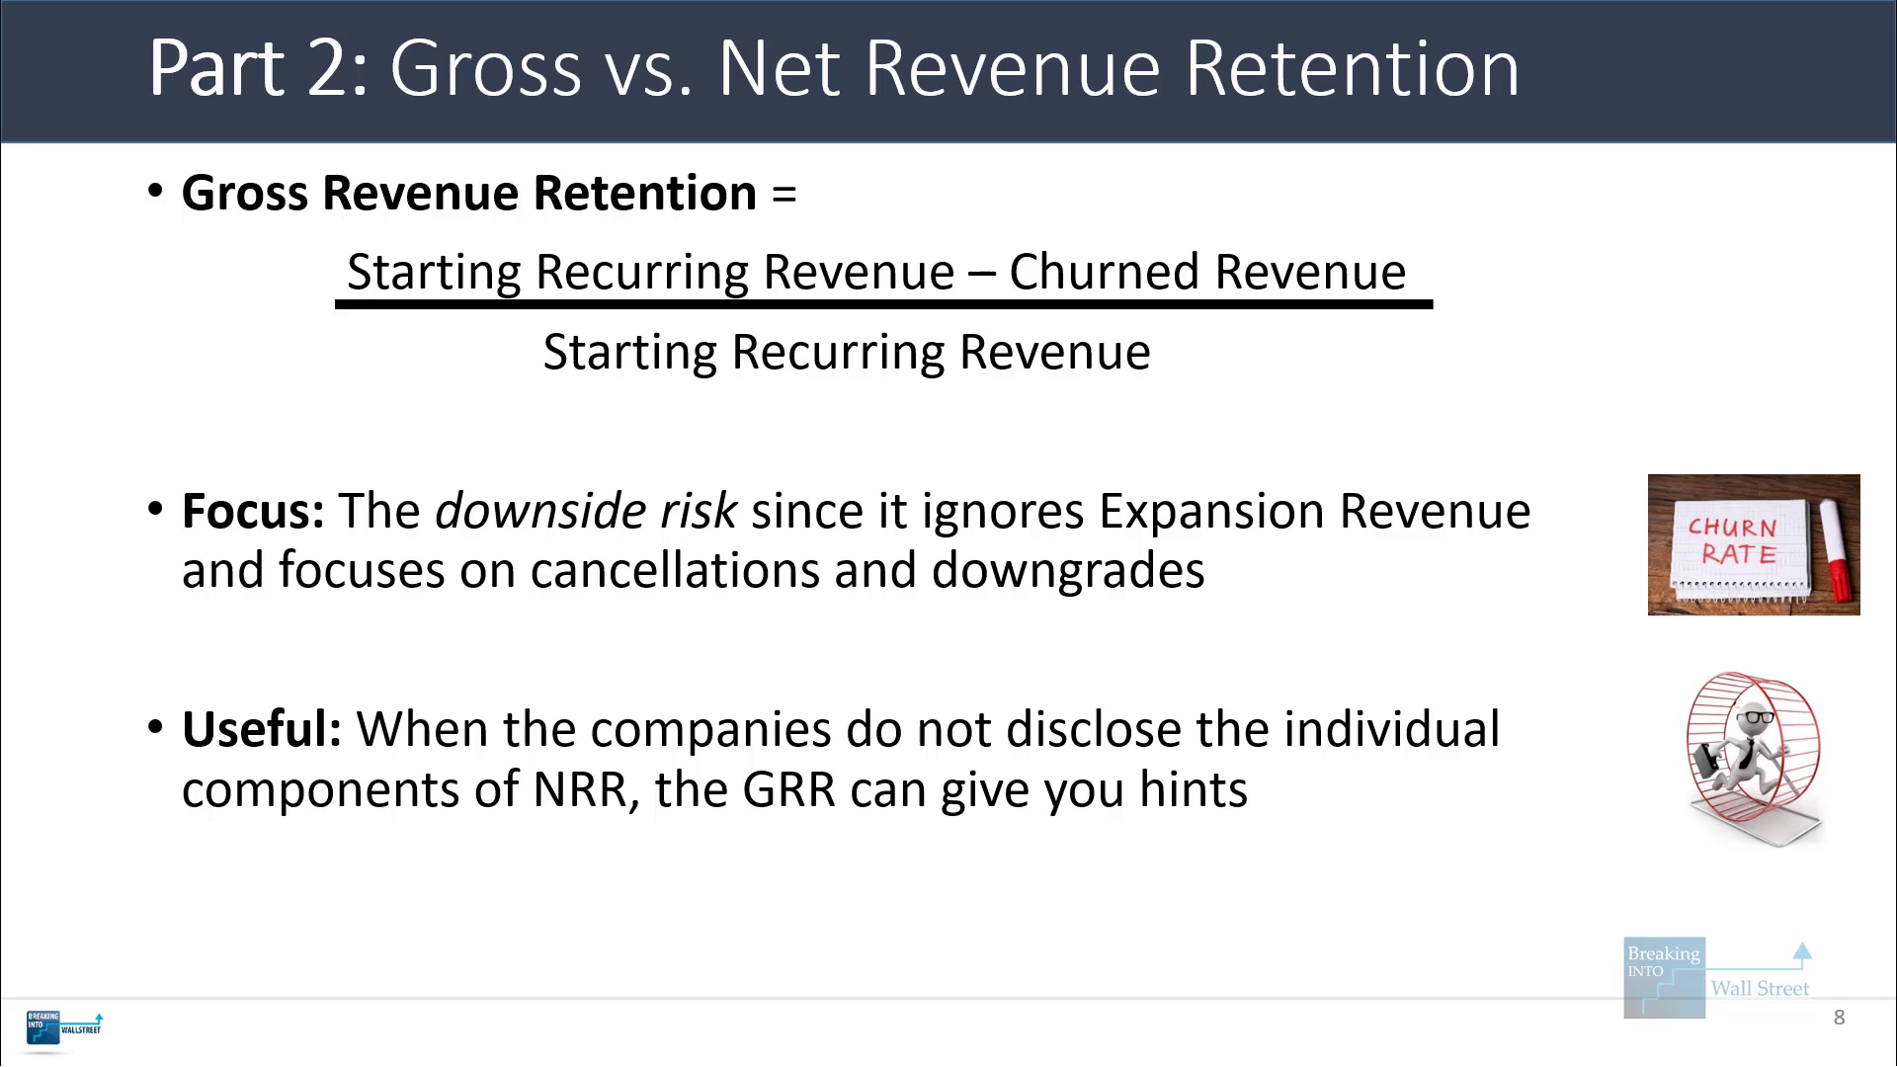
key(Right)
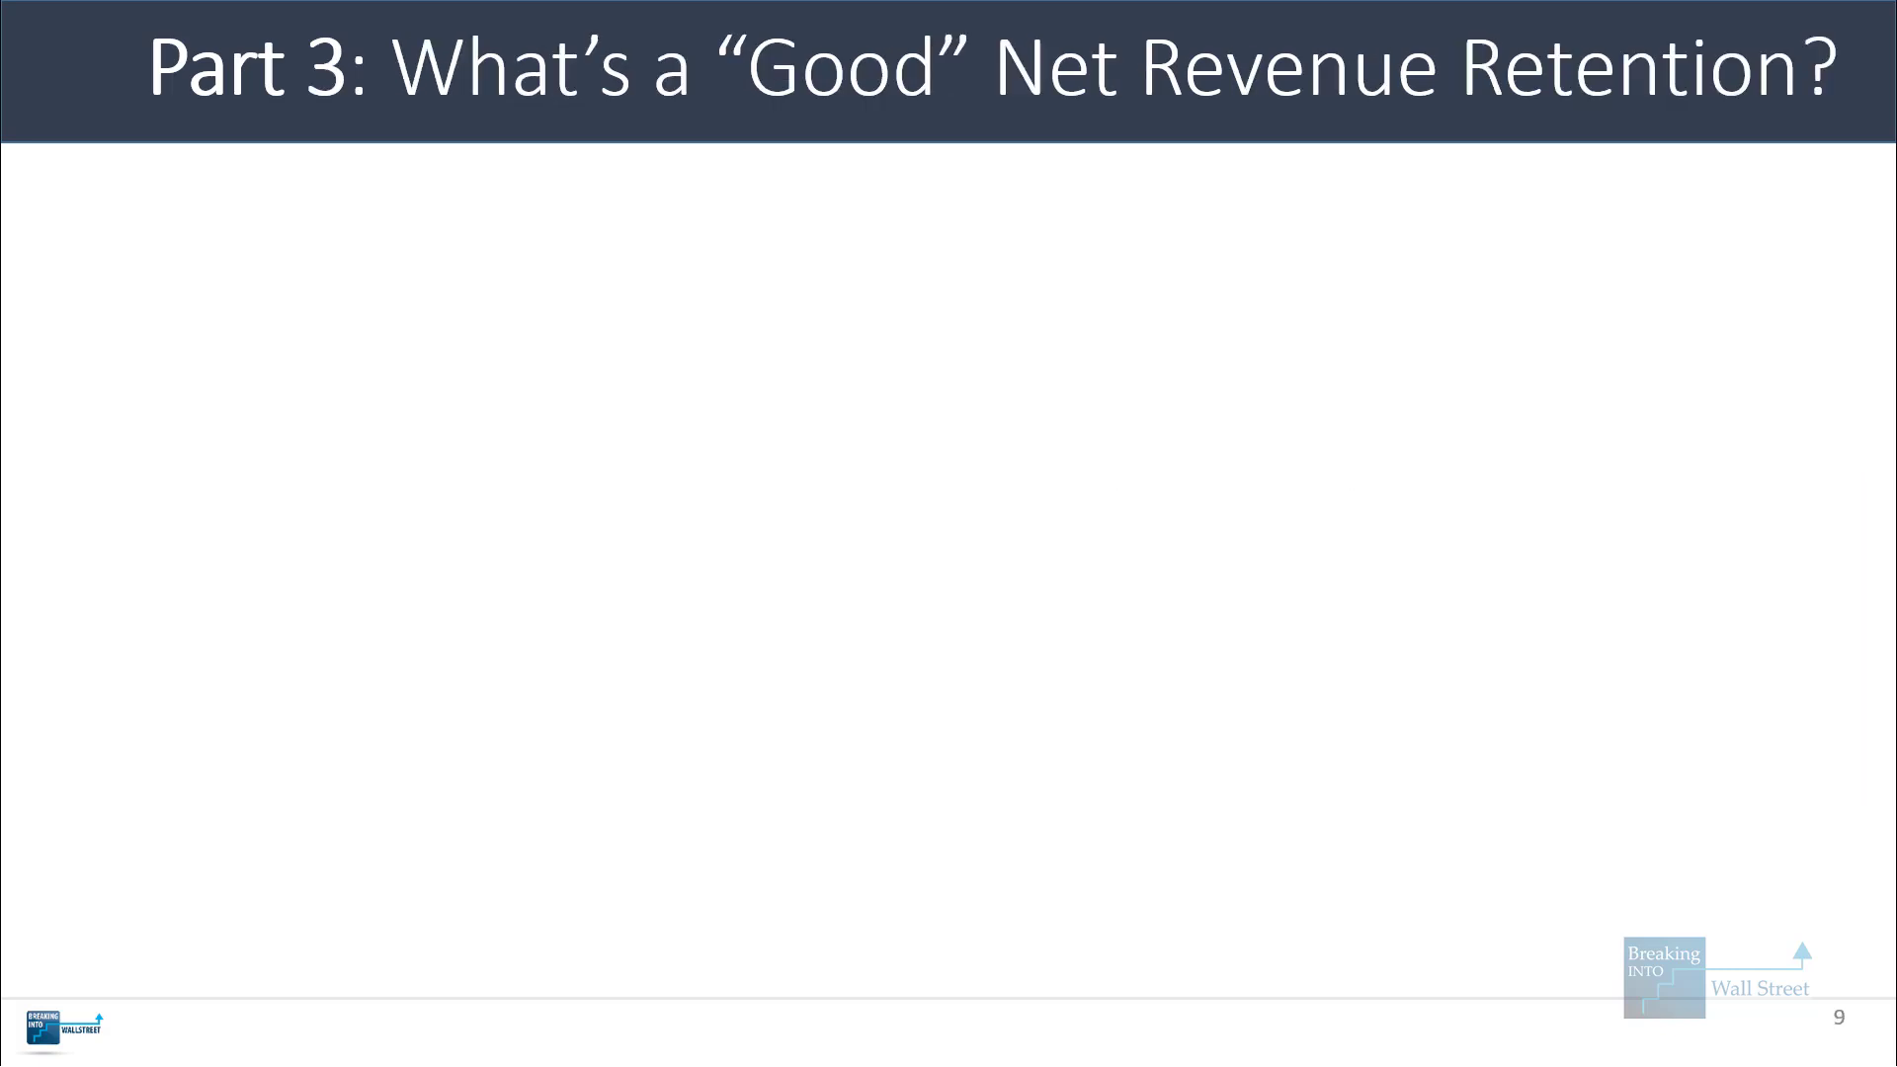
key(Left)
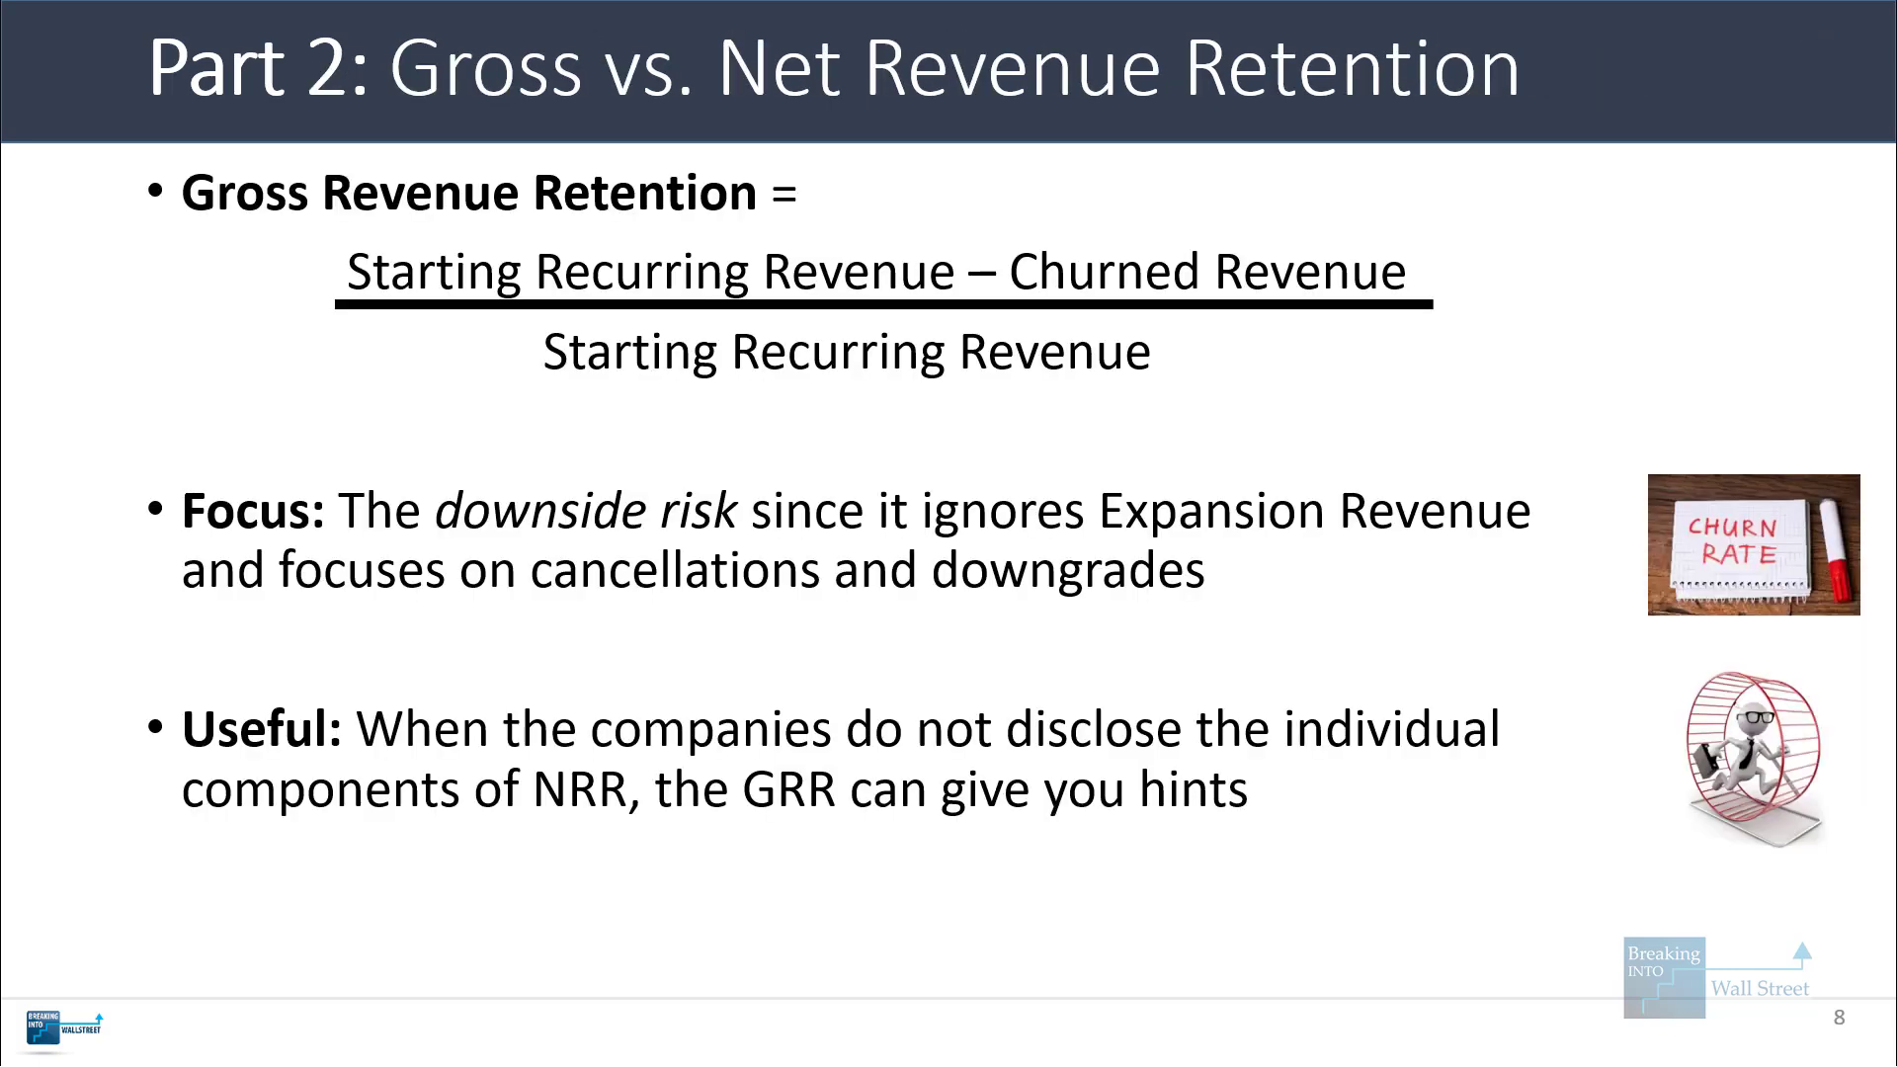
- Expand the hidden Gross Retention by Industry rows and review the overall Year 4–7 values
click(764, 1049)
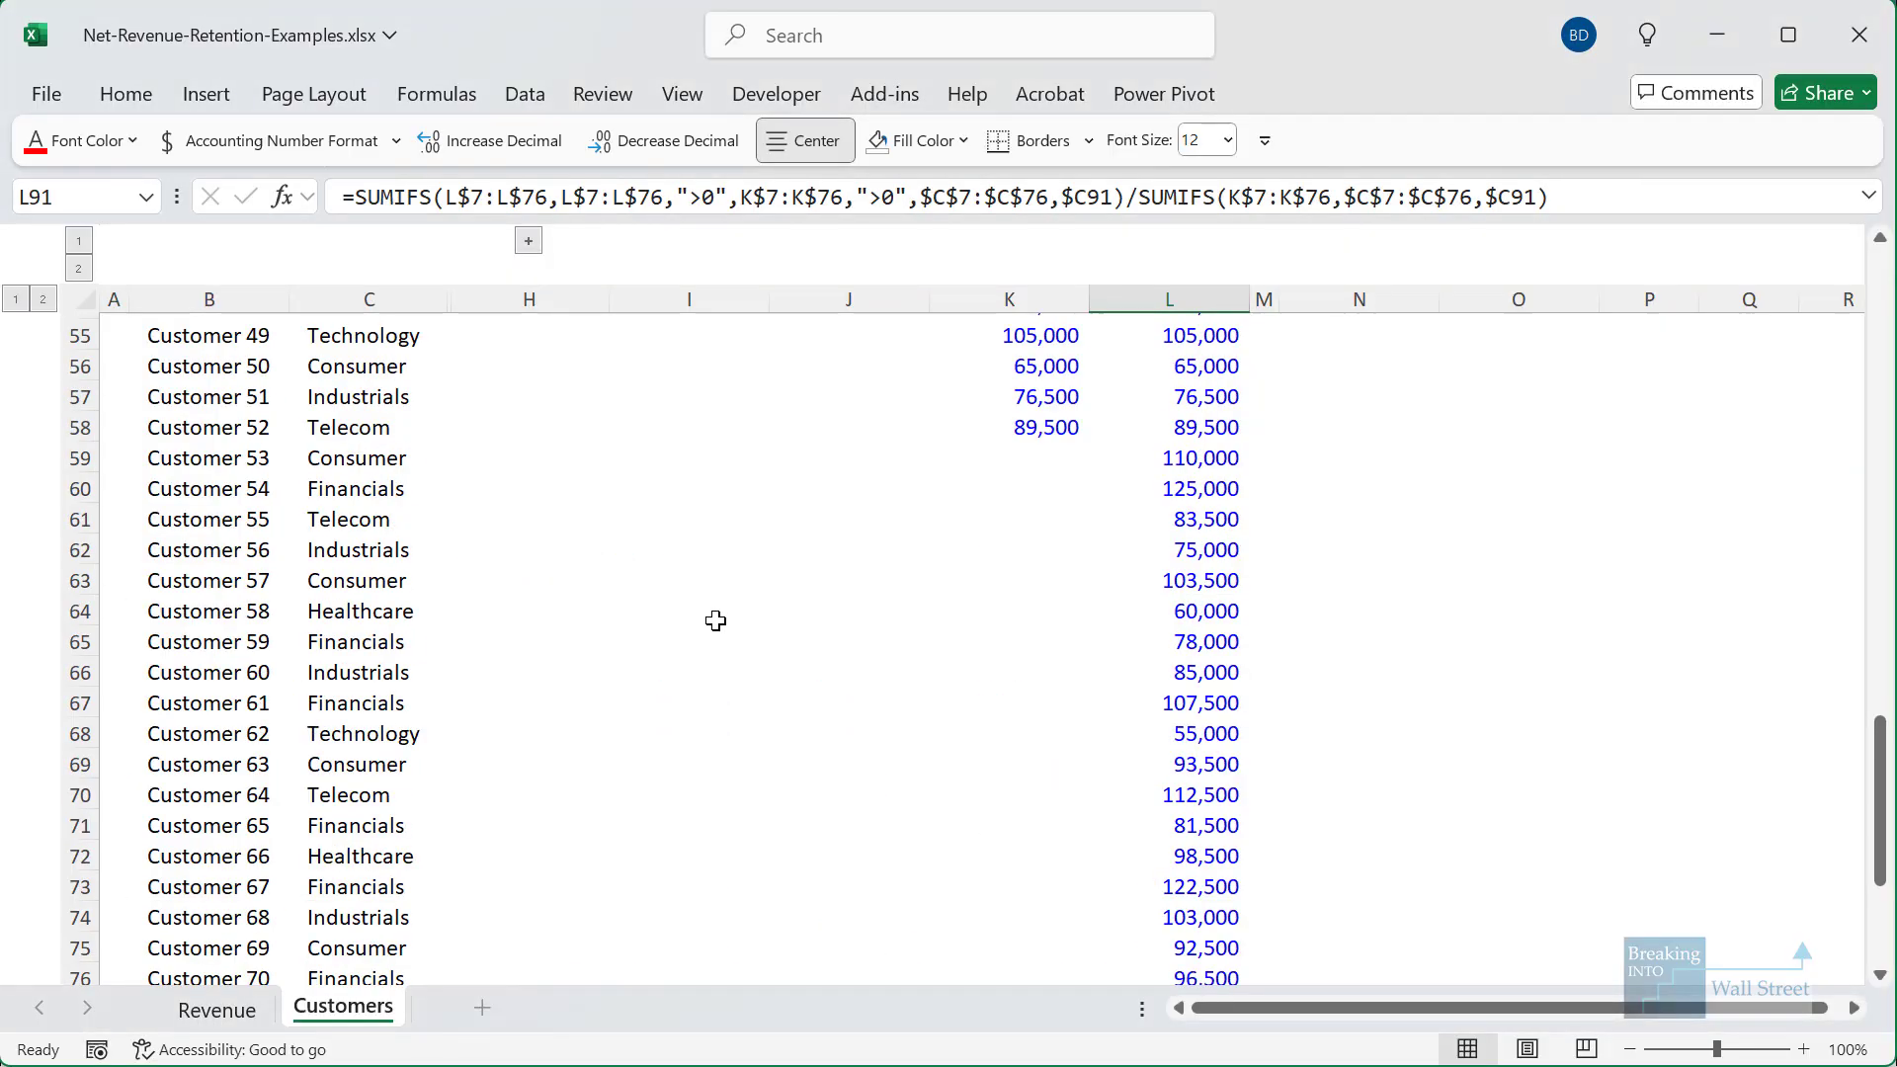
scroll(635, 861, down, 2)
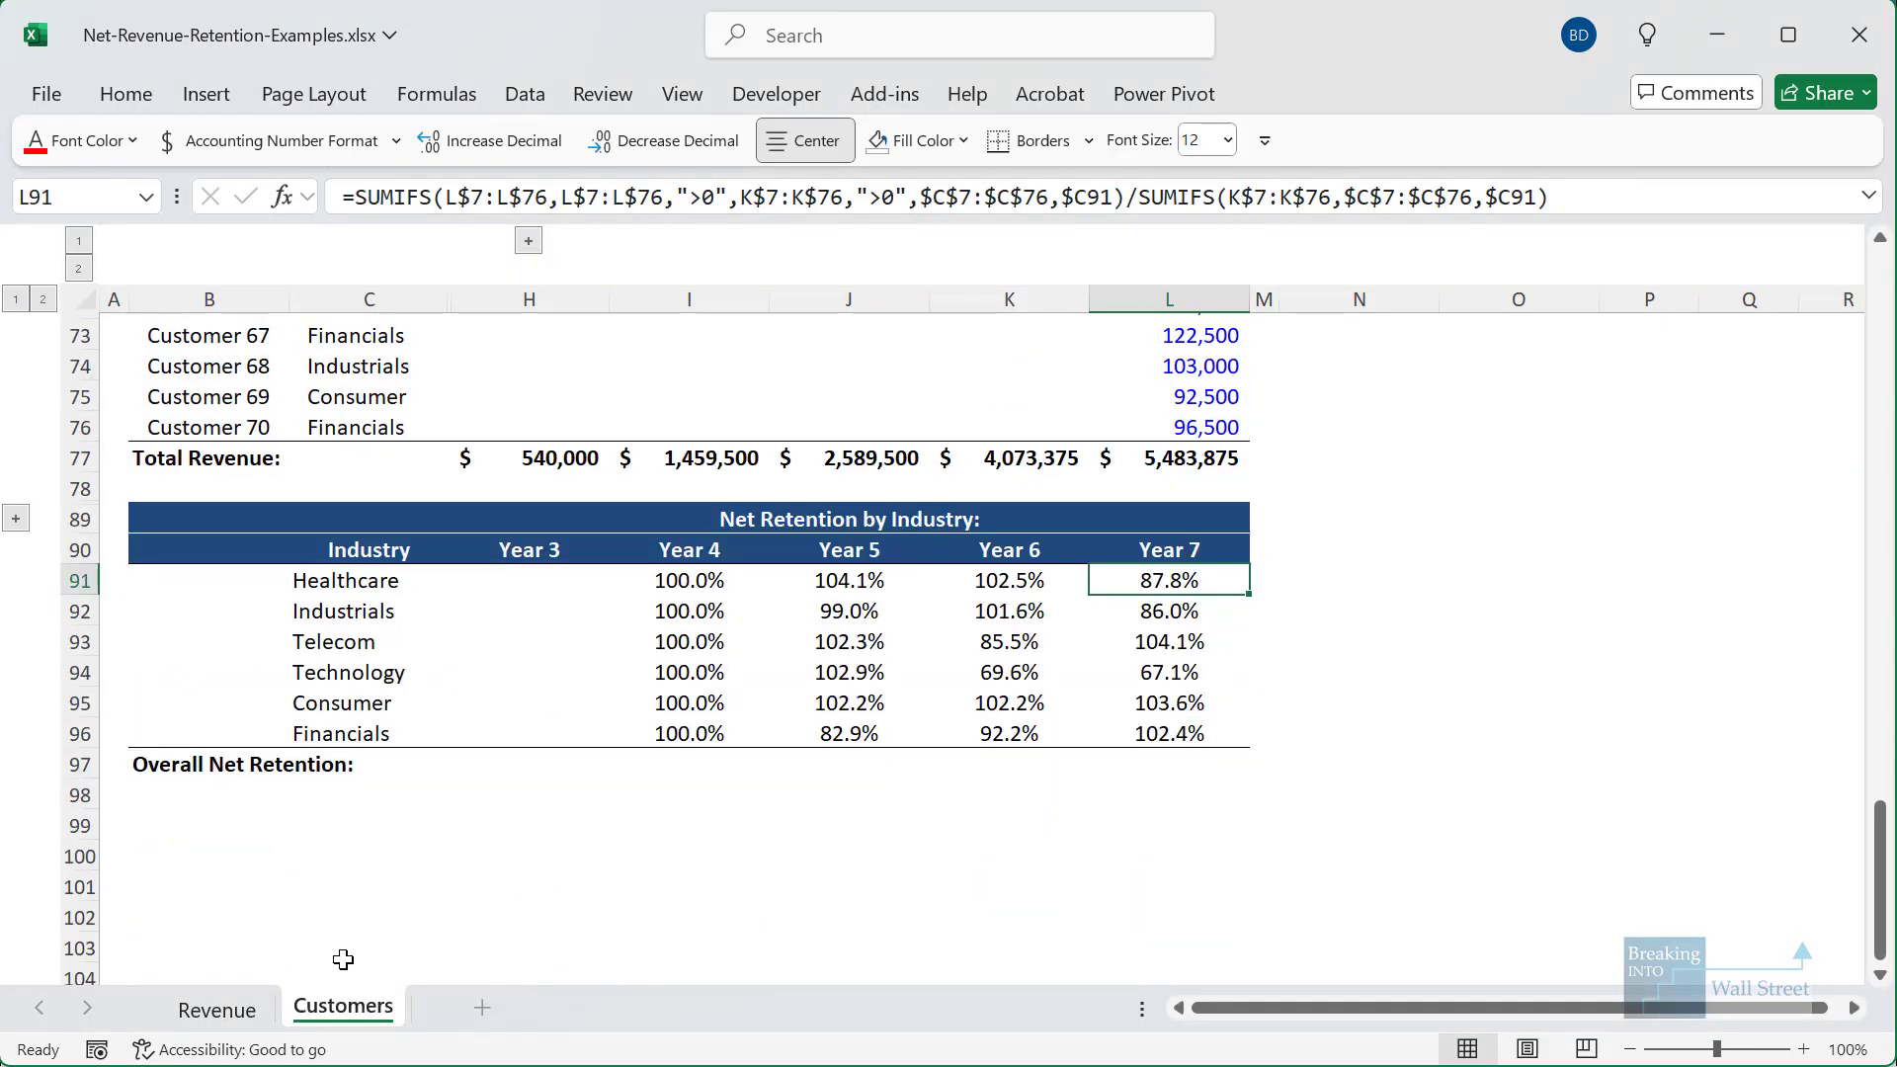
click(14, 518)
click(1017, 761)
scroll(1037, 760, down, 1)
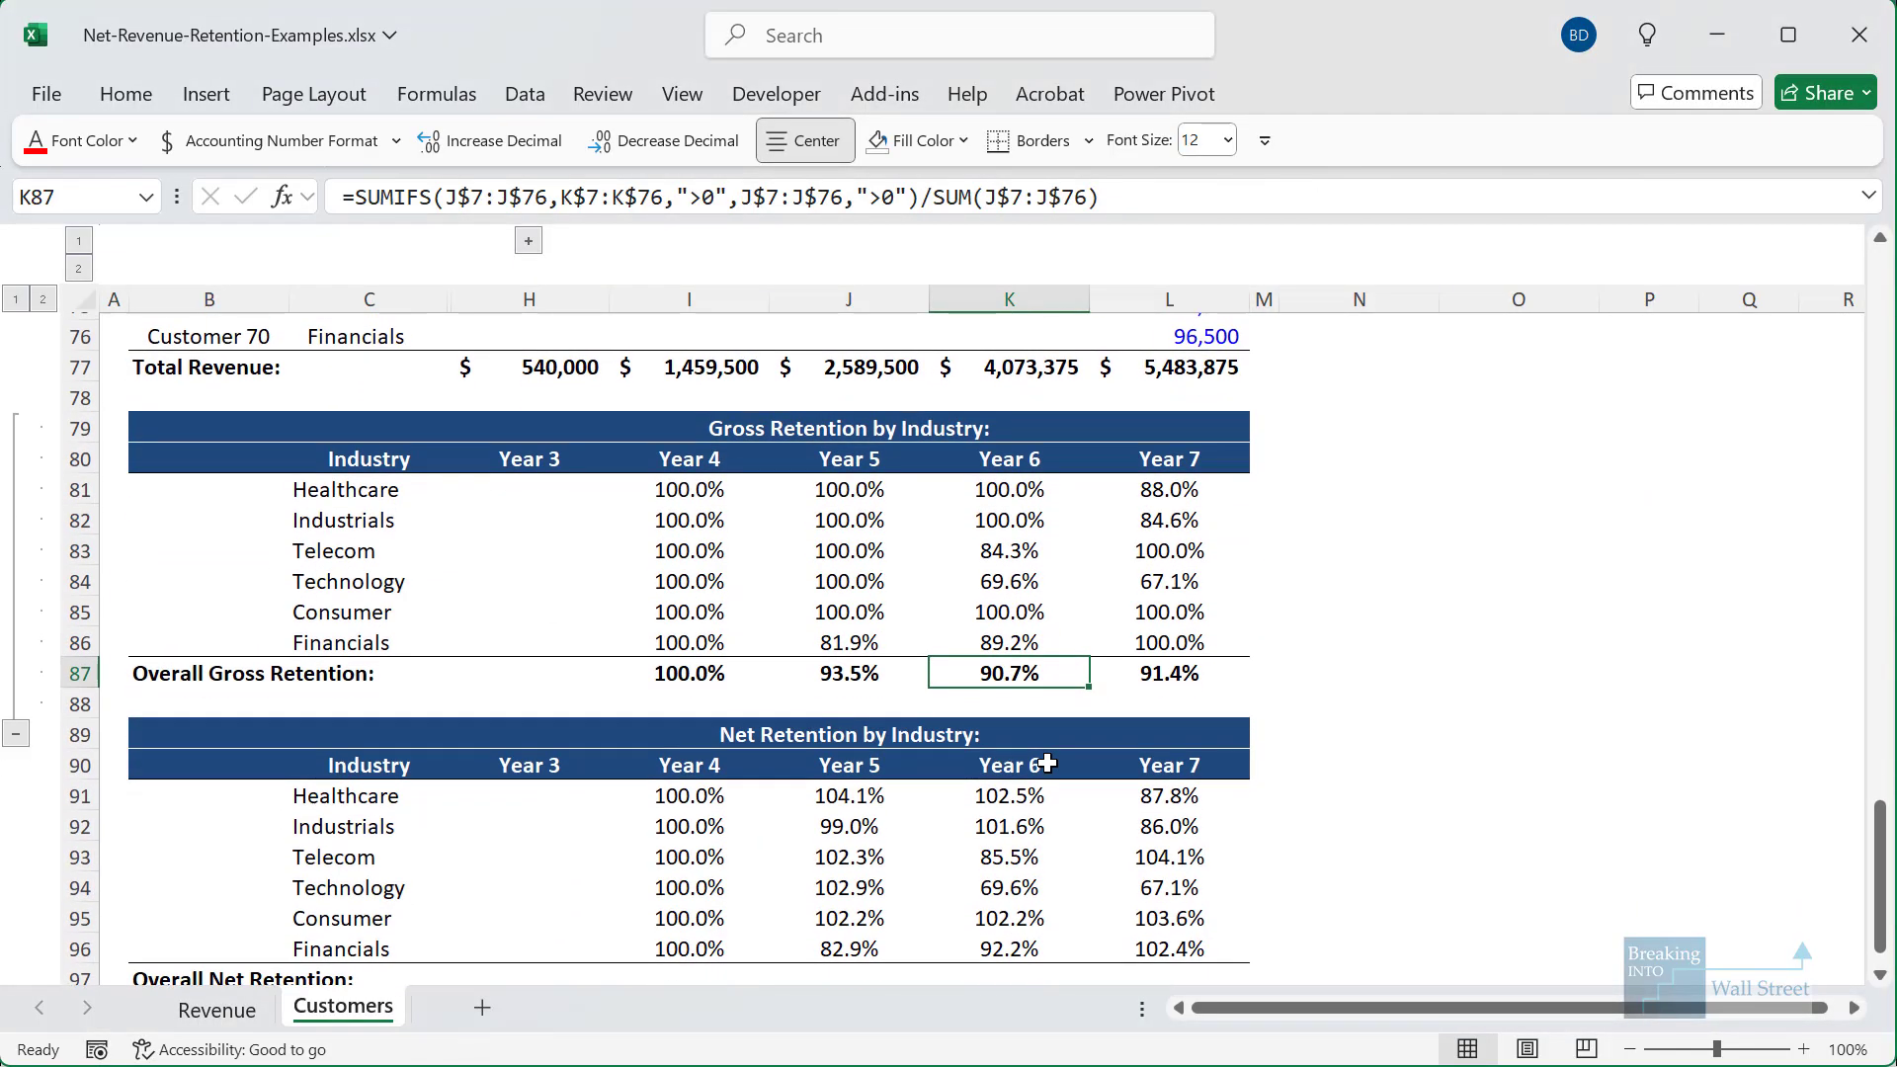
key(Right)
key(Left)
key(Left)
key(Left)
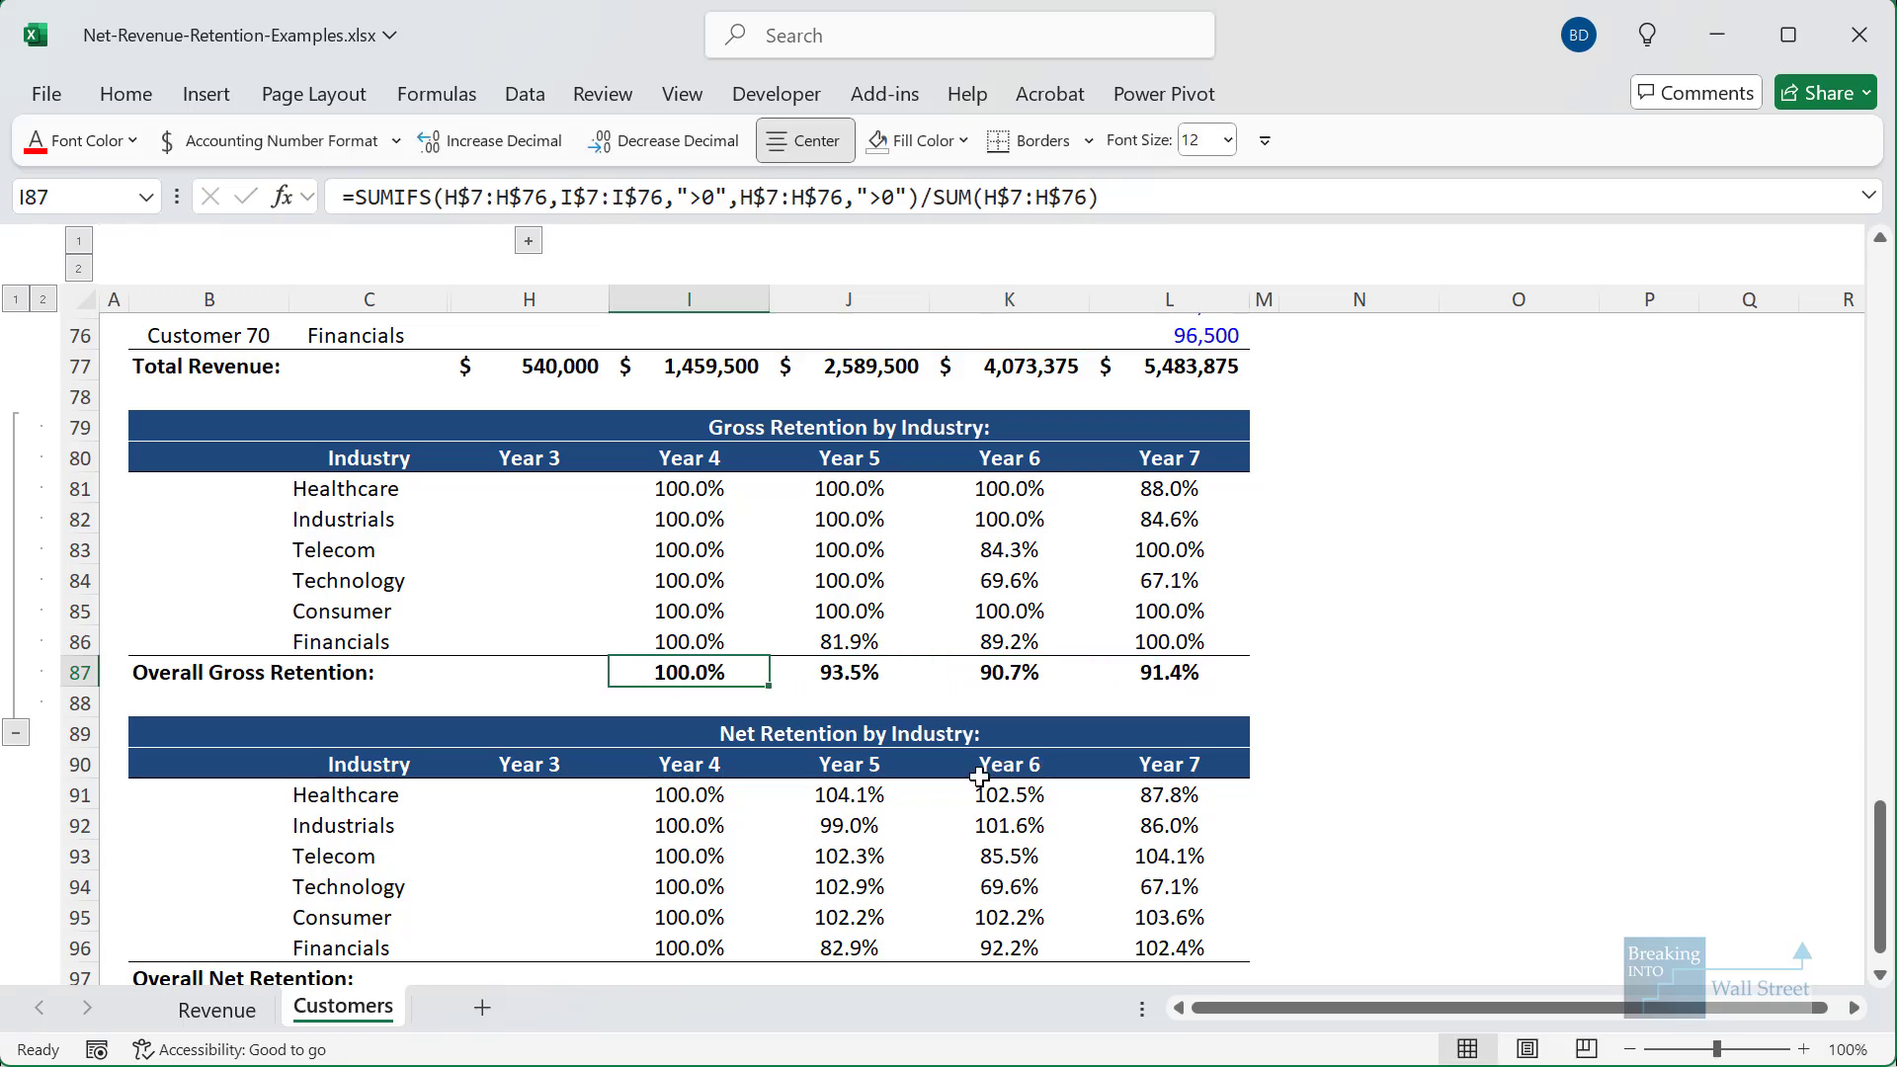
- On the Revenue sheet, enter =(J13+J16)/J13 in J20
click(216, 1010)
scroll(910, 571, up, 3)
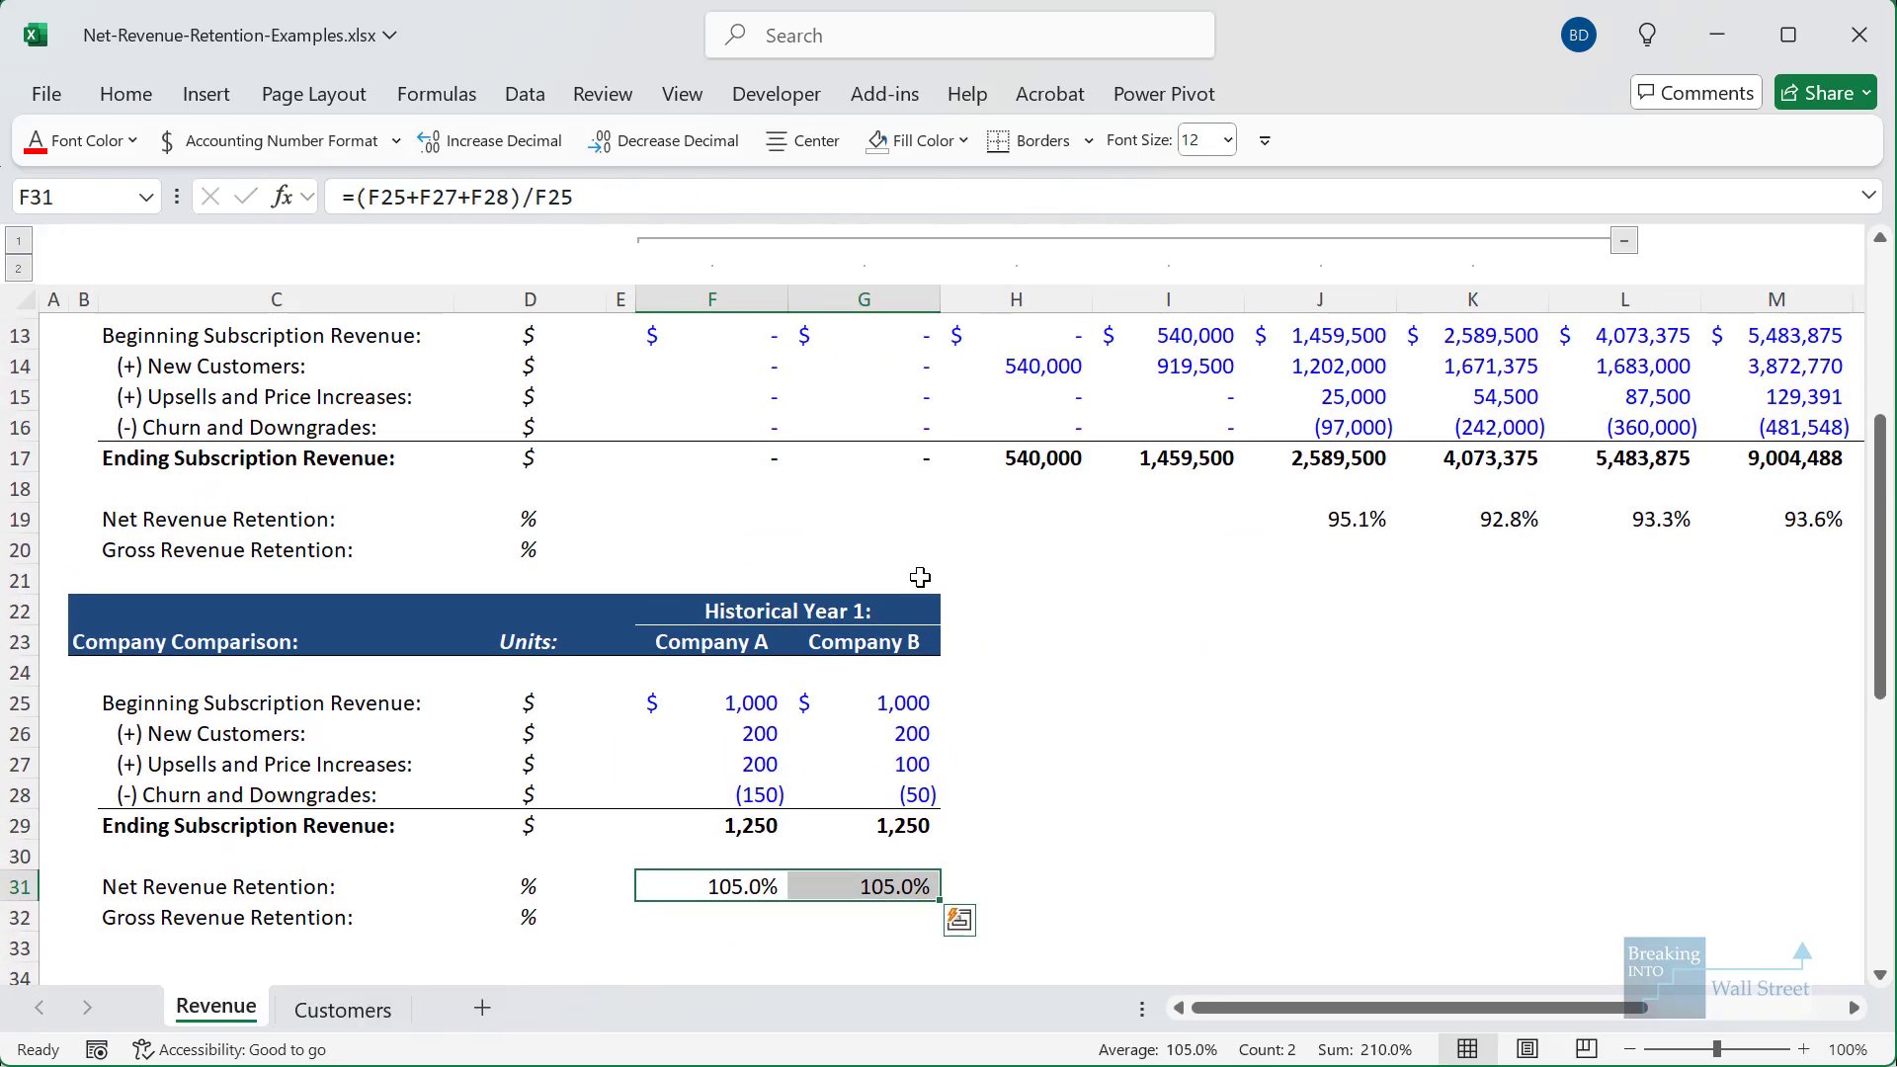
click(1329, 733)
text(=()
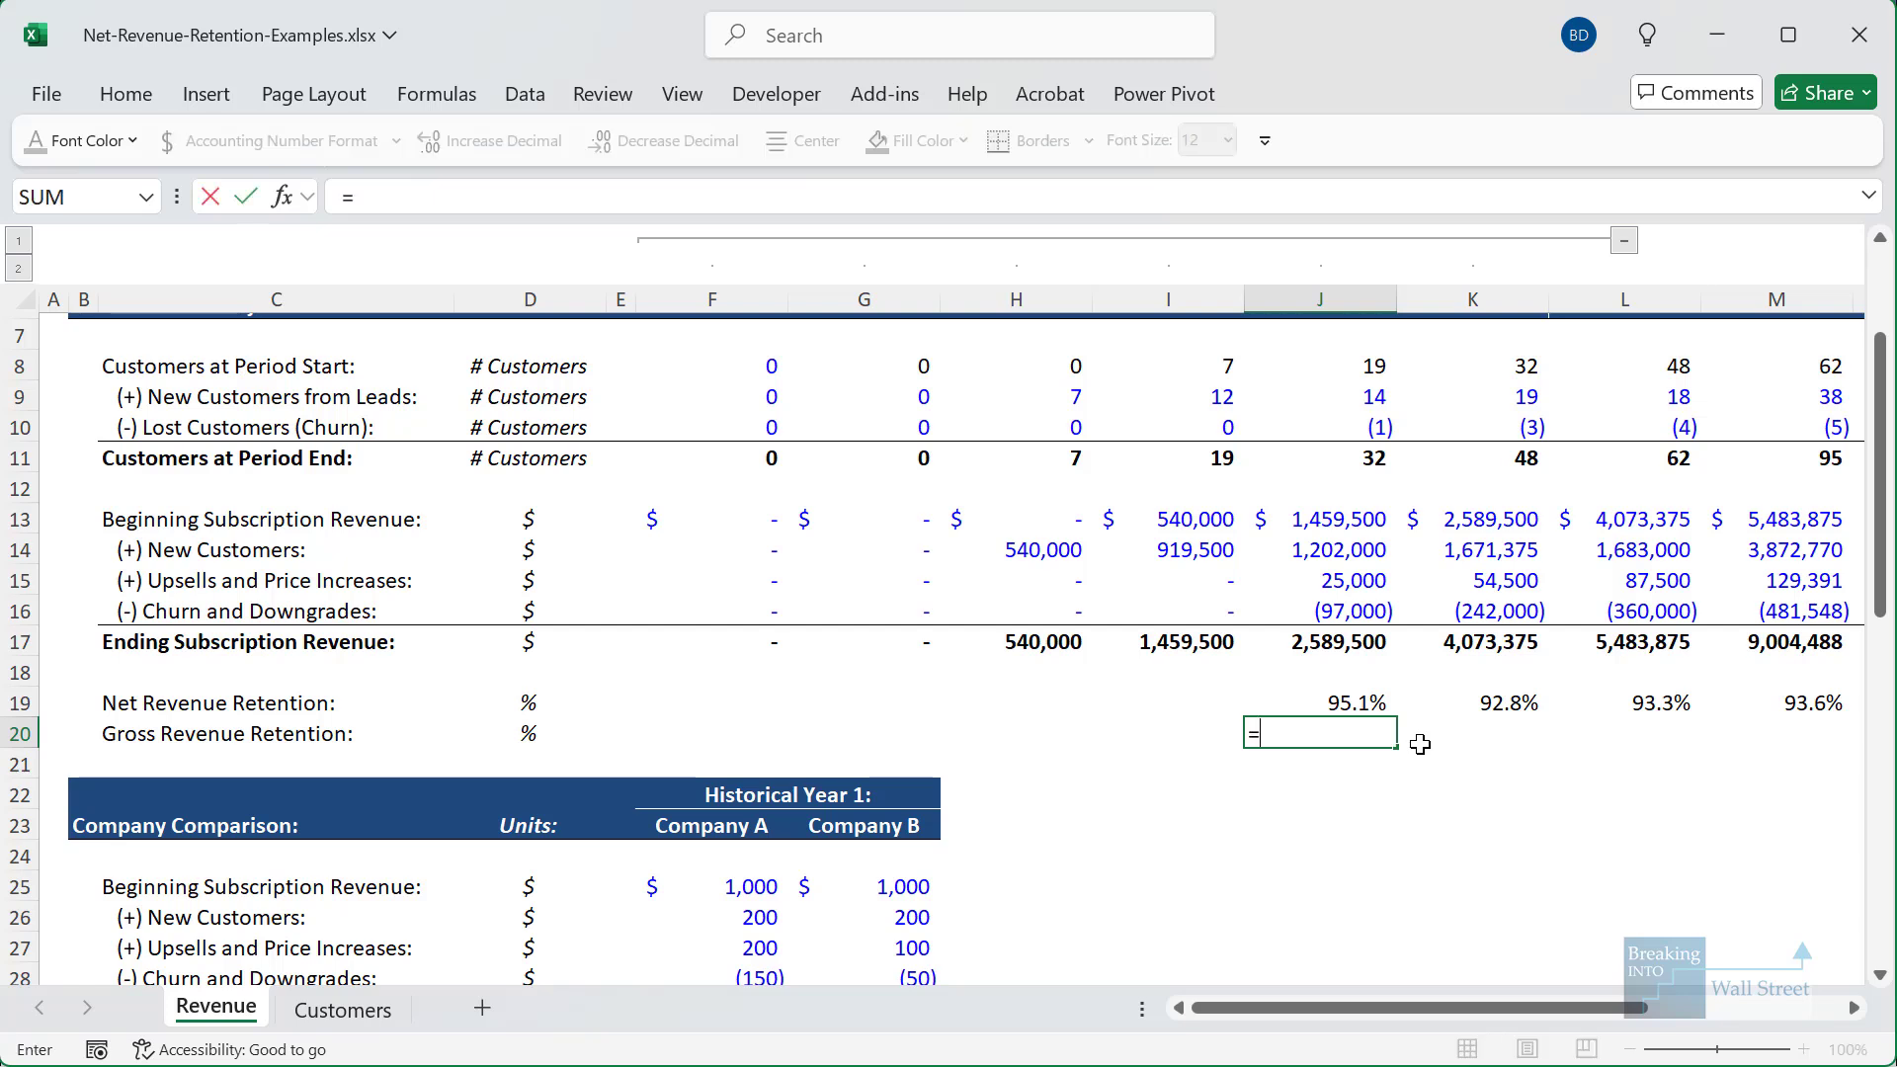
key(Up)
key(Up)
key(Up)
key(Up)
key(Up)
key(Up)
key(Up)
text(+)
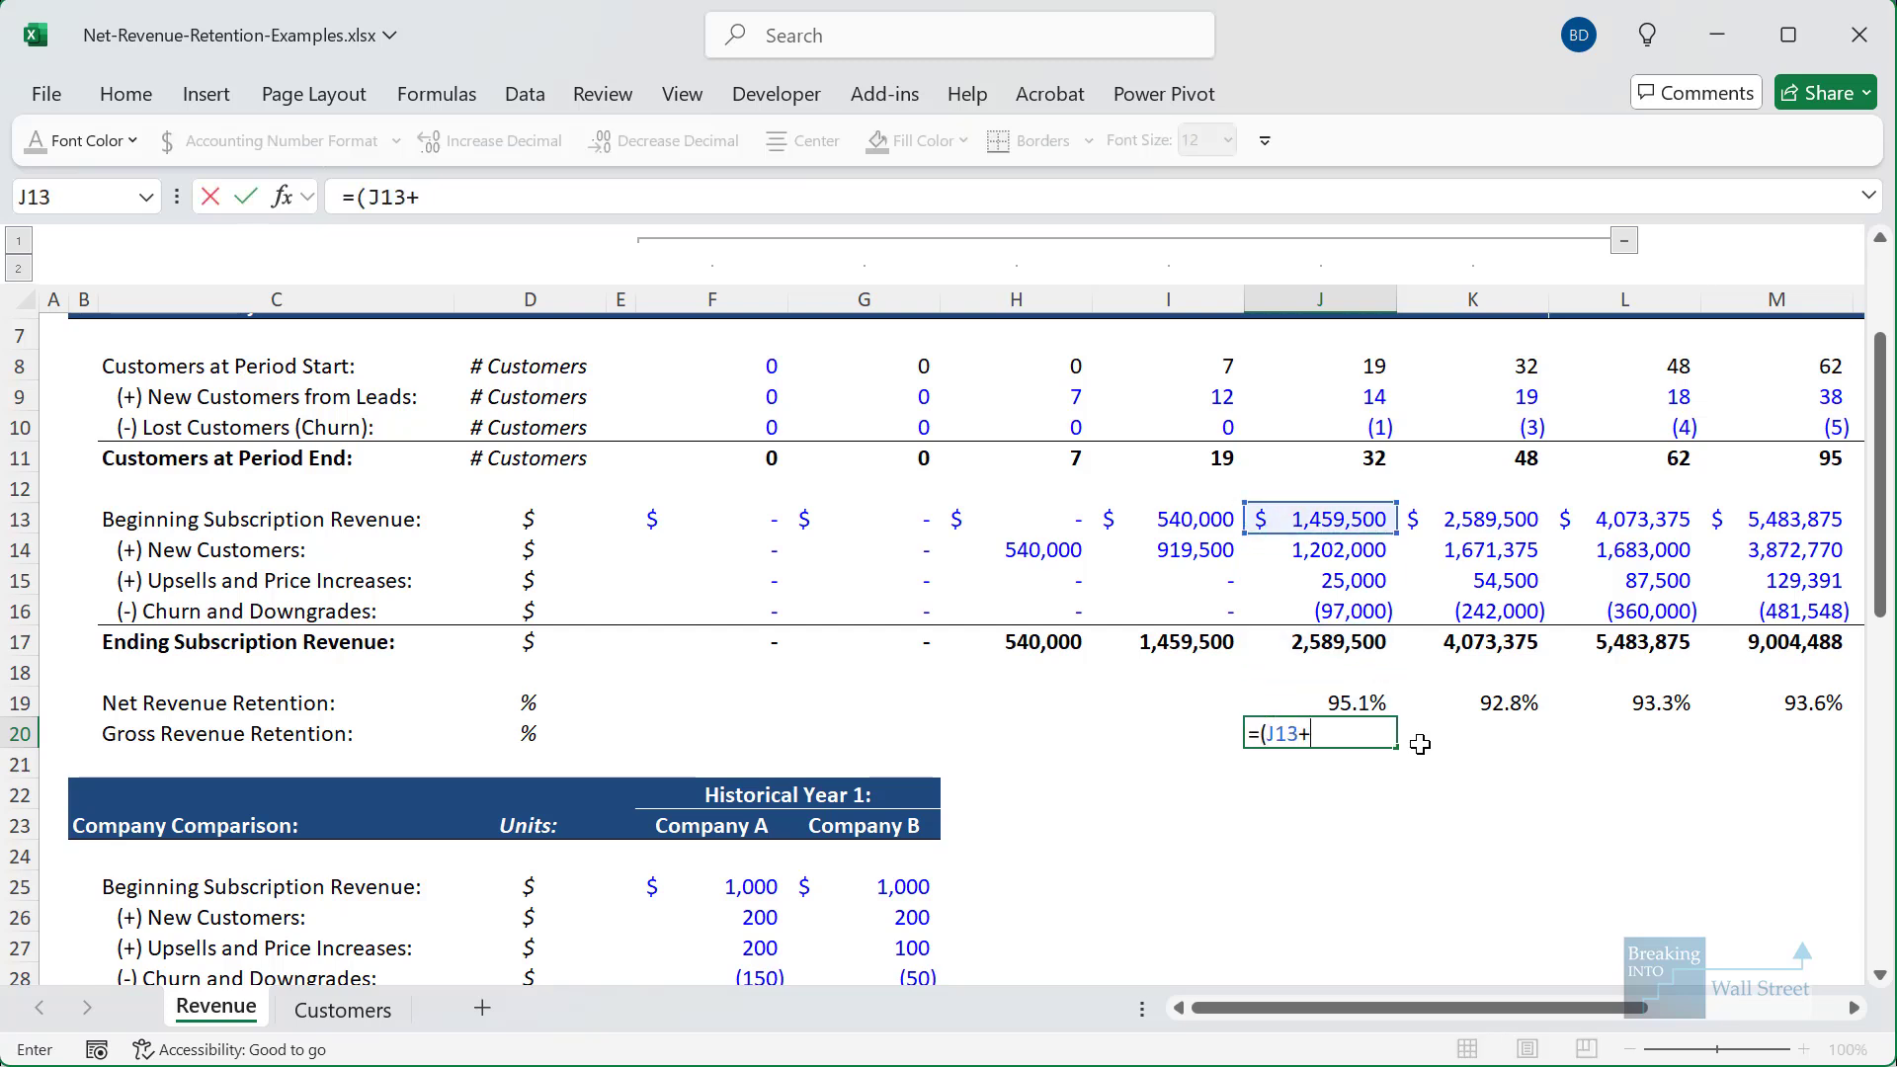
key(Up)
key(Up)
key(Up)
text())
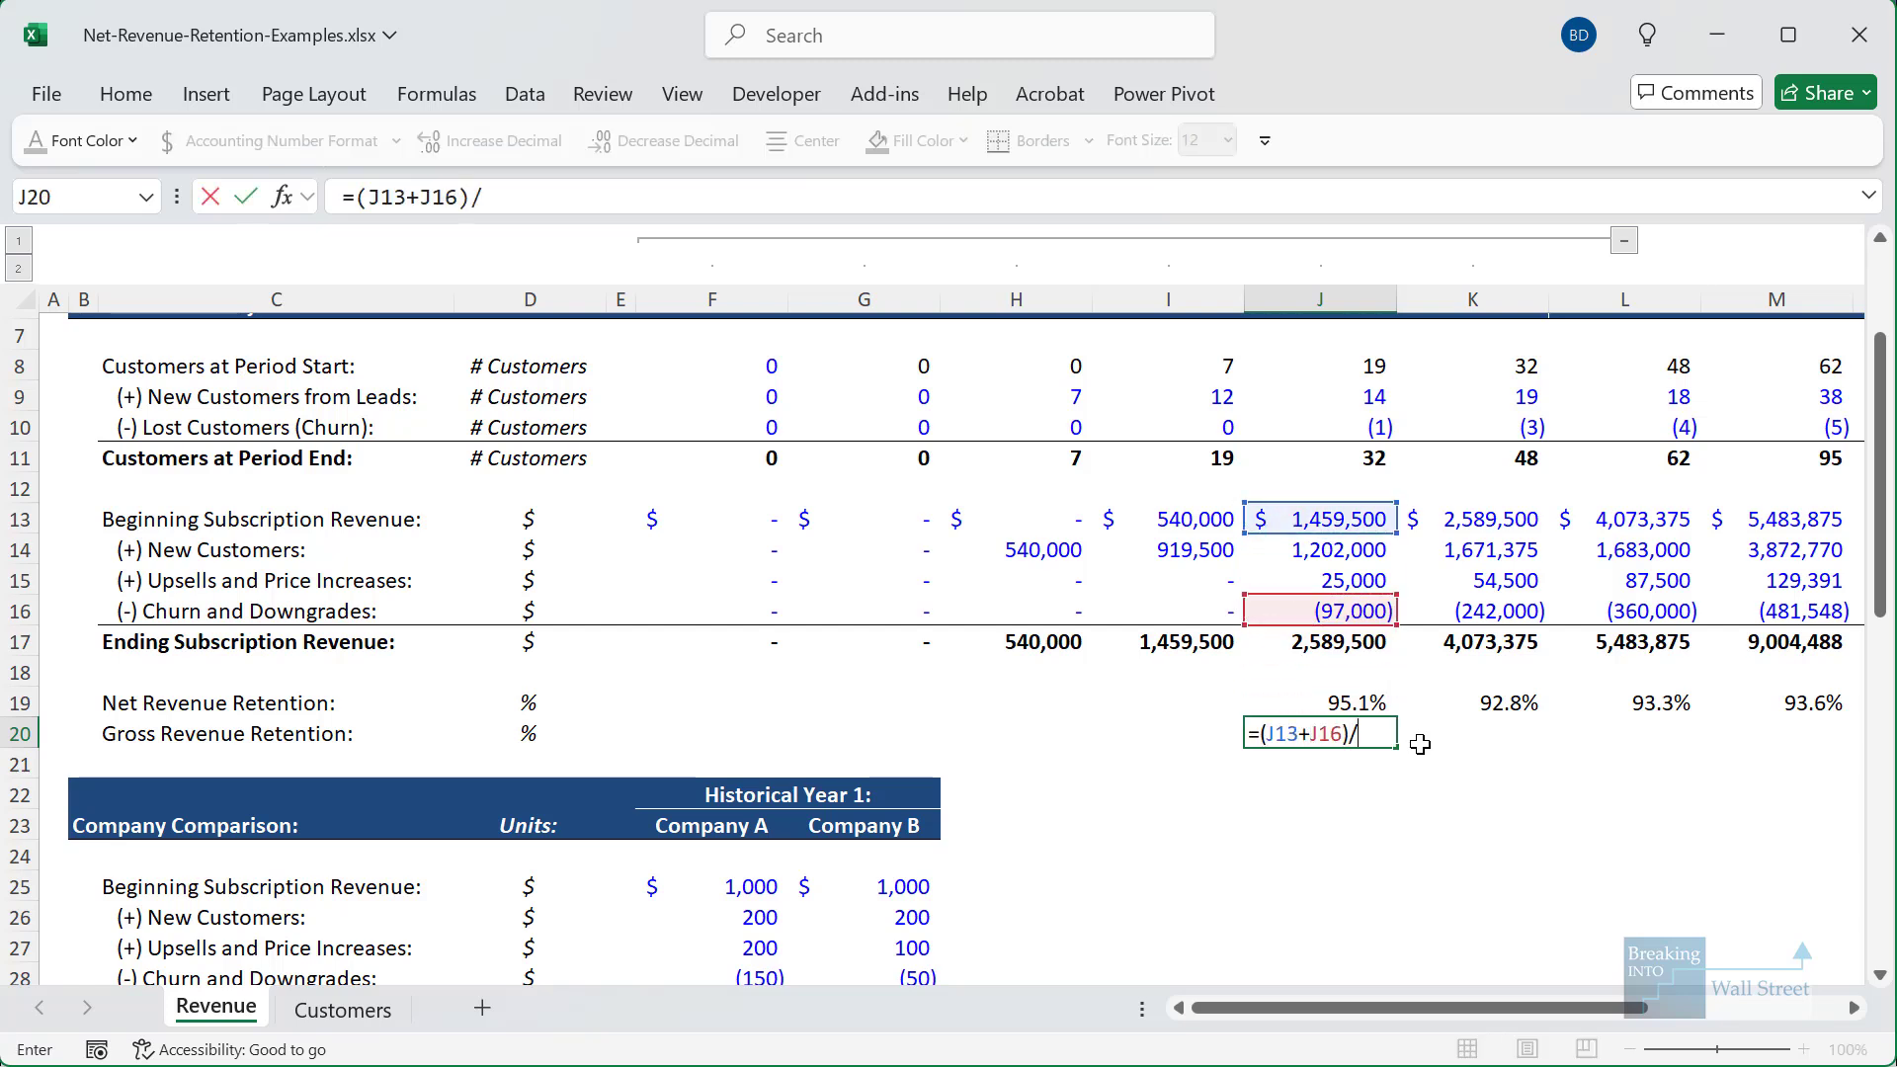
text(/)
- Paste J20's formula as formulas only into K20:Q20, reaching 89.7% in Year 12
key(Up)
key(Up)
key(Up)
key(Up)
key(Up)
key(Up)
key(Up)
key(ctrl+Return)
key(ctrl+c)
key(Up)
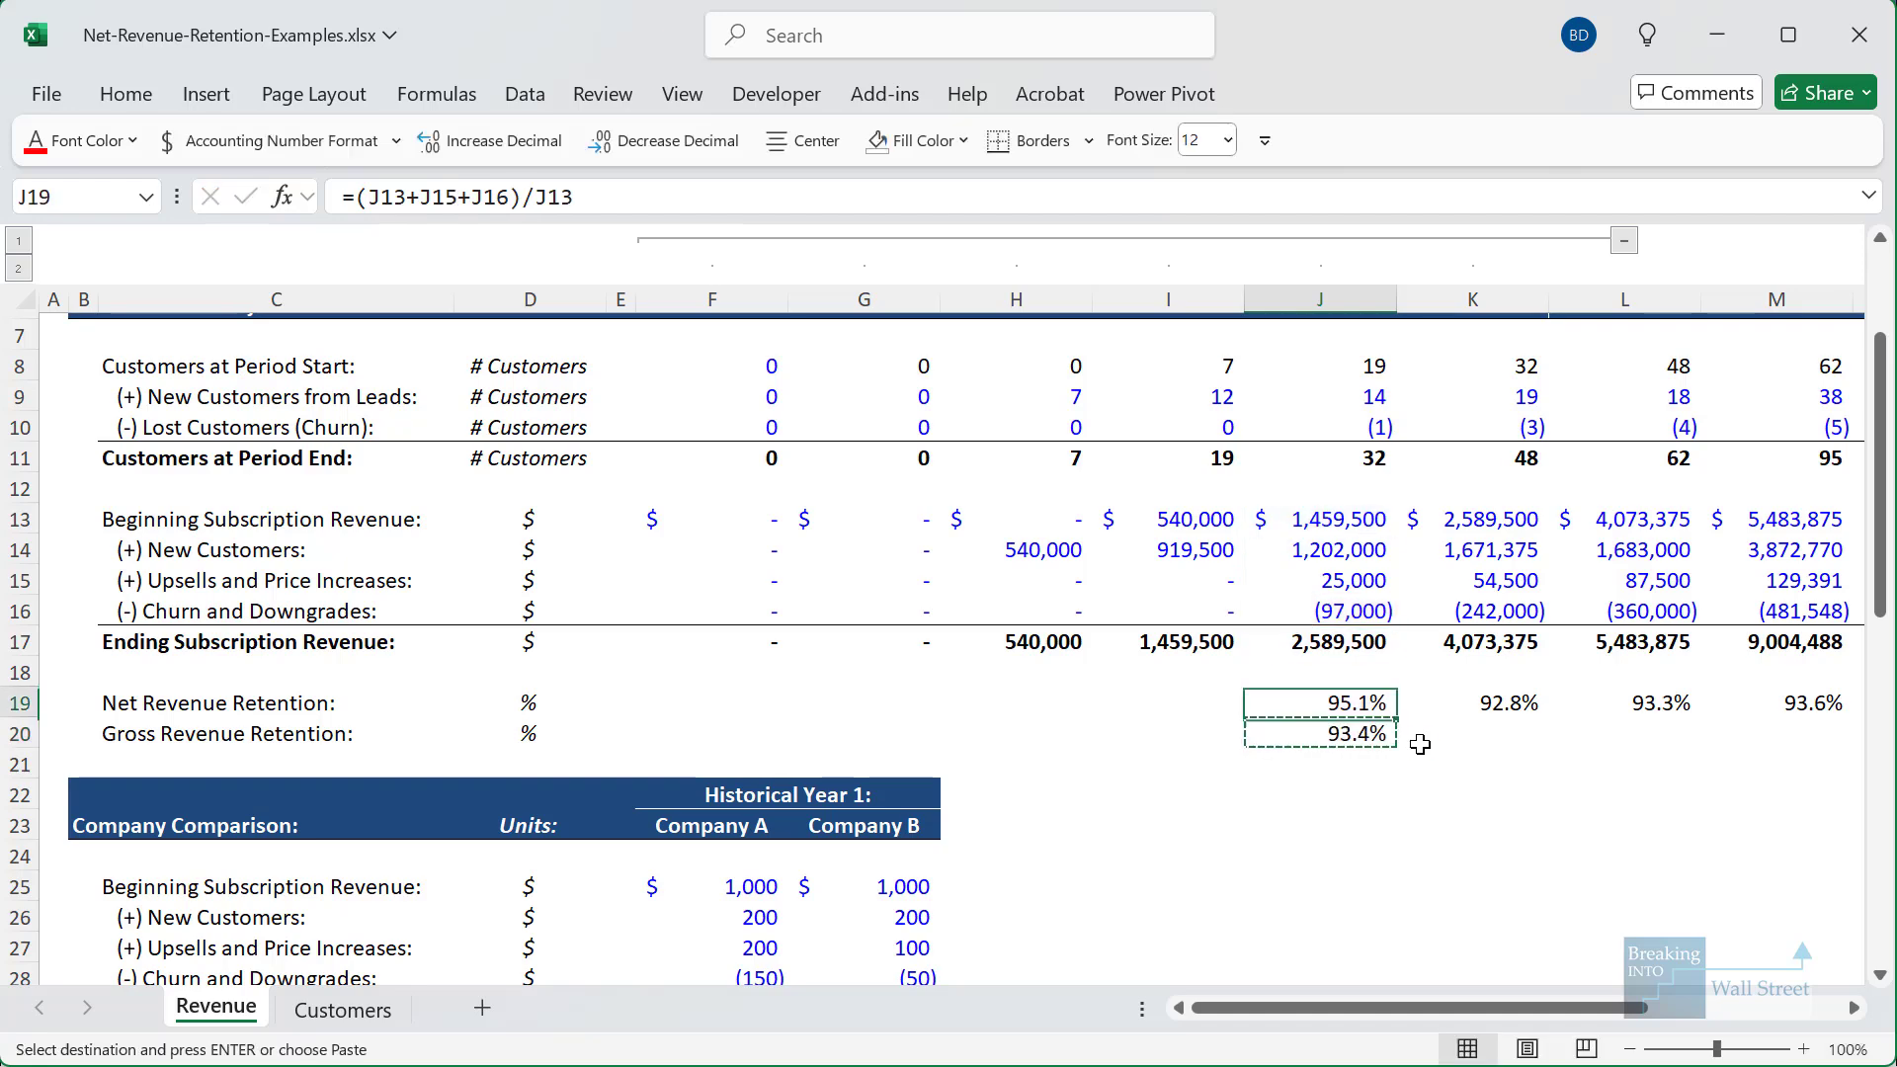
key(ctrl+Right)
key(Down)
key(ctrl+shift+Left)
key(shift+Right)
key(ctrl+alt+v)
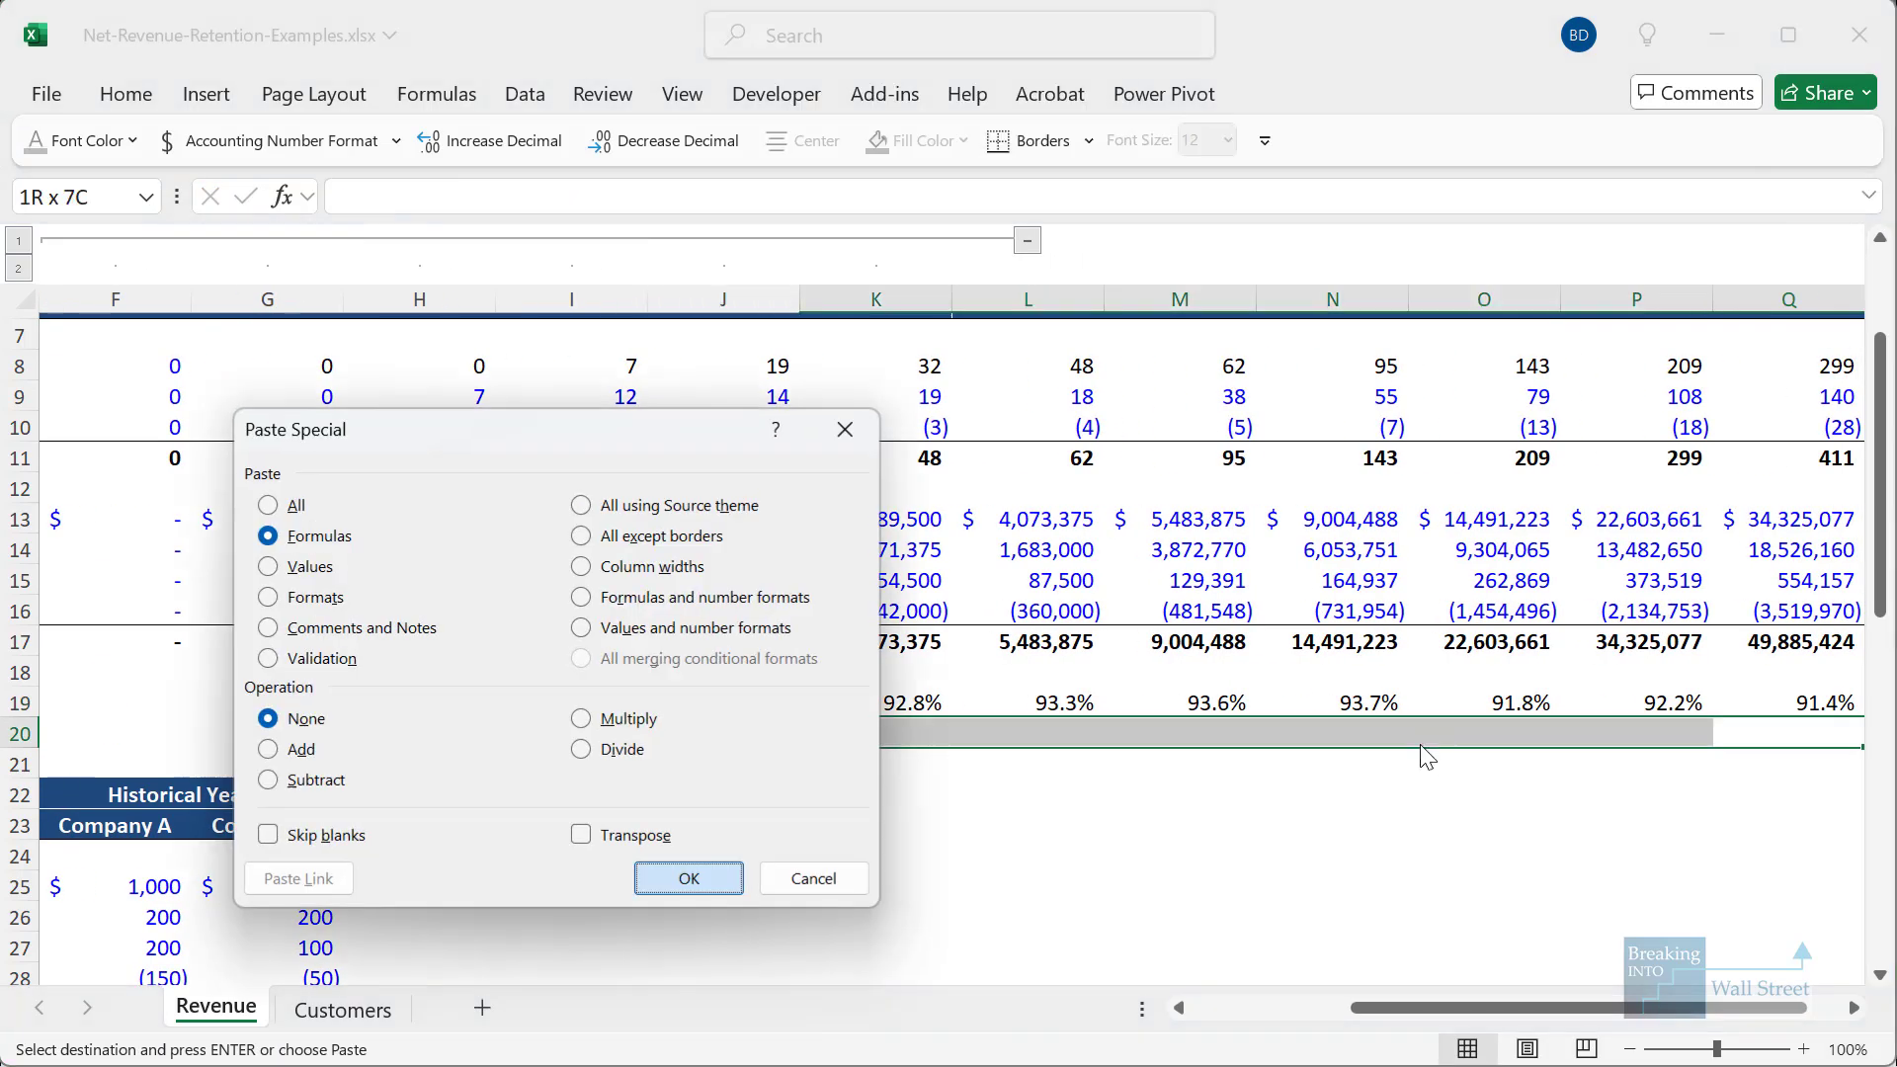
key(Return)
key(Left)
key(Left)
key(Left)
key(Left)
key(Left)
key(Left)
key(Left)
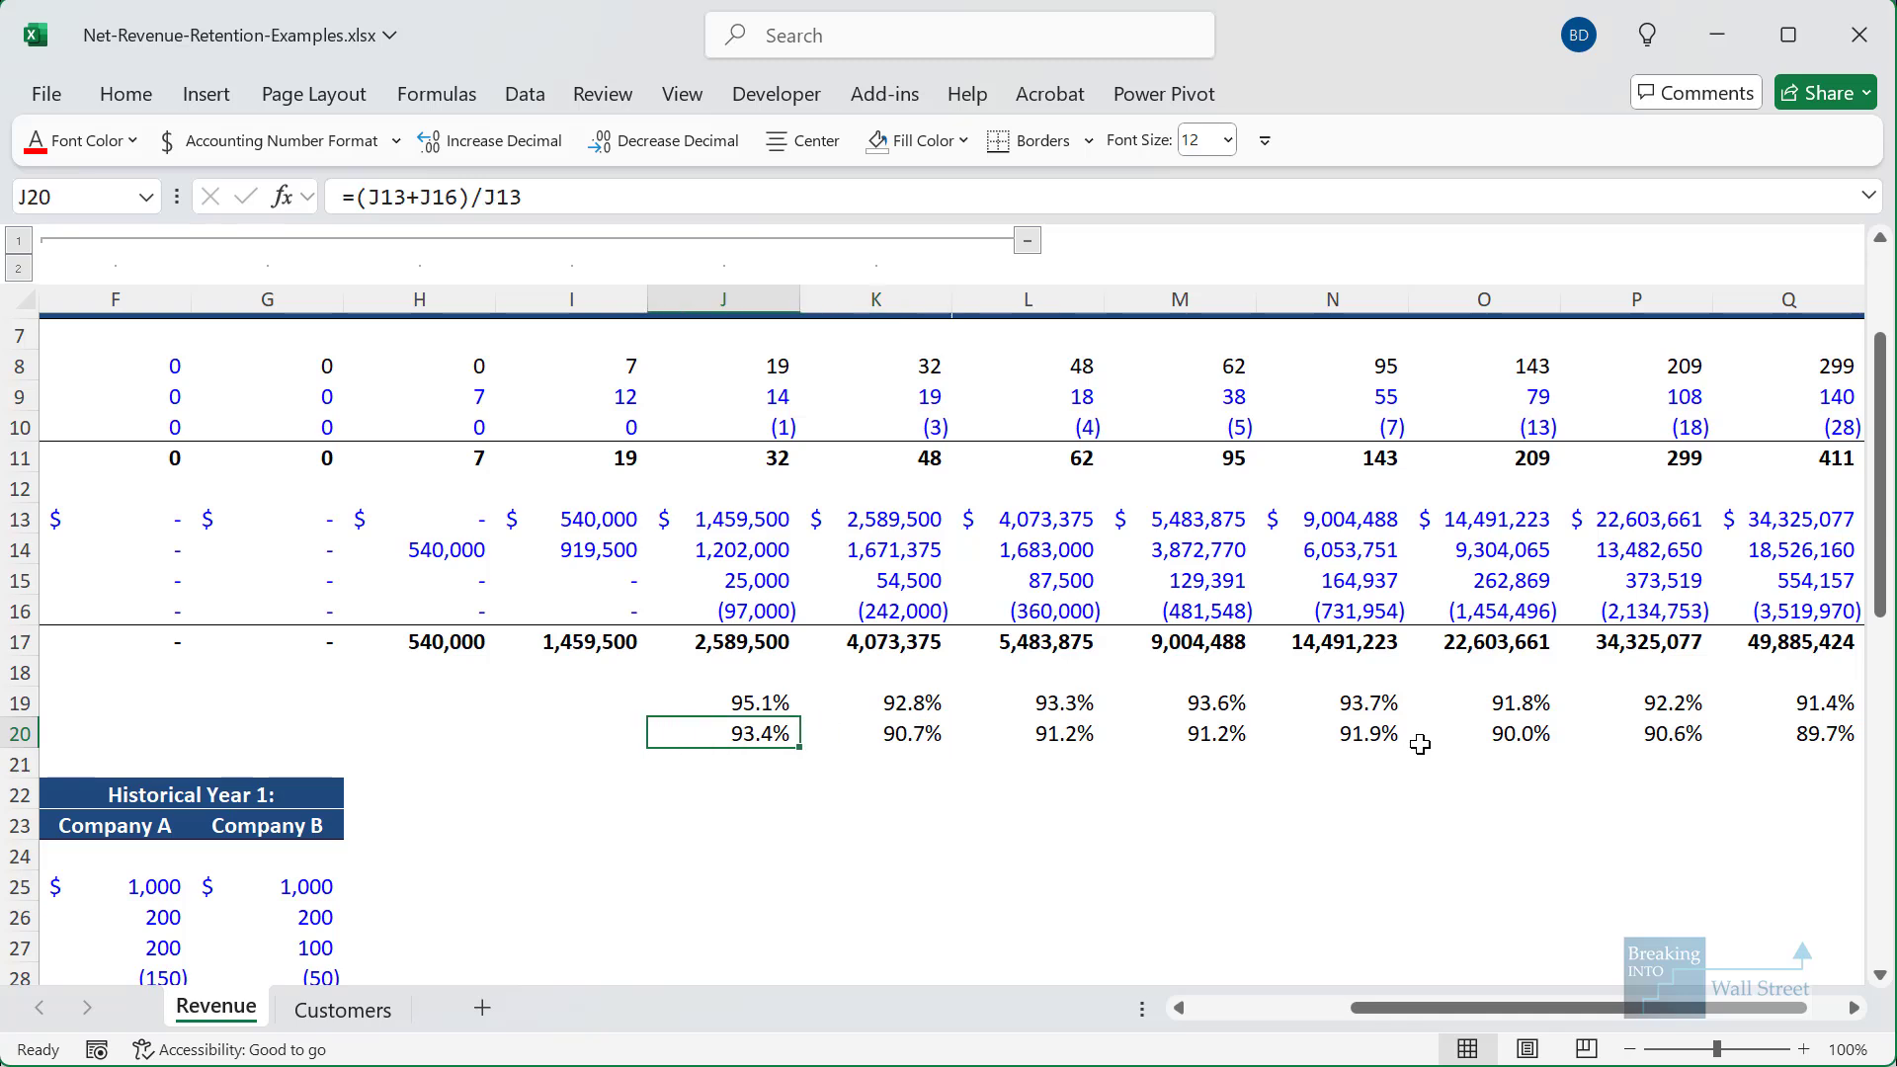
- Mark the retention results and copy the J20:K20 gross retention formulas
drag(719, 670, 1883, 817)
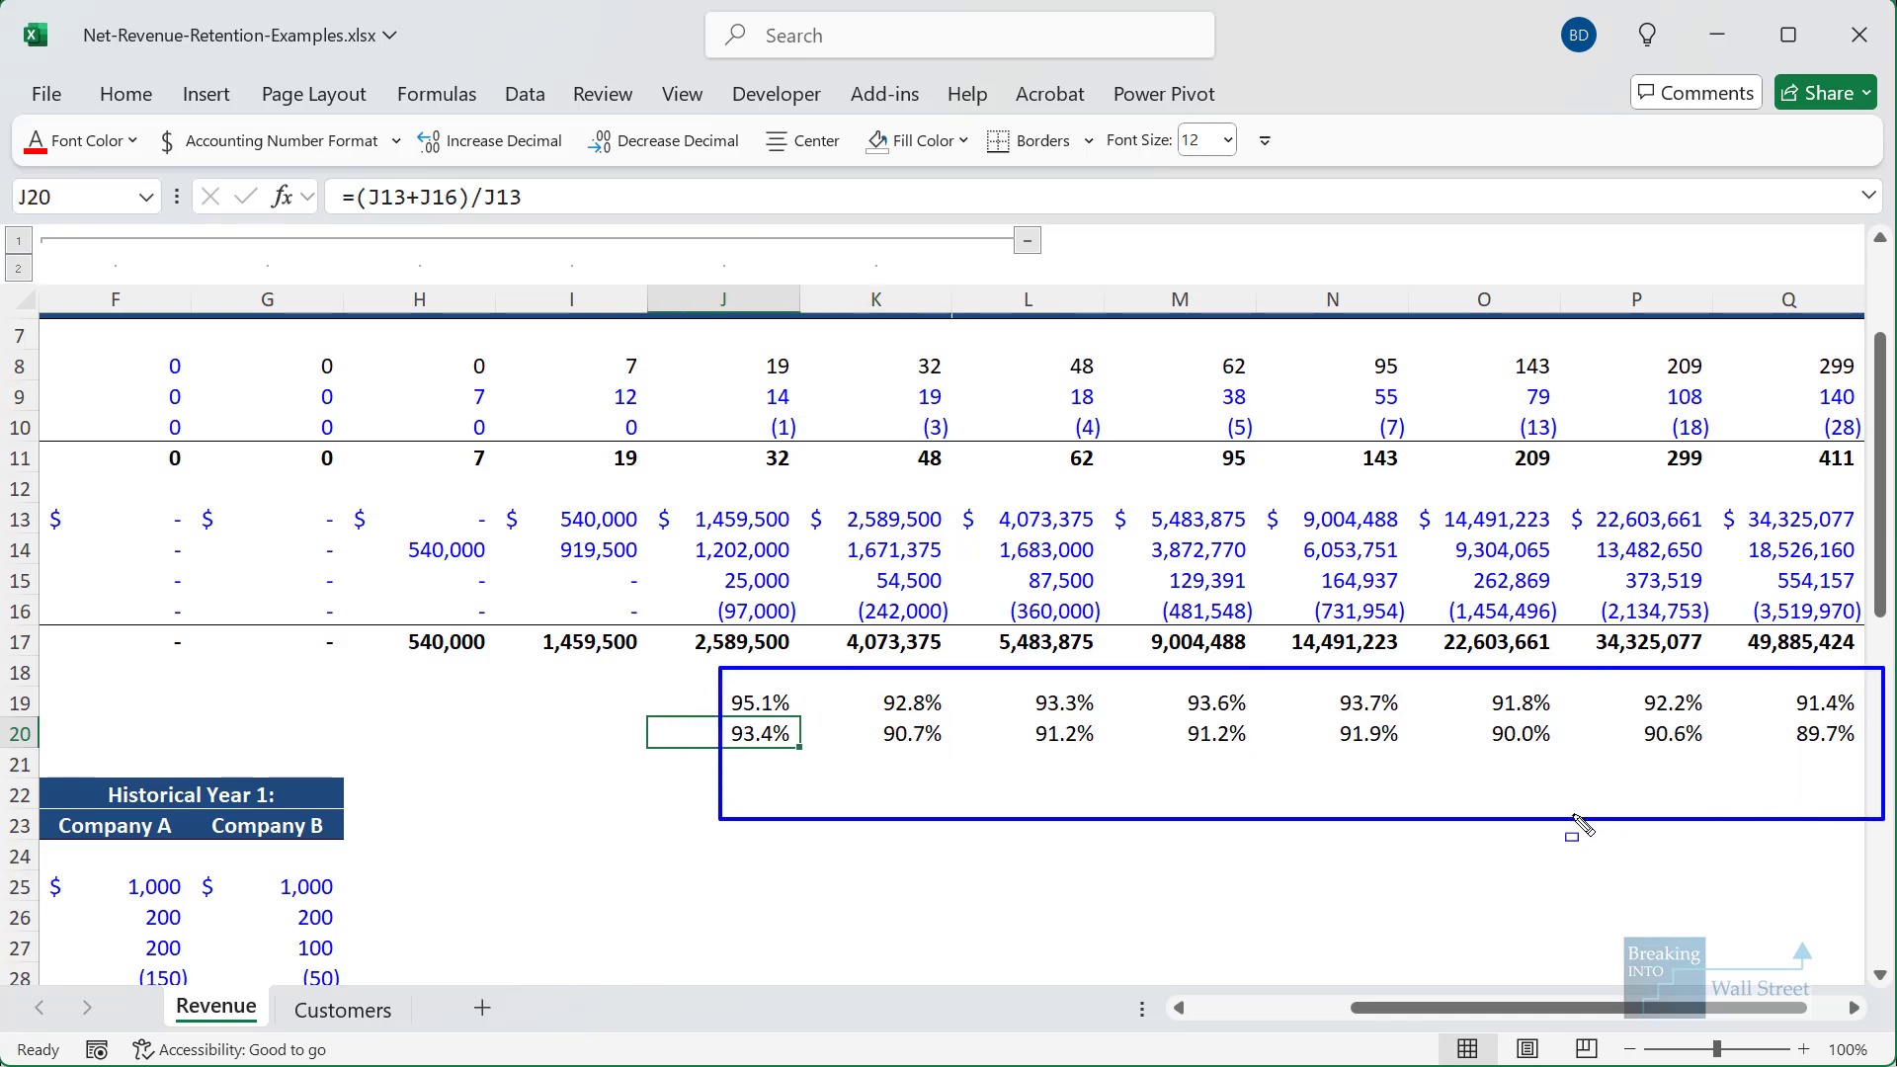
key(shift+Right)
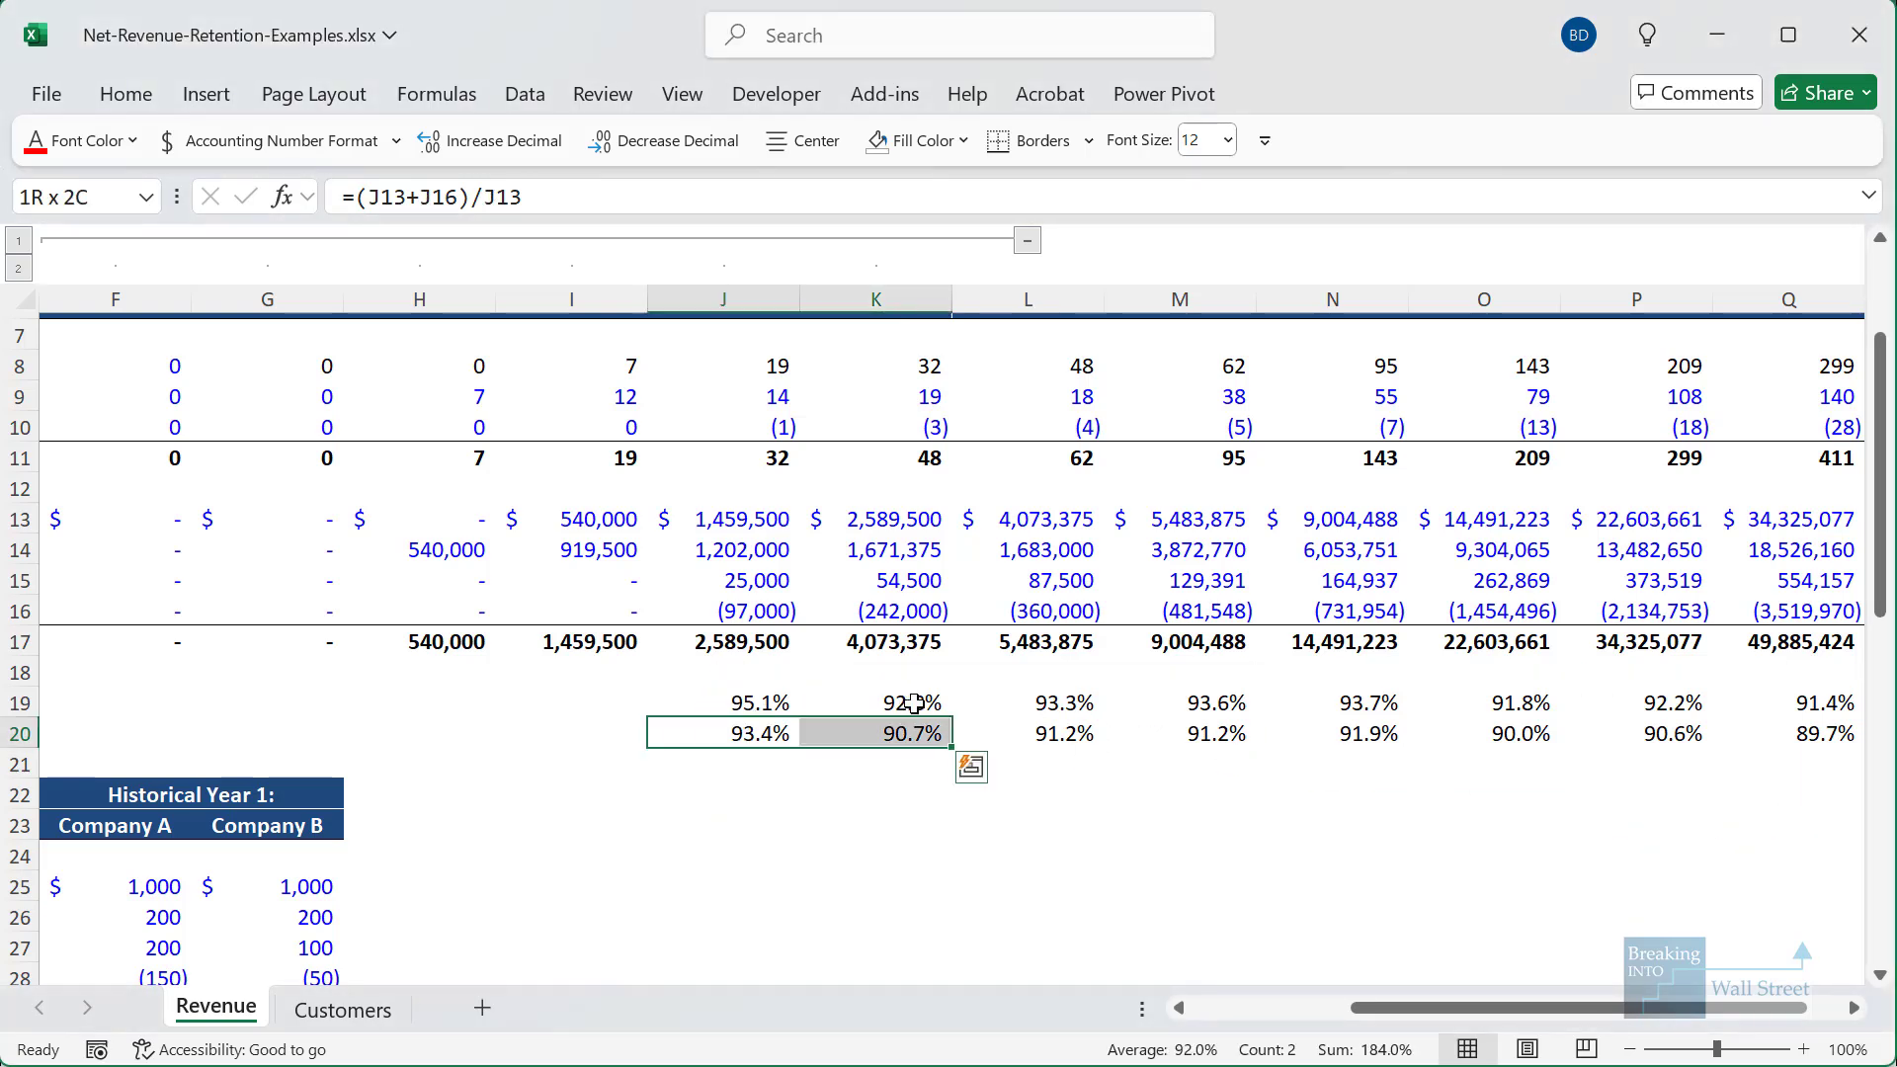
key(ctrl+c)
key(Home)
- Paste the gross retention formulas into F32:G32 for Companies A and B
scroll(749, 790, down, 3)
click(748, 822)
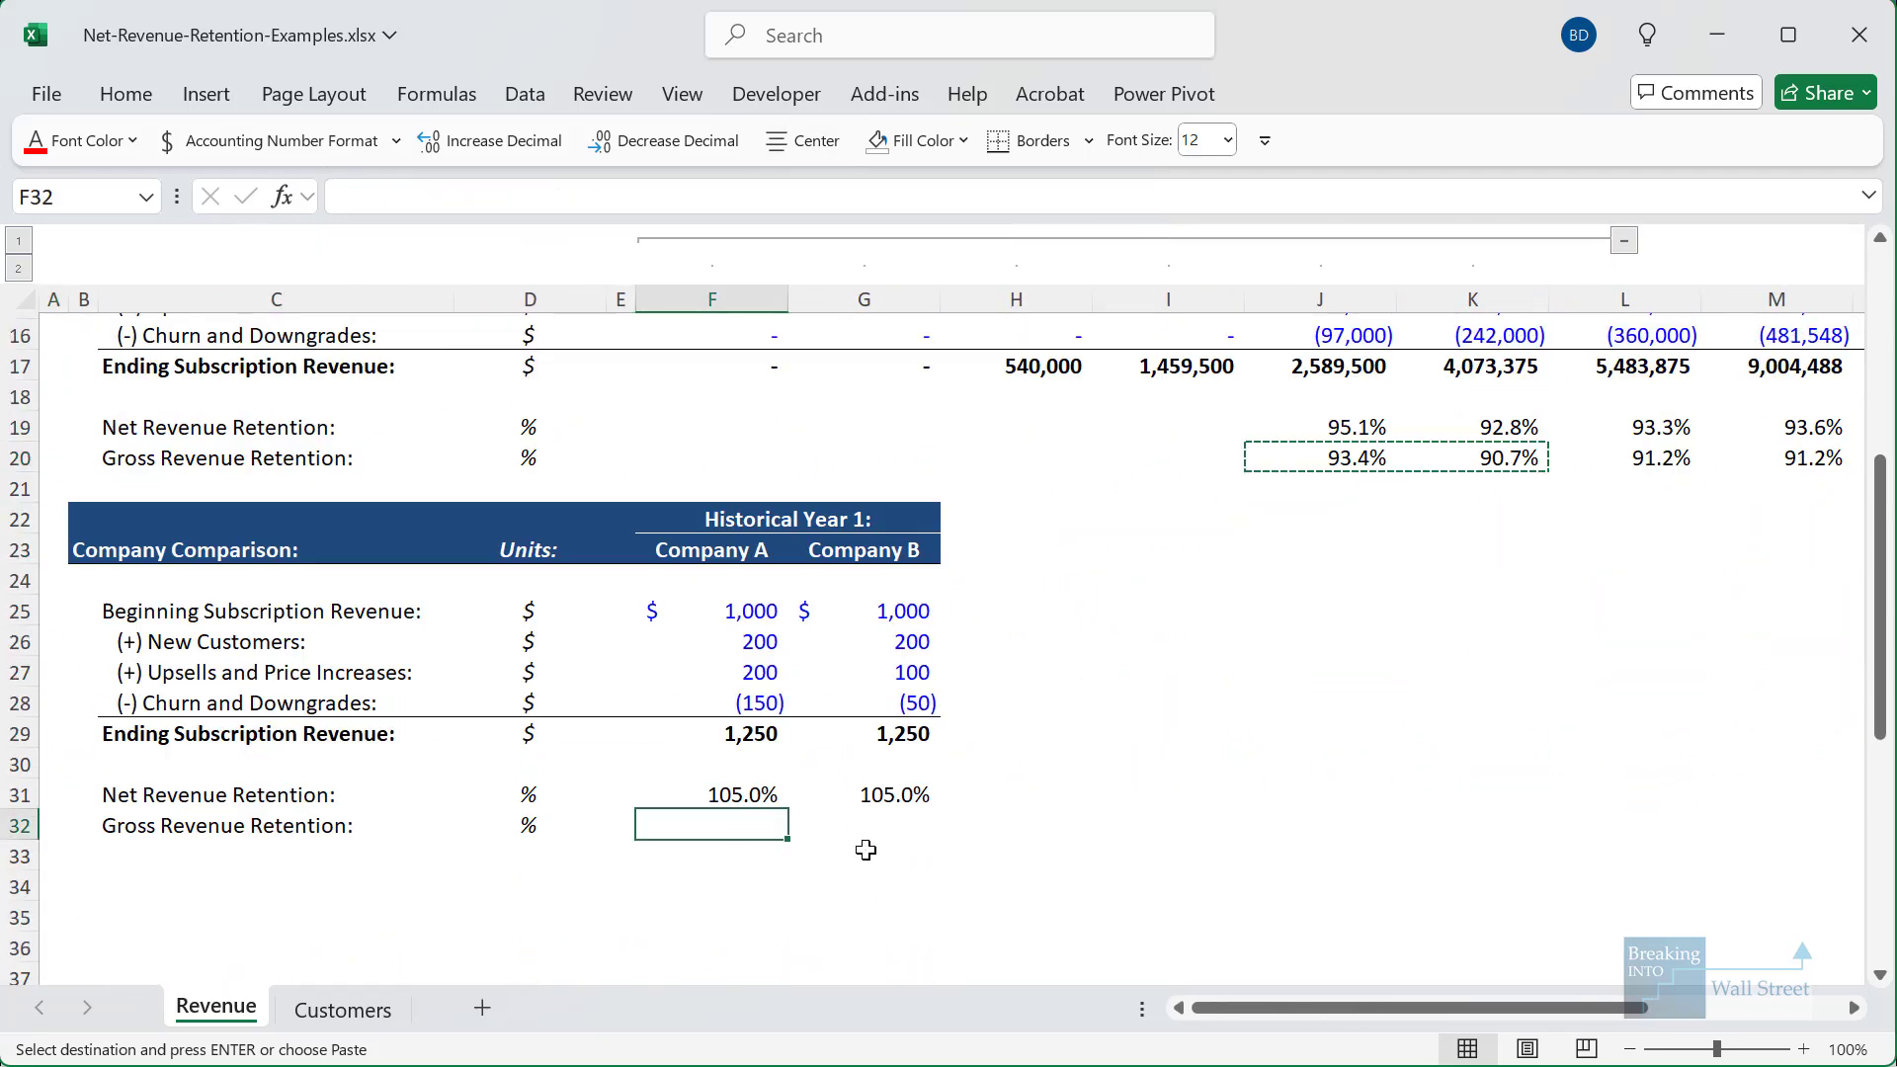
key(ctrl+v)
key(Return)
click(1384, 821)
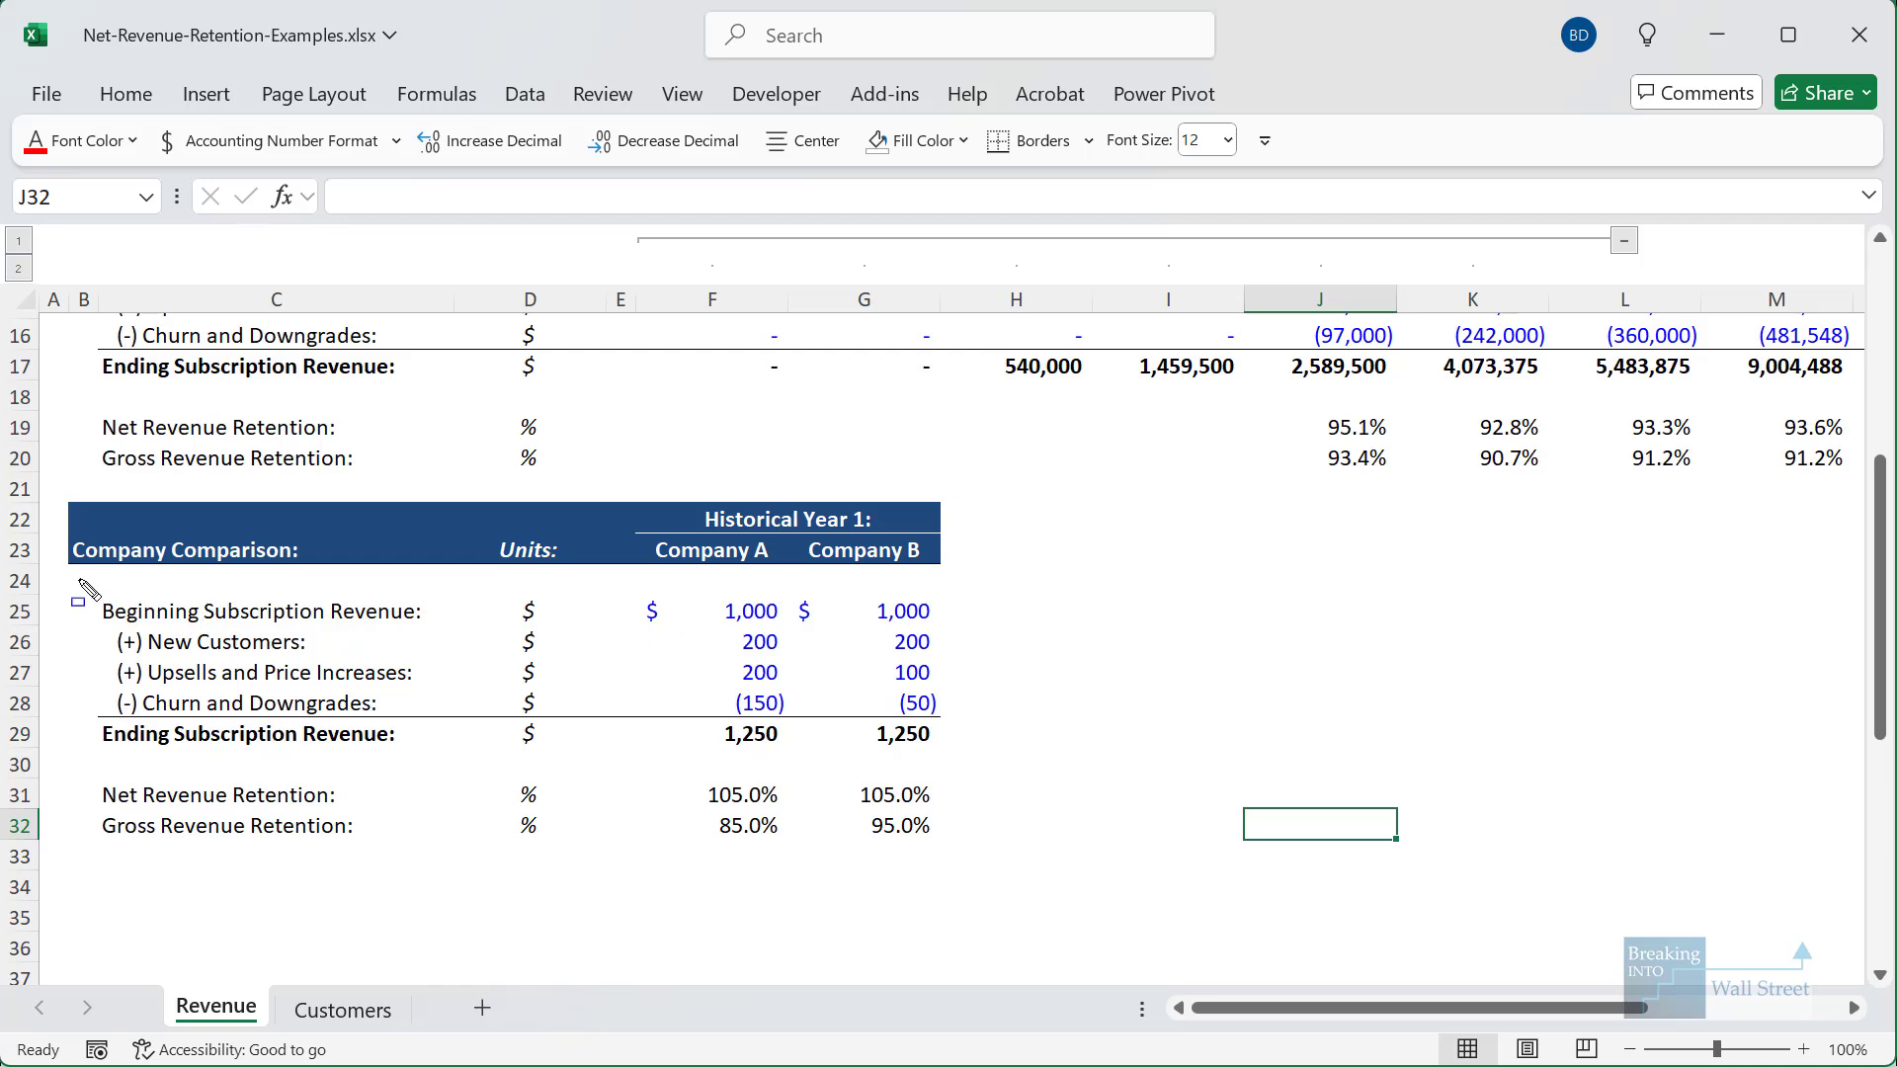
- Box the comparison revenue rows and the 95.0% versus 85.0% gross retention results
mouse_move(79, 580)
mouse_down()
mouse_move(1058, 786)
mouse_move(960, 754)
mouse_up()
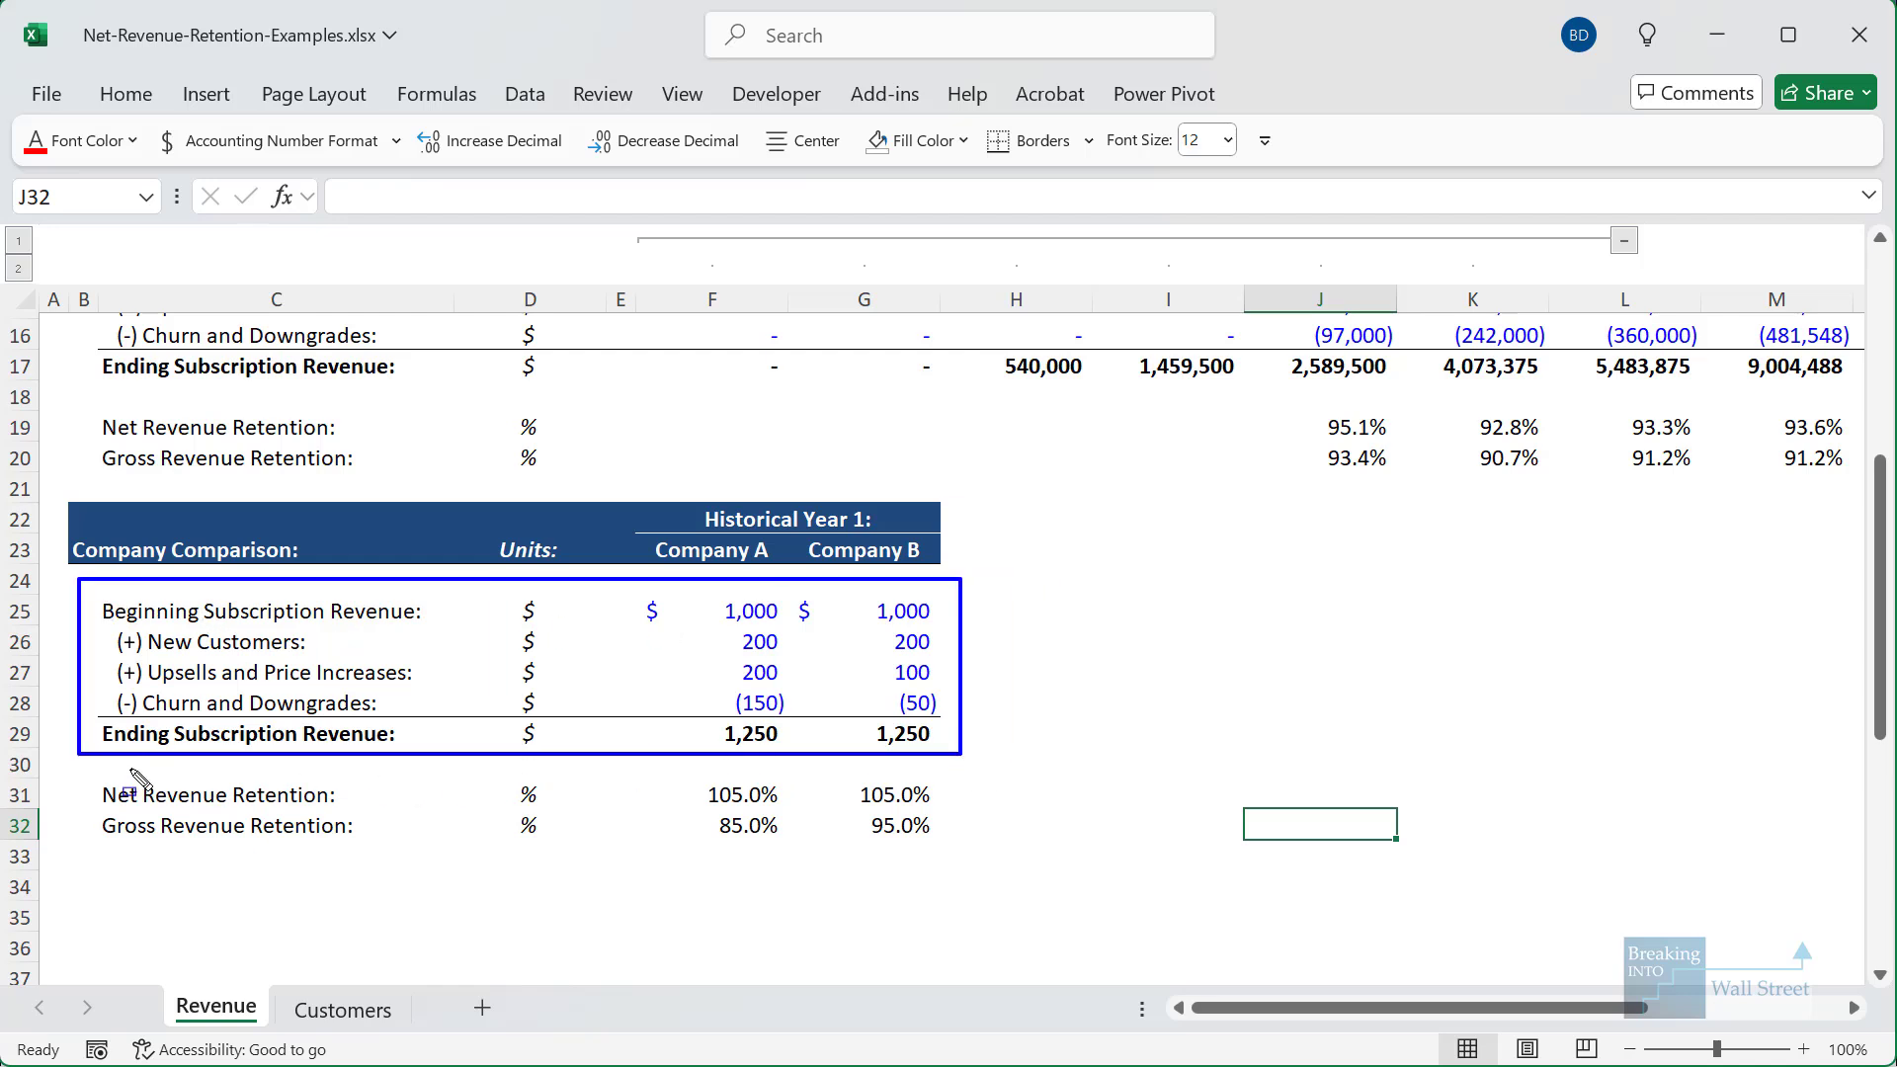
drag(103, 774, 992, 865)
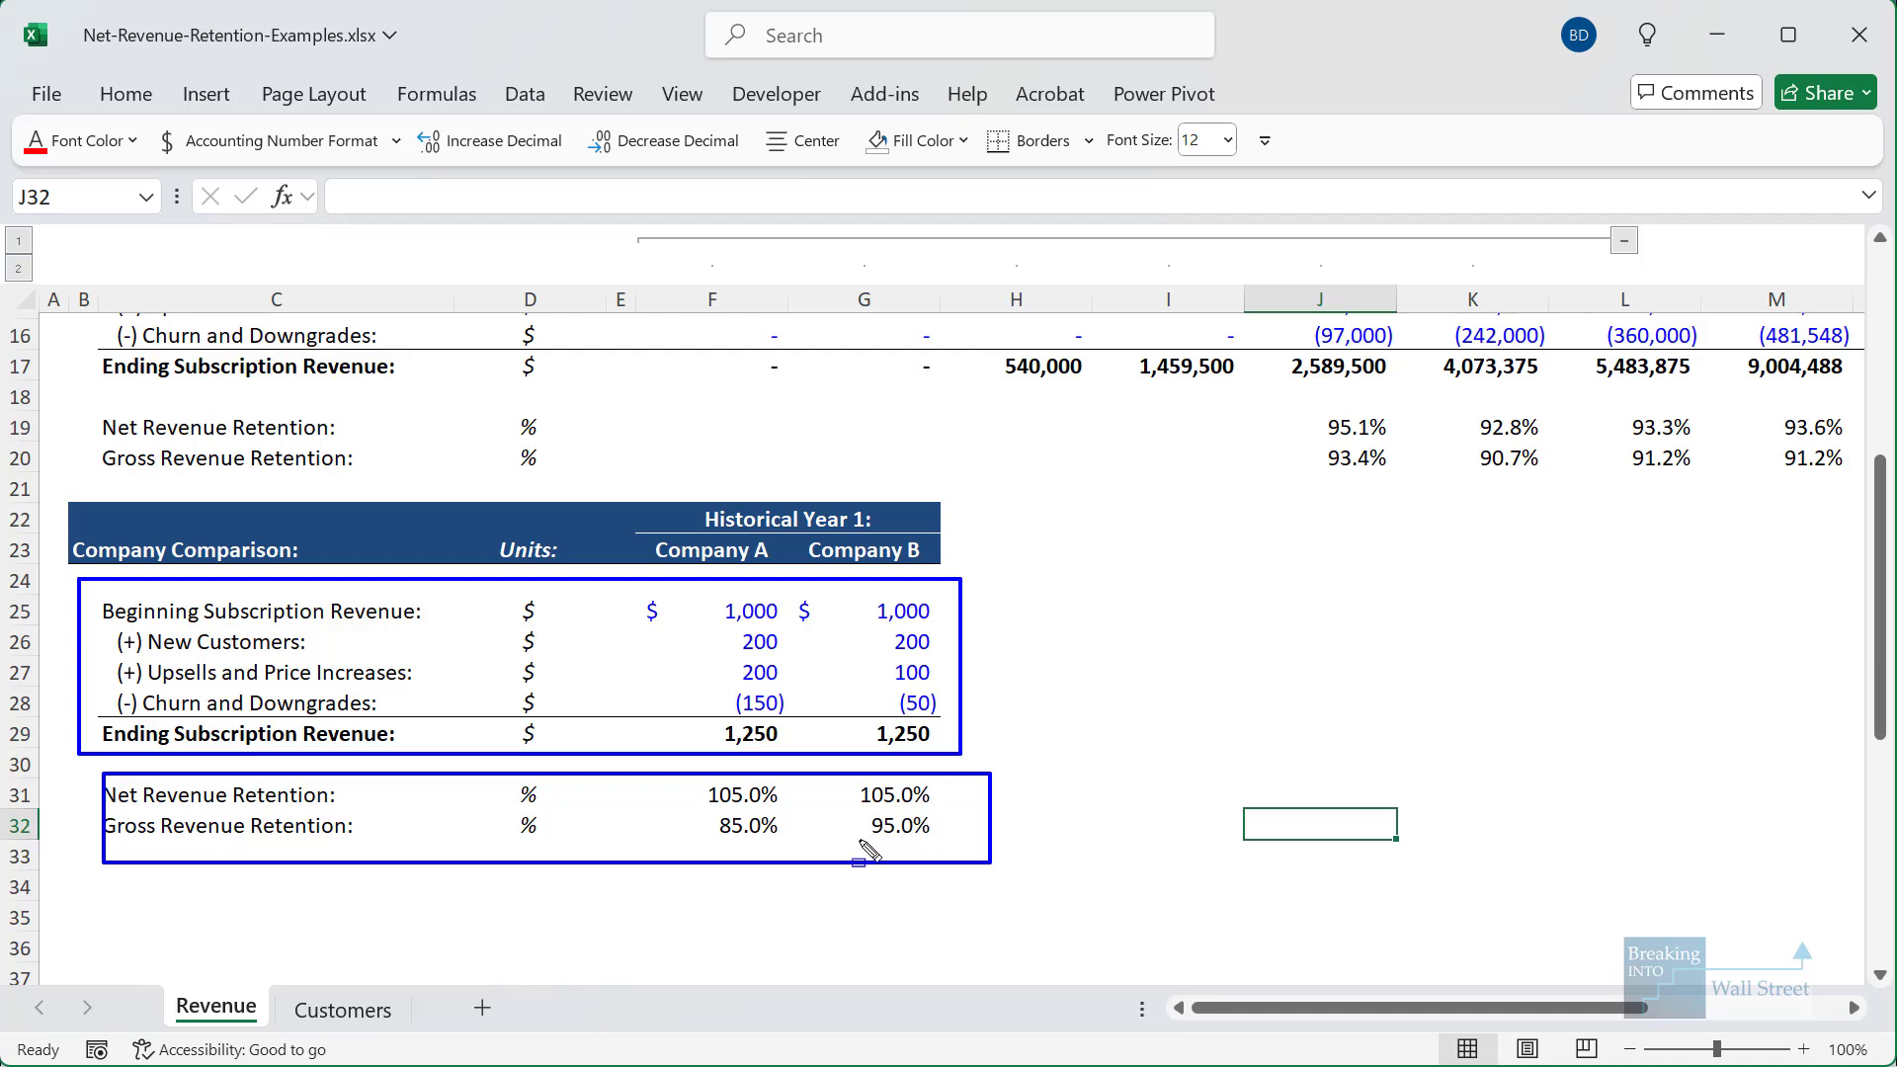
drag(865, 808, 989, 855)
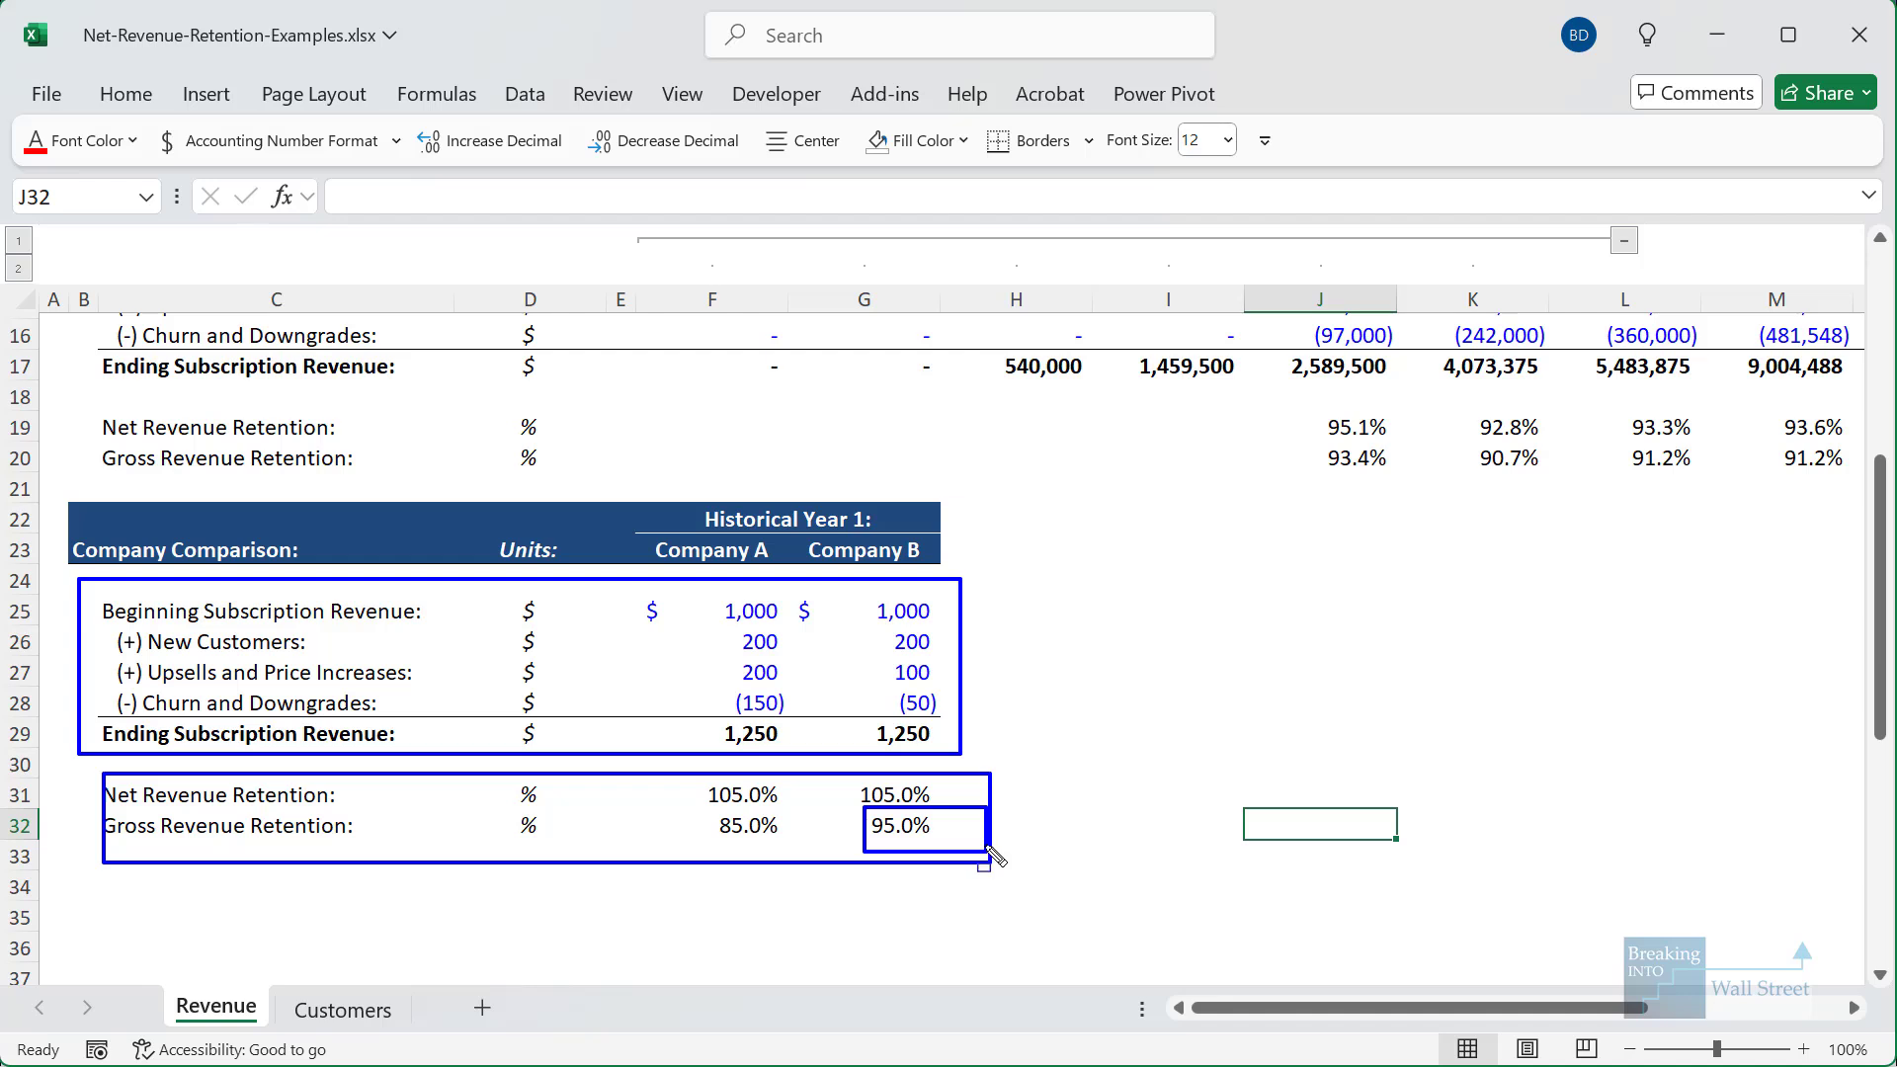
drag(701, 809, 847, 847)
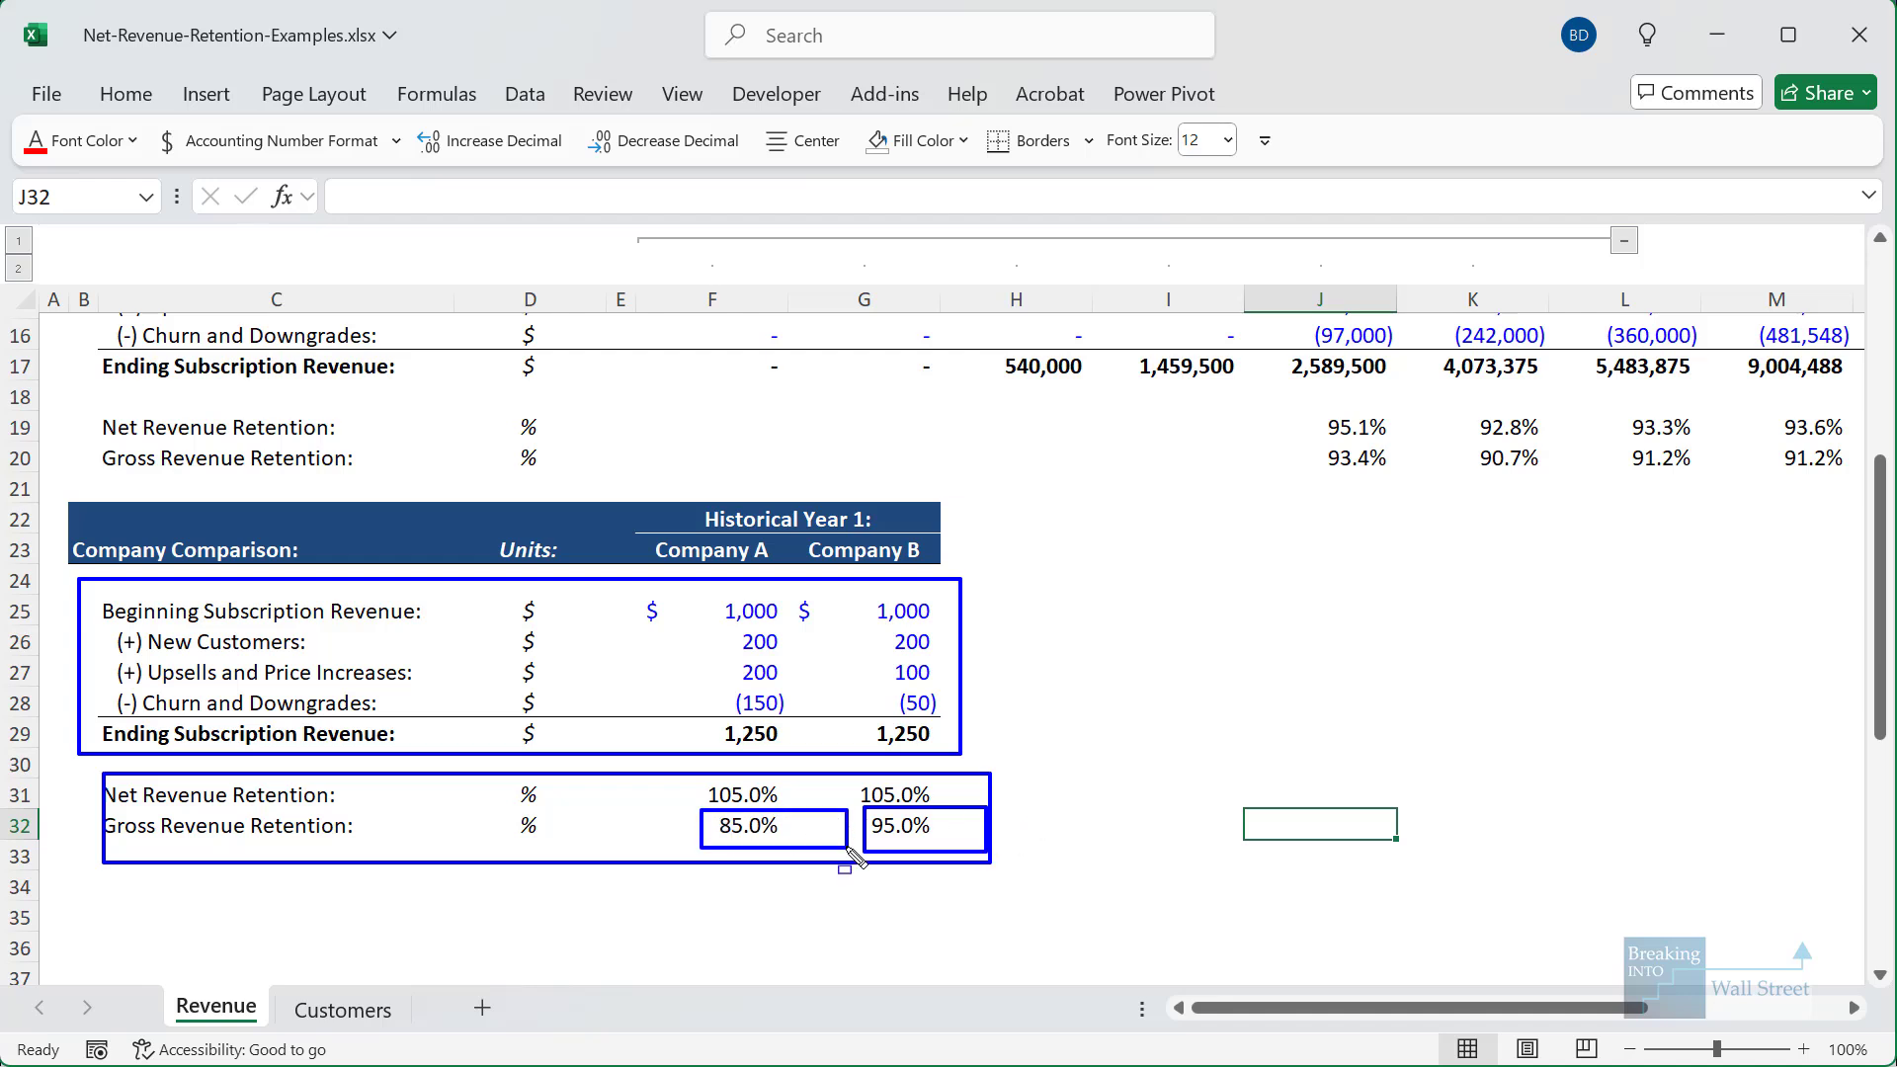
- Clear the sheet annotations and reveal slide 9's TARGET bullet and 110% image
key(Escape)
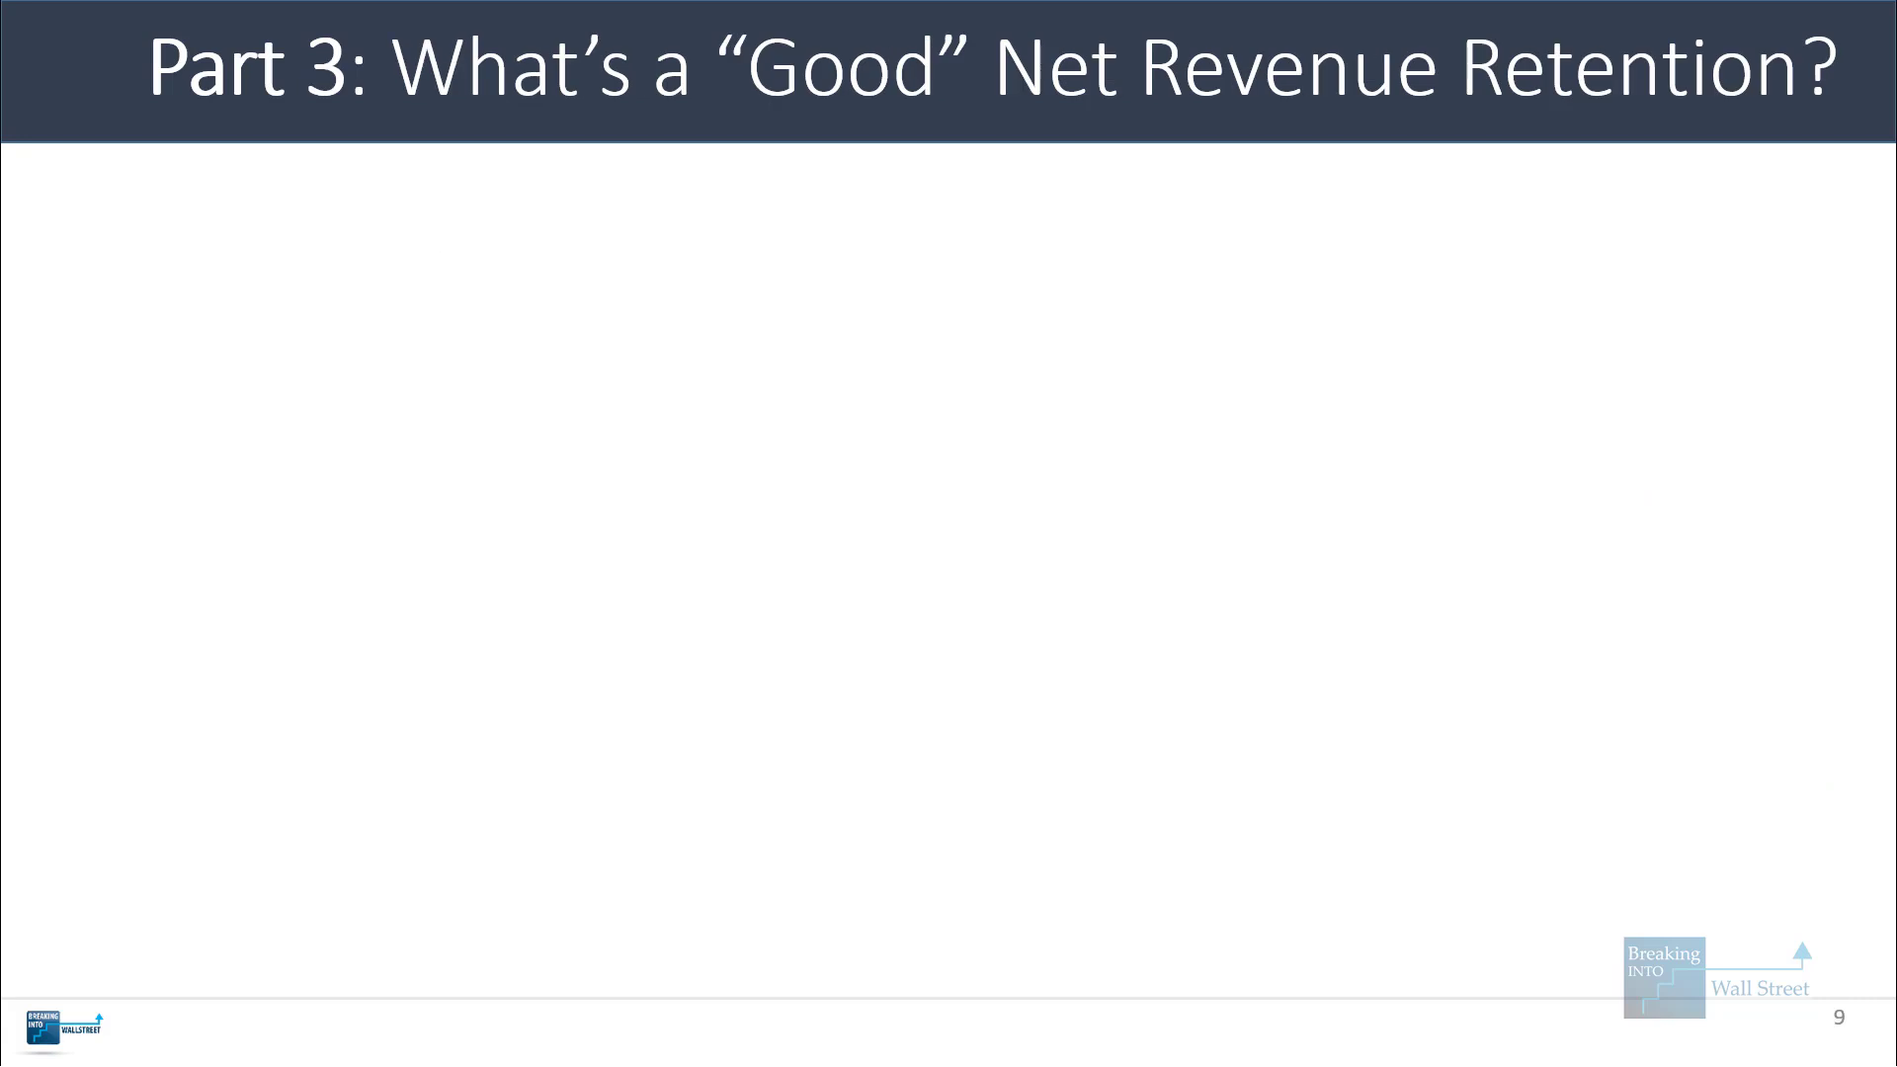
key(Right)
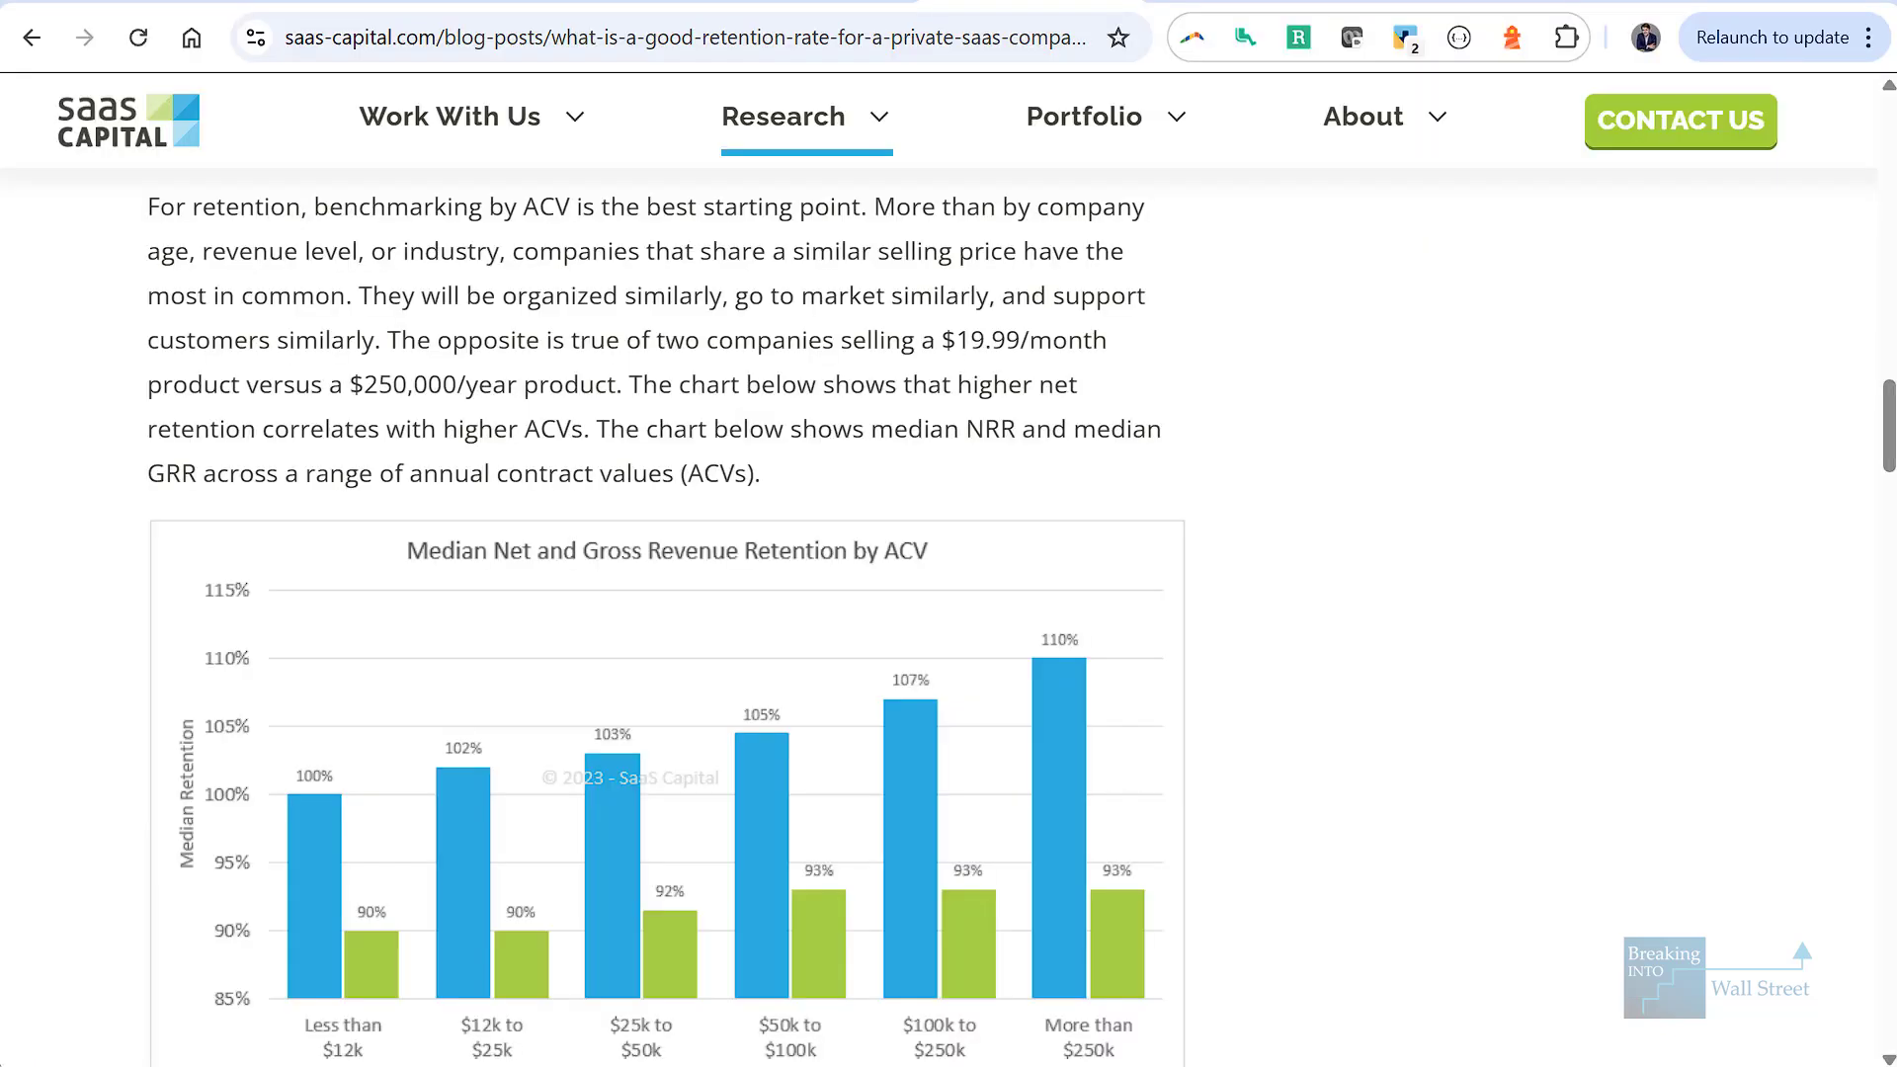
- Outline the retention-by-ACV chart, its More than $250k and two smallest ACV groups, then clear them
scroll(795, 647, down, 3)
scroll(786, 648, up, 2)
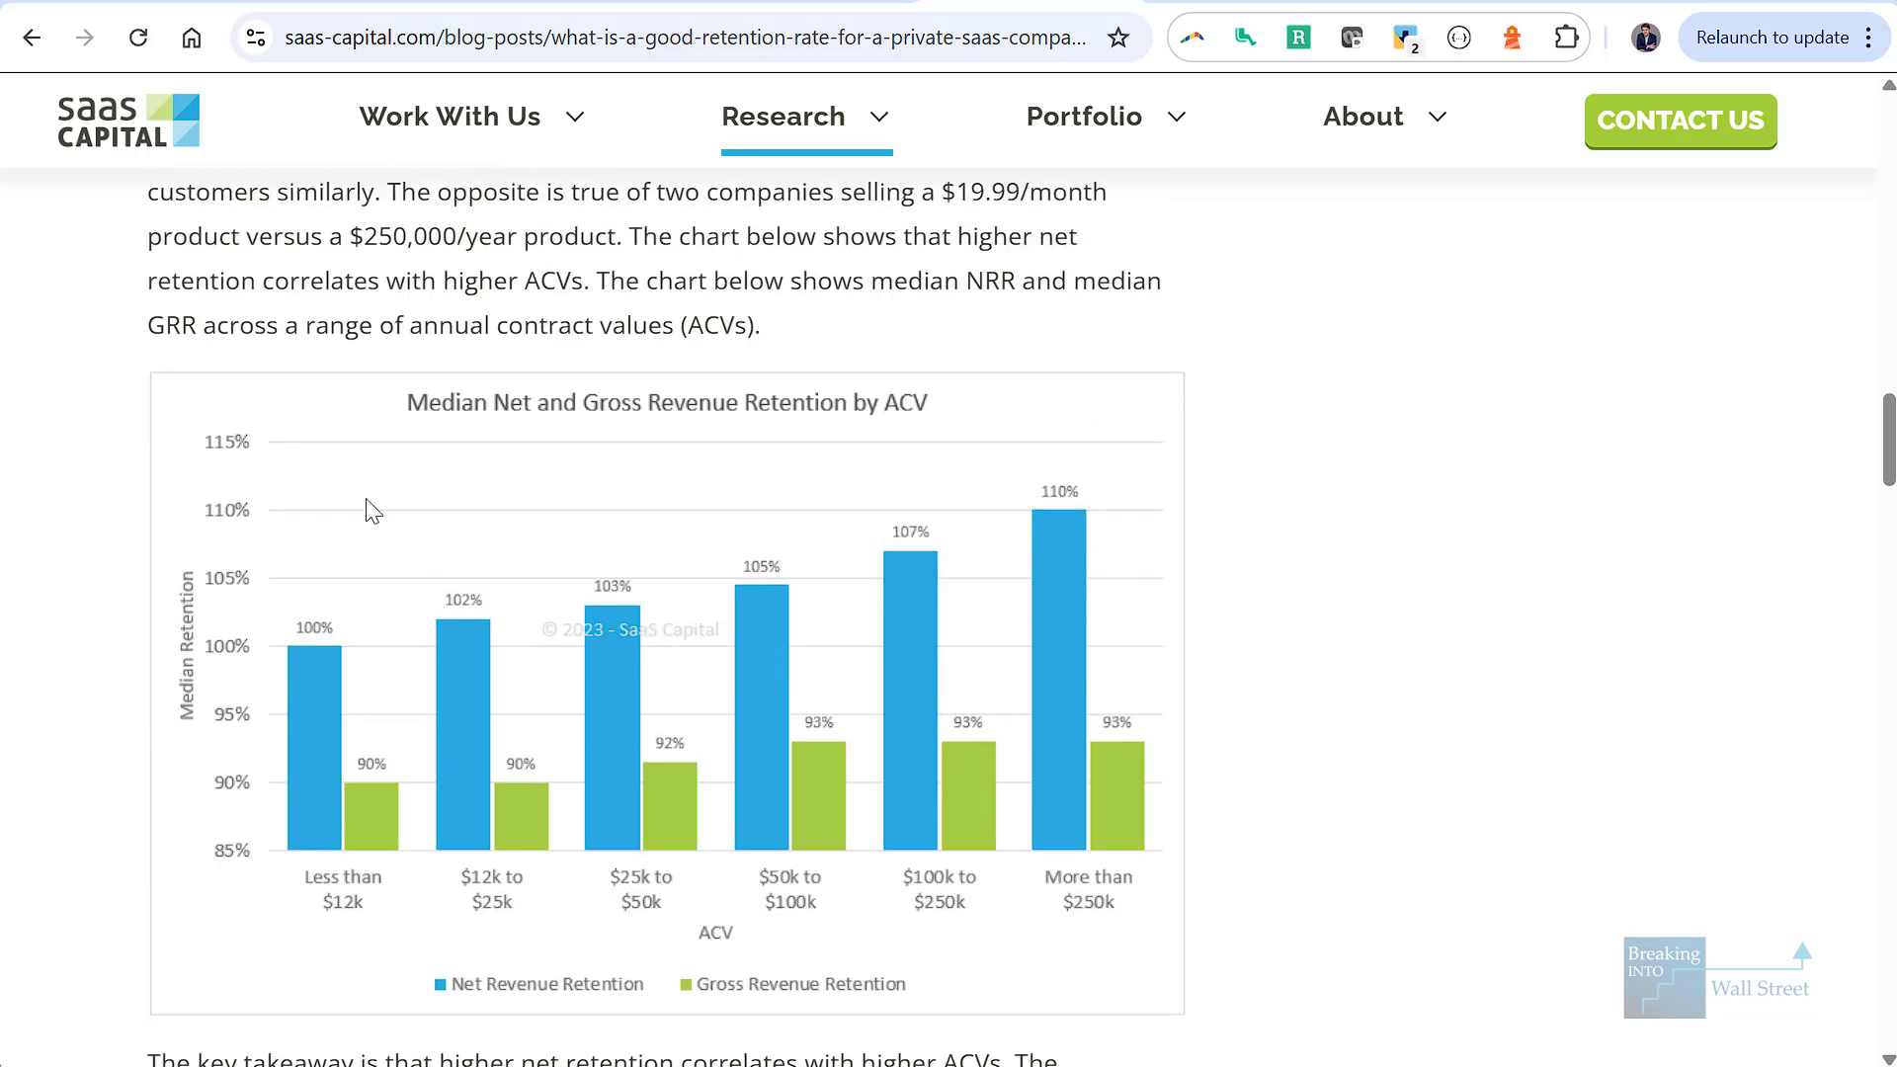
mouse_move(163, 340)
mouse_down()
mouse_move(775, 677)
mouse_move(1207, 1020)
mouse_up()
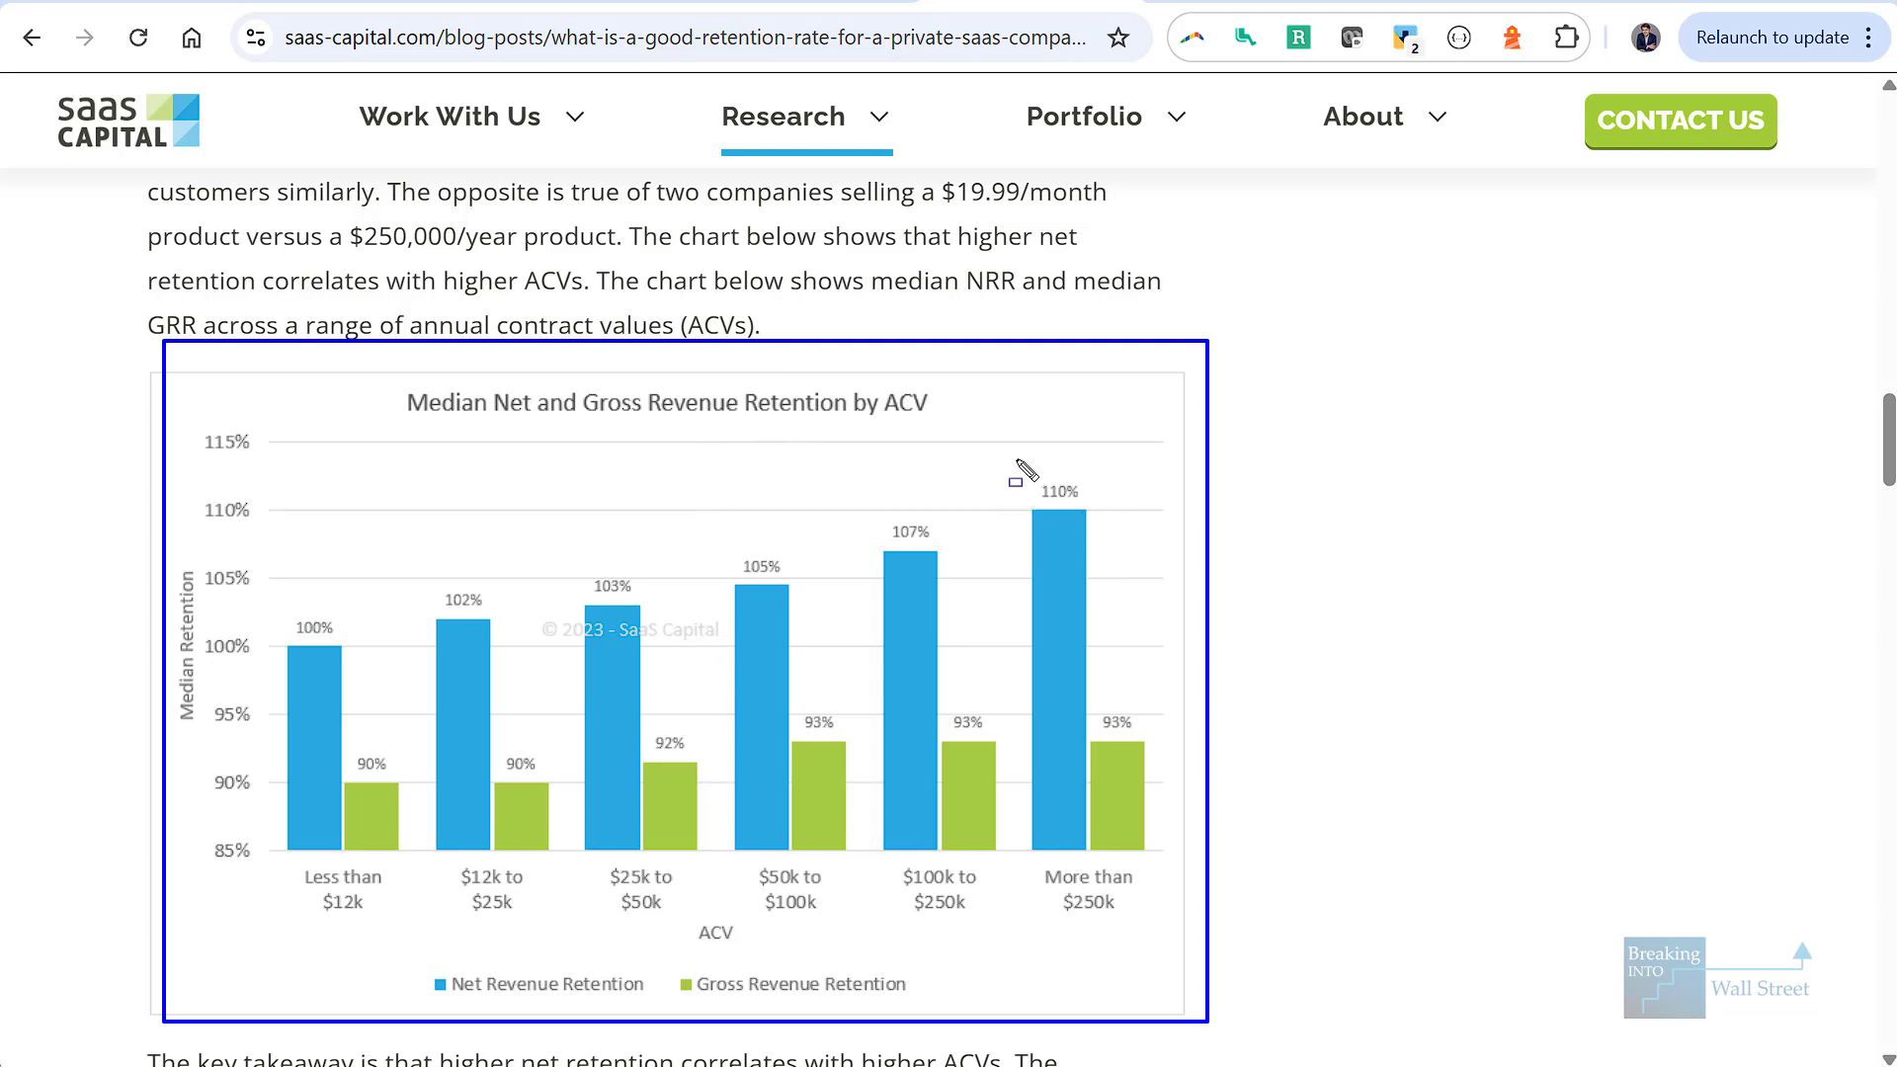
drag(1017, 461, 1184, 952)
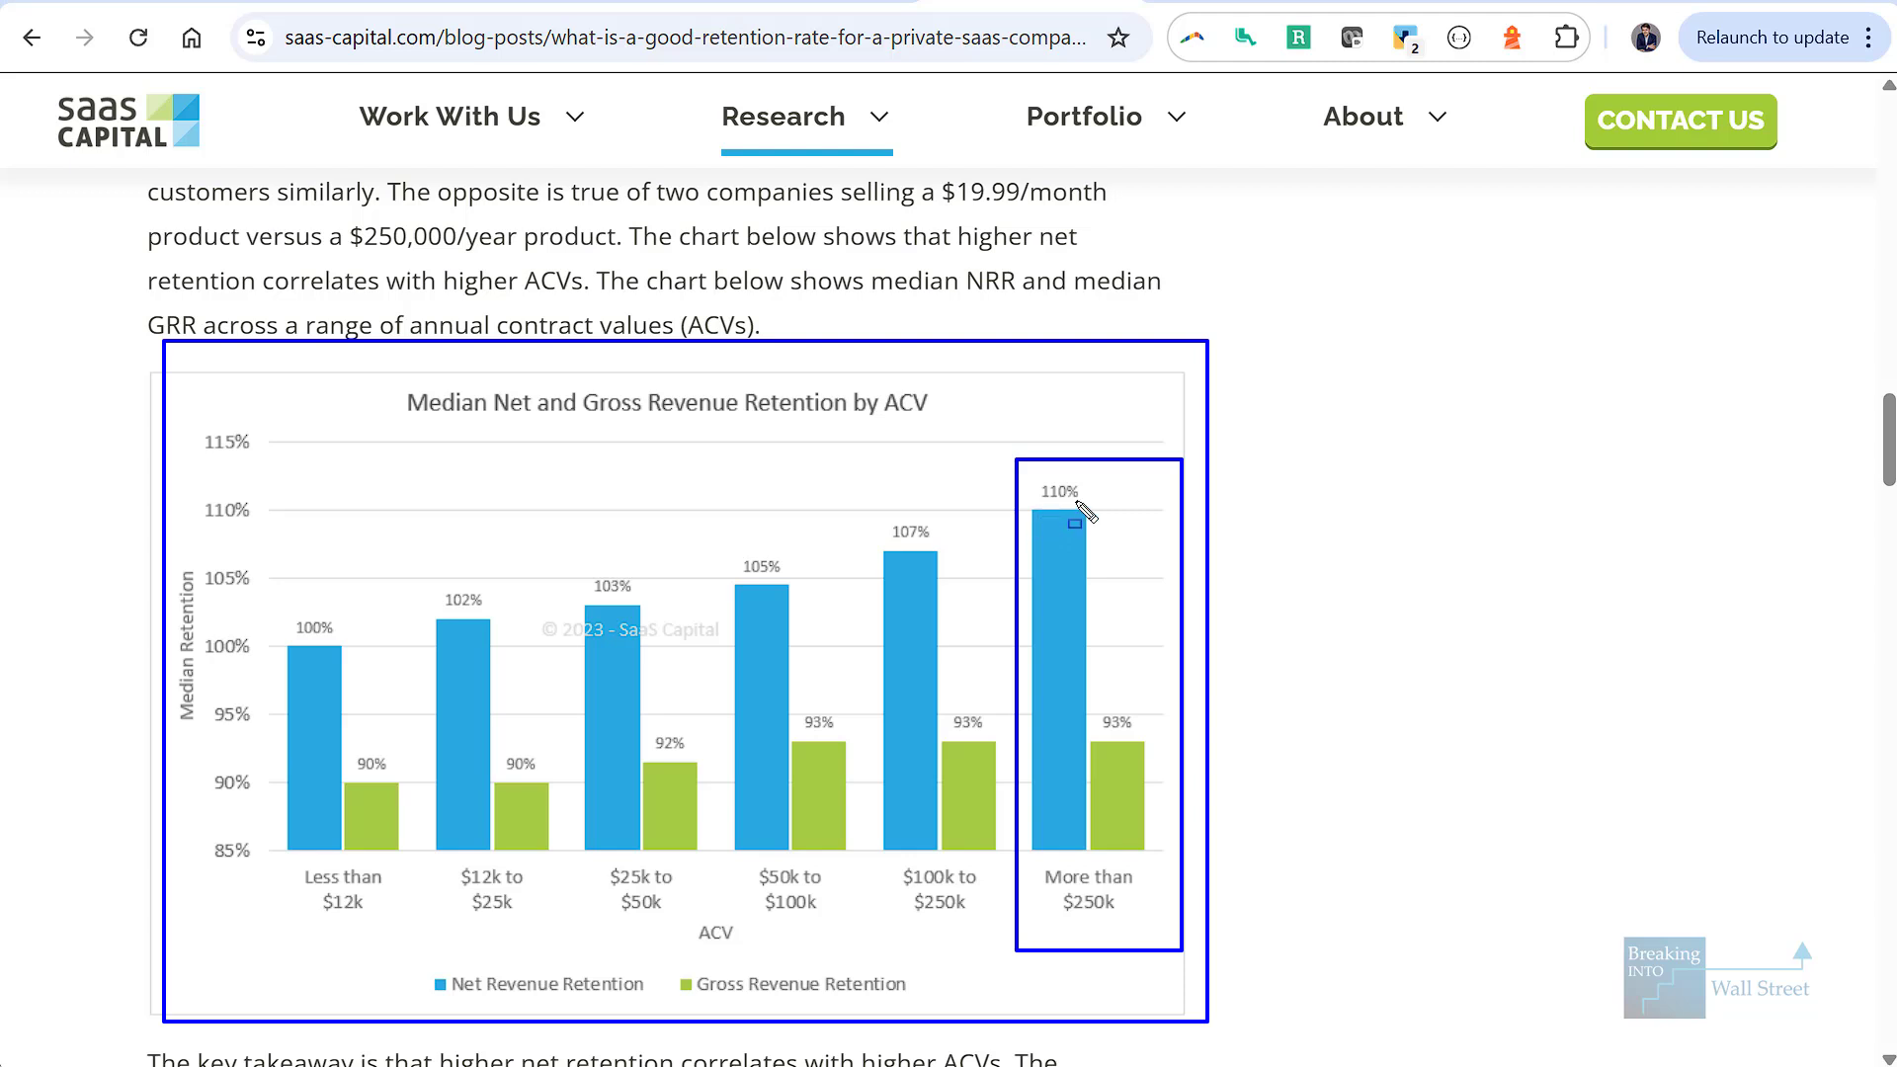
drag(539, 557, 250, 960)
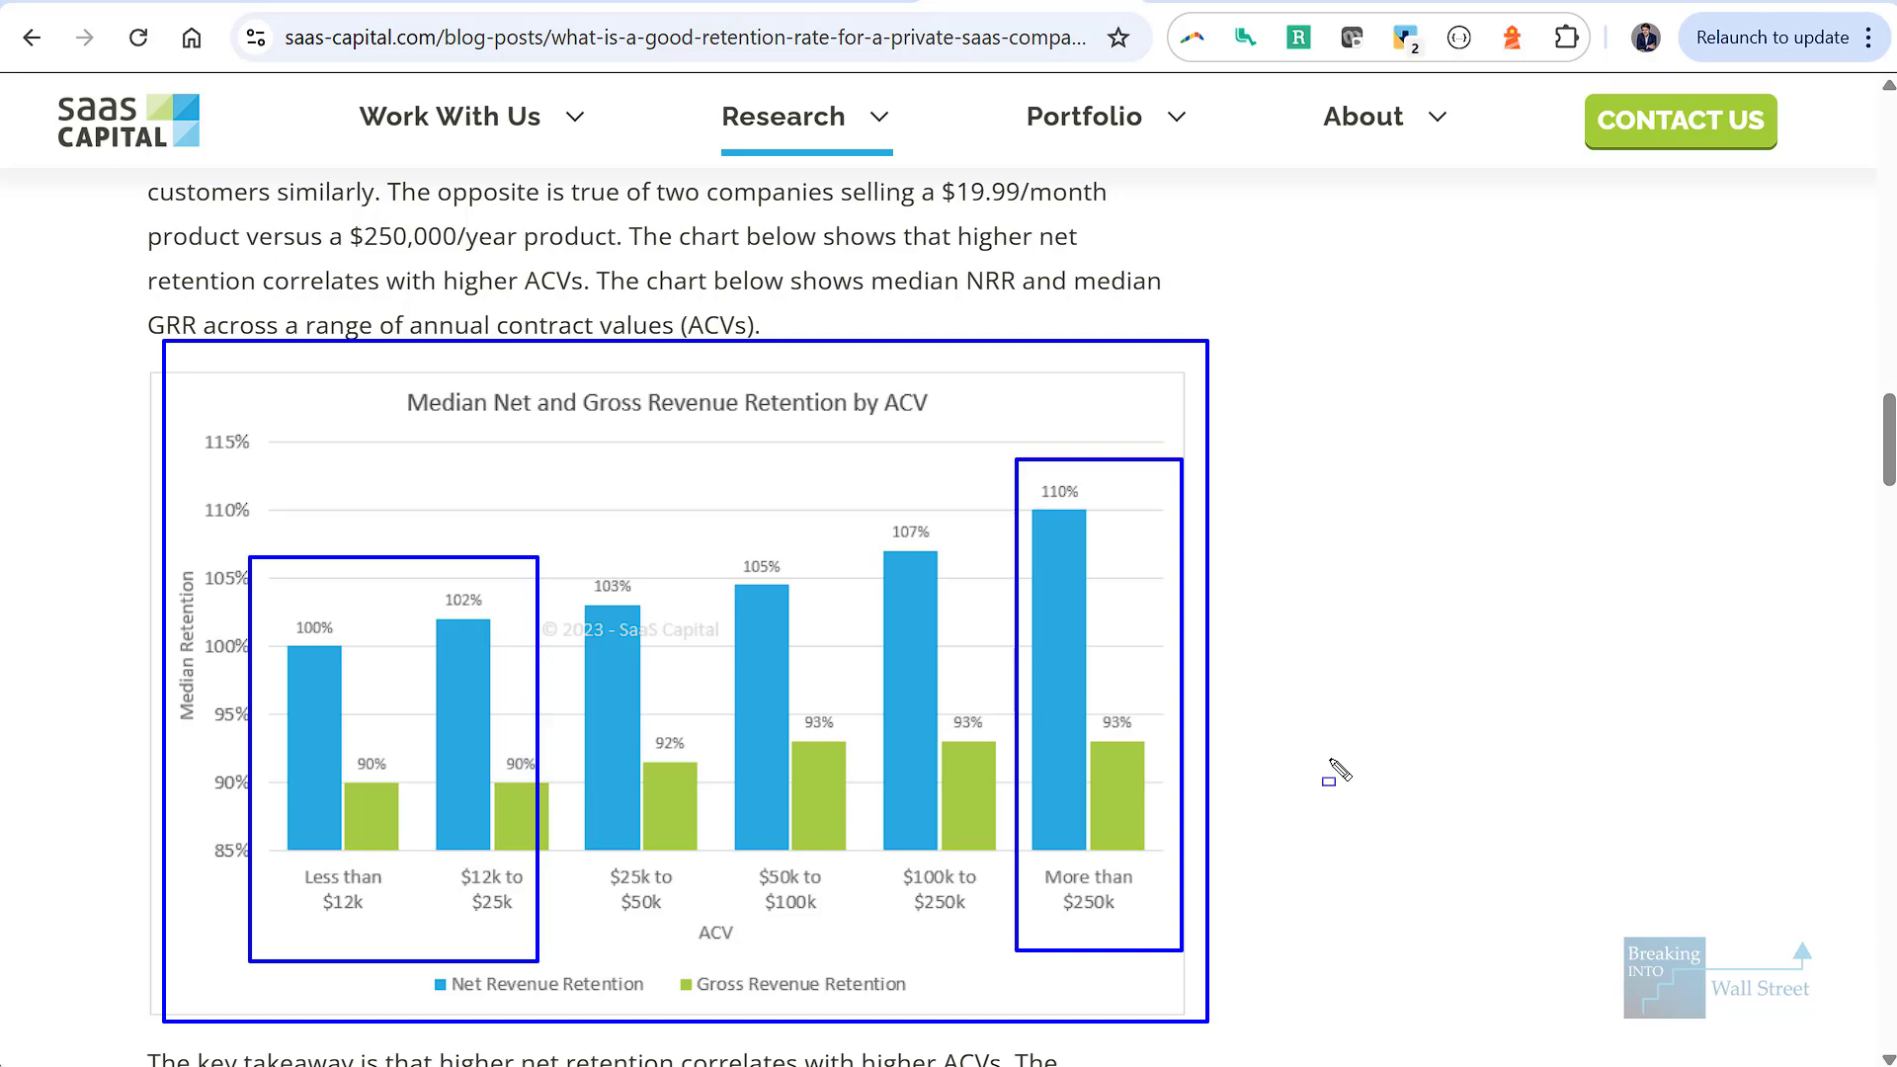
key(Escape)
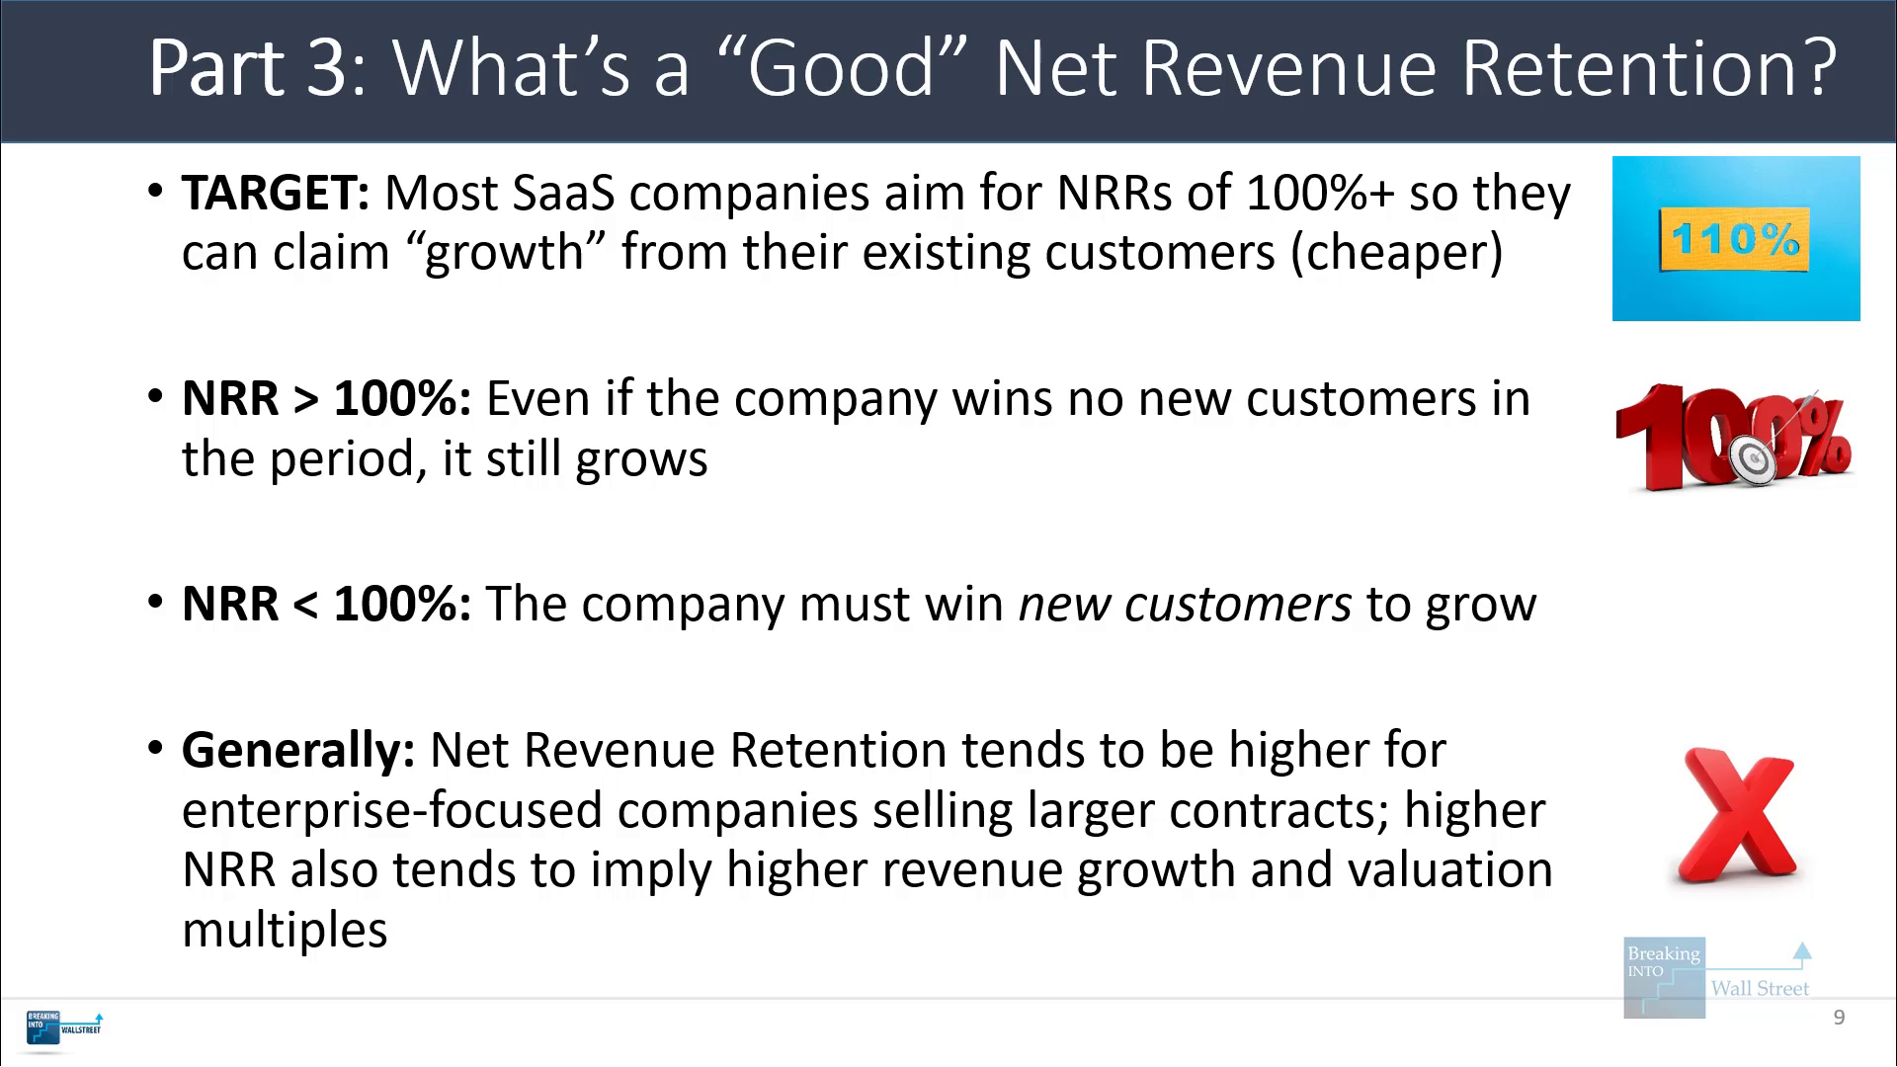
- Show slide 10 with its Monday.com and $100k+ ARR bullets and charts, then switch to the Monday PDF
key(Right)
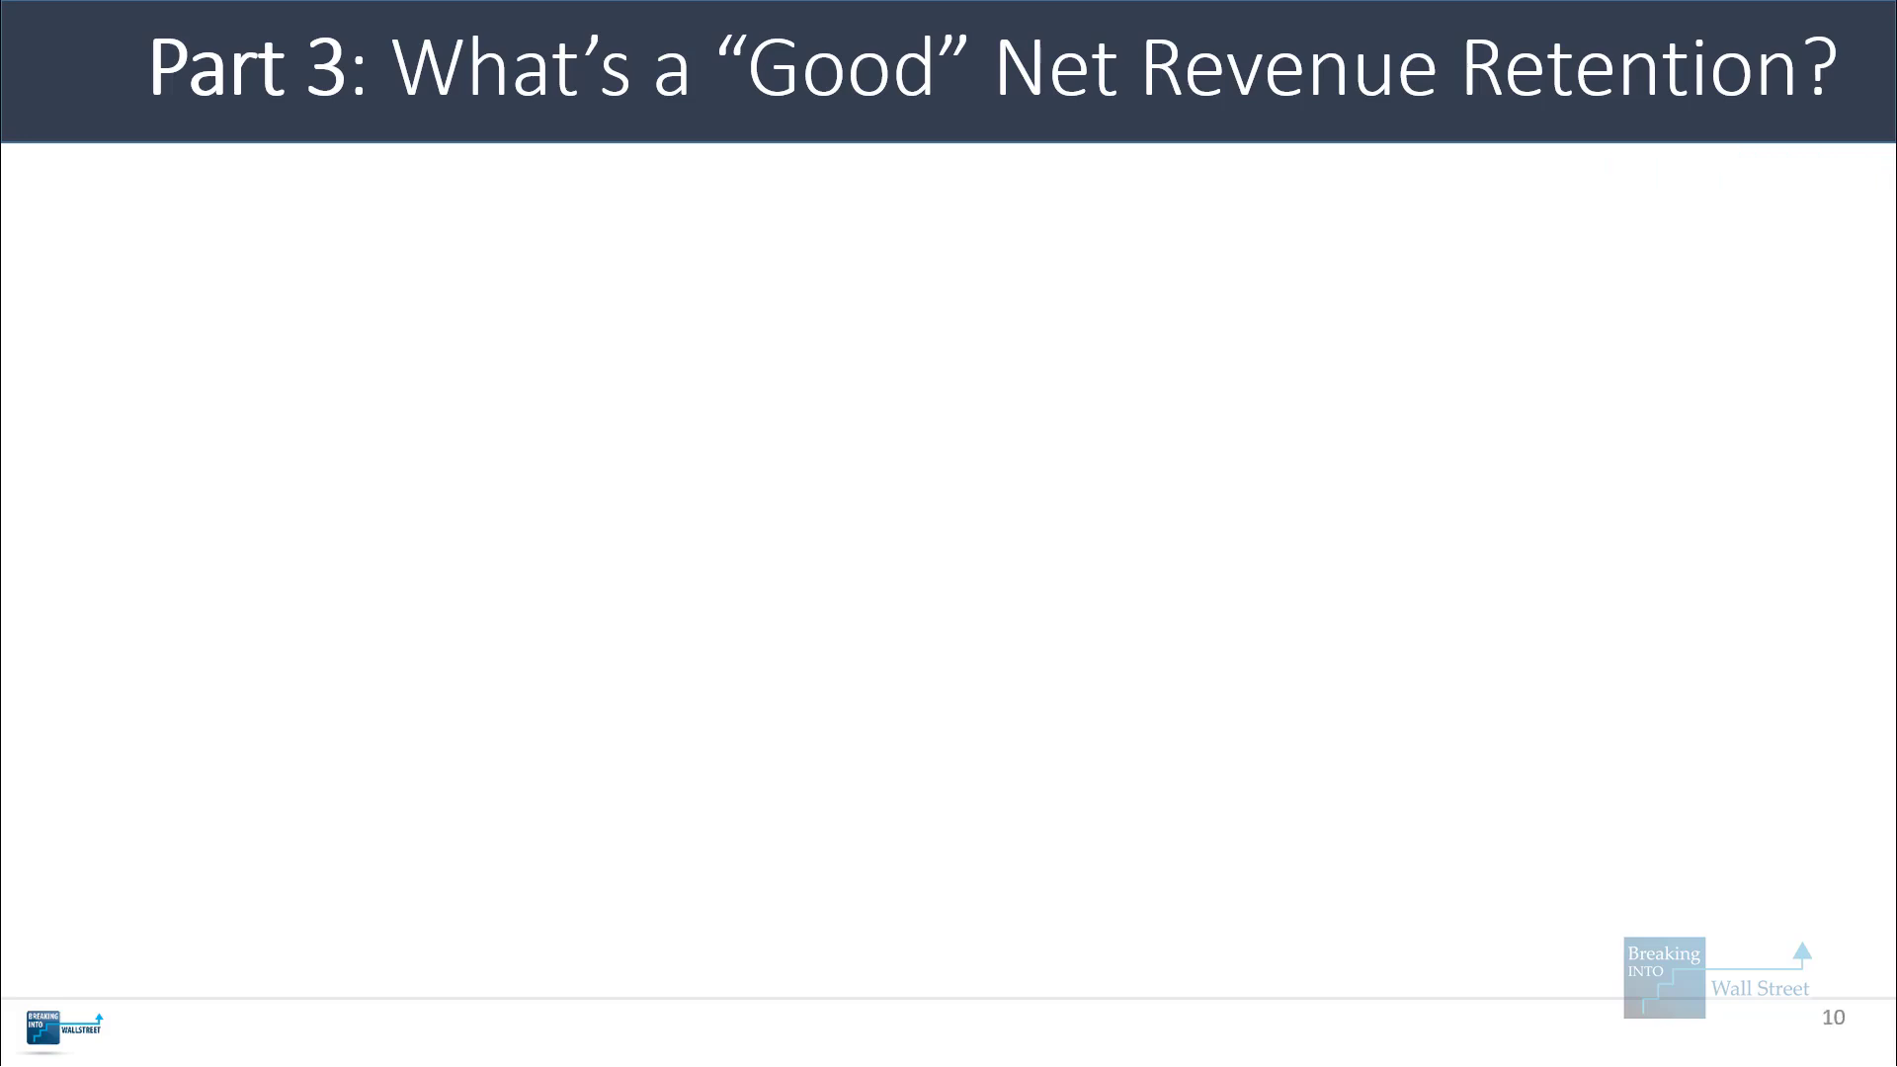
key(Right)
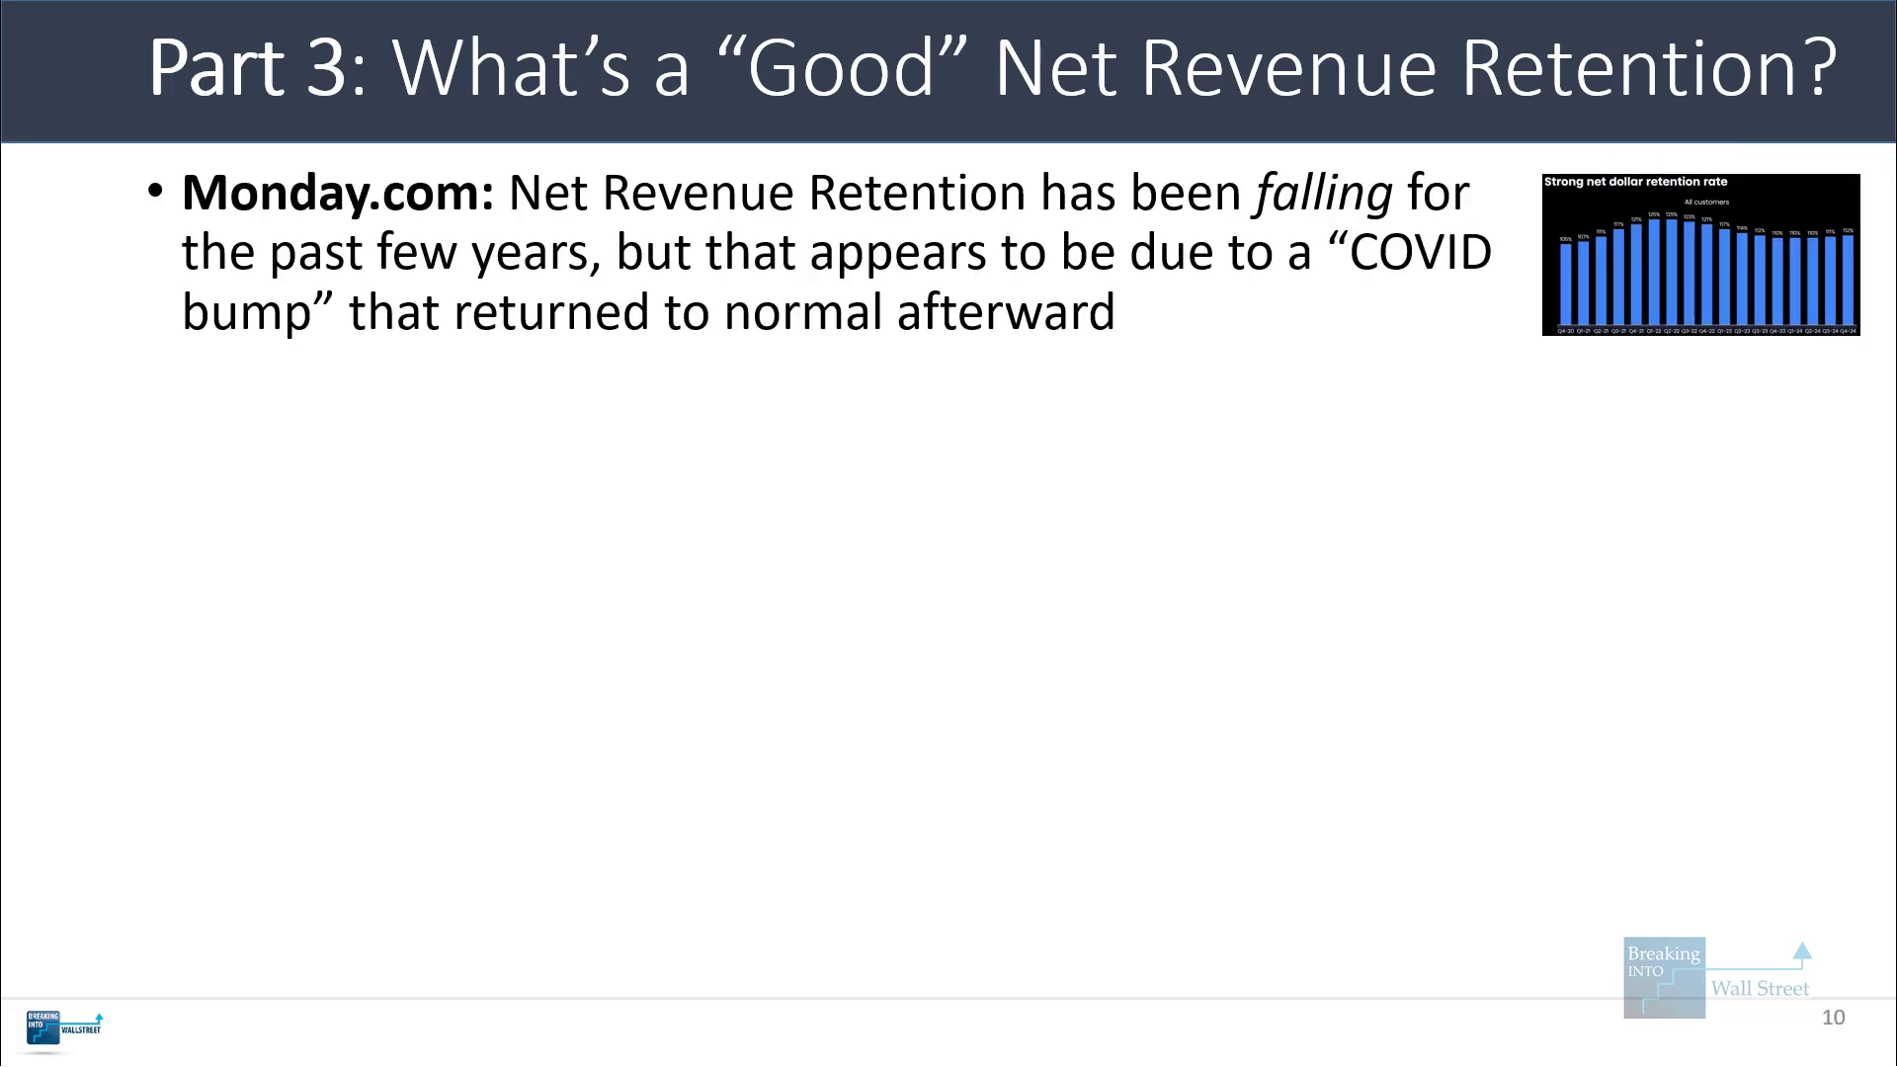
key(Right)
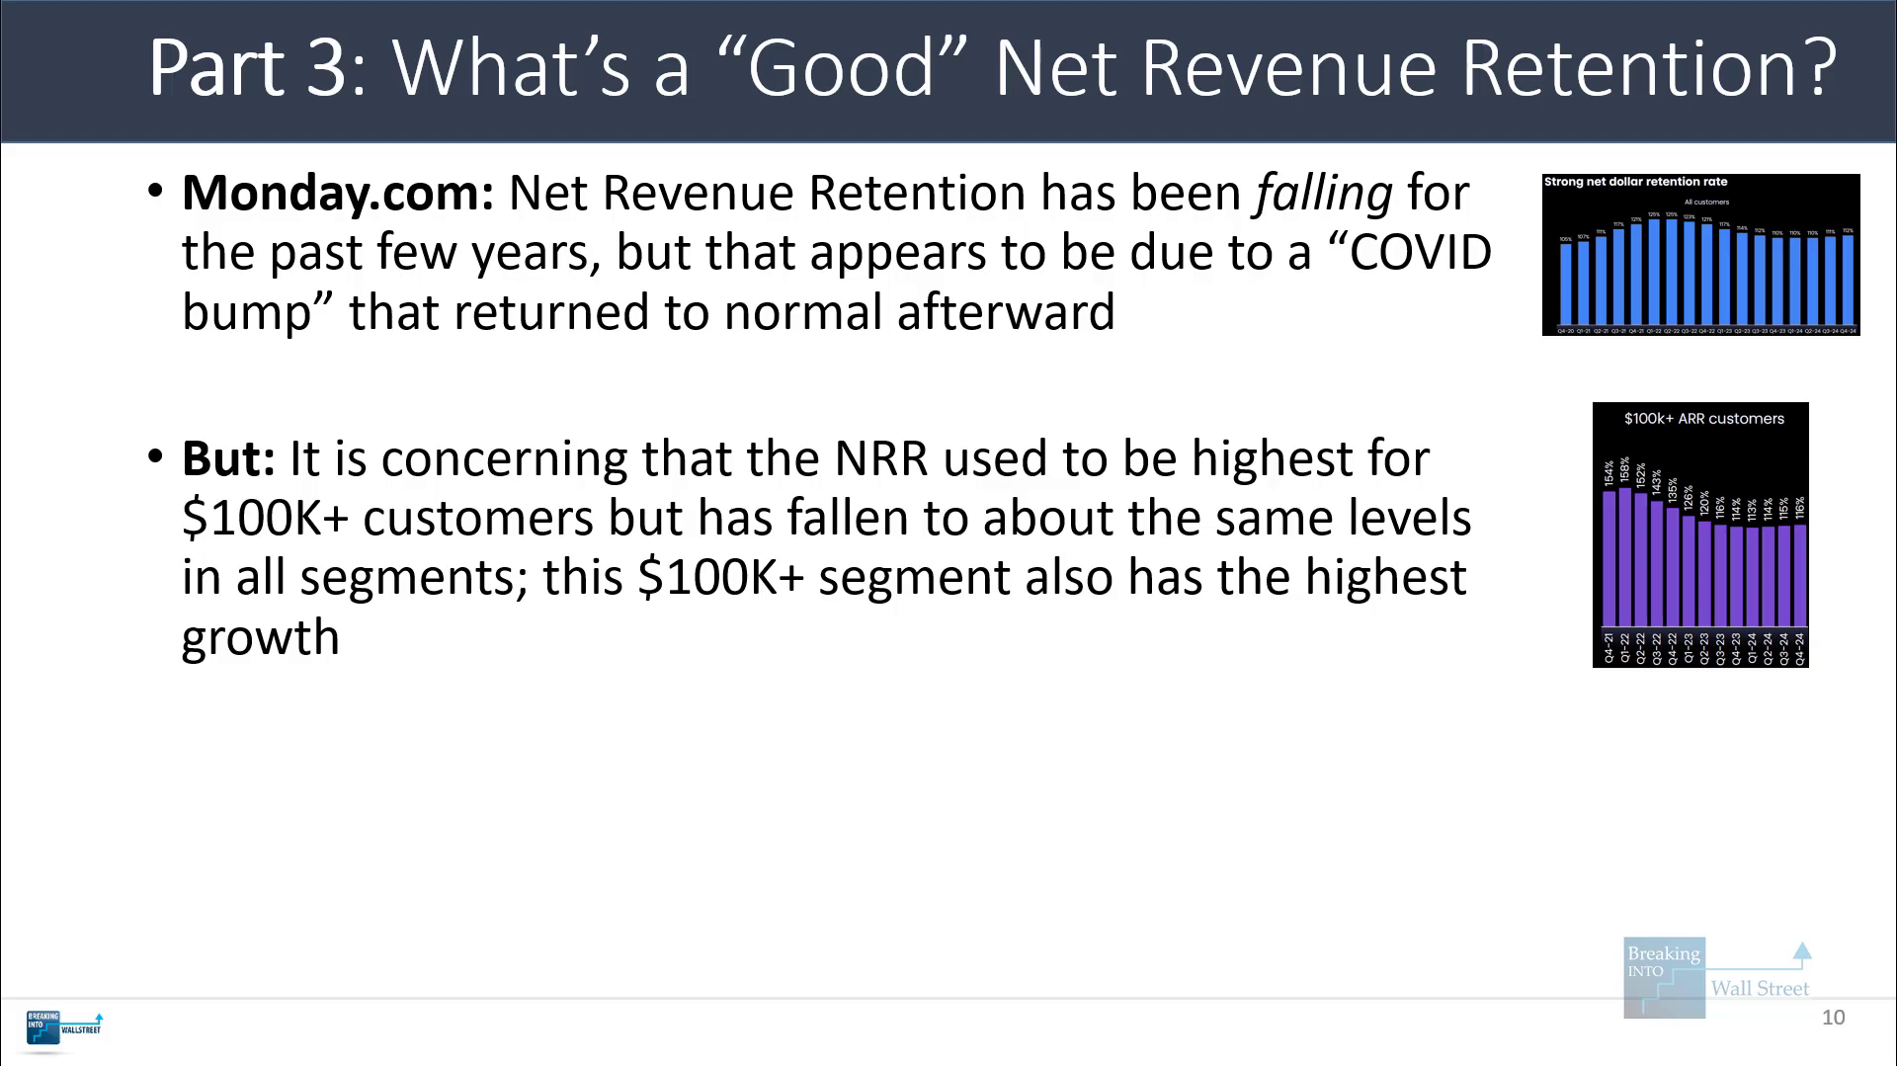
key(alt+Tab)
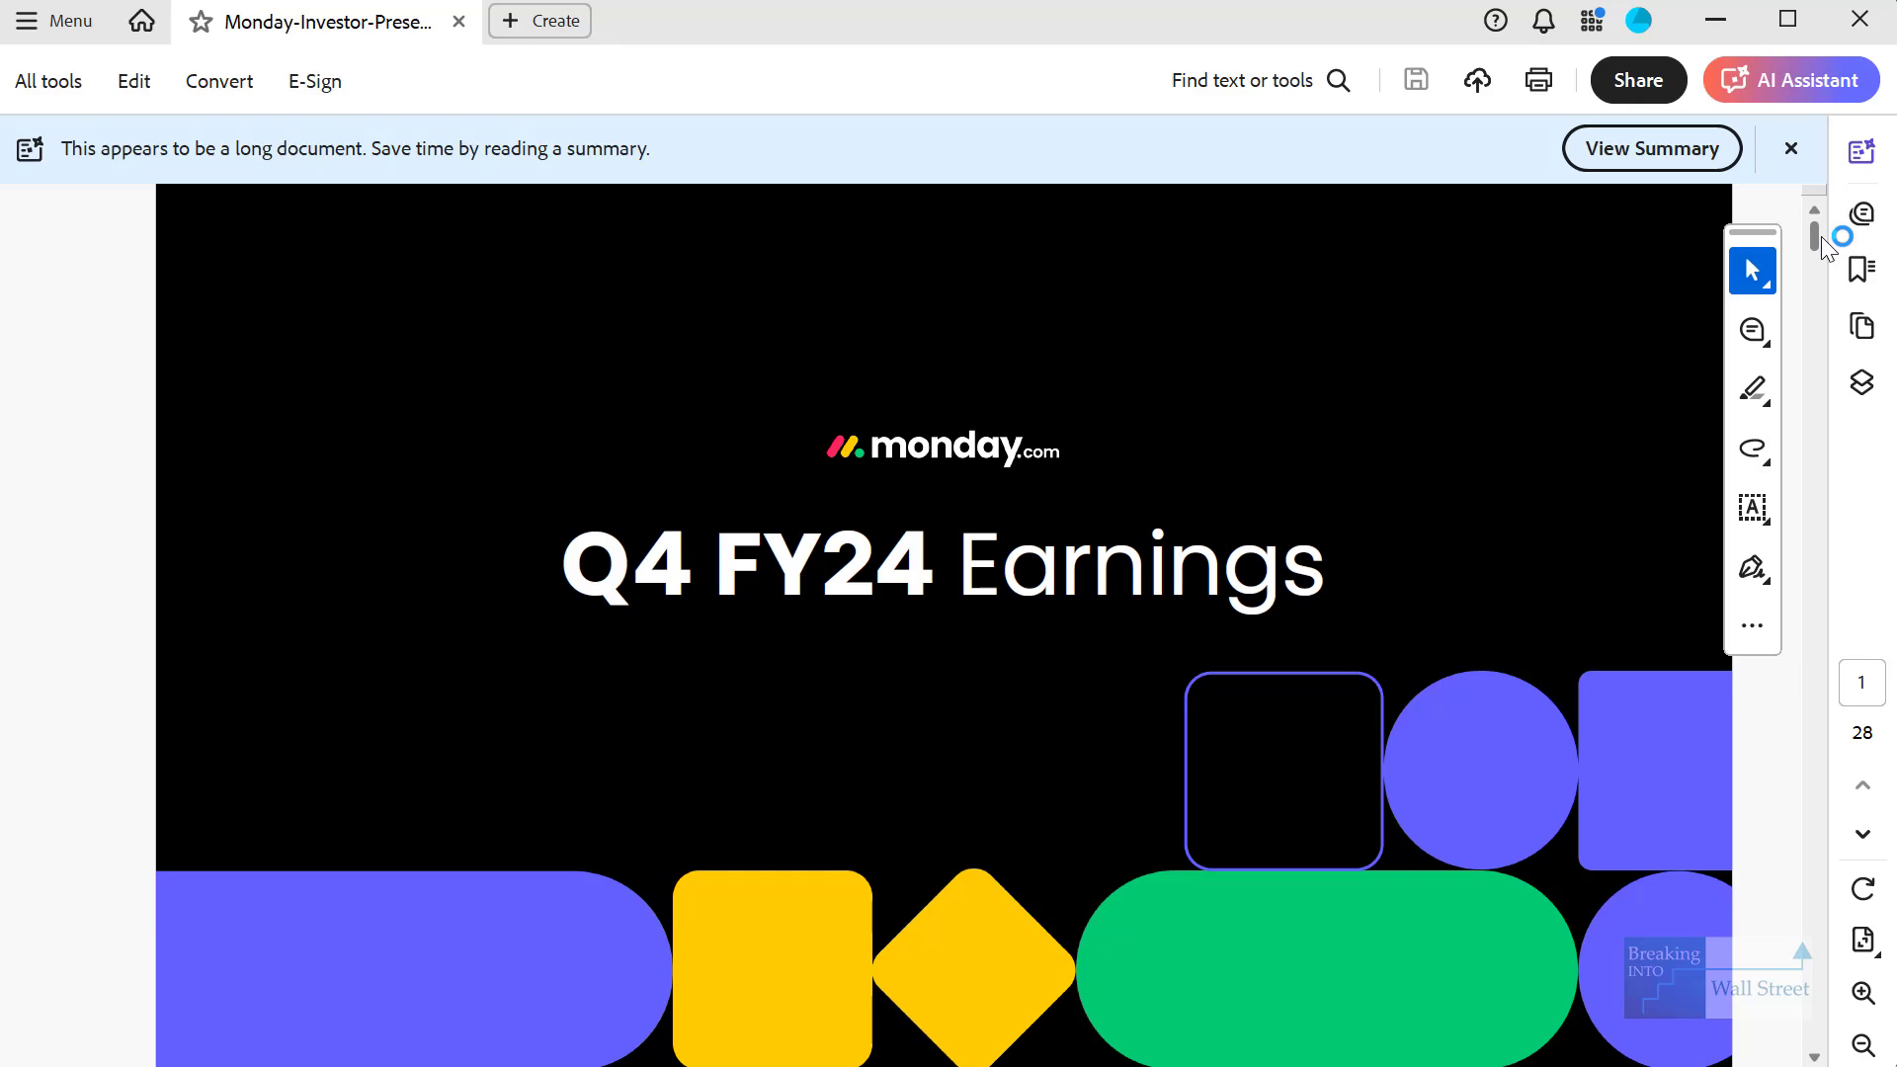
- Dismiss the summary banner and mark the Strong net dollar retention title and $100k+ ARR chart
click(1790, 152)
drag(1813, 170, 1840, 676)
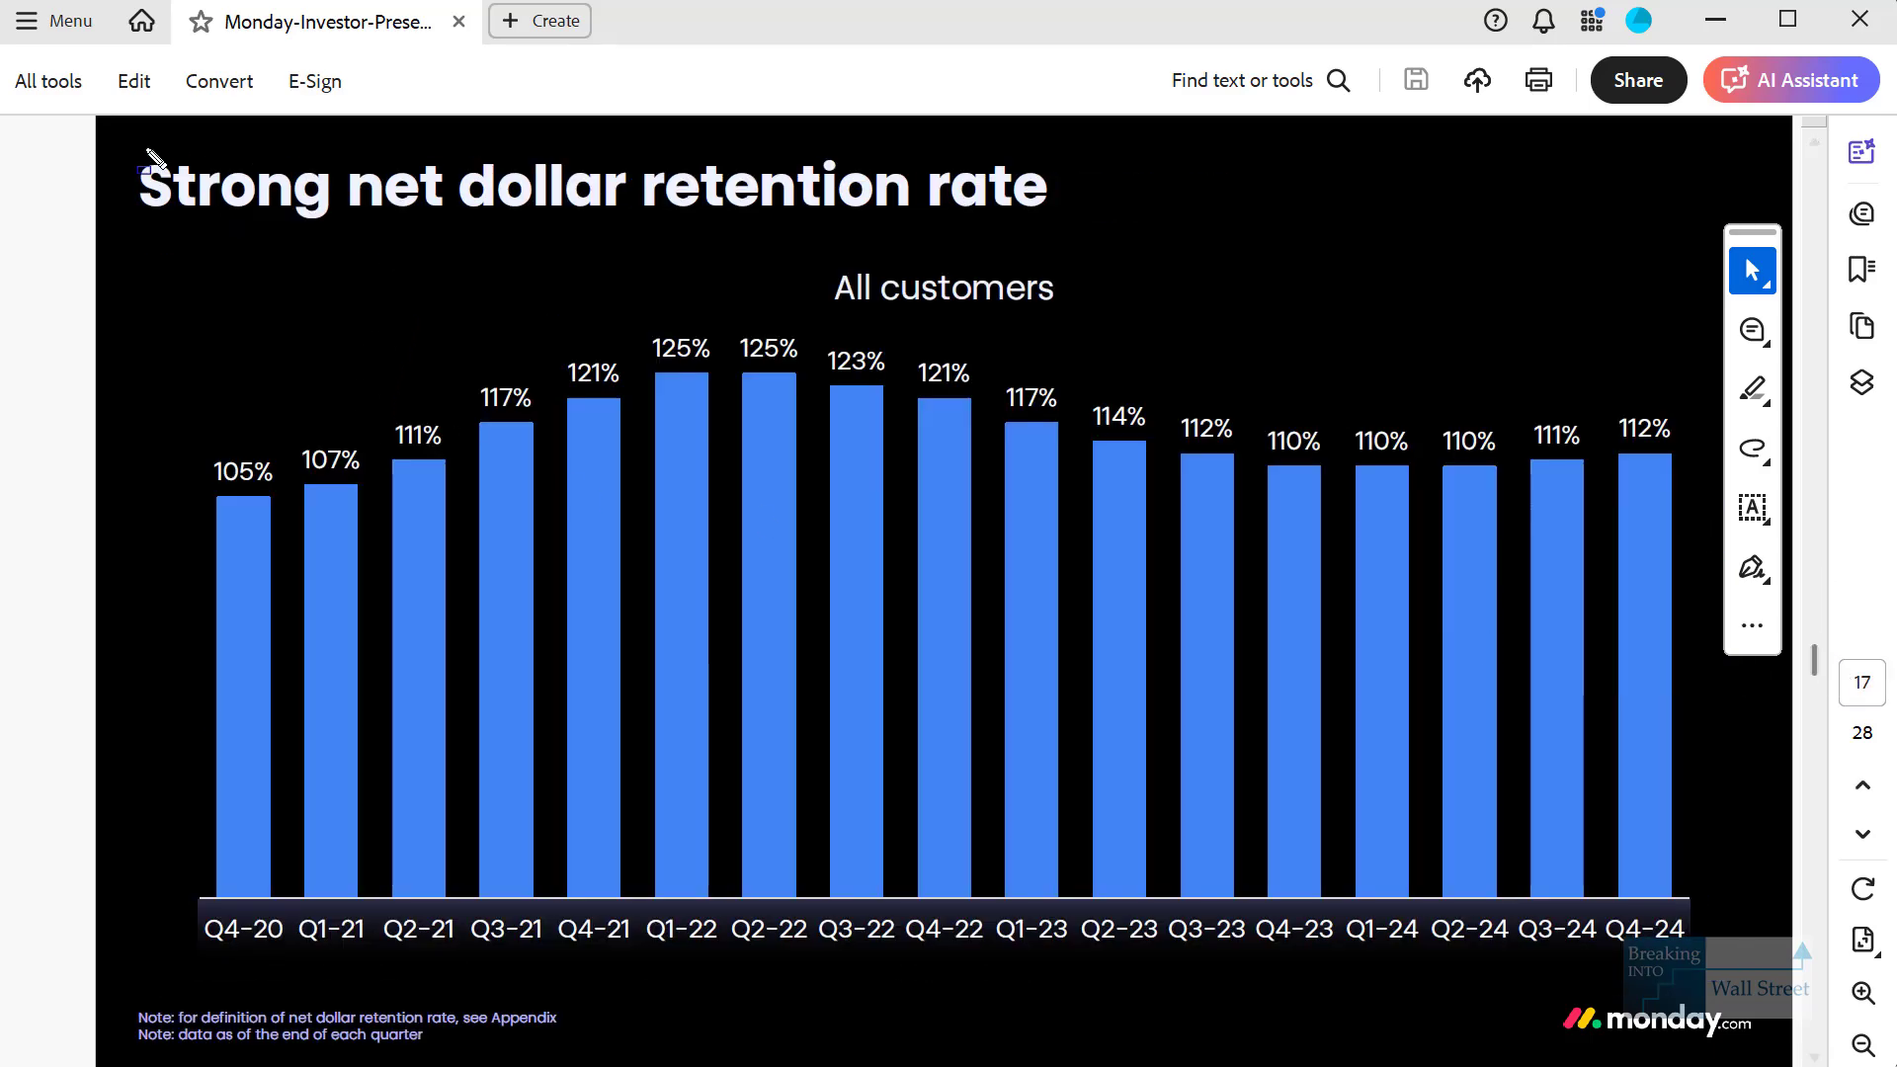
drag(143, 146, 1143, 262)
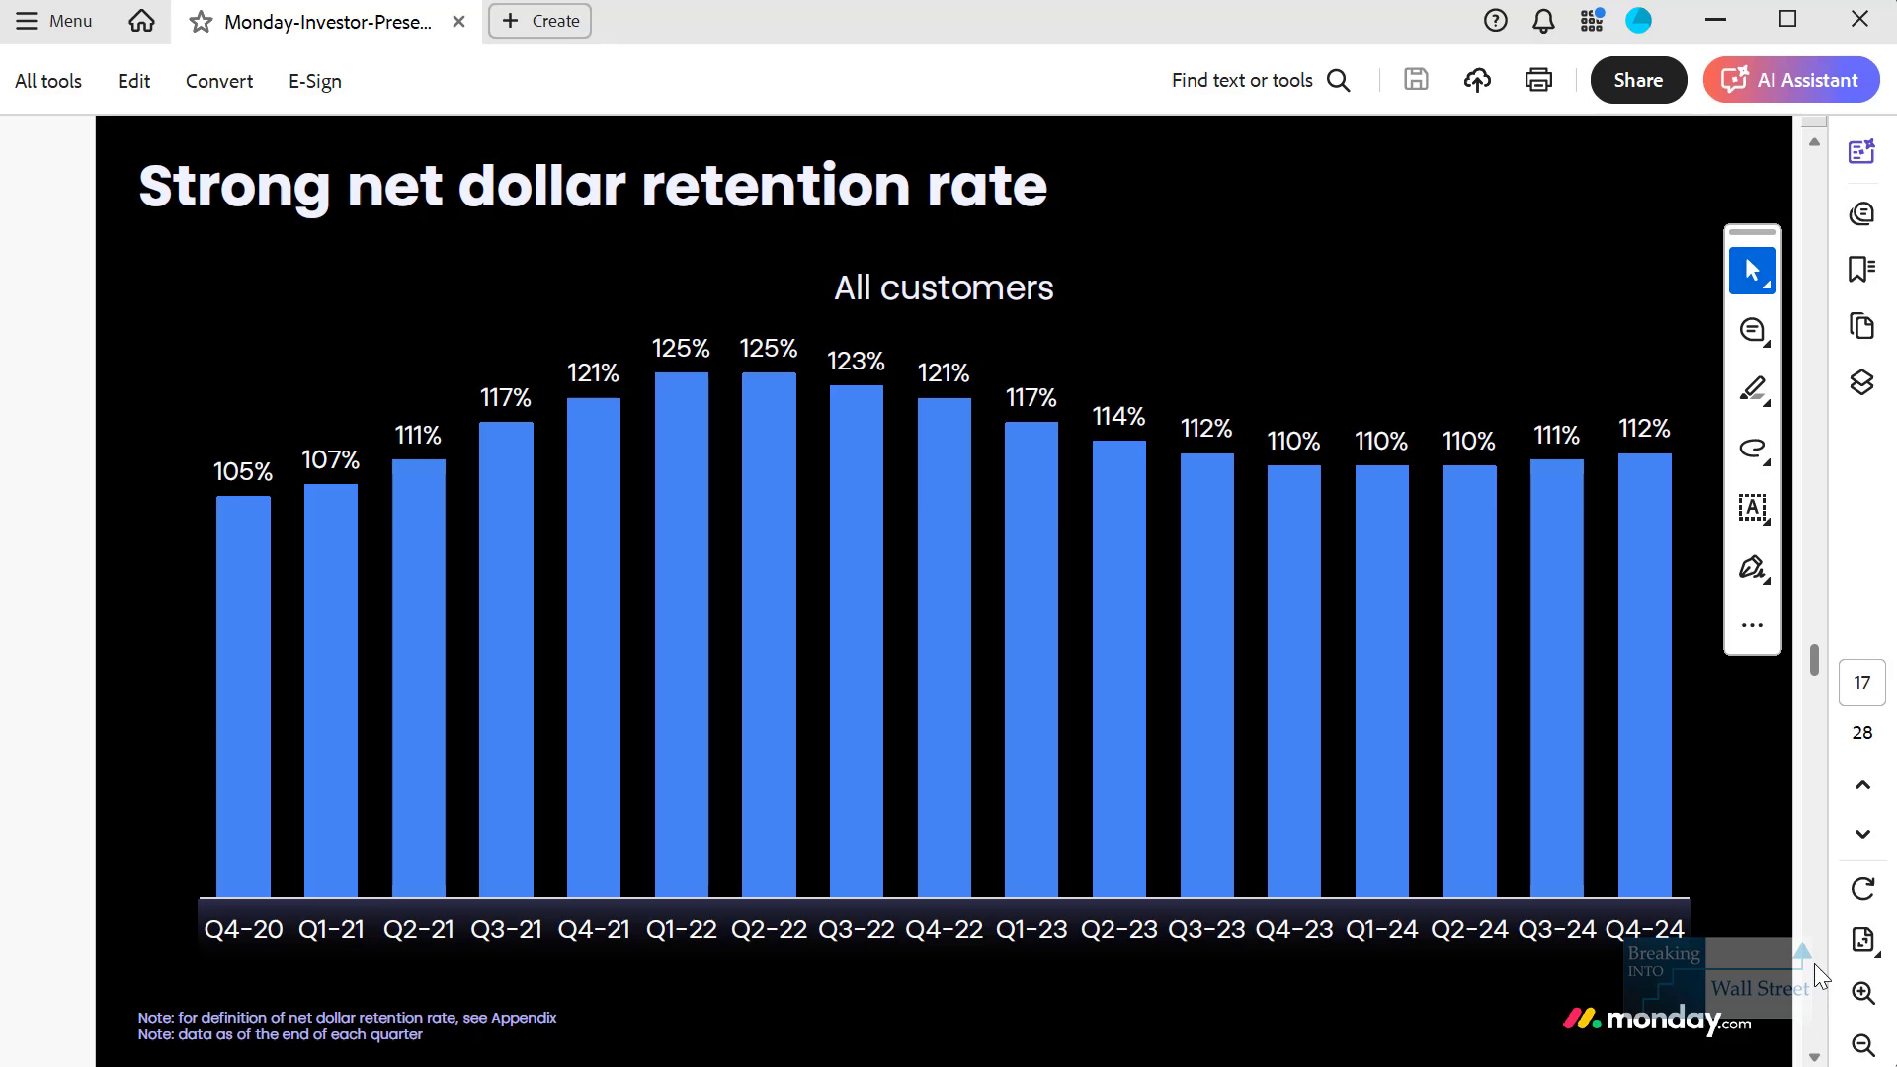
scroll(1813, 963, down, 1)
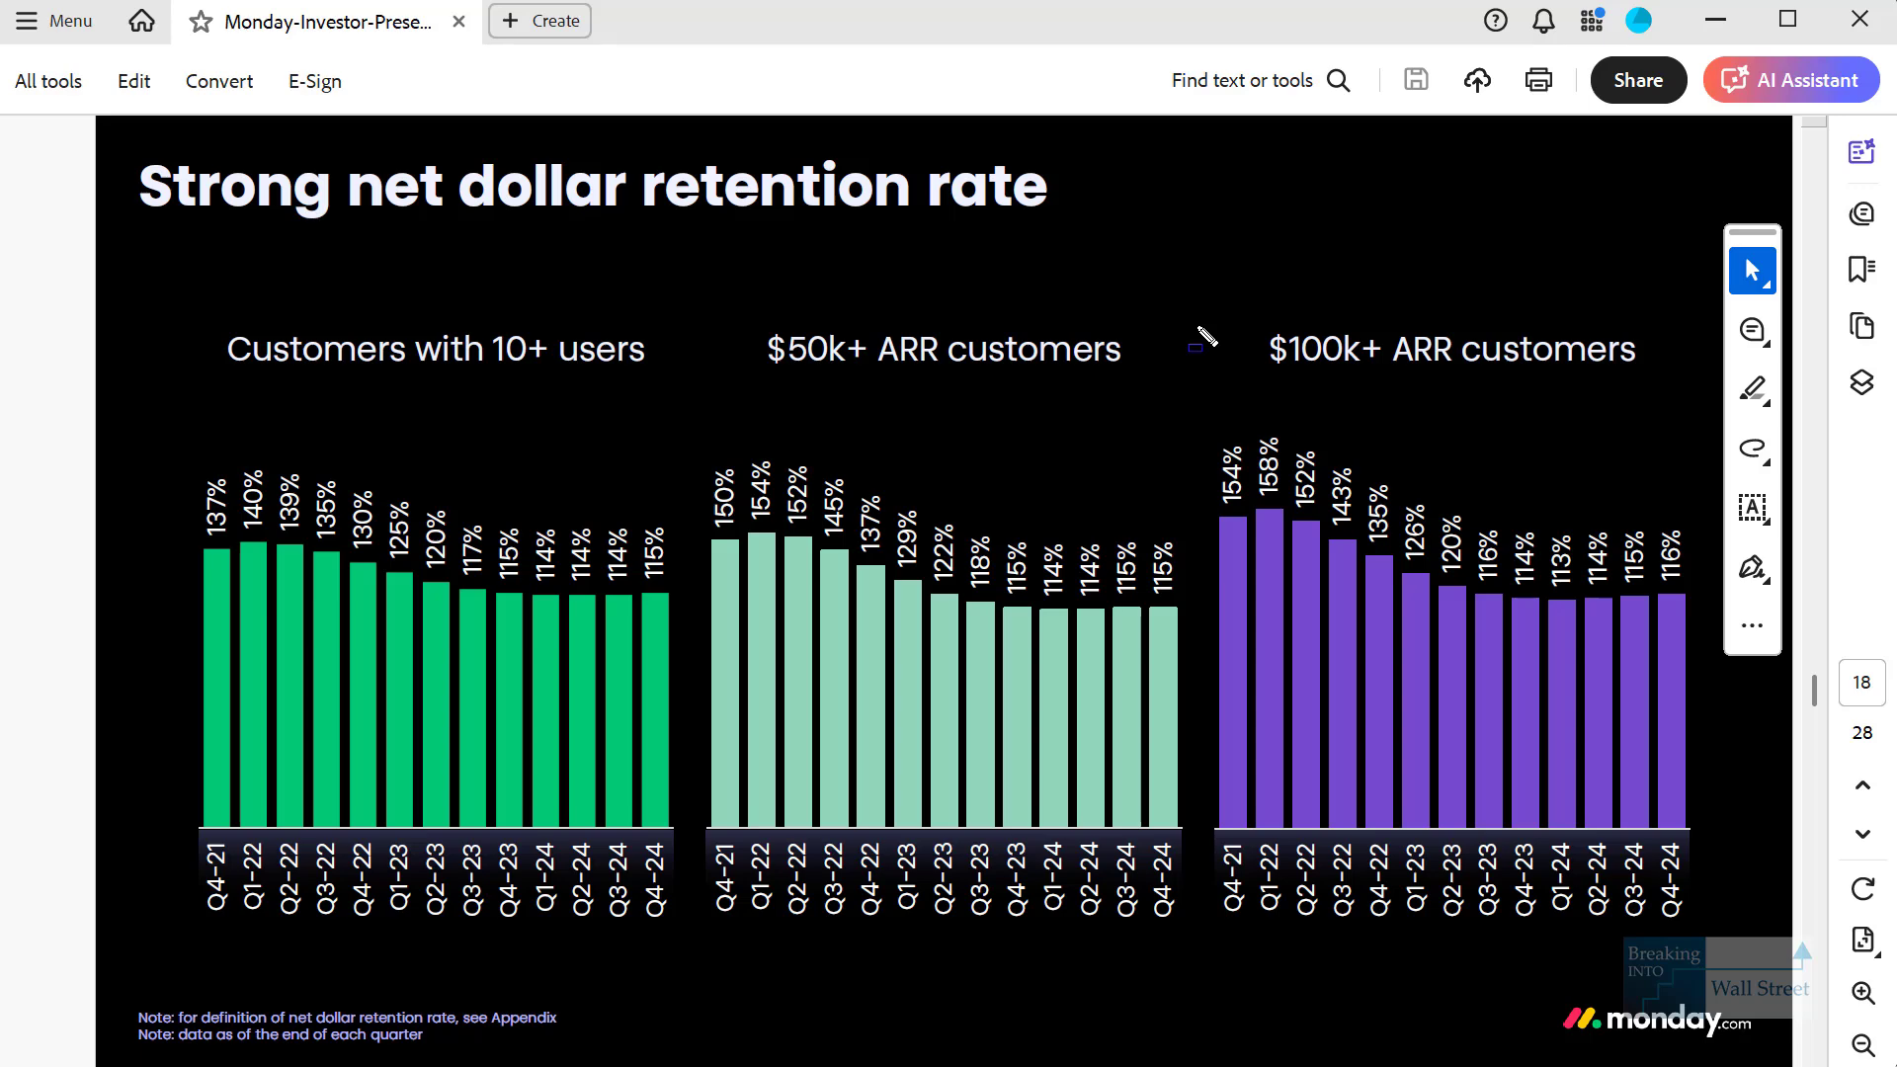
drag(1197, 326, 1798, 657)
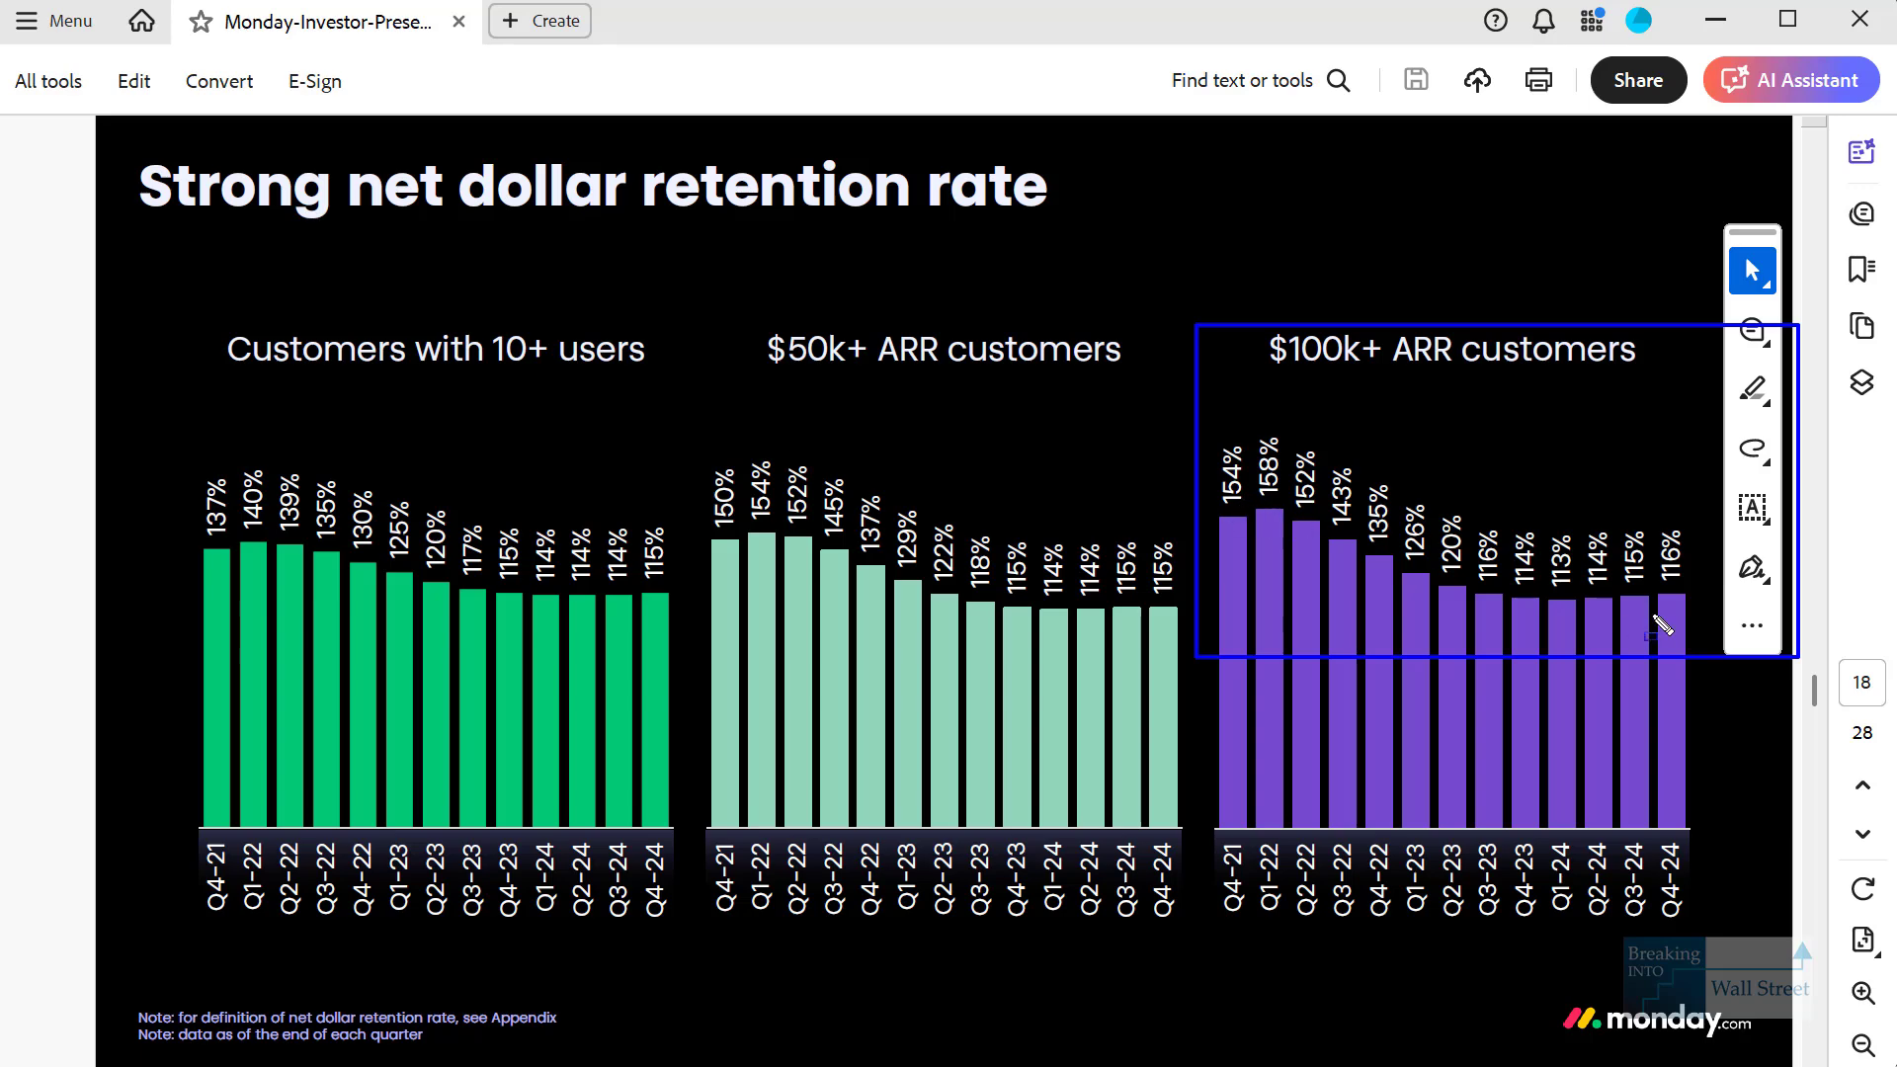
key(Escape)
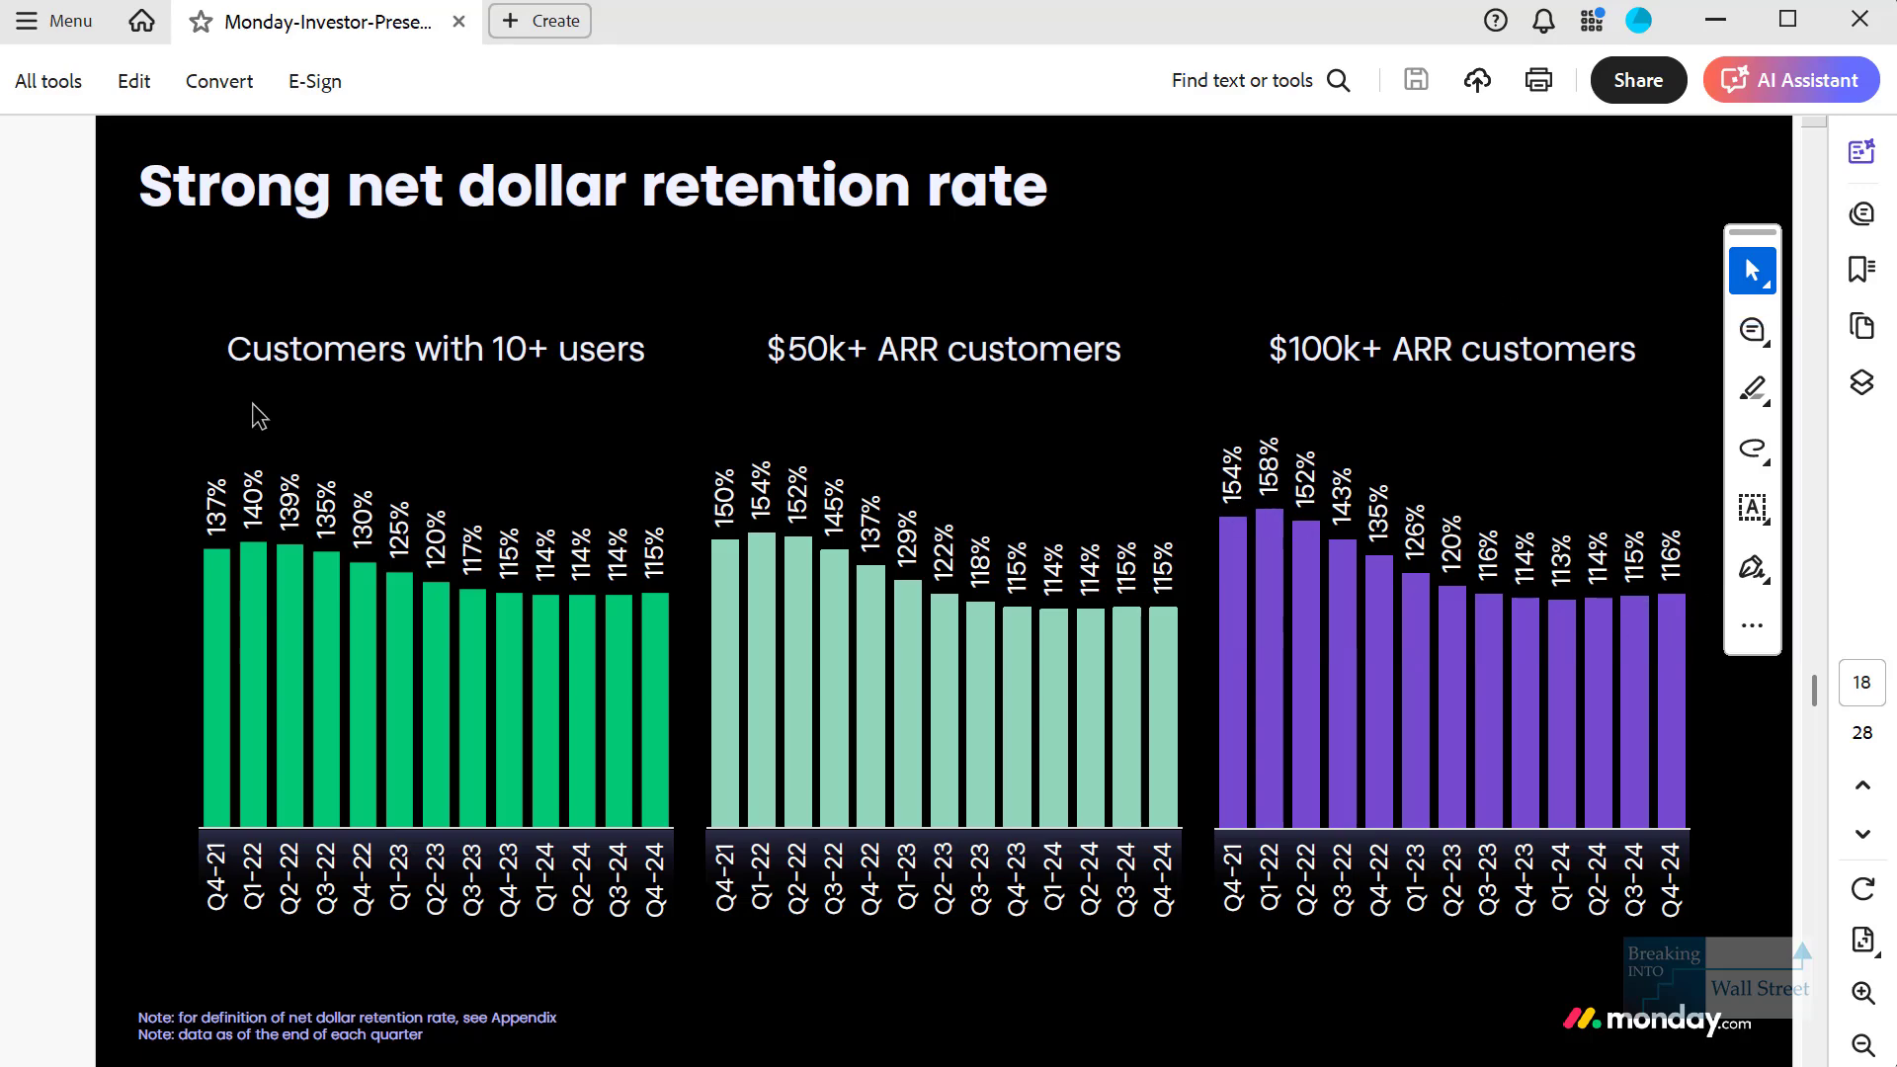
- Outline the 10+ users and $50k+ ARR charts and the retention bar tops, then erase the boxes
drag(187, 403, 689, 632)
drag(677, 430, 1241, 697)
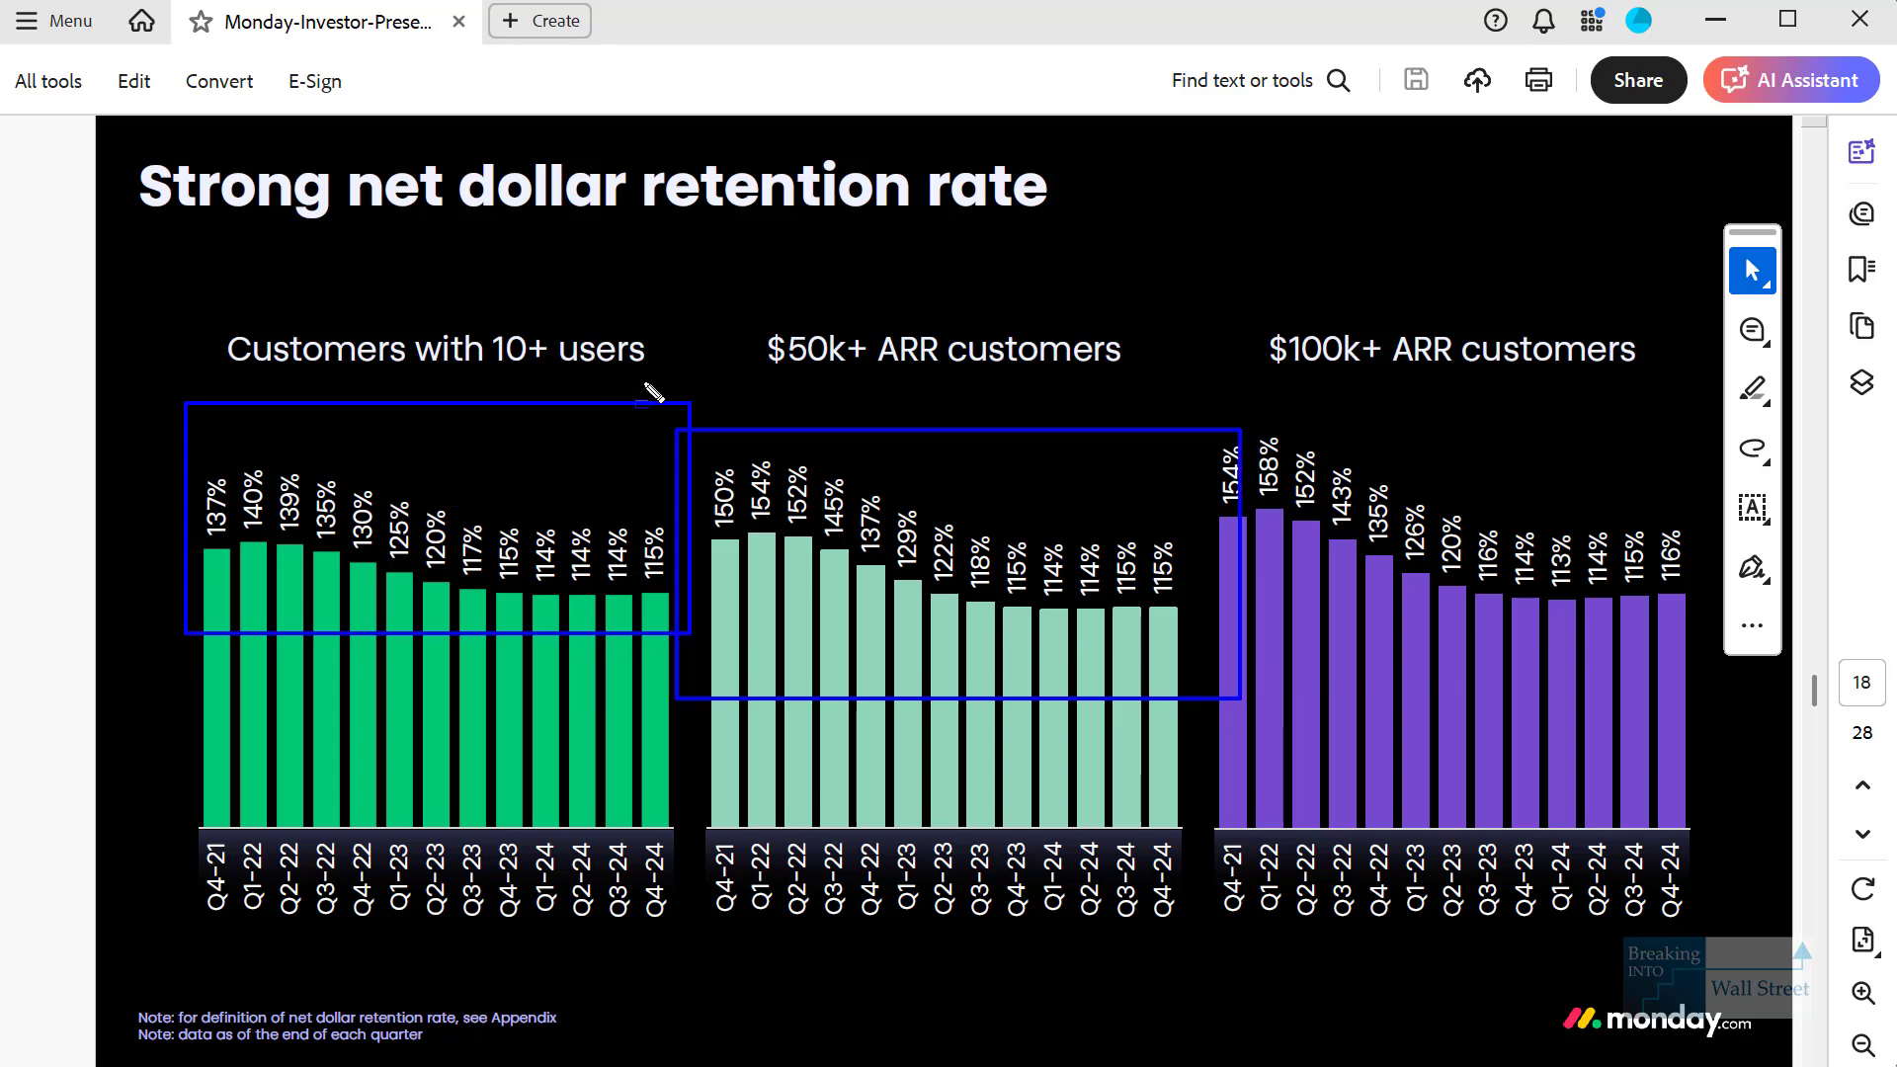
key(Escape)
scroll(699, 450, up, 2)
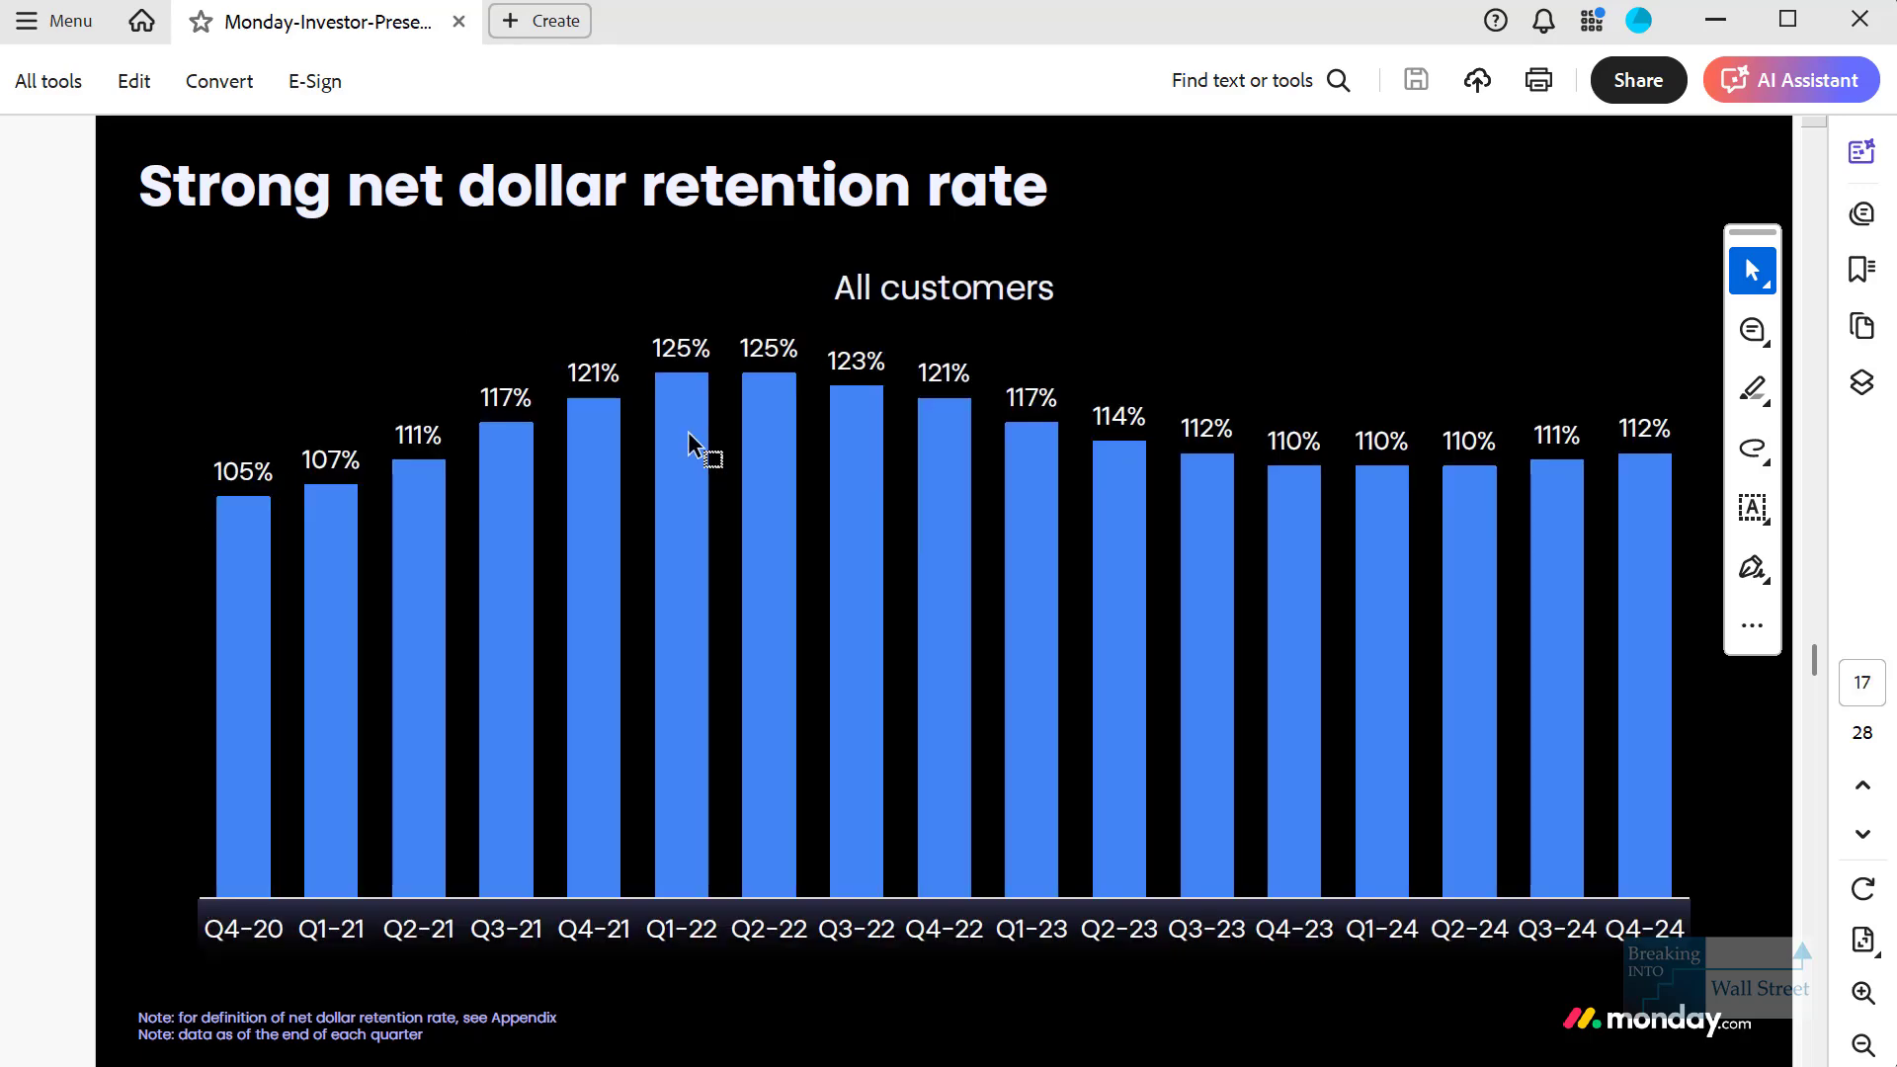
mouse_move(189, 540)
mouse_down()
mouse_move(994, 411)
mouse_move(1641, 373)
mouse_move(1695, 329)
mouse_up()
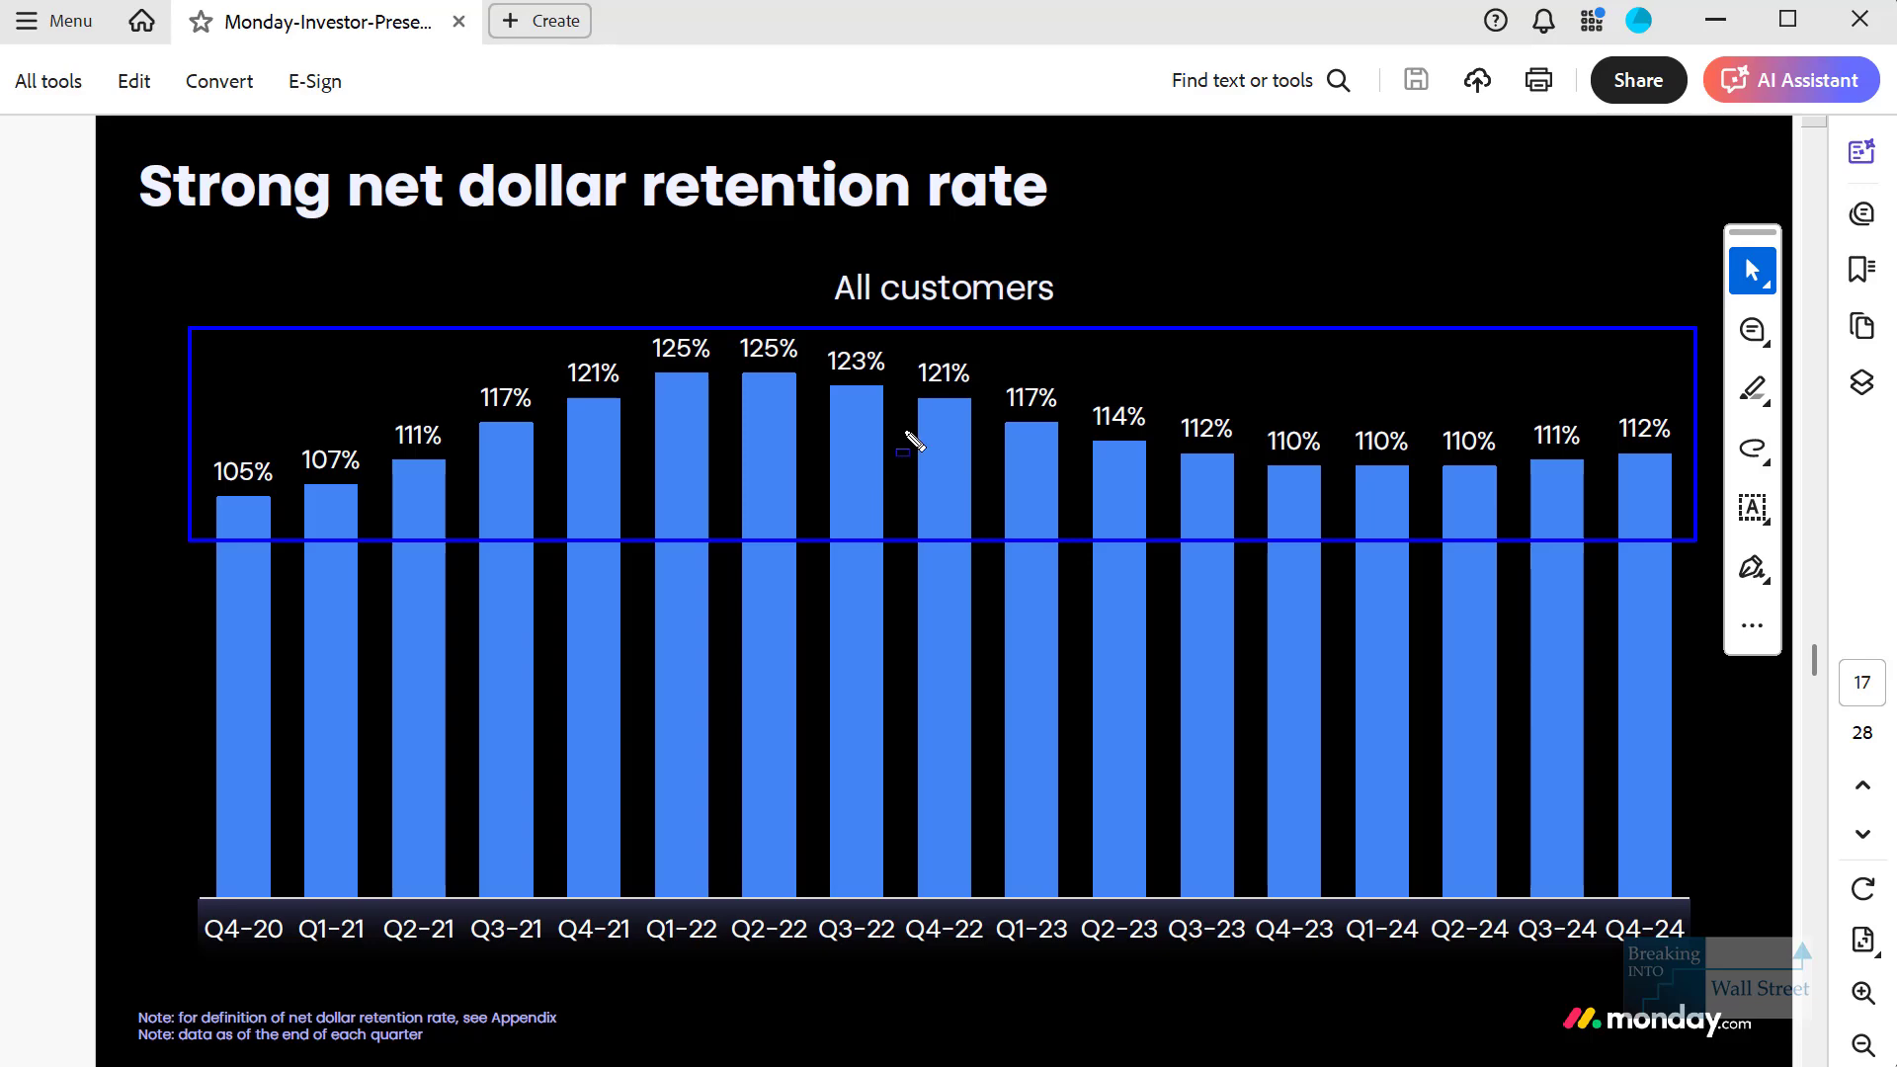
key(Delete)
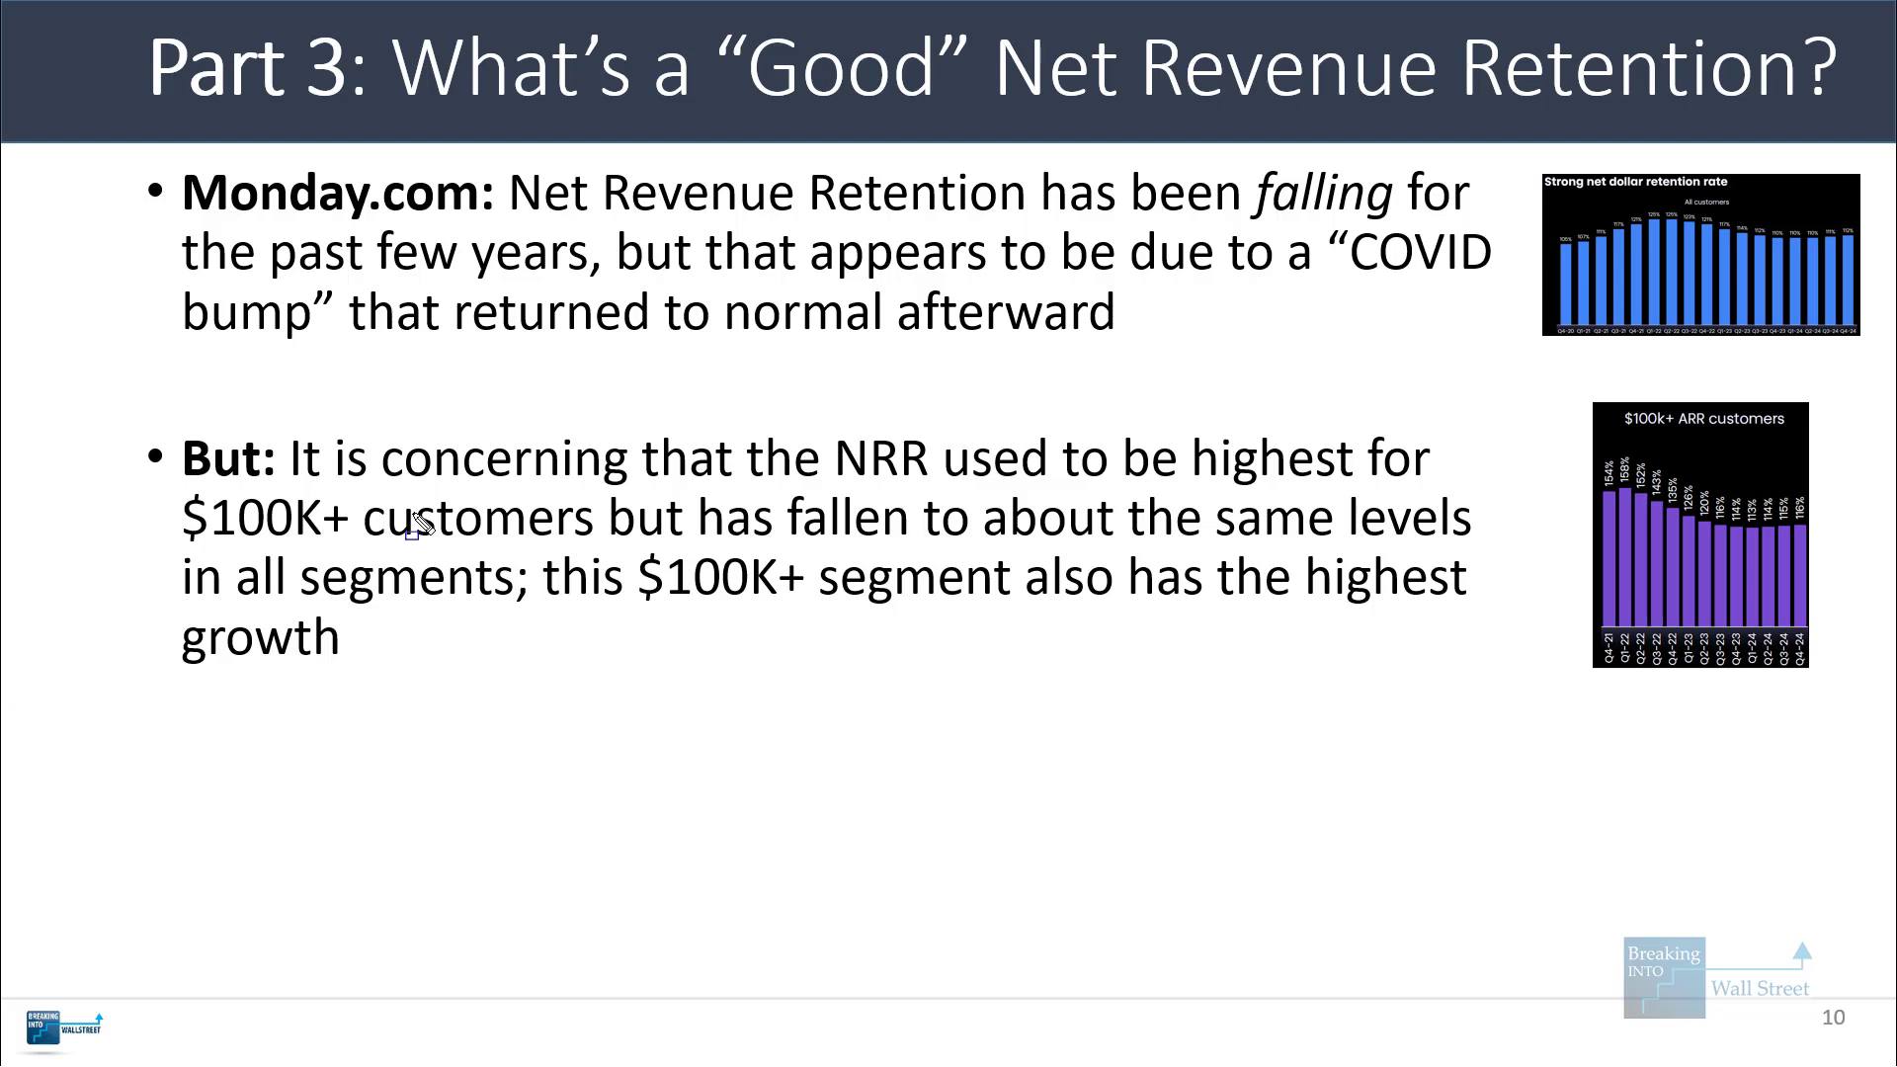
- Box the $100K+ customers, $100K+ segment and growth phrases, erase them, and advance to slide 11
drag(179, 474, 605, 552)
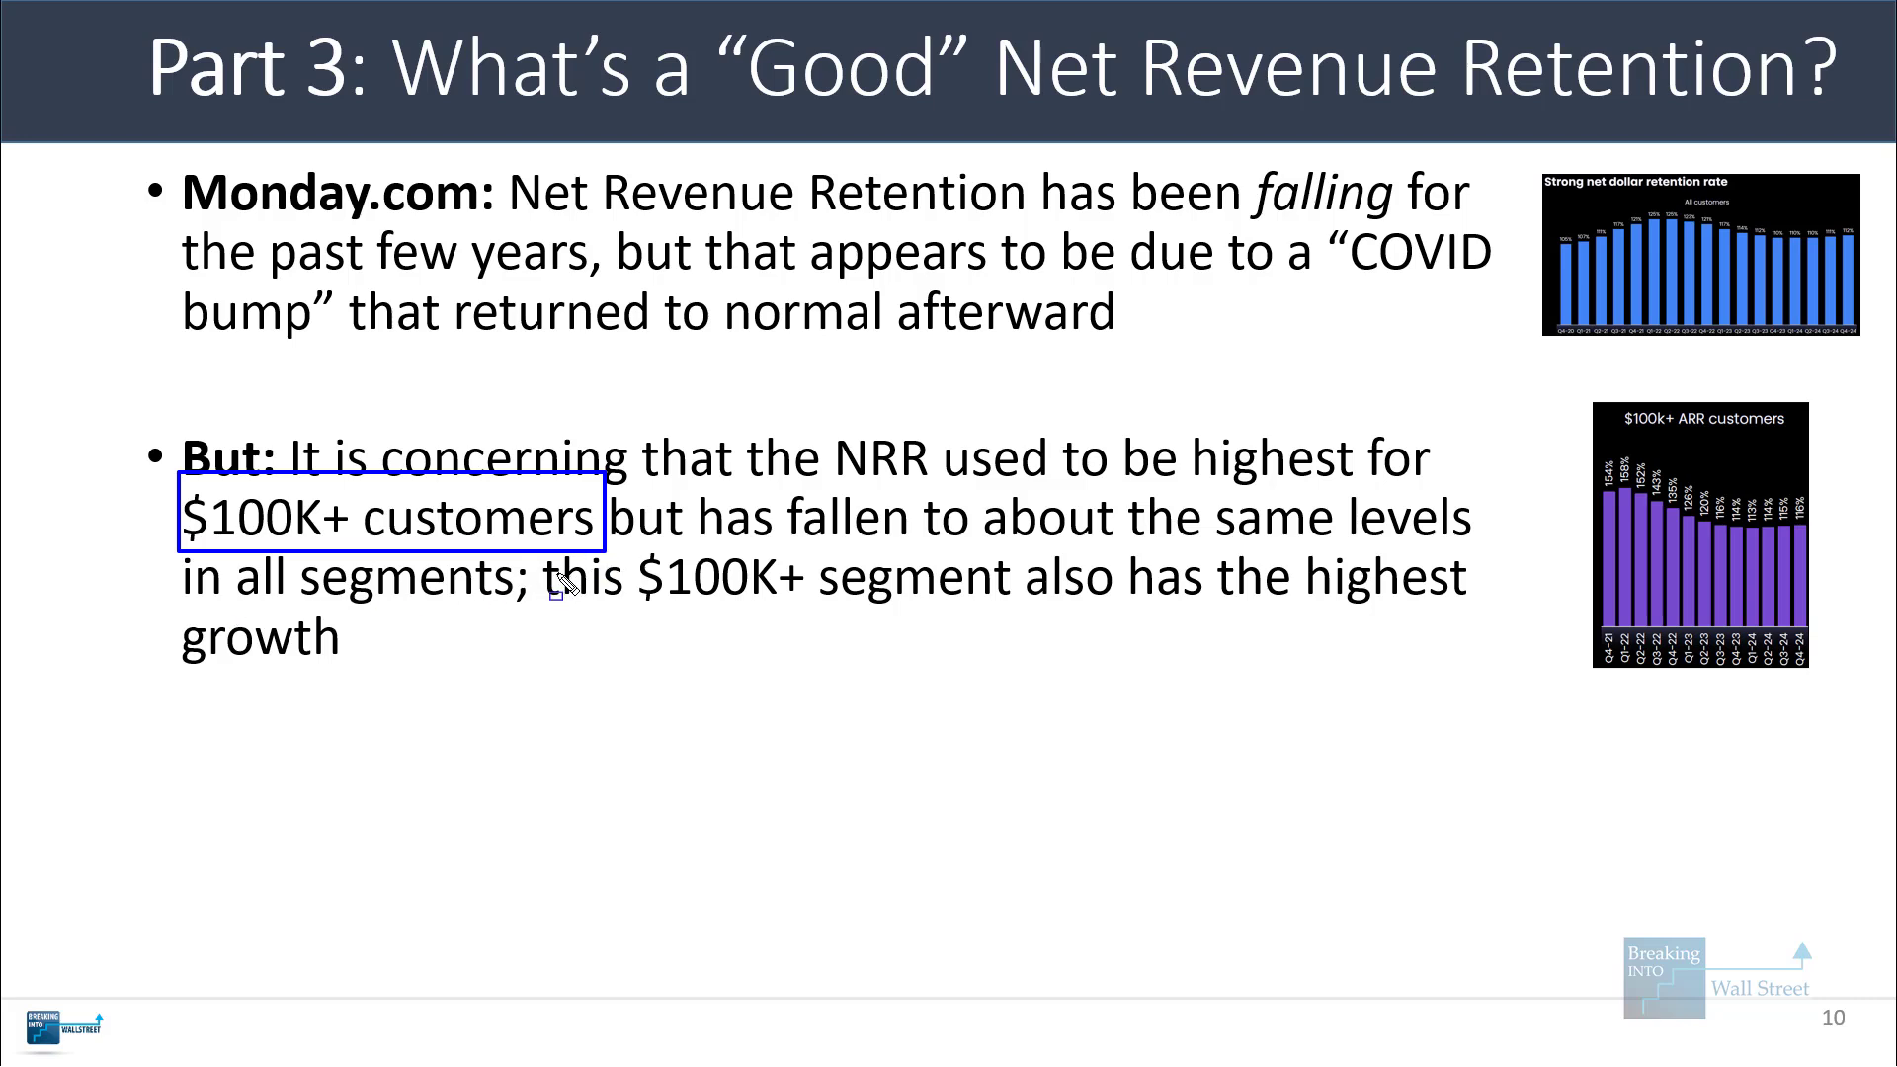
drag(535, 559, 1564, 629)
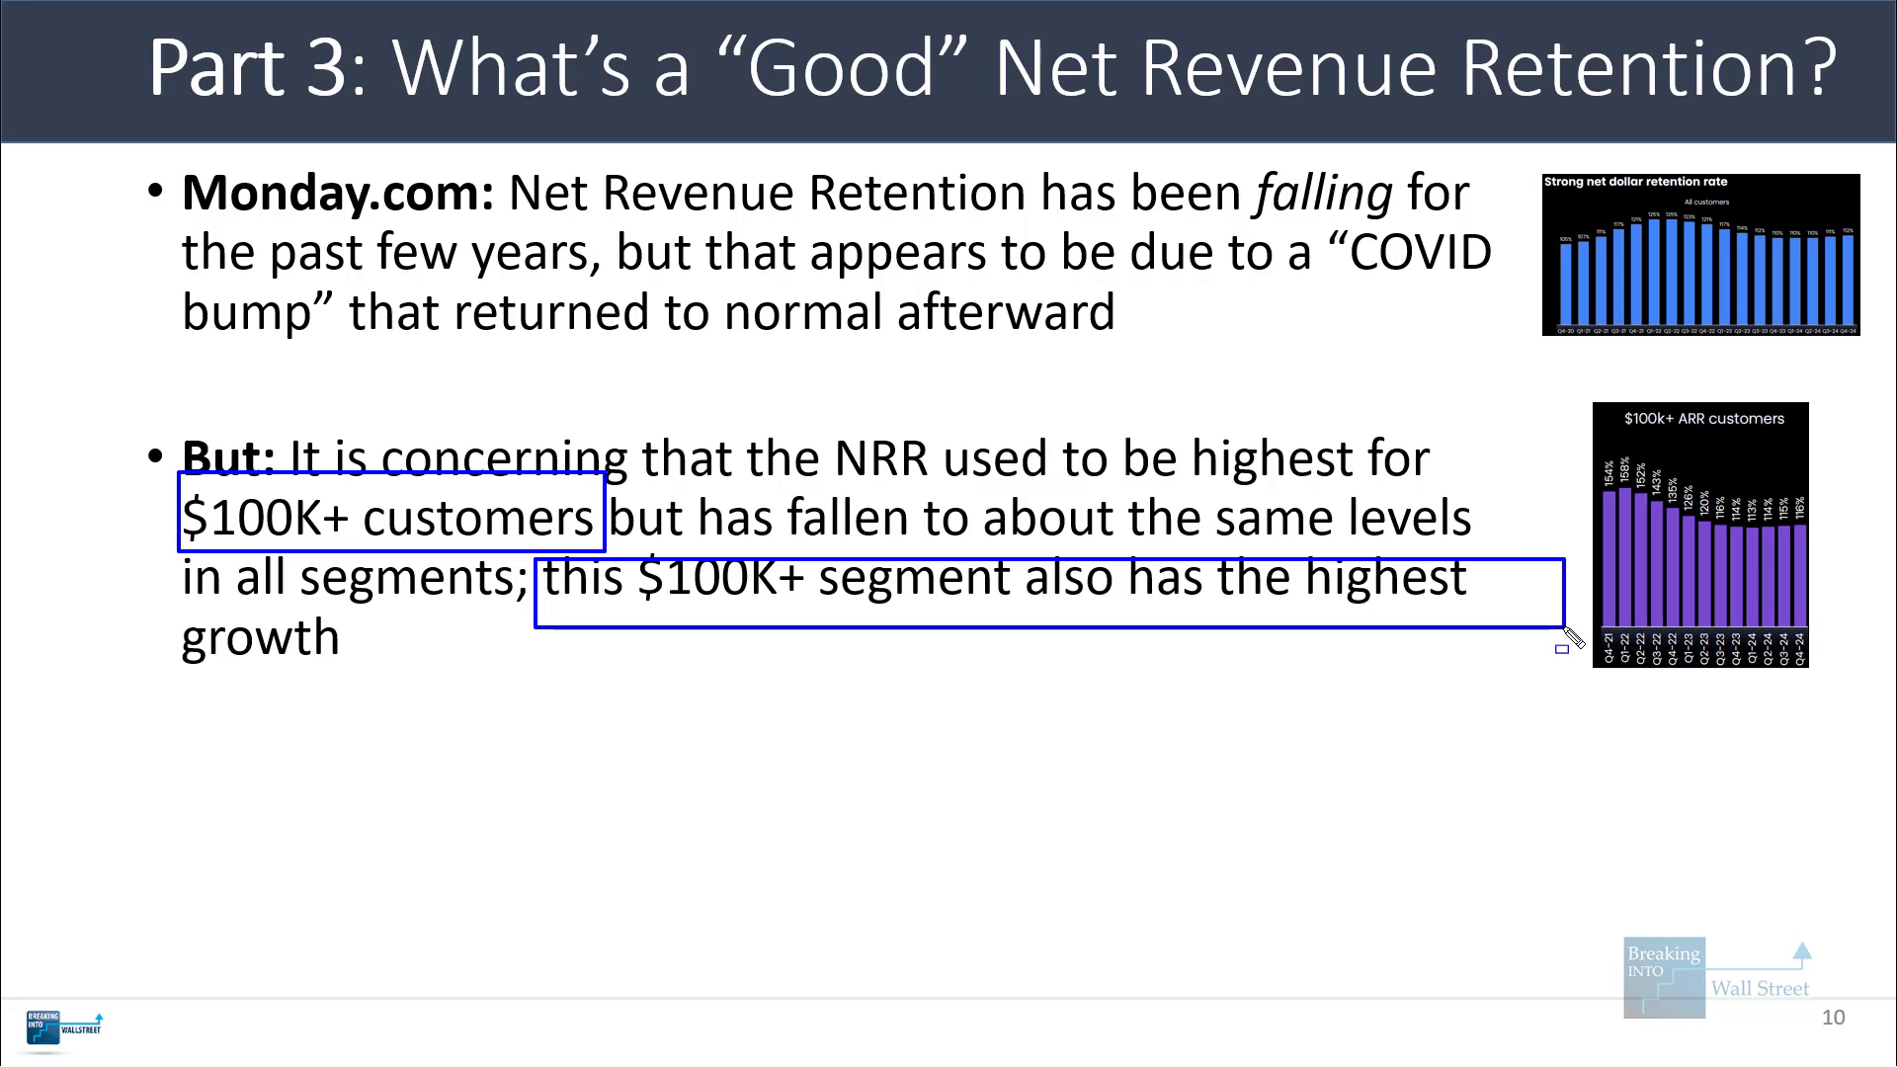
drag(172, 614, 403, 680)
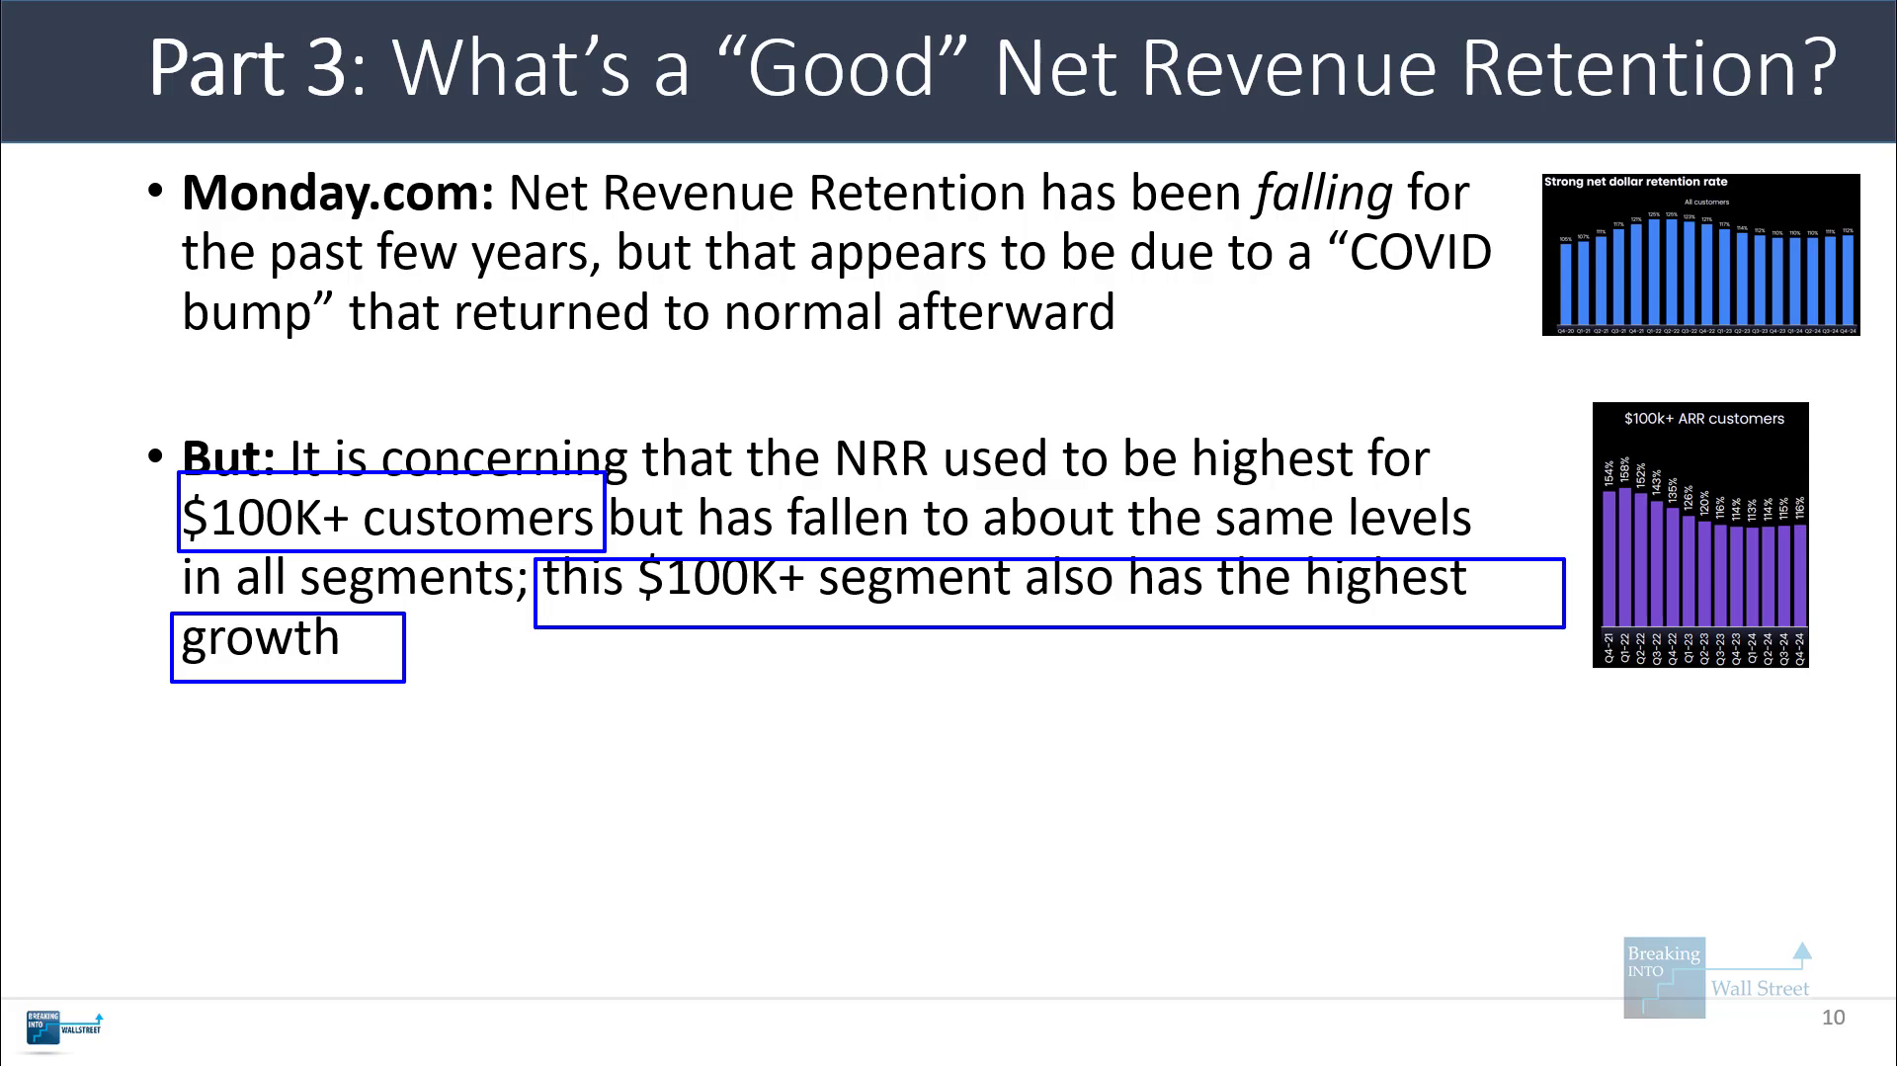
key(Escape)
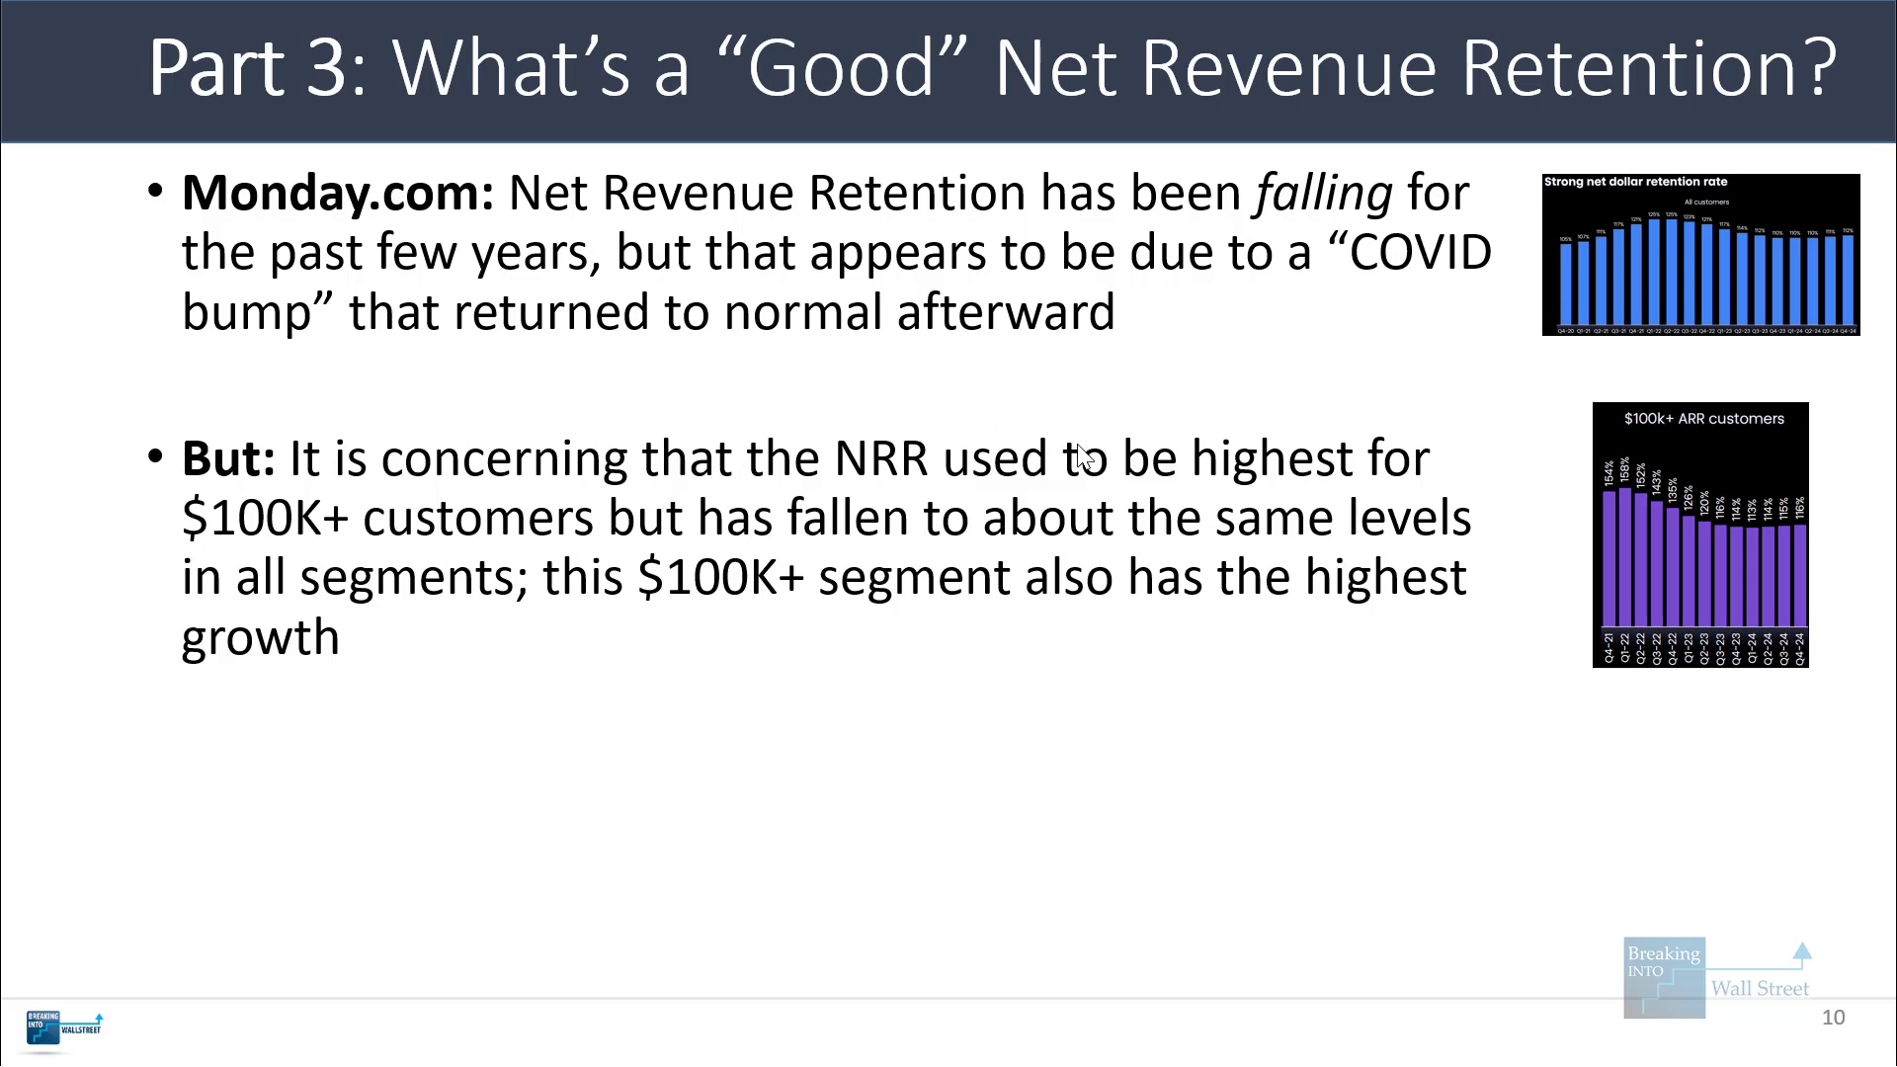
key(Right)
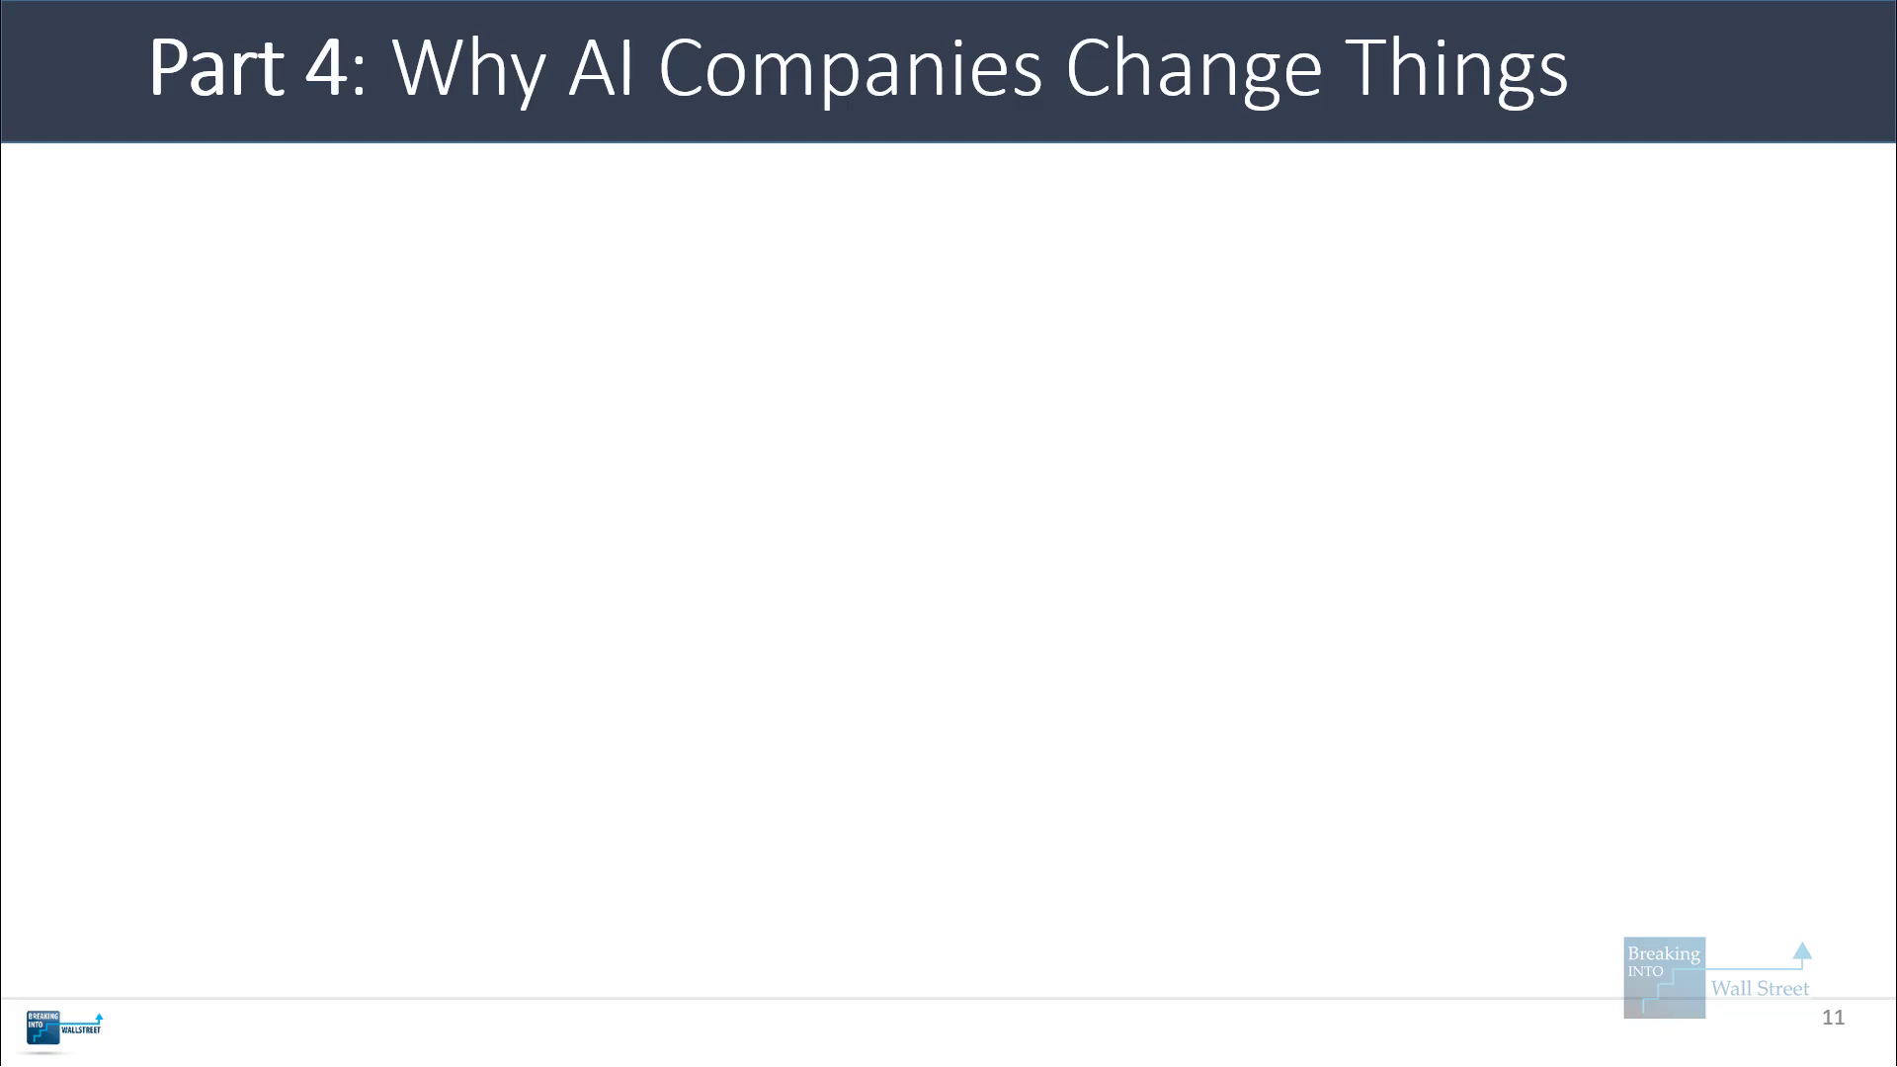
- Reveal slide 11's first bullet on AI companies reaching high revenue
key(Right)
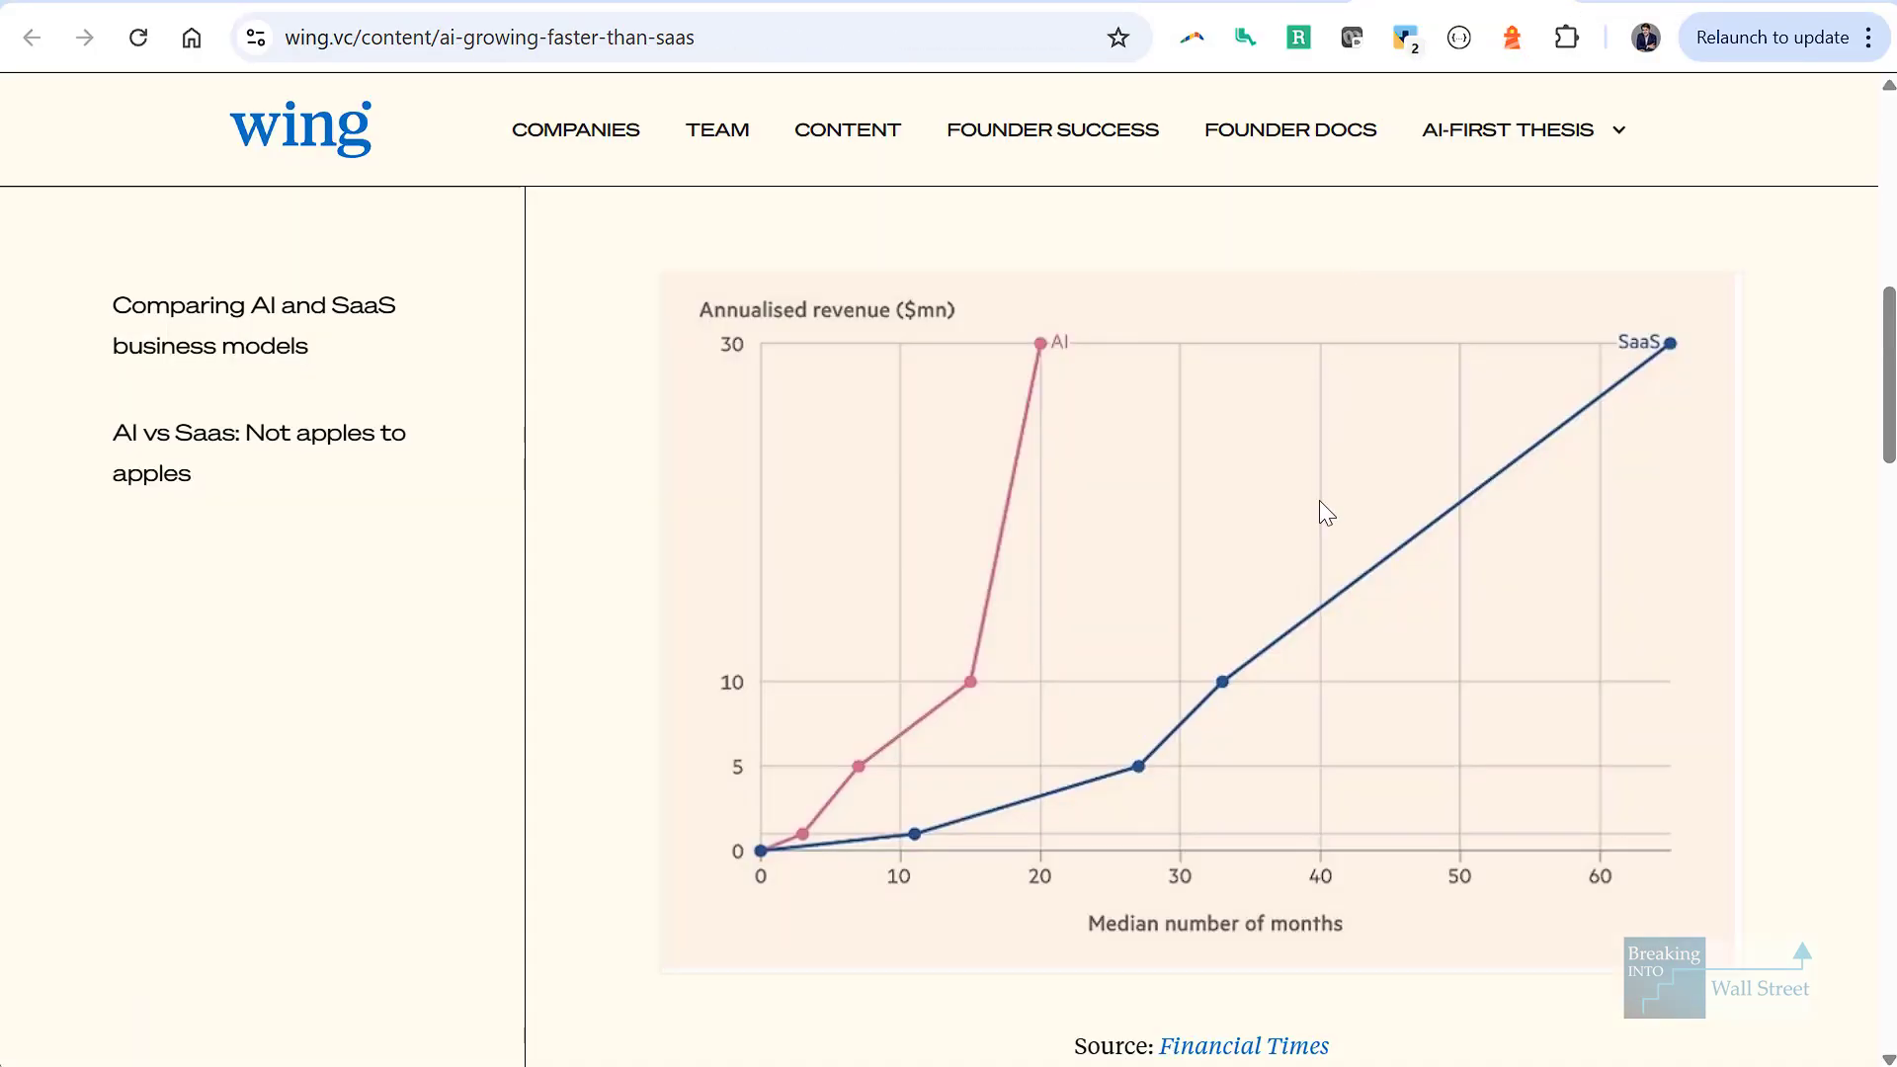
- Box the SaaS curve's endpoint and the AI curve's peak on the Wing chart, then erase them
scroll(816, 495, up, 3)
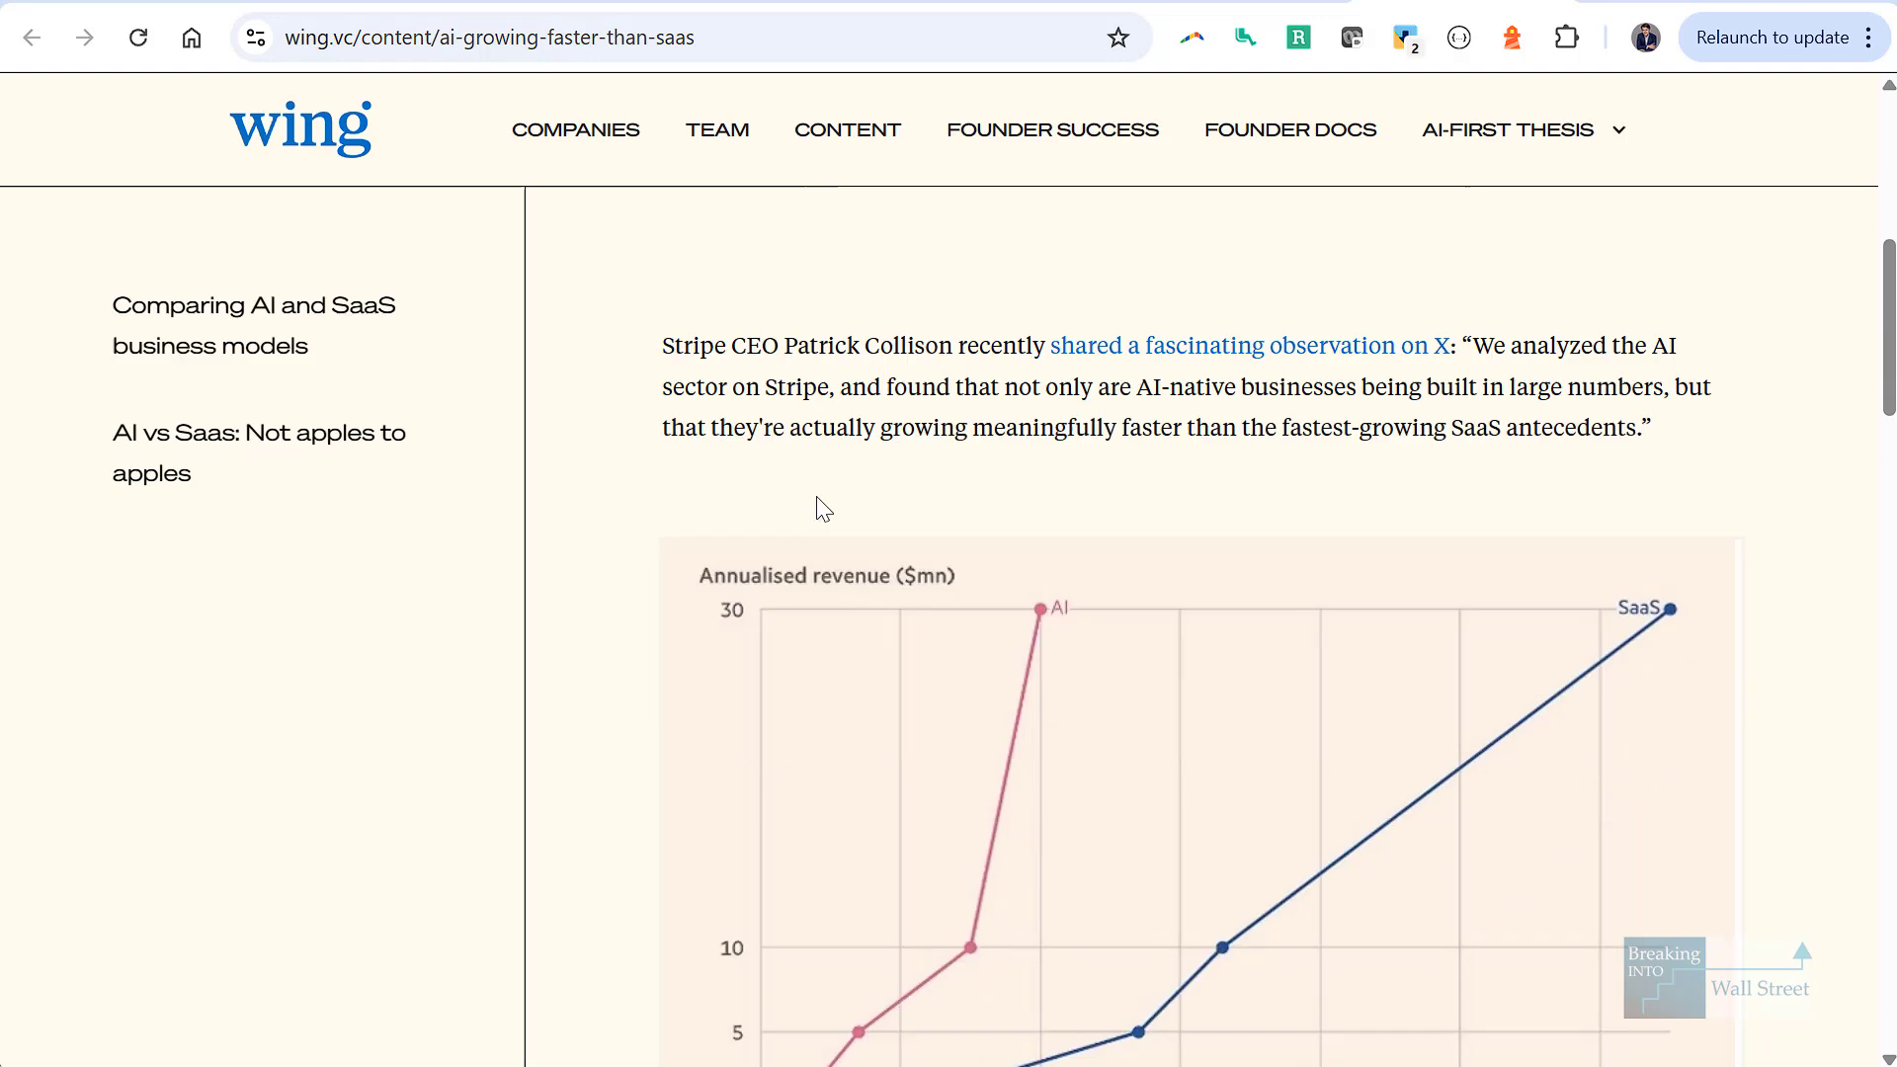
scroll(816, 510, down, 3)
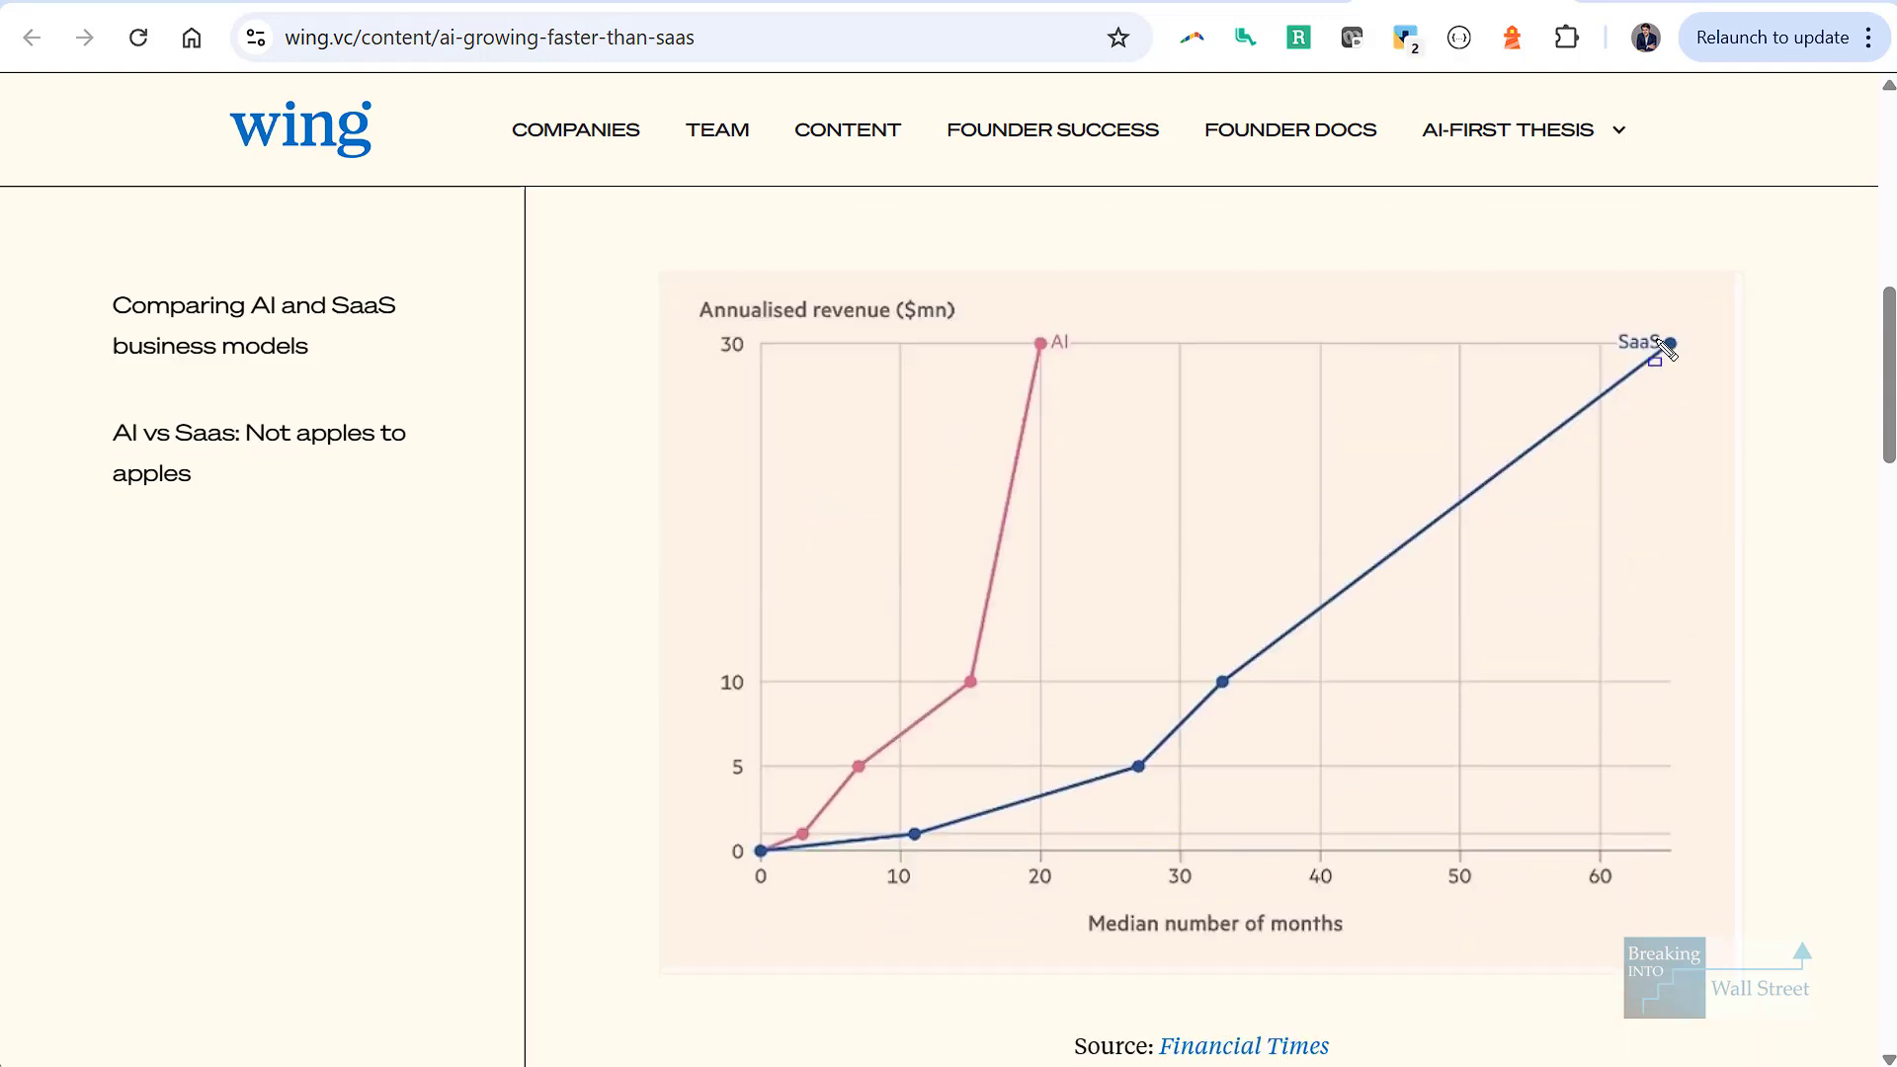
mouse_move(1666, 348)
mouse_down()
mouse_move(1621, 500)
mouse_move(1173, 949)
mouse_move(1482, 424)
mouse_up()
drag(1097, 302, 918, 726)
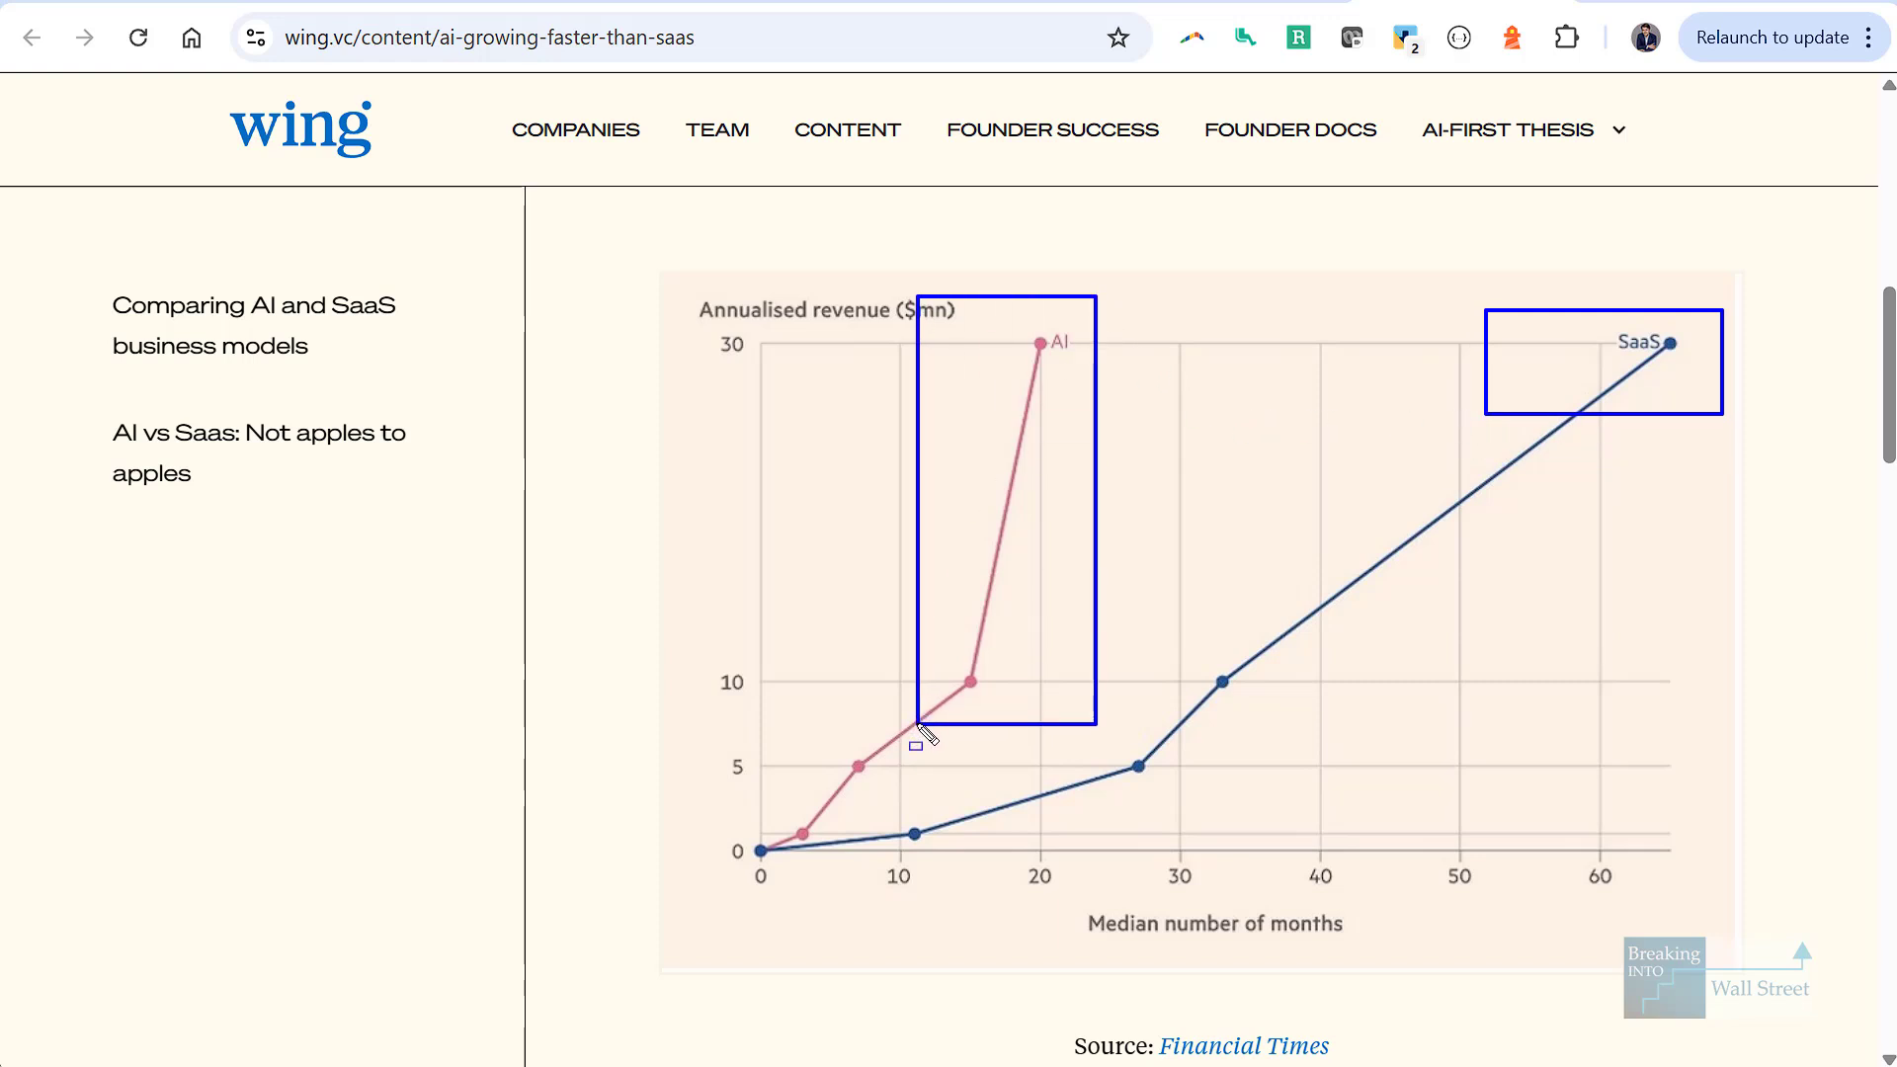
key(Escape)
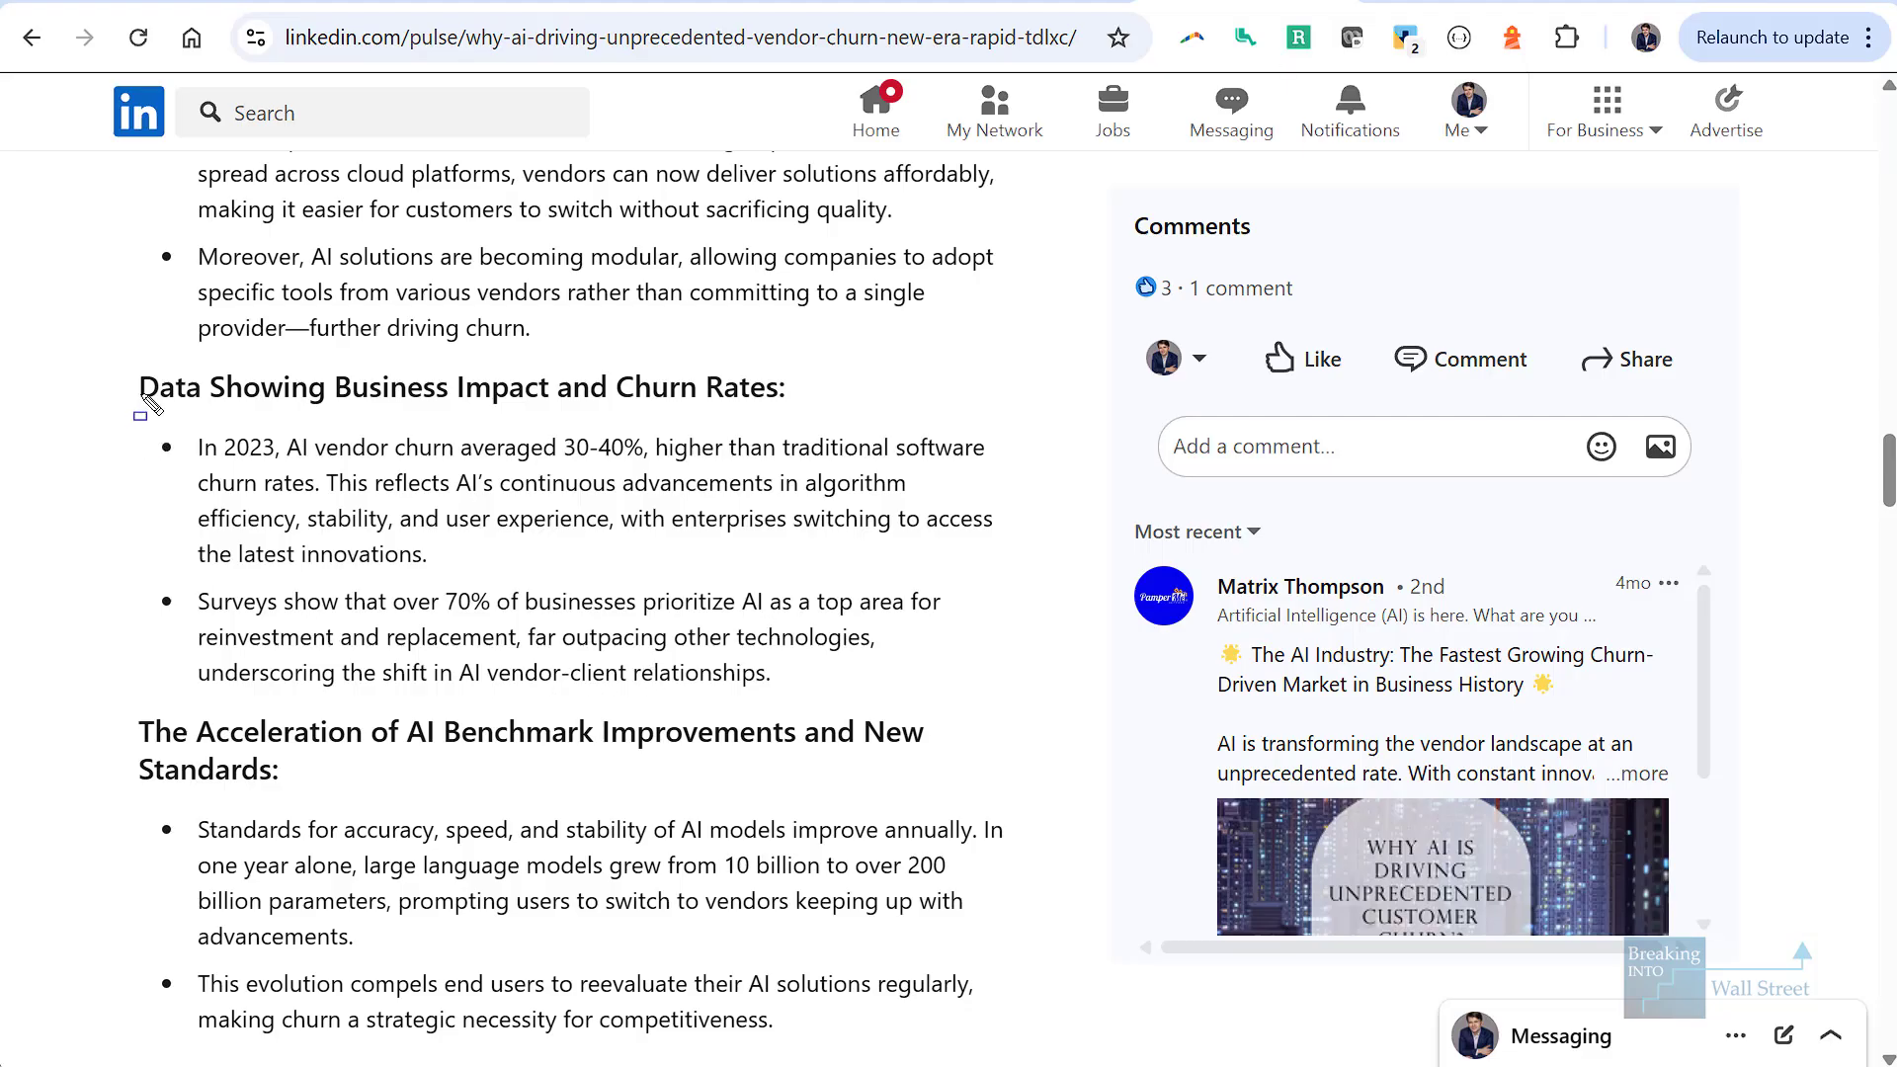
- Draw a pen box around the 2023 AI vendor churn bullet, then erase it
drag(136, 394, 1016, 575)
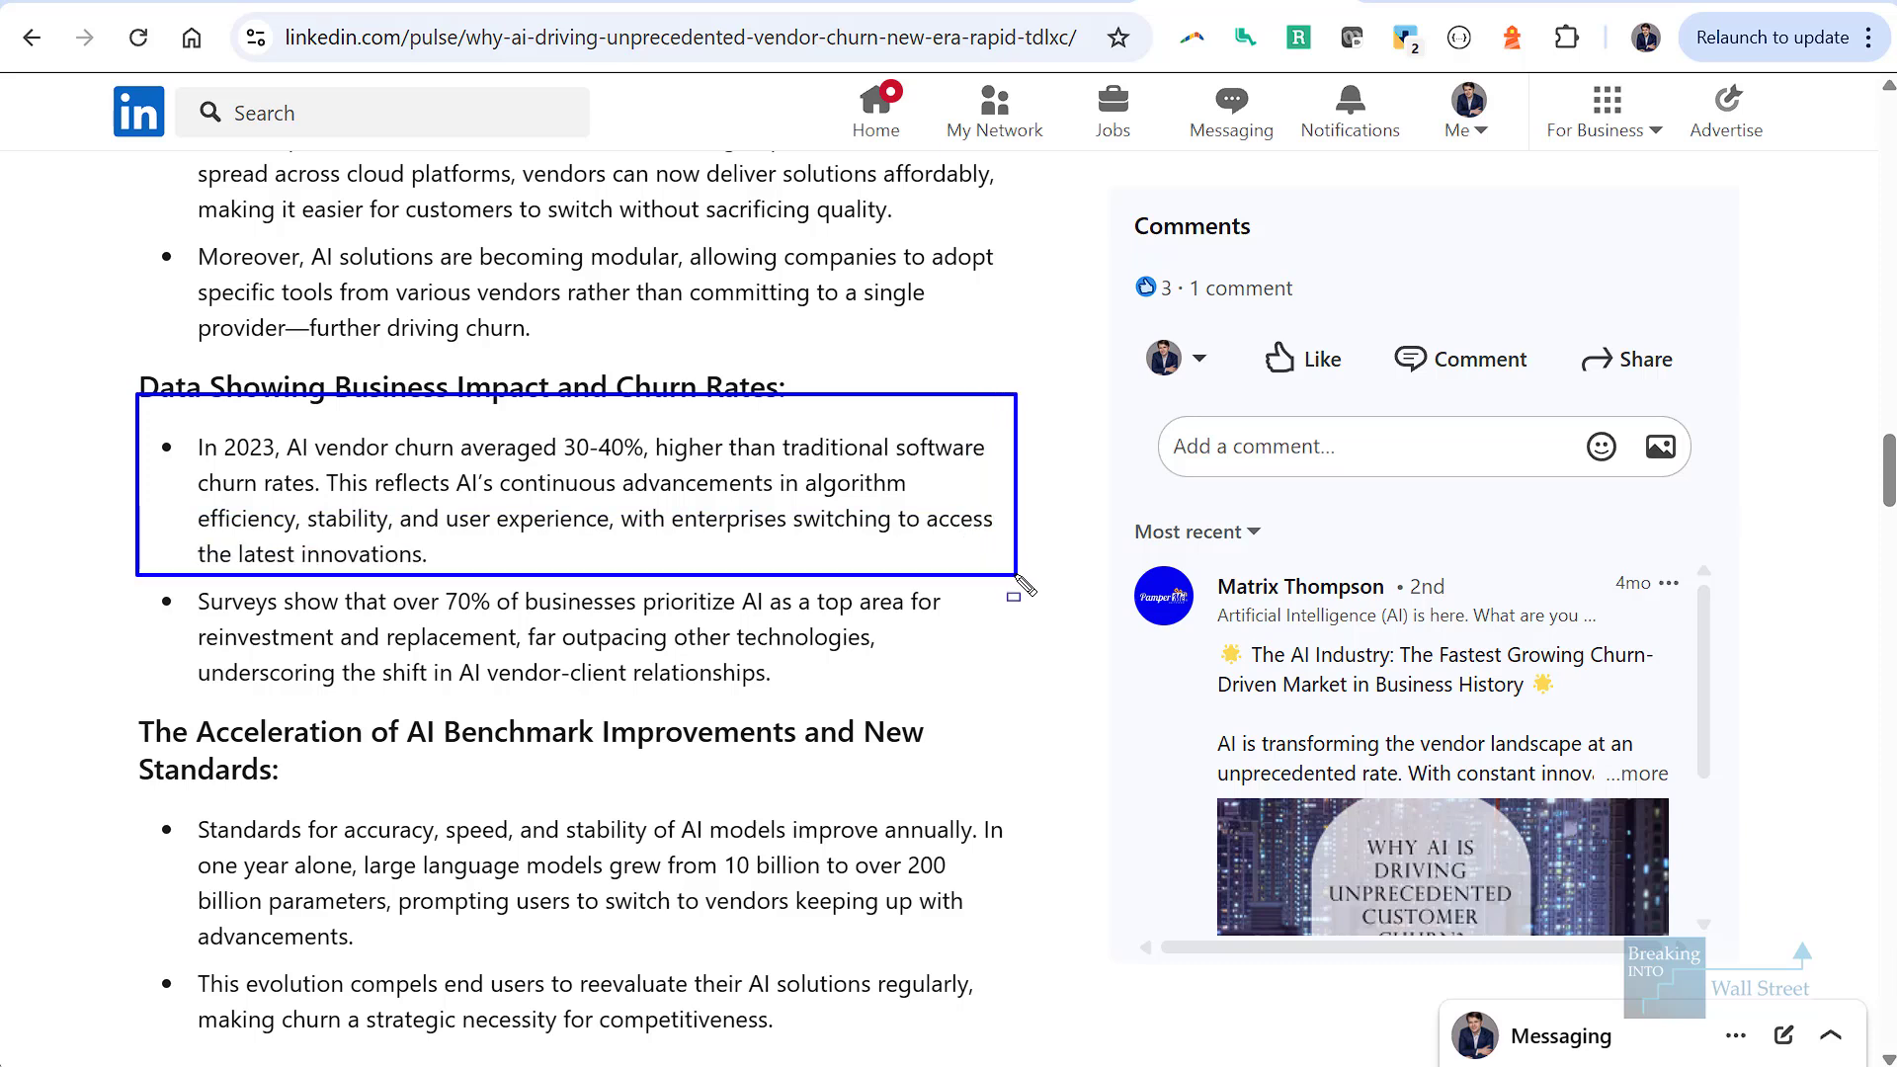
key(Escape)
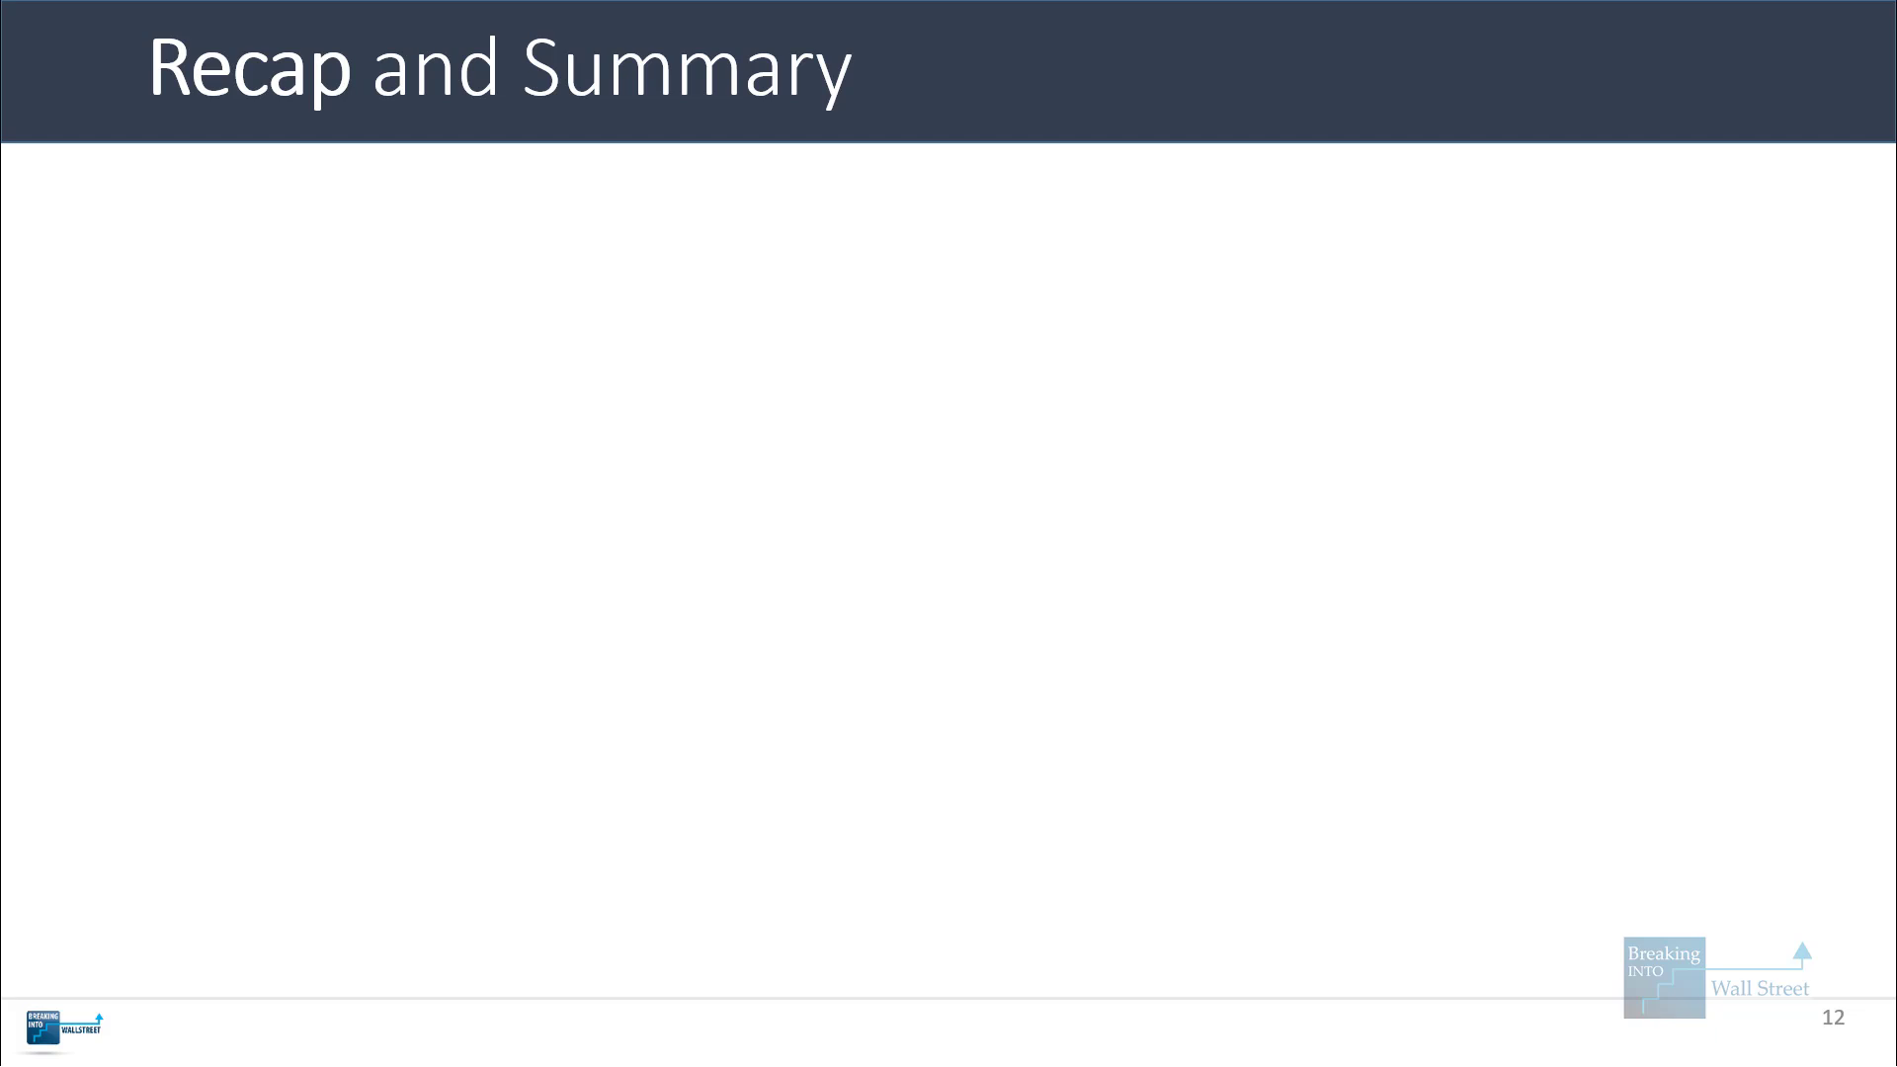
key(Right)
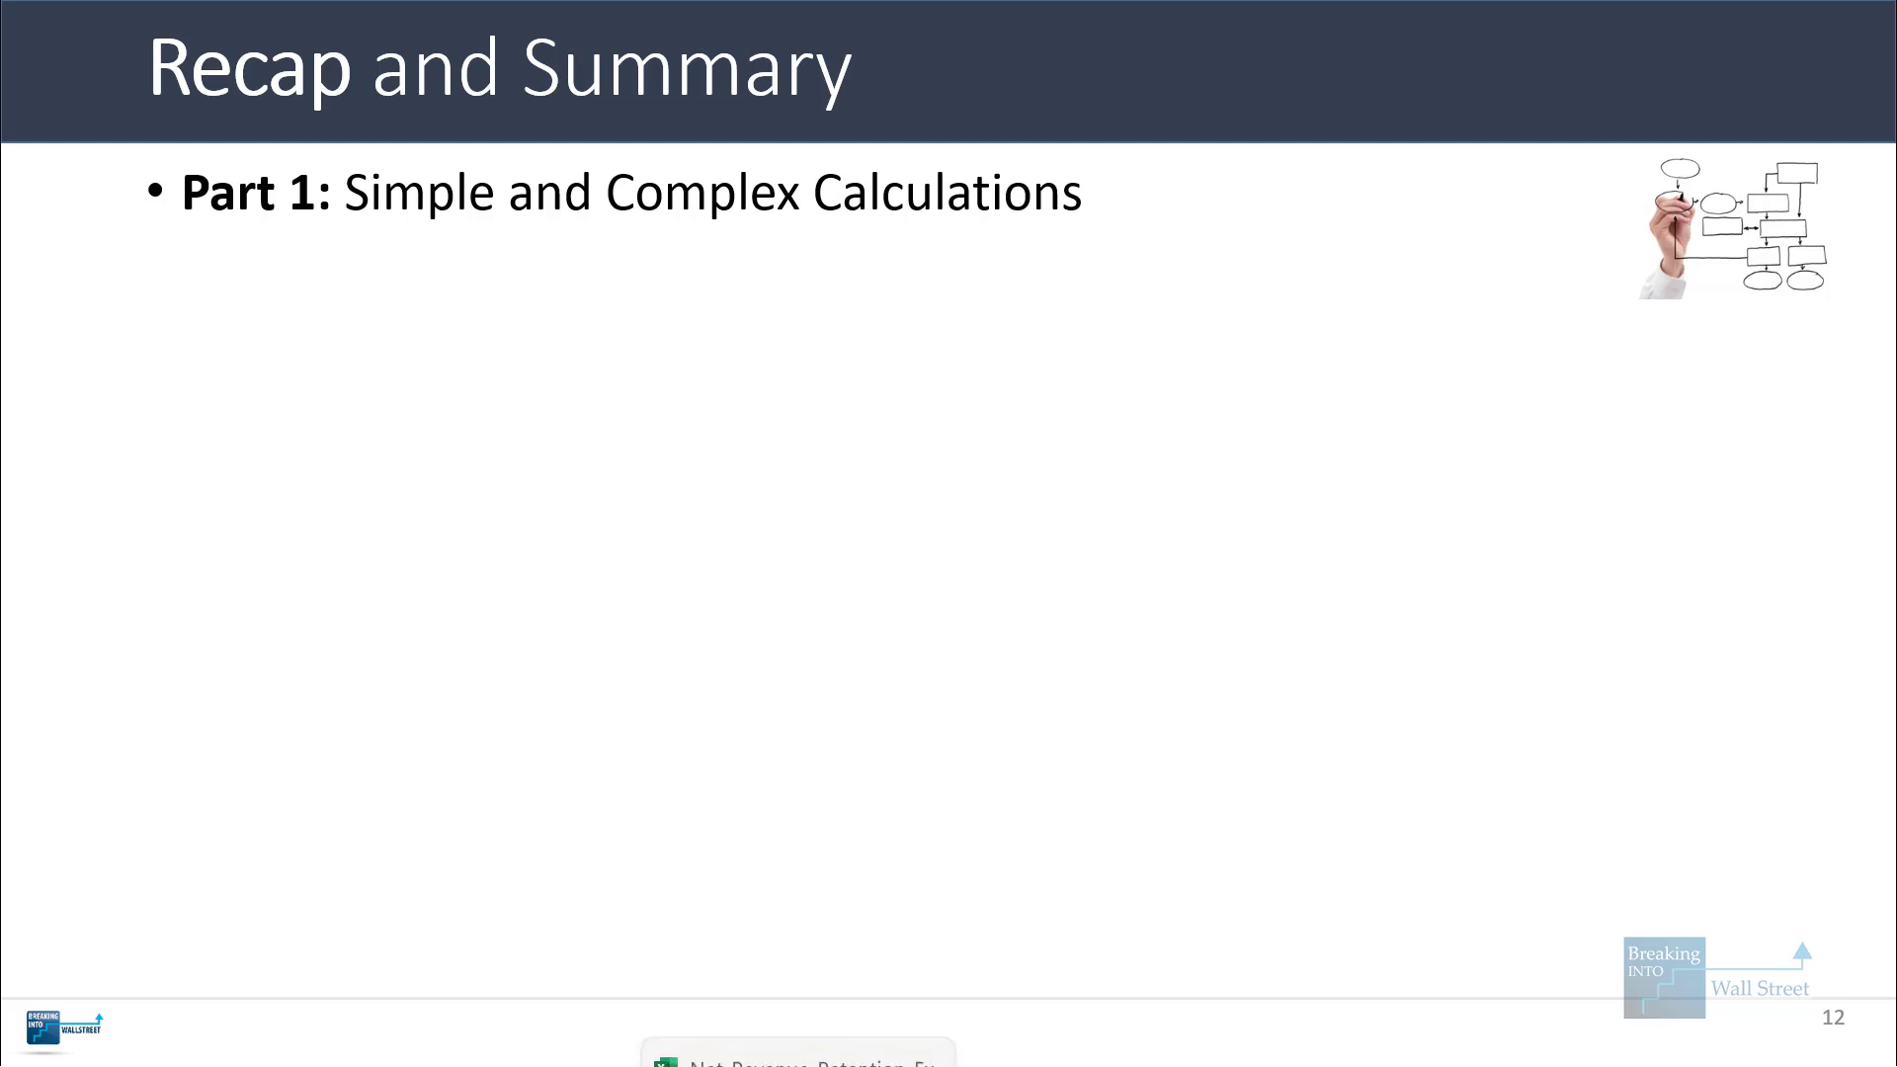
- Reveal the 'Part 1: Simple and Complex Calculations' recap bullet, then return to the retention workbook
key(alt+Tab)
scroll(648, 778, up, 3)
- Inspect the net retention formula in J19 and the gross retention formula in J20
click(1373, 697)
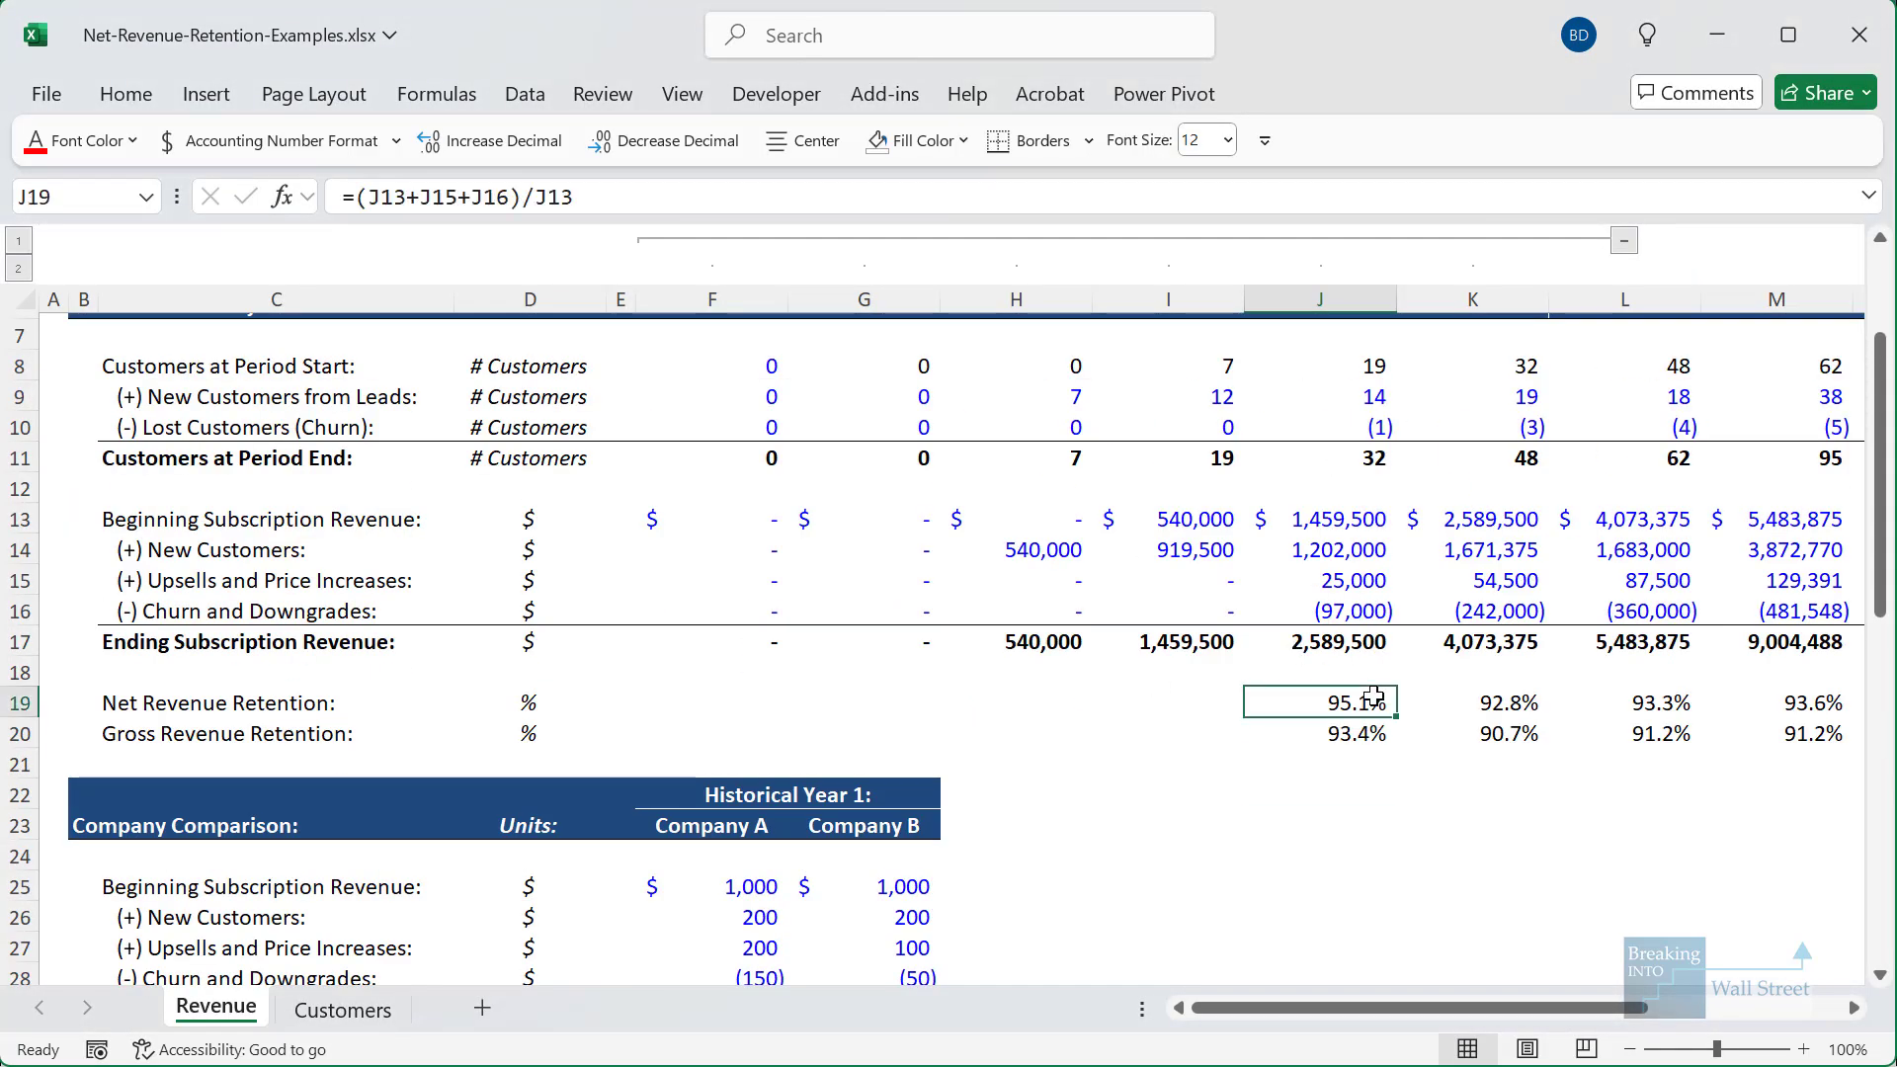
key(Right)
click(1373, 697)
key(Down)
key(F2)
key(Escape)
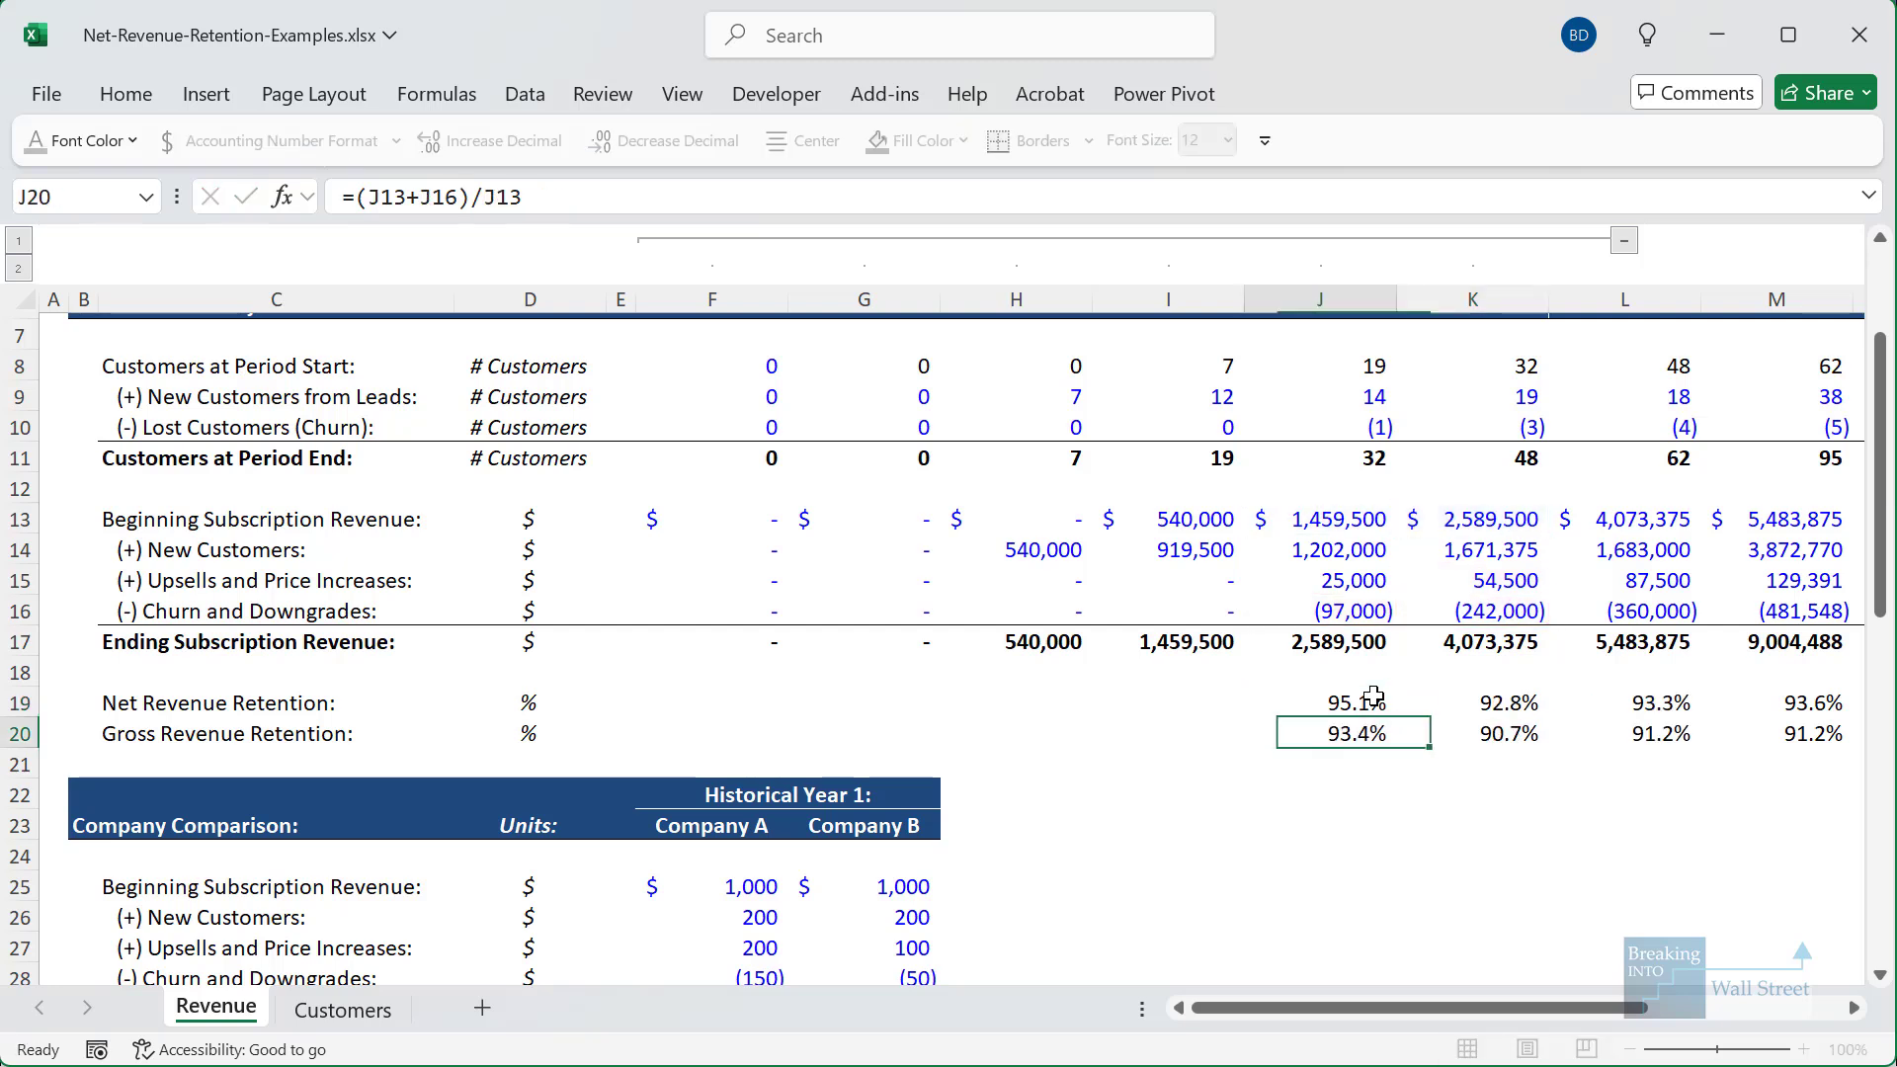
click(1373, 696)
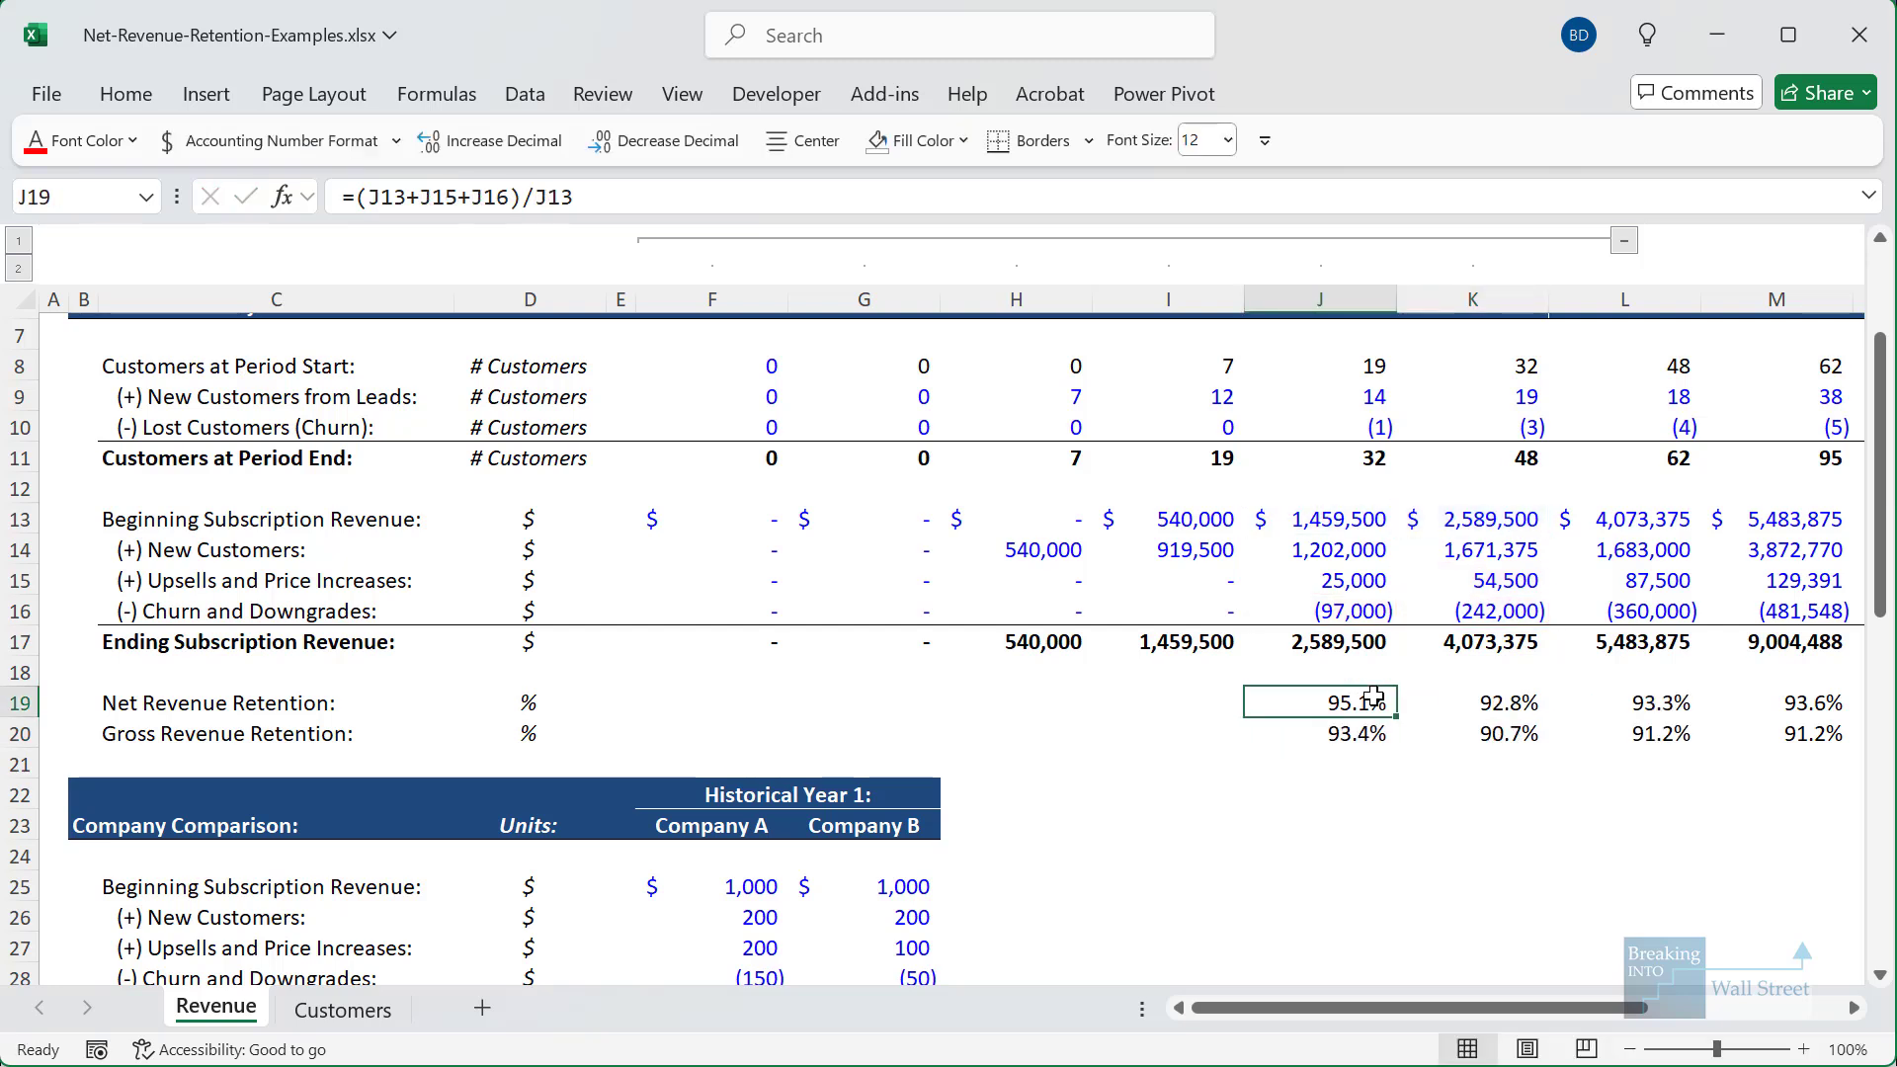
- On the Customers sheet, trace L91's Healthcare Year 7 SUMIFS across the Year 6 and Year 7 revenue columns
key(ctrl+Page_Down)
scroll(1100, 741, up, 5)
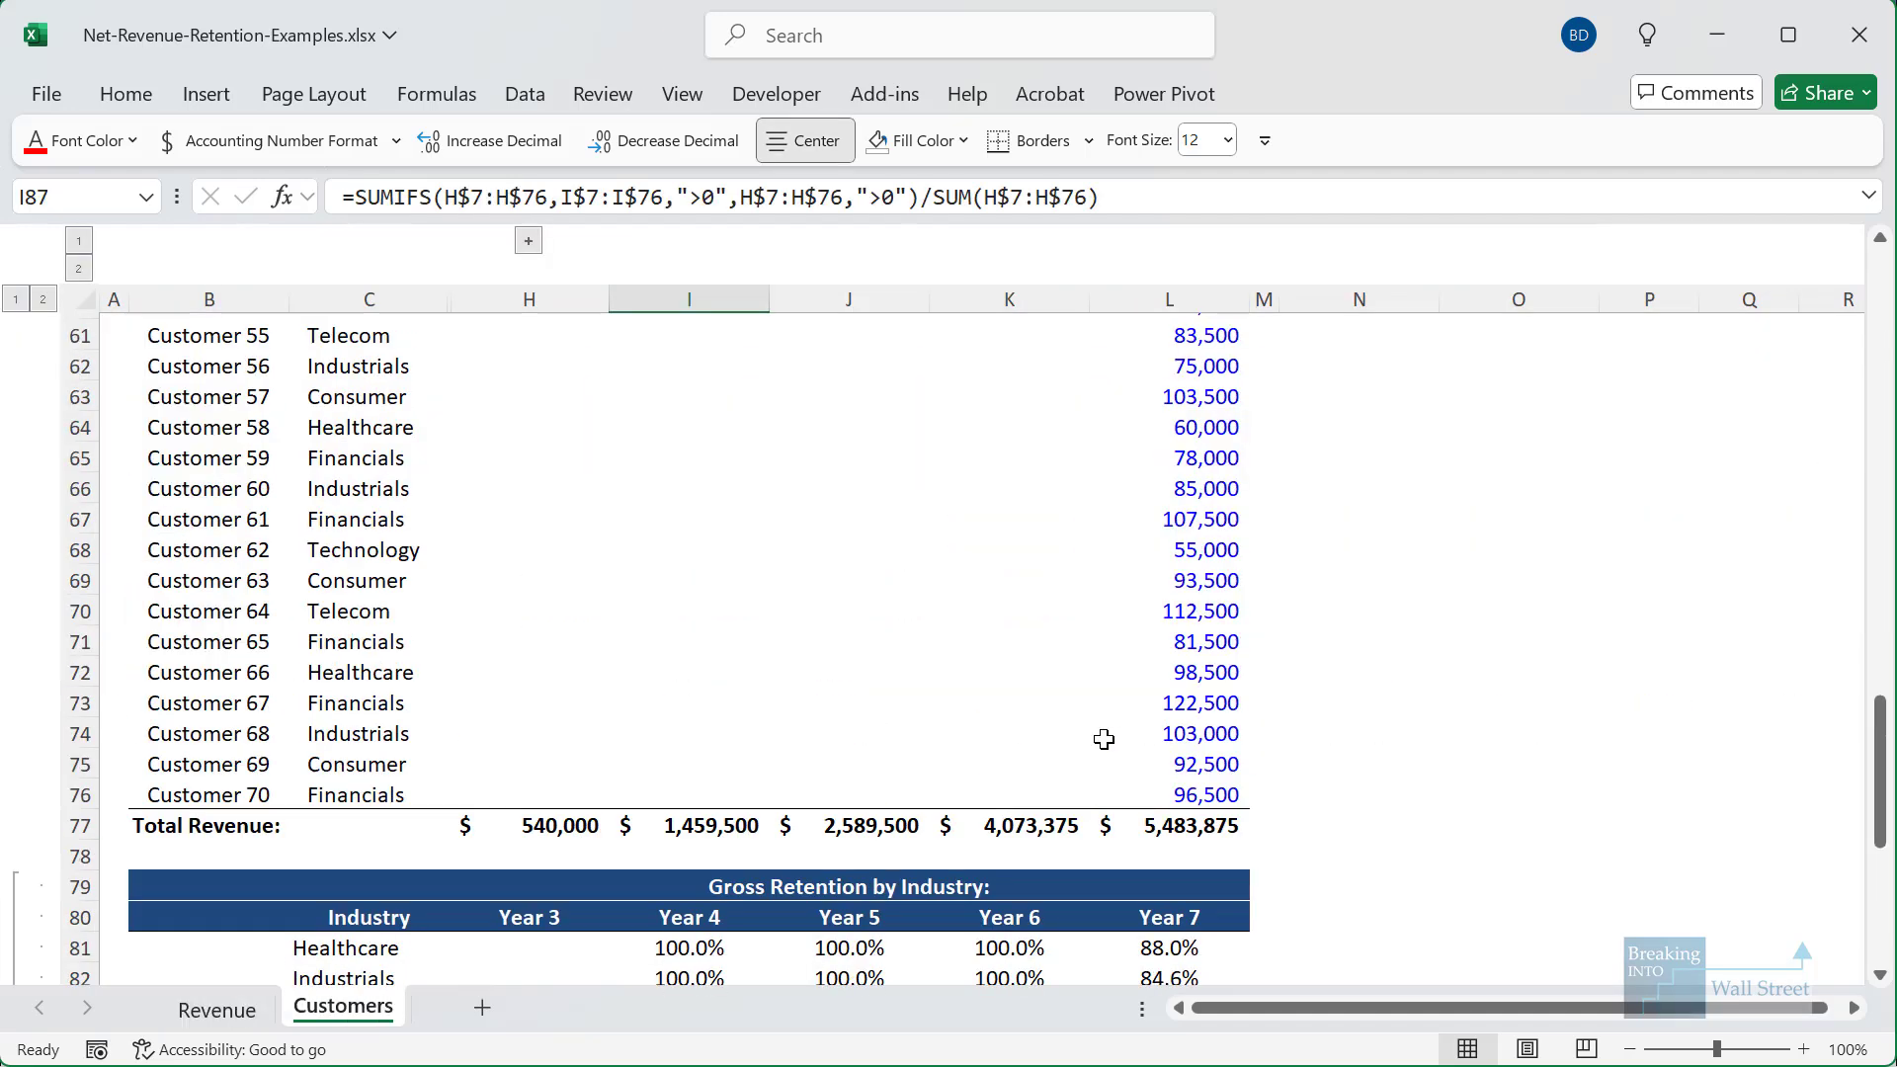
scroll(1135, 800, down, 5)
click(1169, 796)
key(F2)
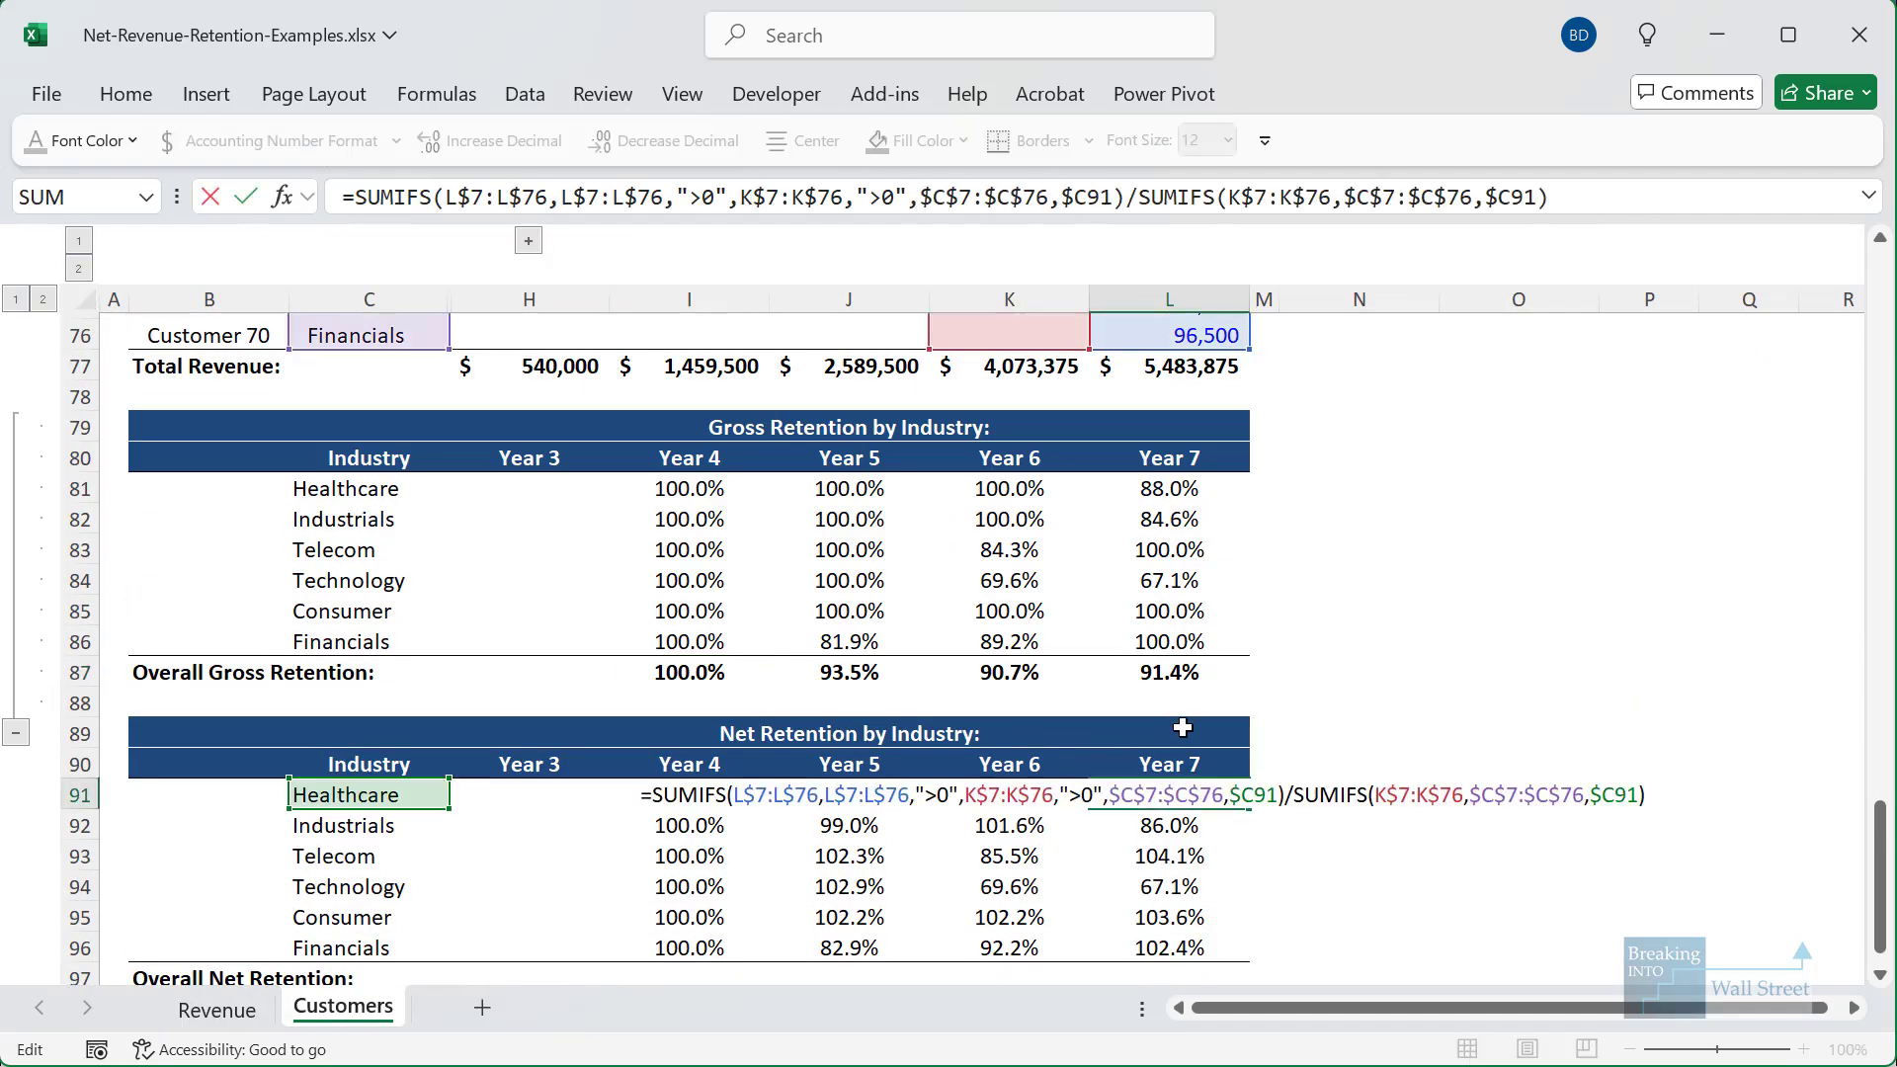
key(ctrl+Return)
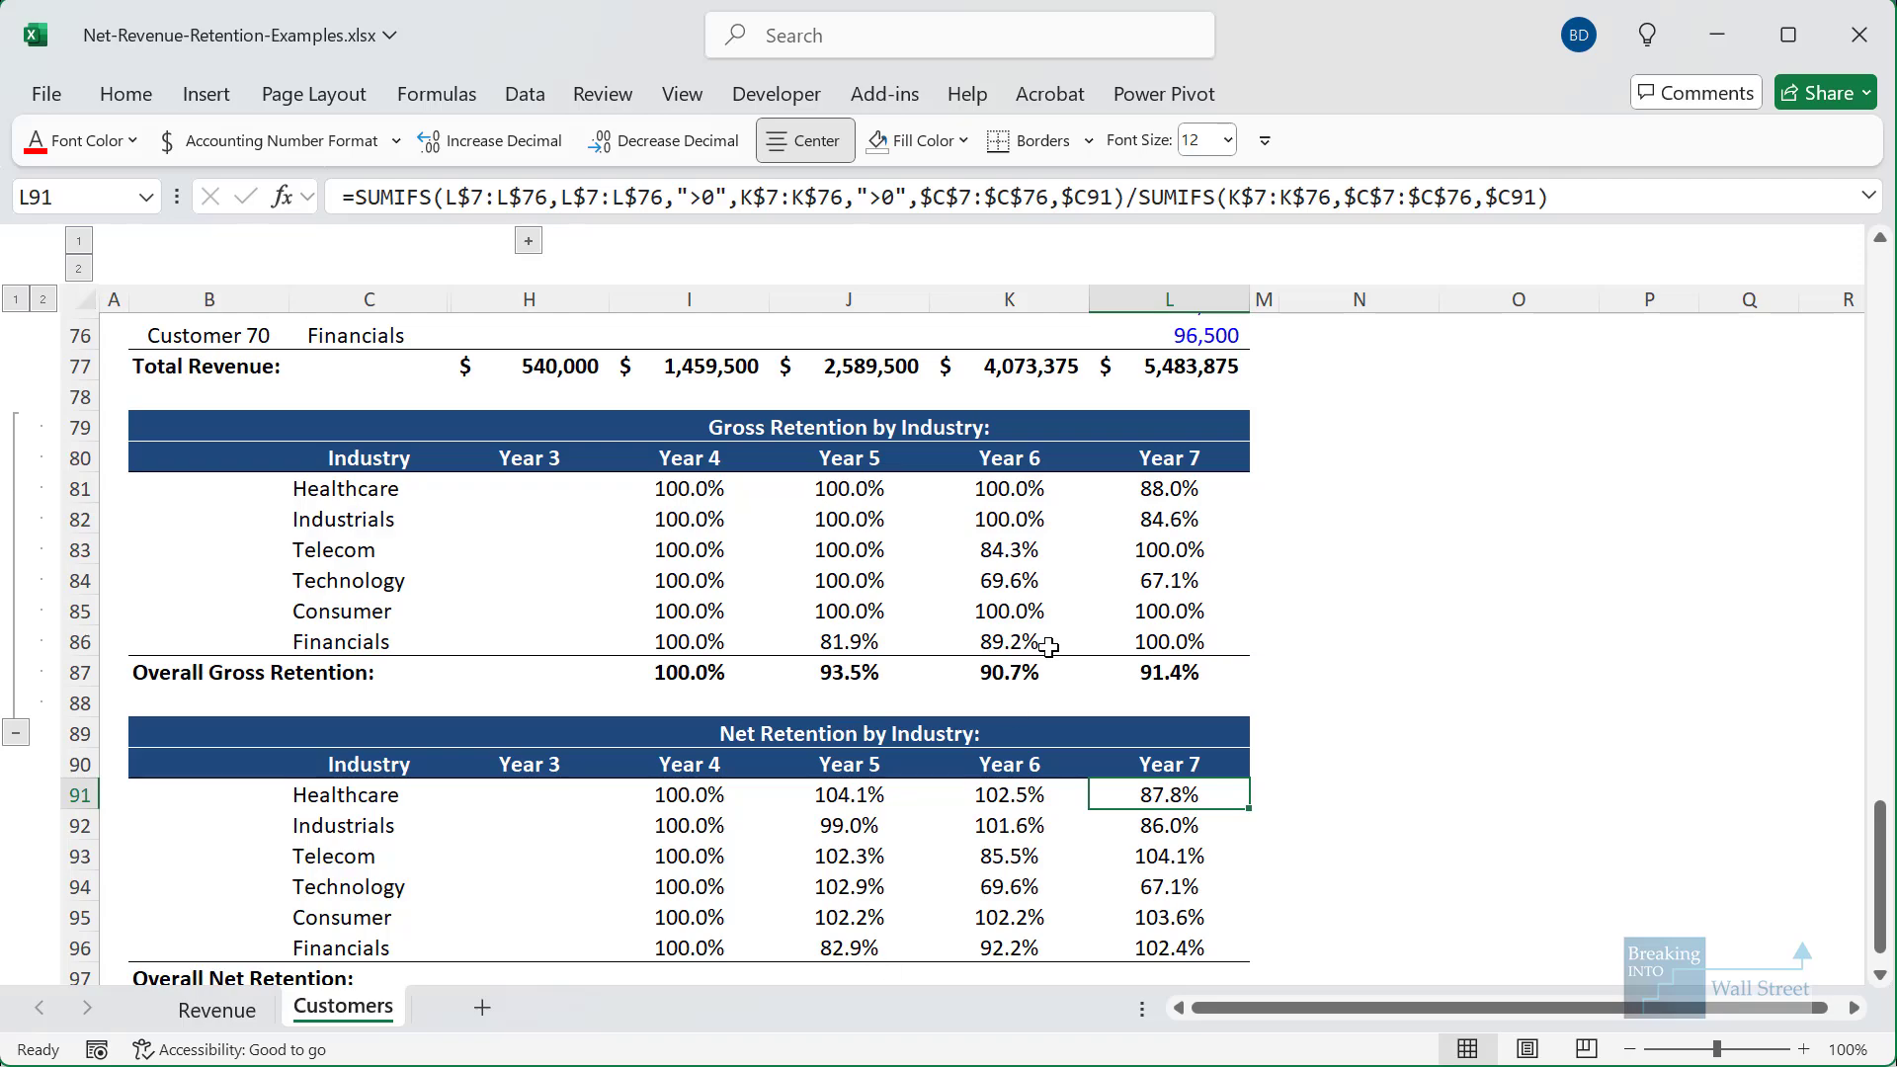
key(F2)
scroll(1037, 592, up, 18)
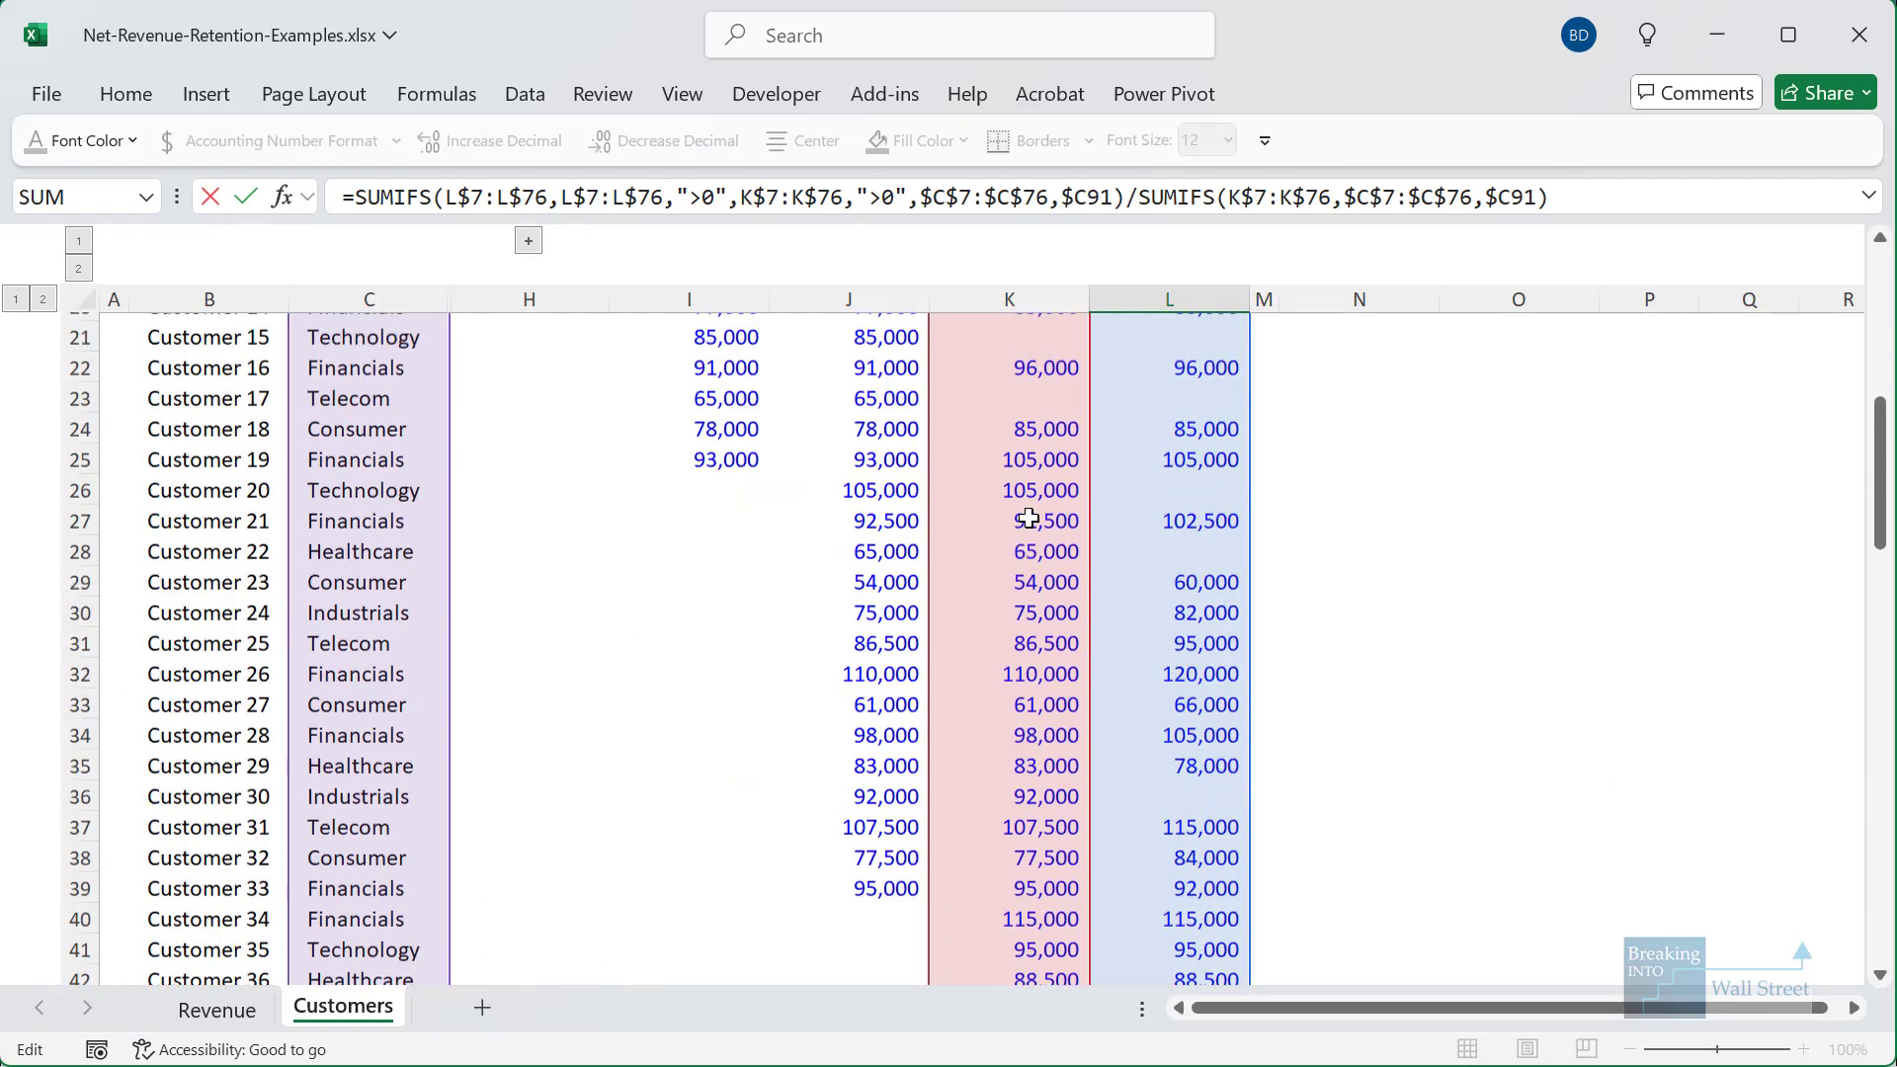
scroll(1029, 517, up, 7)
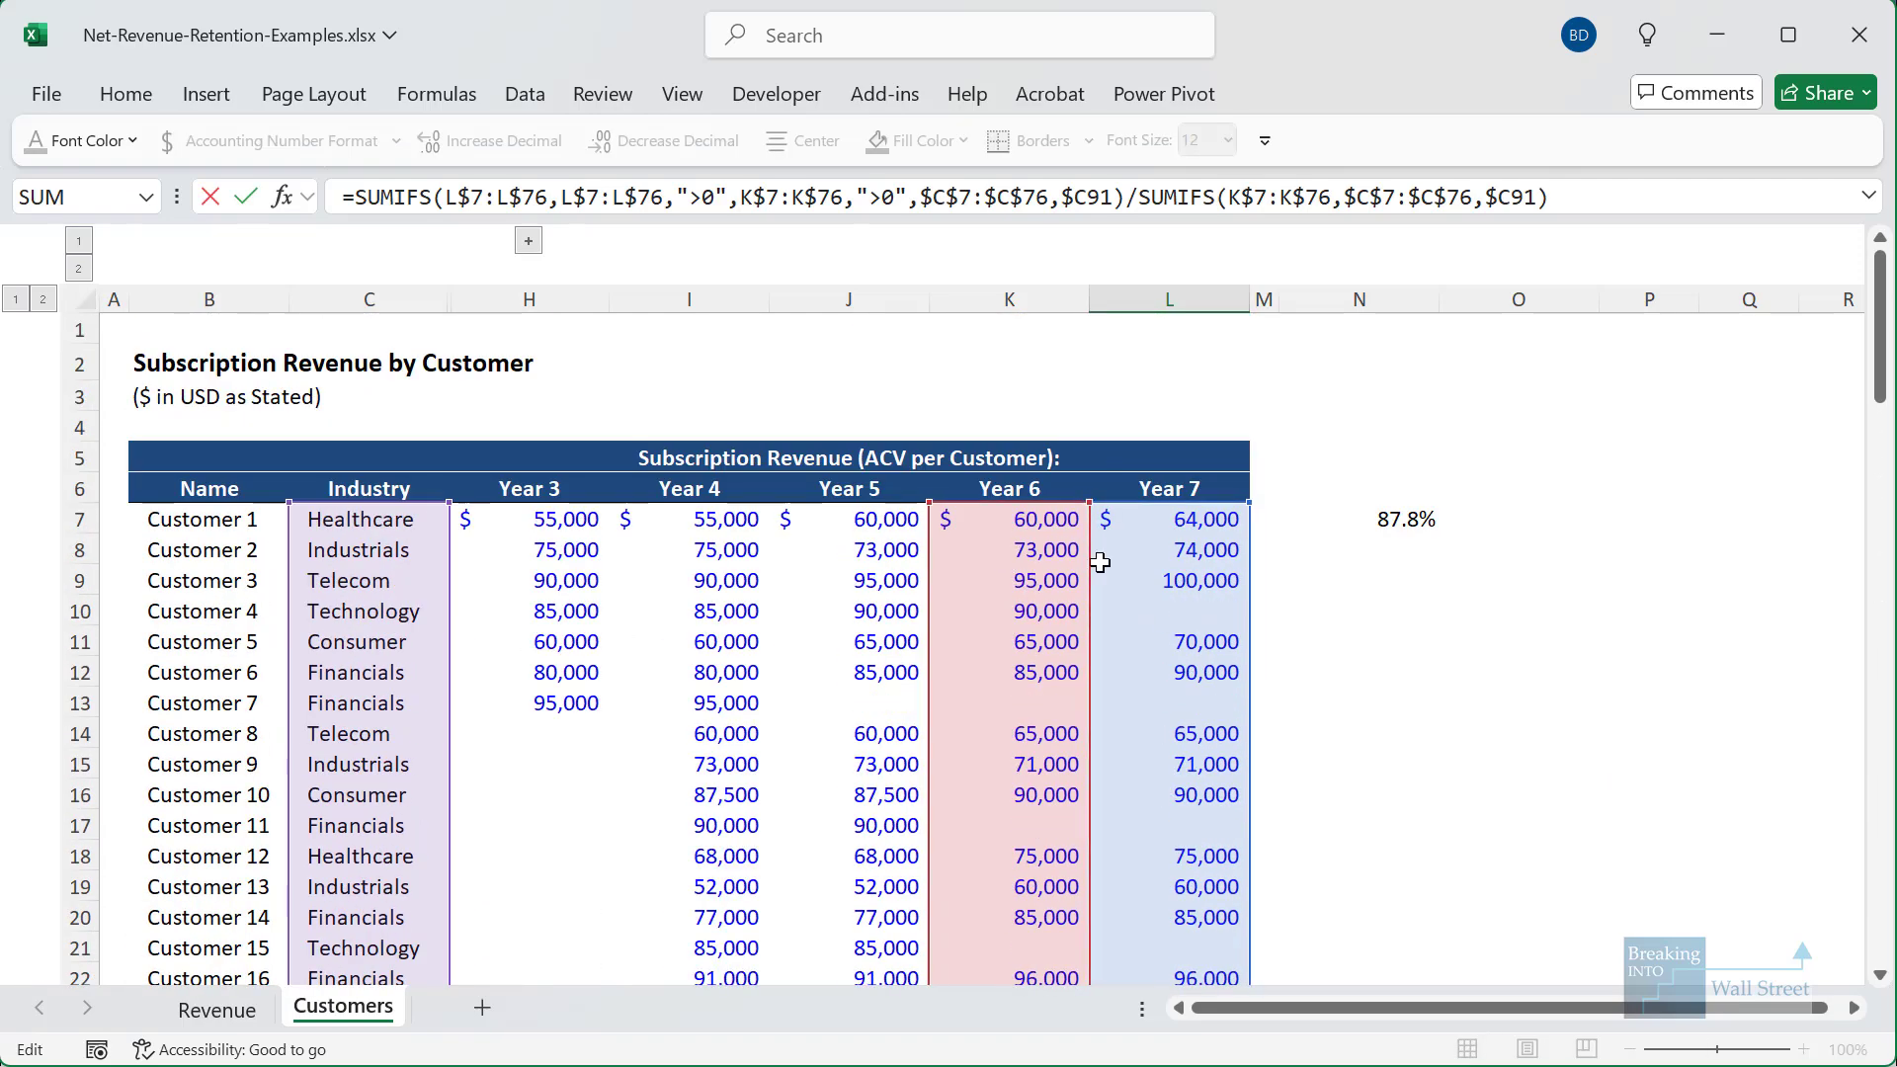
scroll(1185, 514, down, 2)
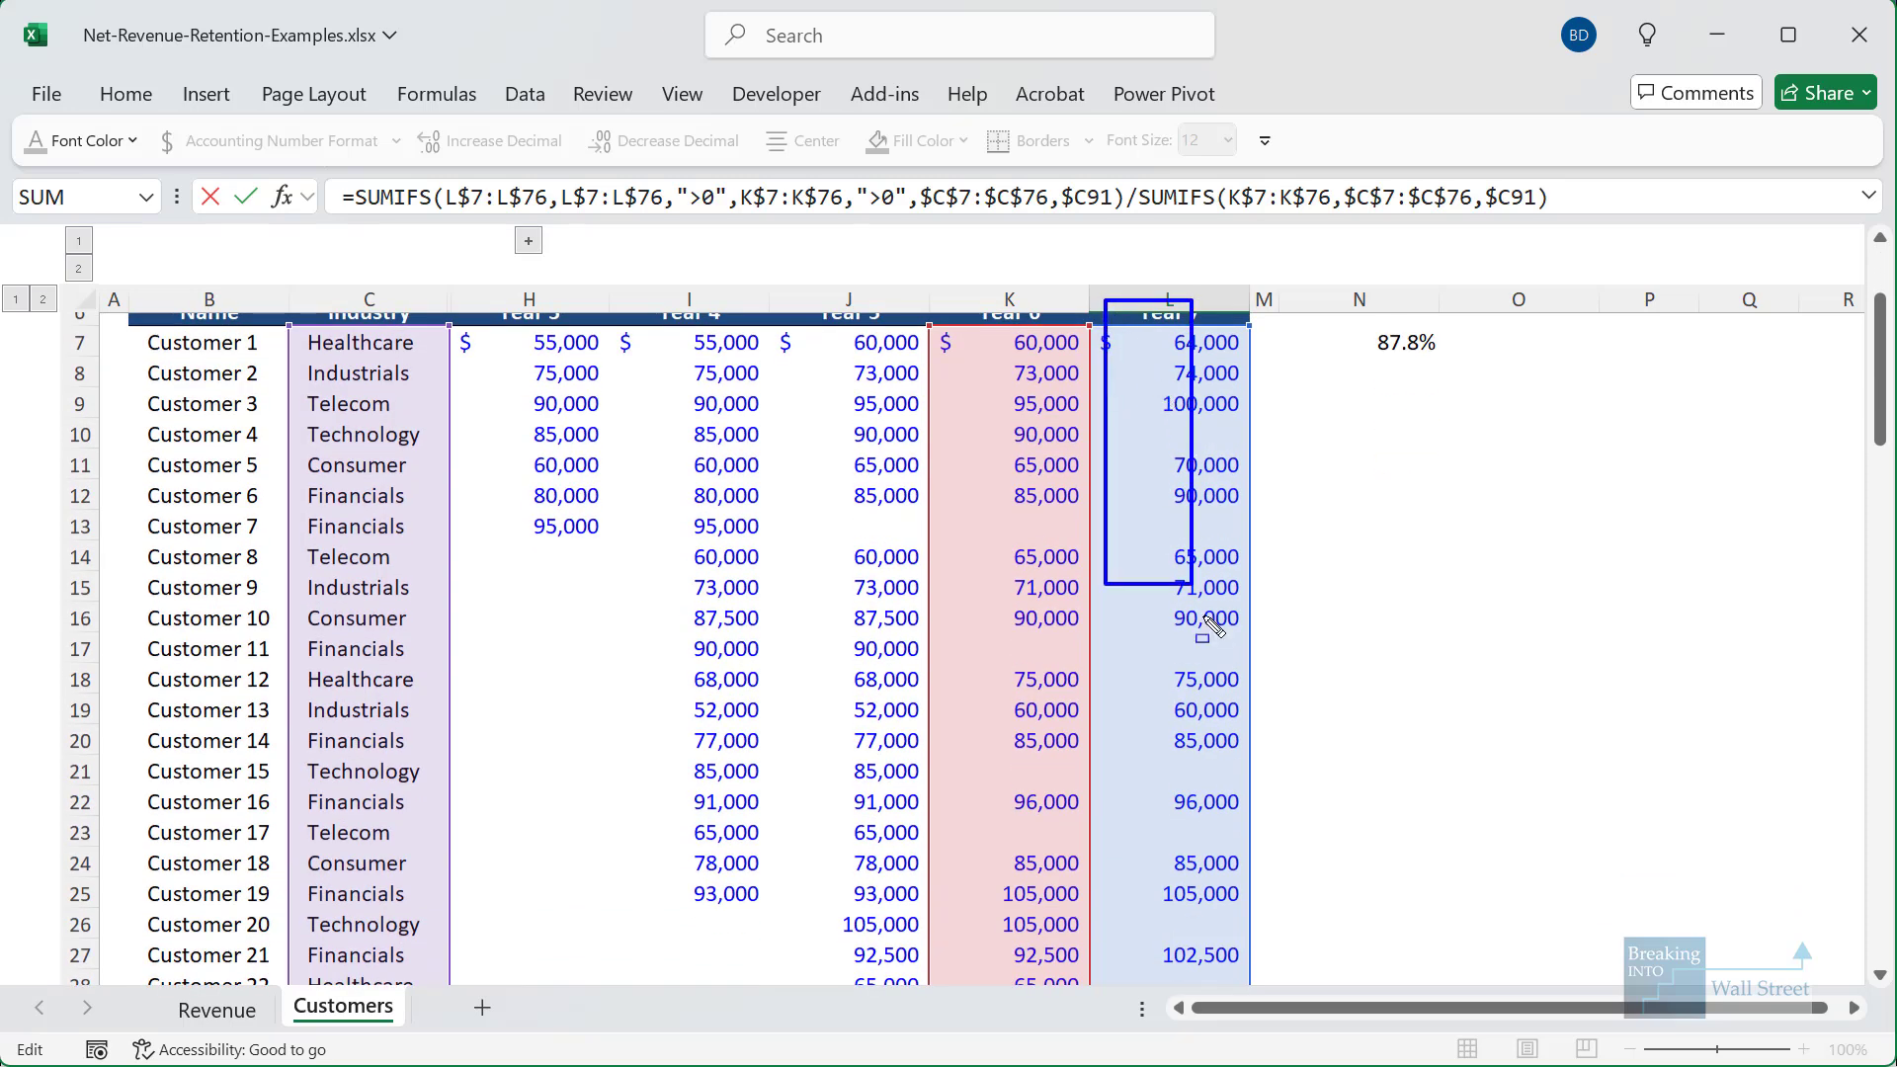
drag(1207, 617, 1282, 859)
drag(940, 284, 1121, 859)
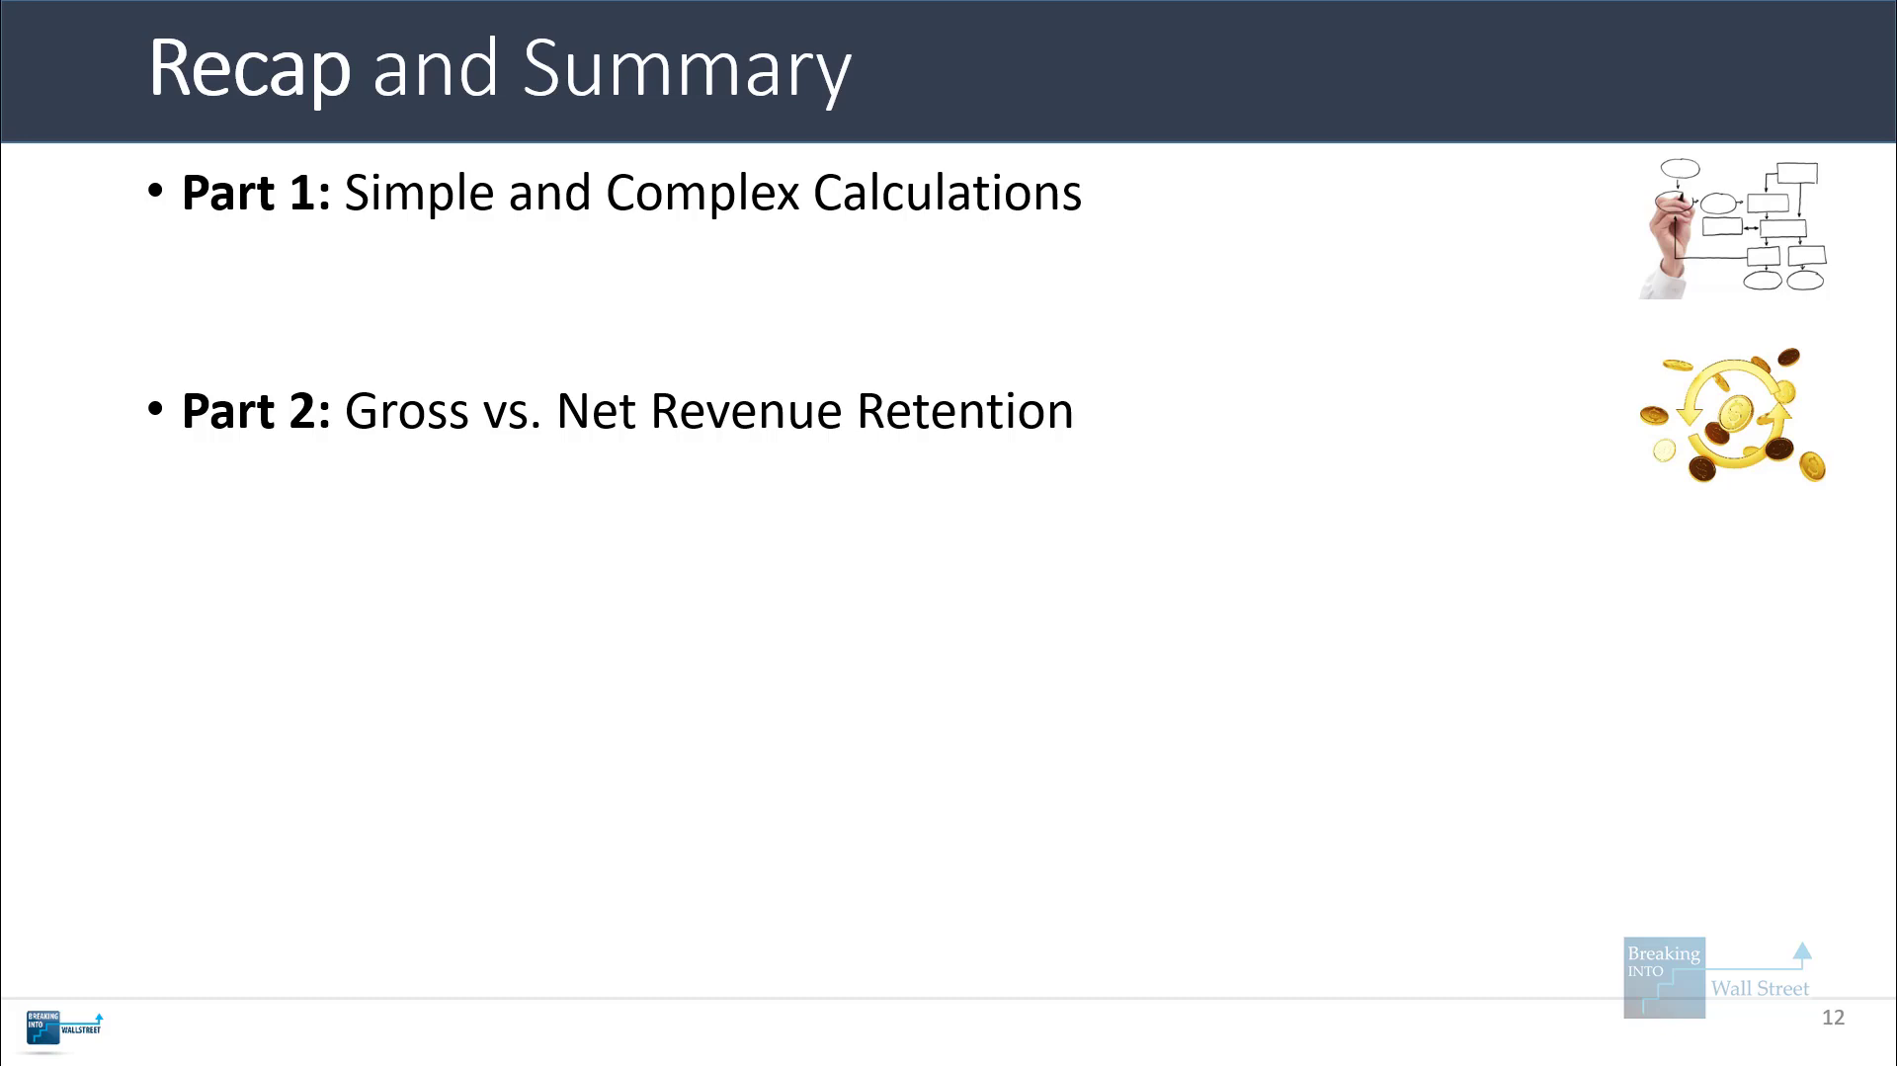
- Reveal the Part 3 'Good' NRR and Part 4 AI Companies recap bullets
key(Right)
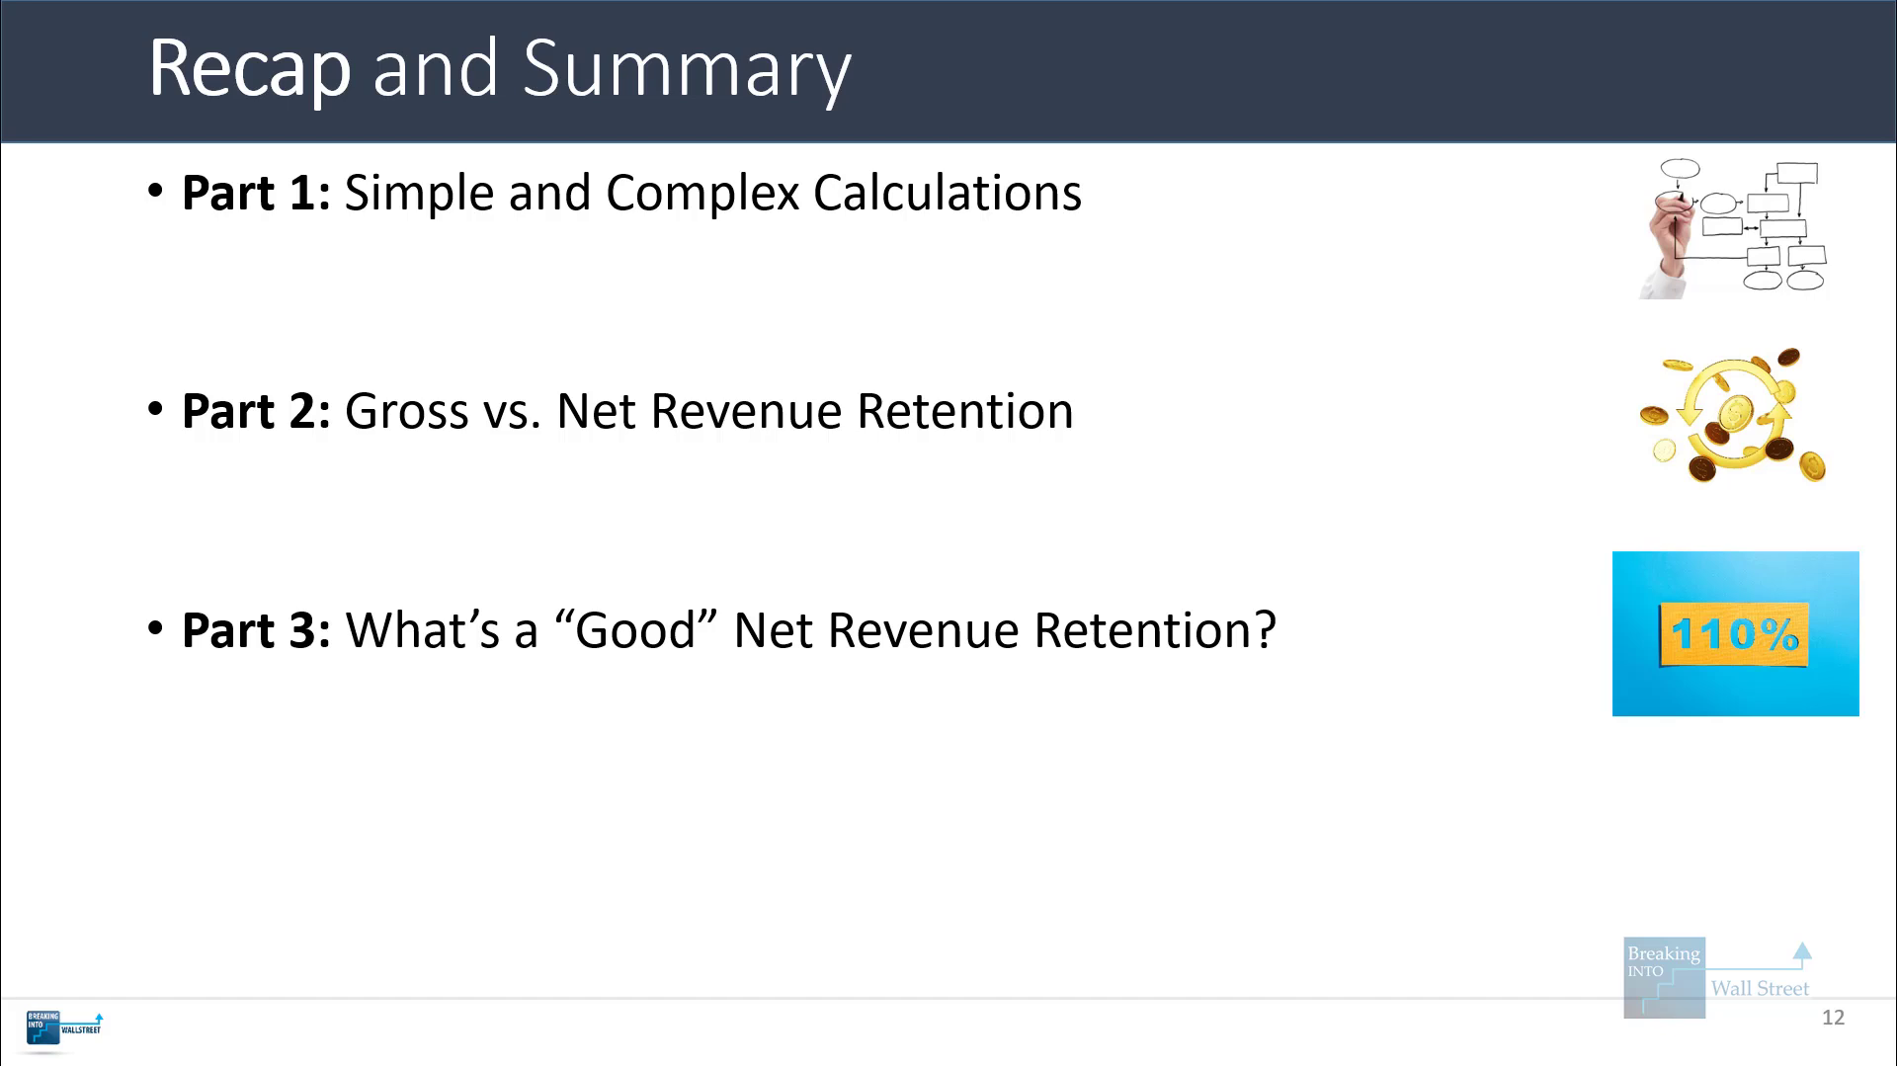
key(Right)
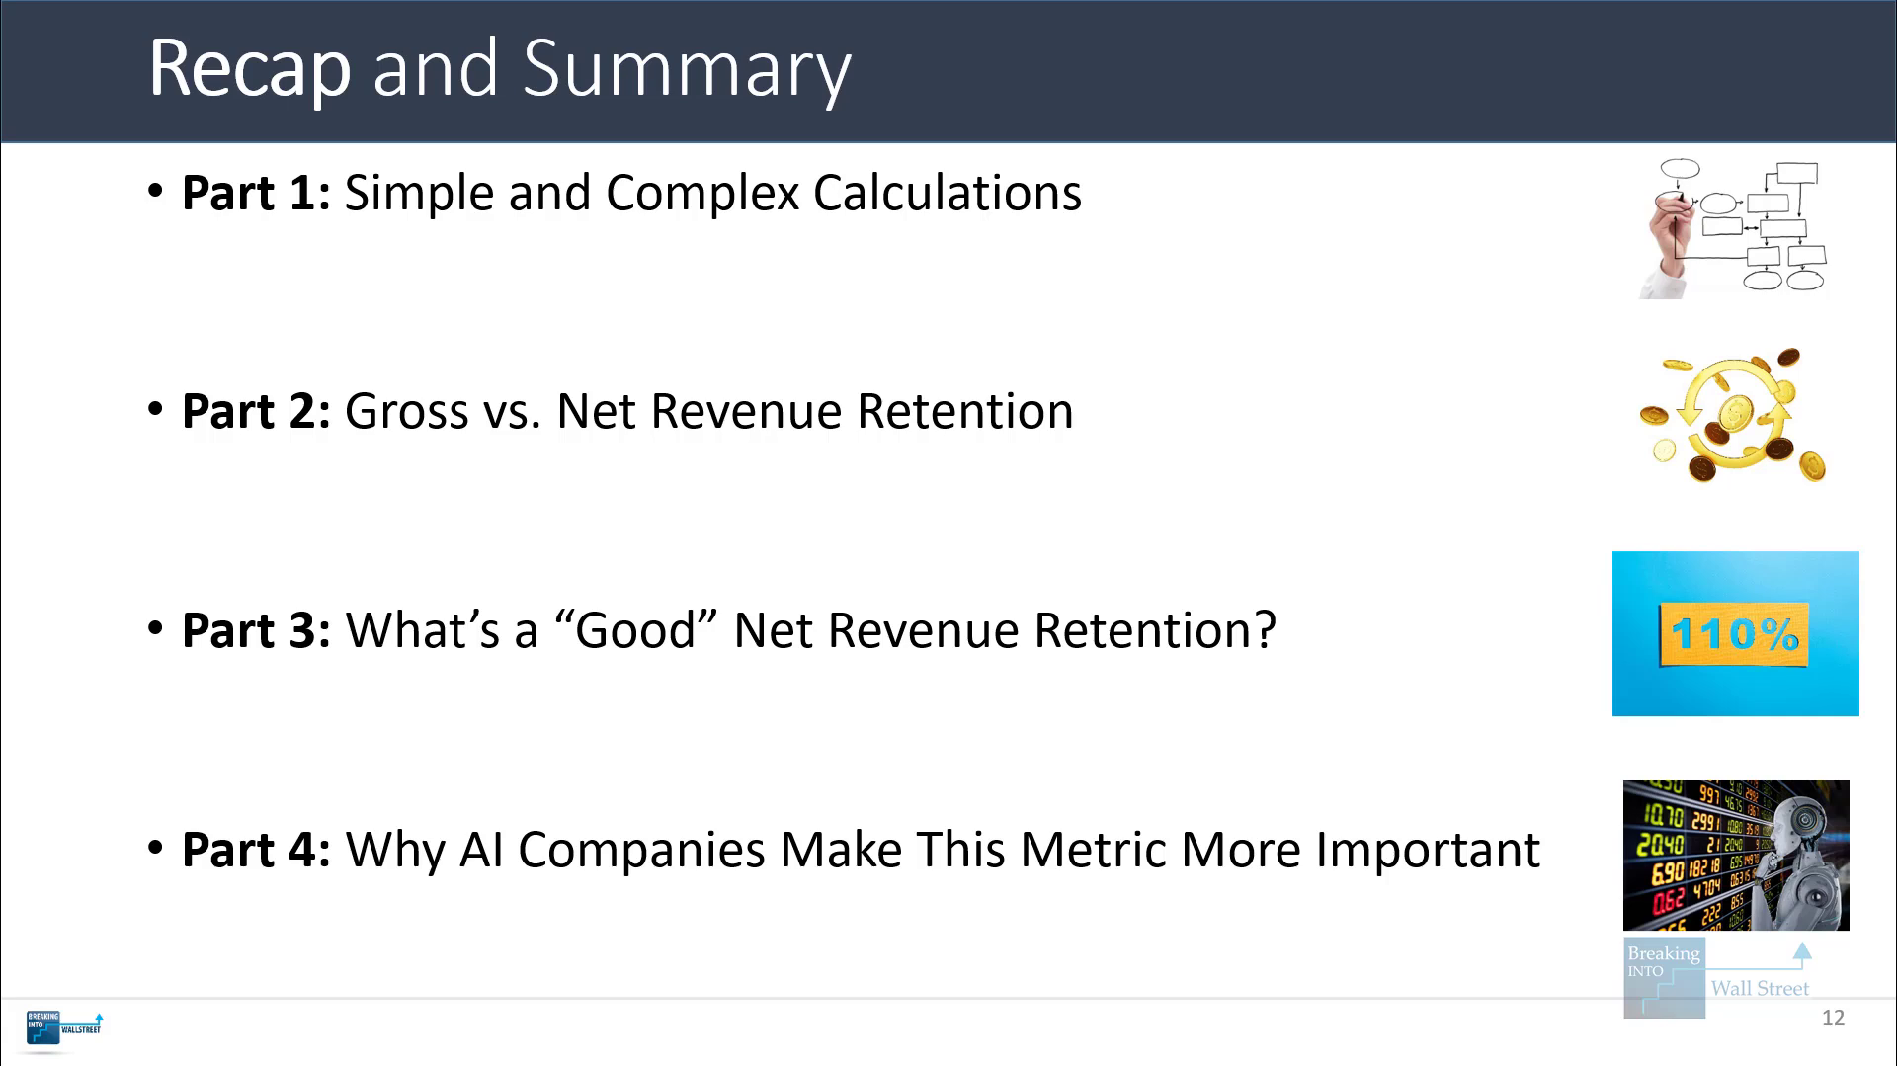